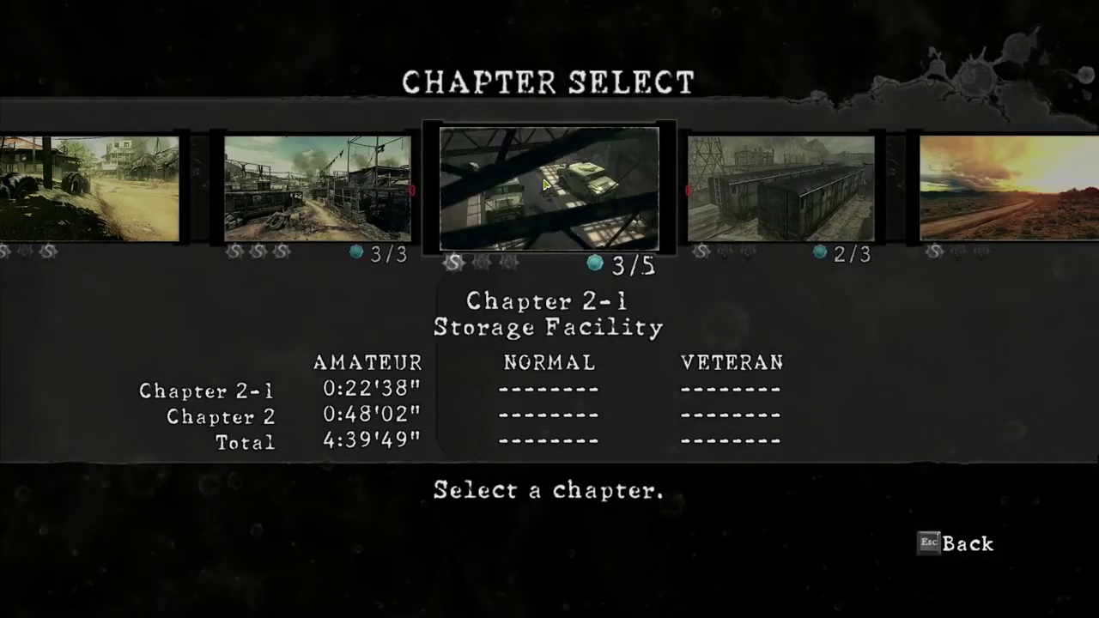
- Choose Chapter 2-1 Storage Facility, Normal difficulty and Sheva Alomar as the character
click(543, 185)
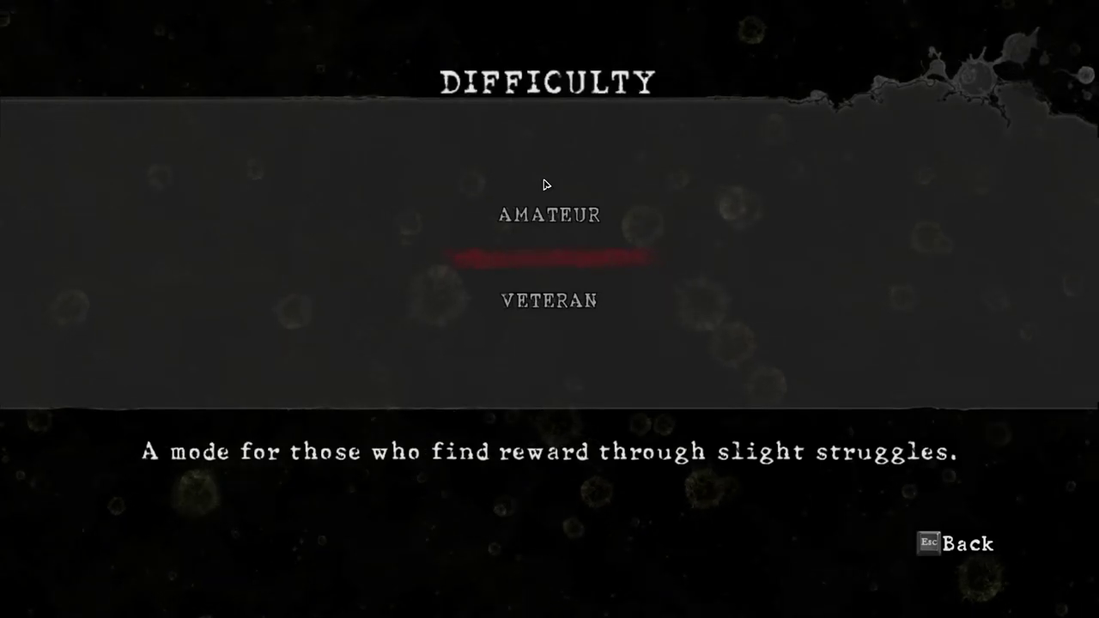
key(Return)
key(Right)
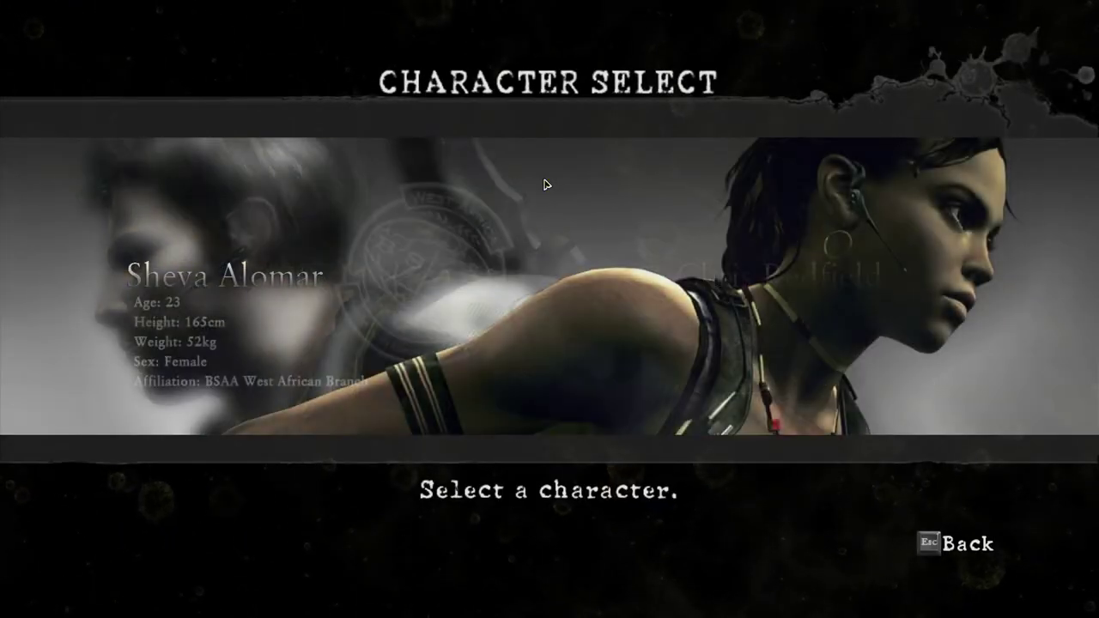
key(Return)
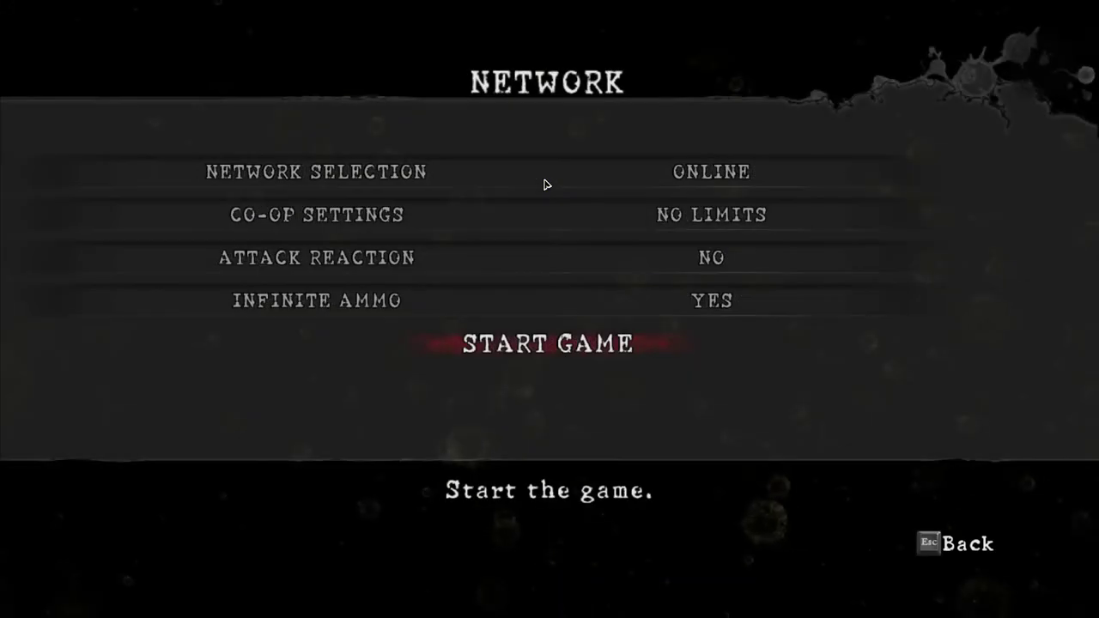
- Set the network selection to Local and start the game
click(598, 173)
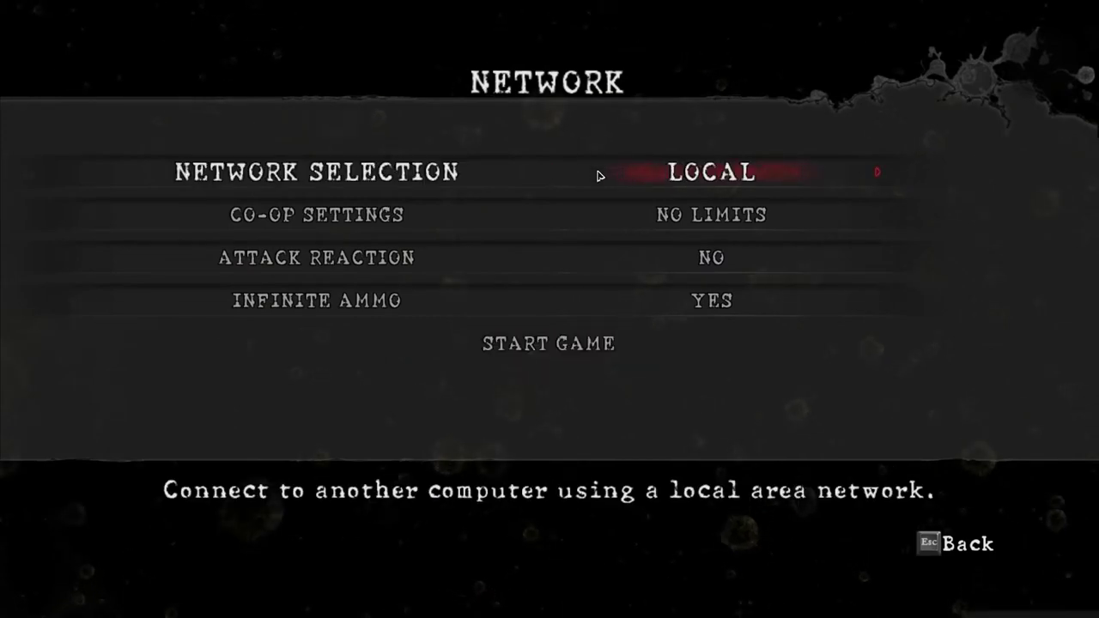
key(Down)
key(Down)
key(Down)
key(Down)
key(Return)
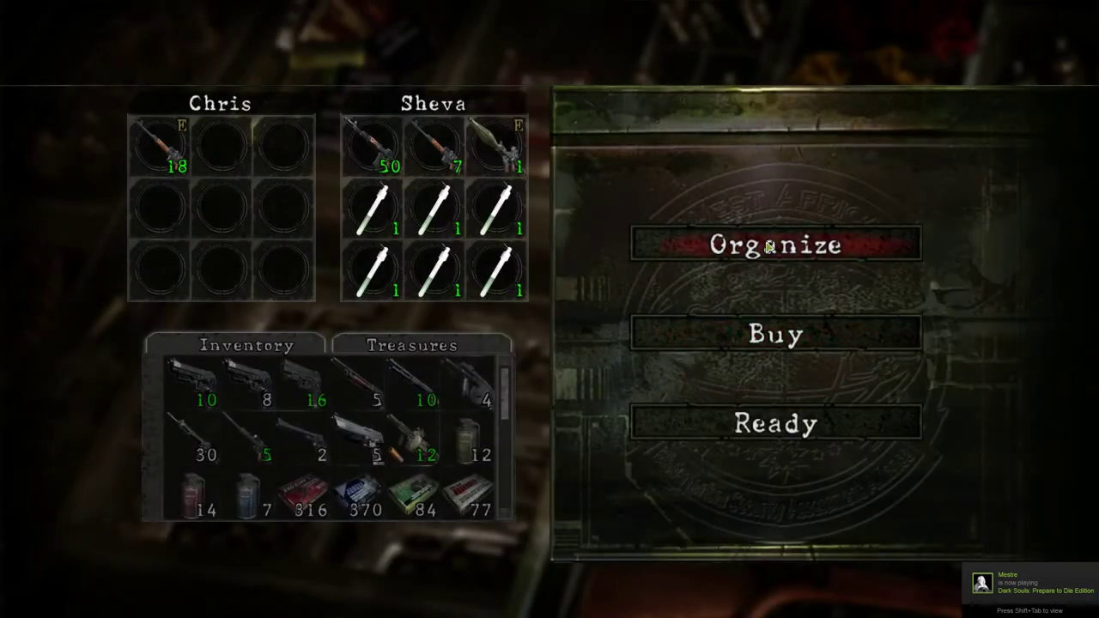
- Check the characters' items under Organize and exit the preparation screen to begin the chapter
click(771, 248)
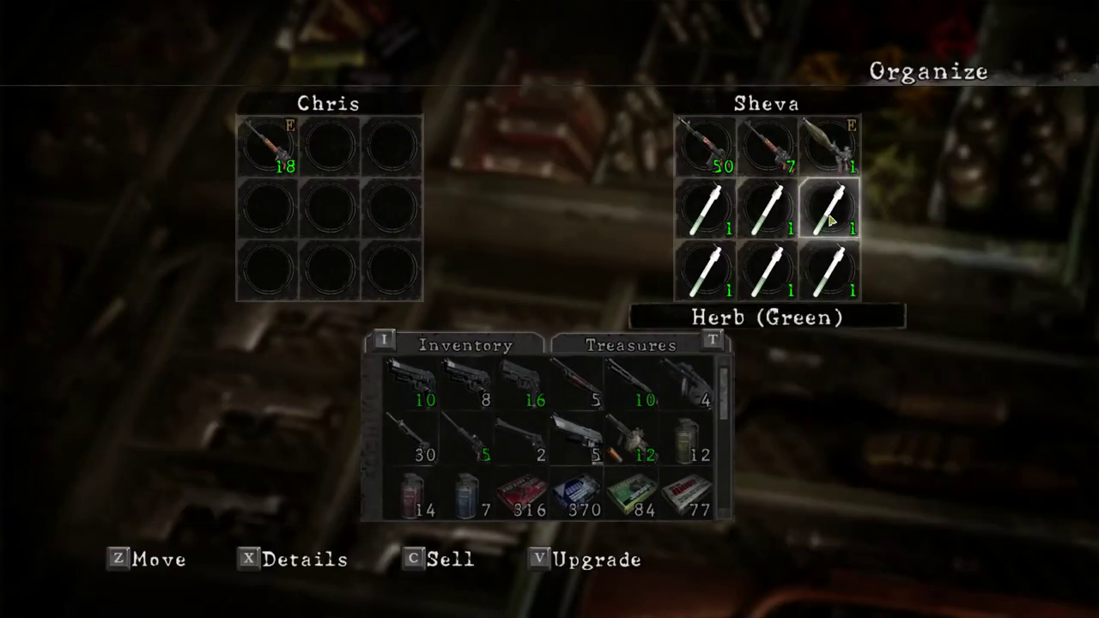
key(Escape)
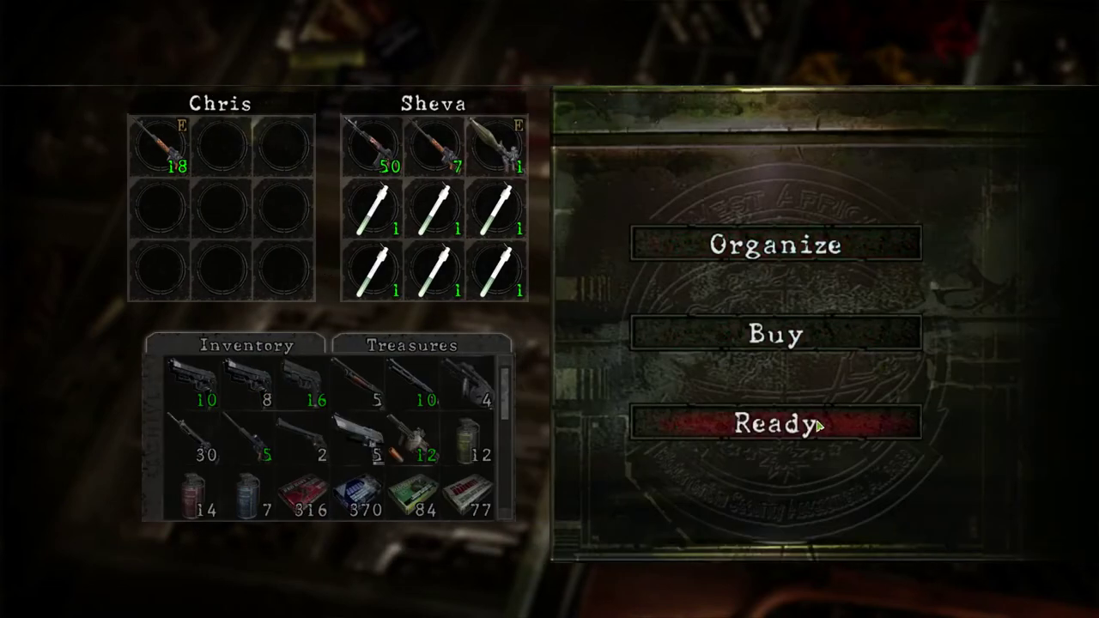
key(Escape)
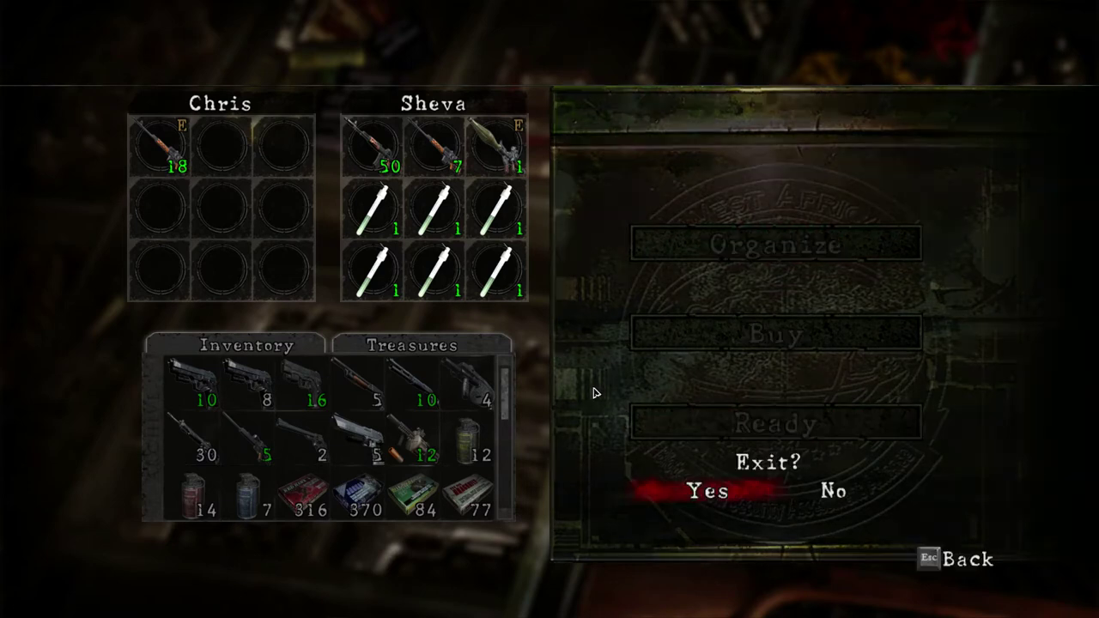
click(704, 495)
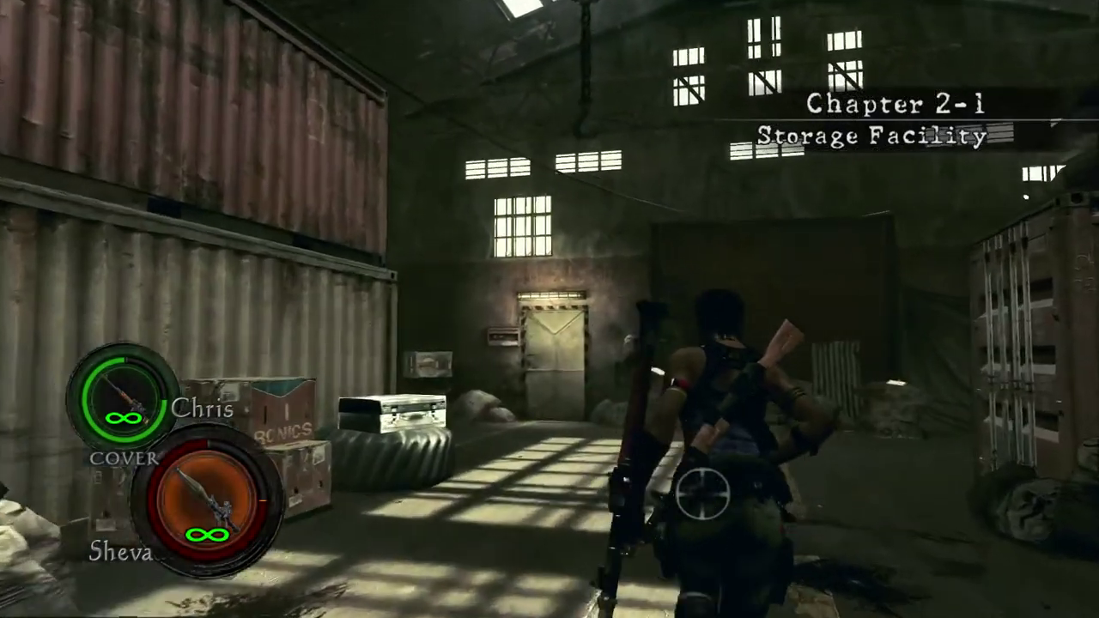
- Run Sheva through the warehouse to the metal door and go through it to the dock
key(w)
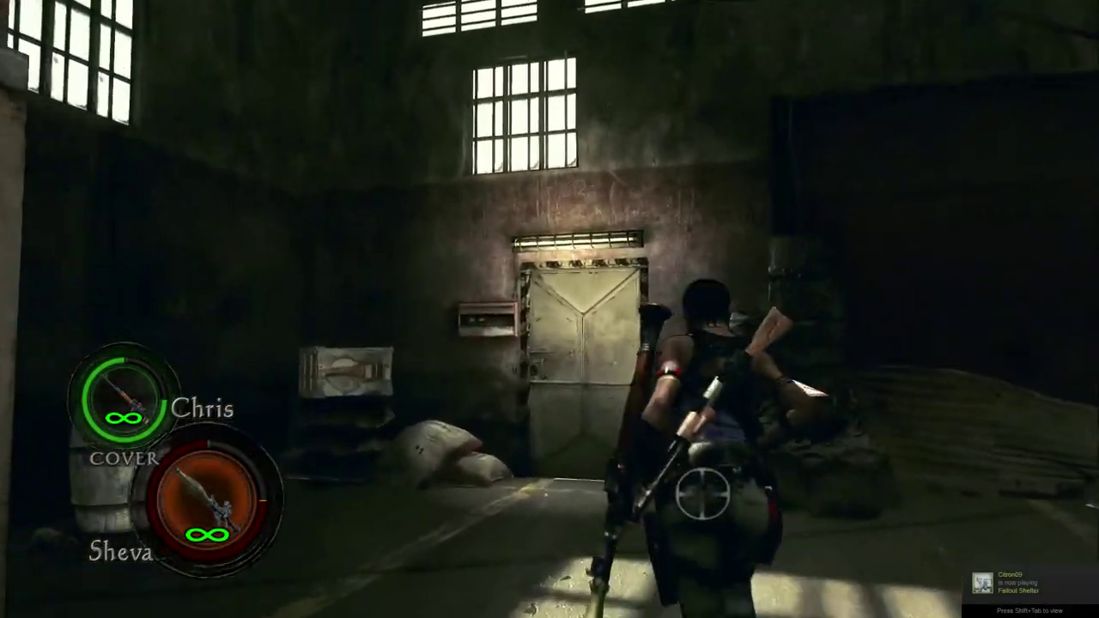
key(w)
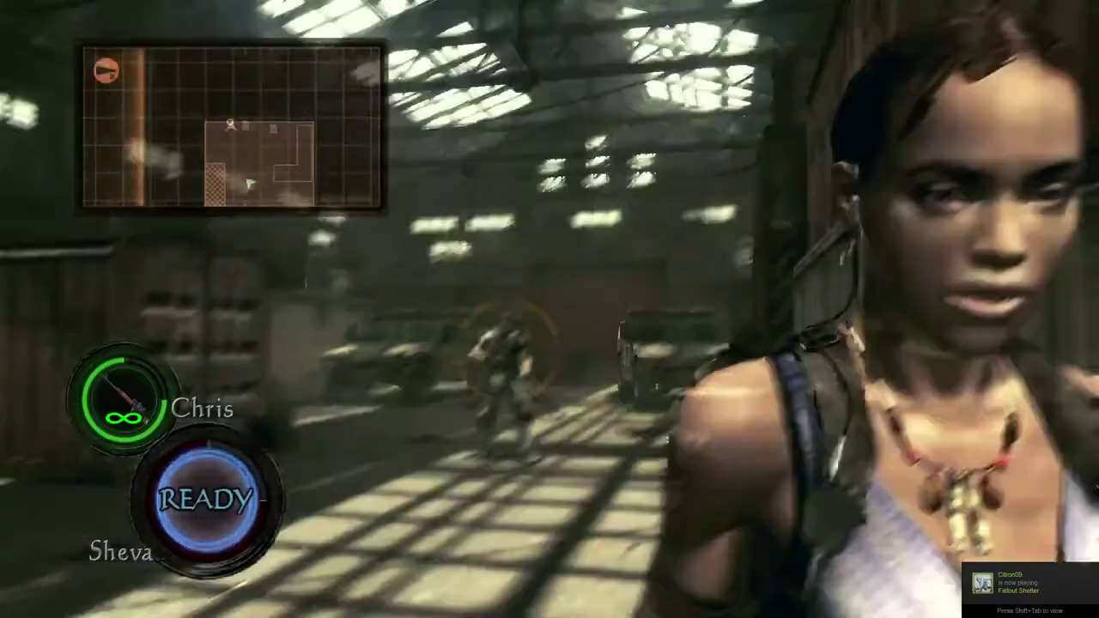
key(w)
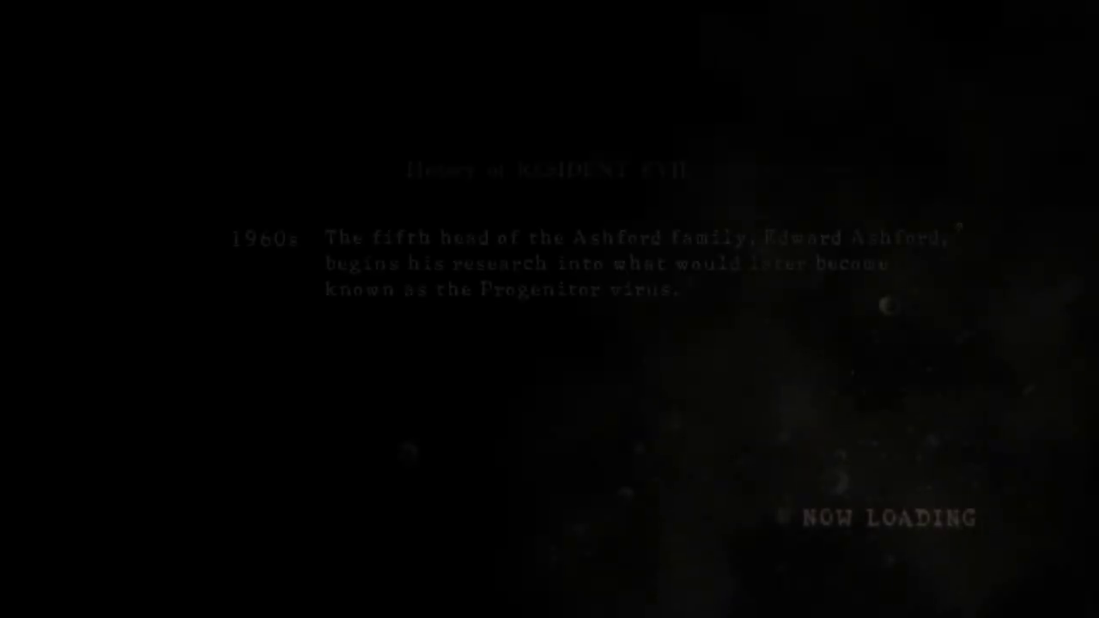
key(a)
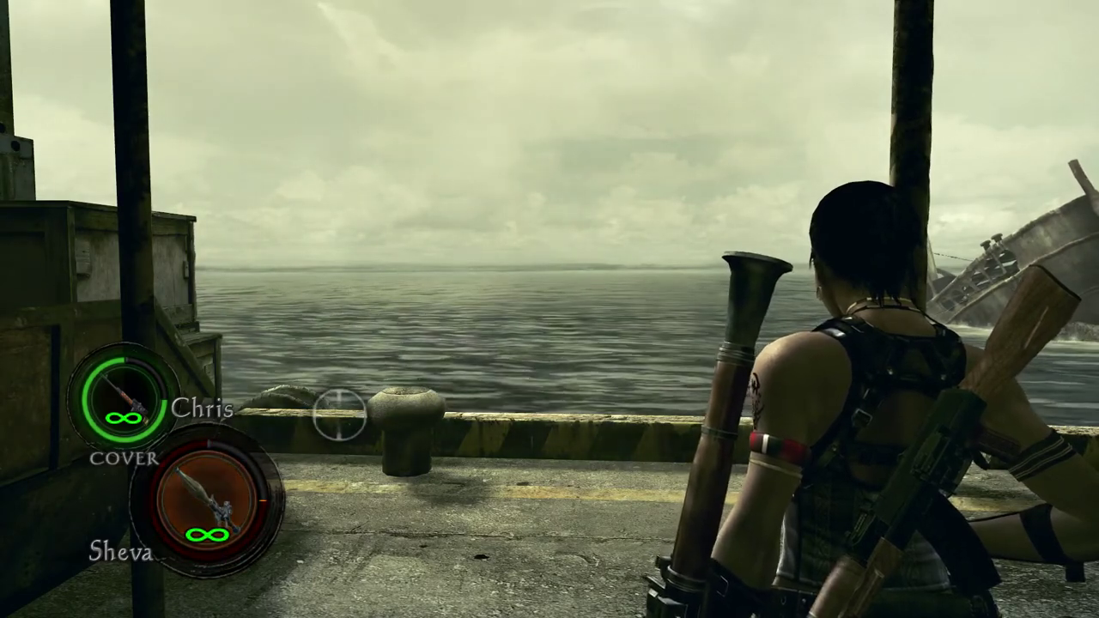
- Switch to Cheat Engine and set the scan's value type to All
key(alt+Tab)
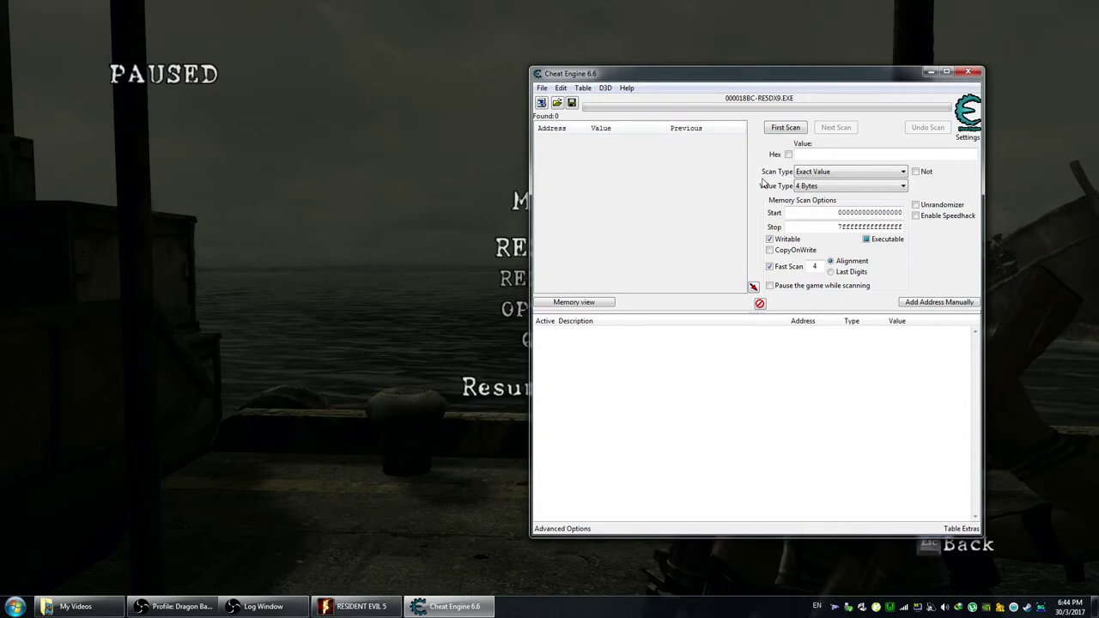
click(824, 191)
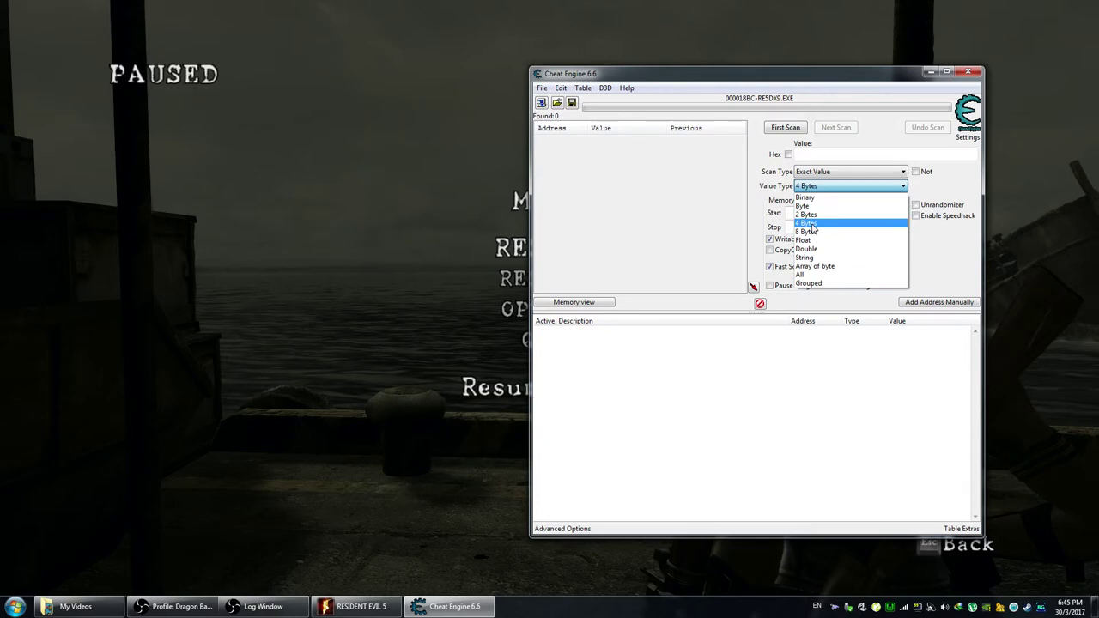
click(800, 275)
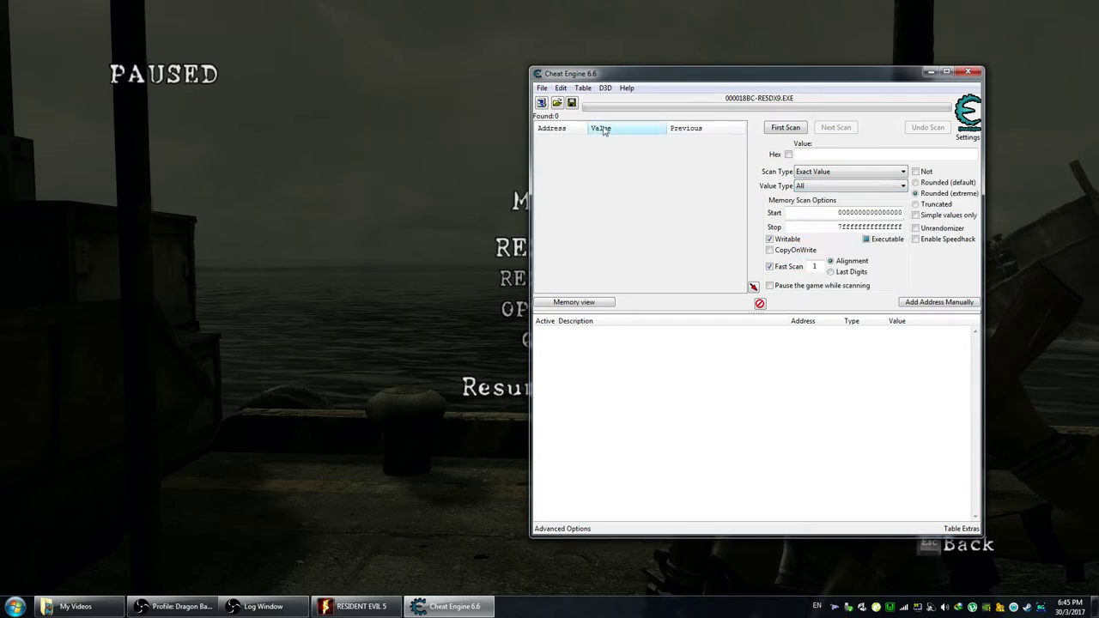
- Check in the scan settings which value types the All type includes
click(560, 88)
click(571, 102)
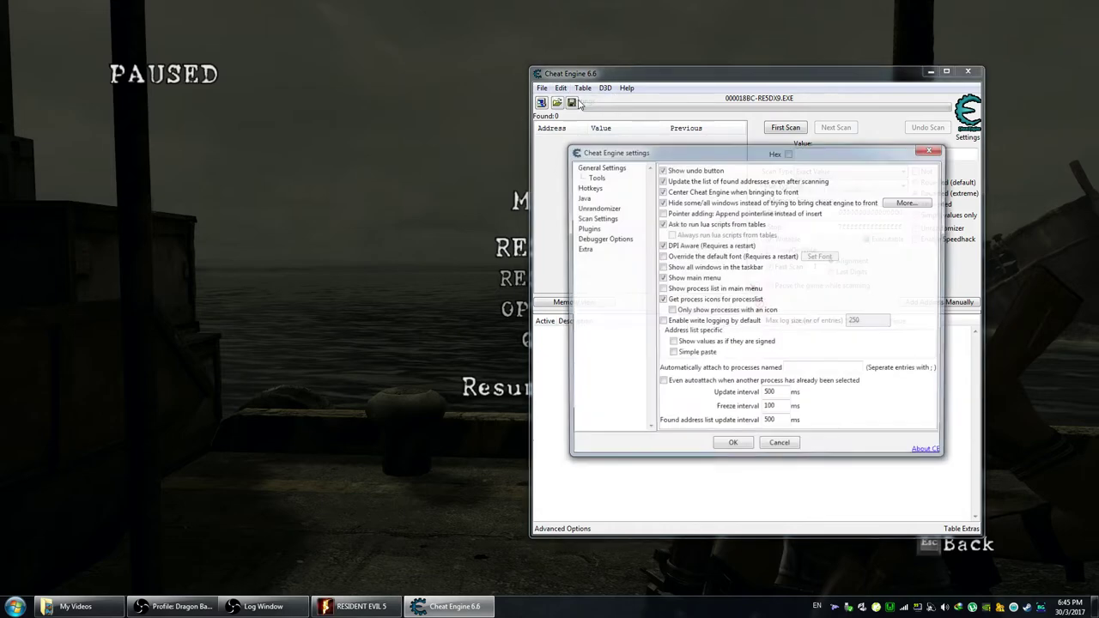
click(592, 218)
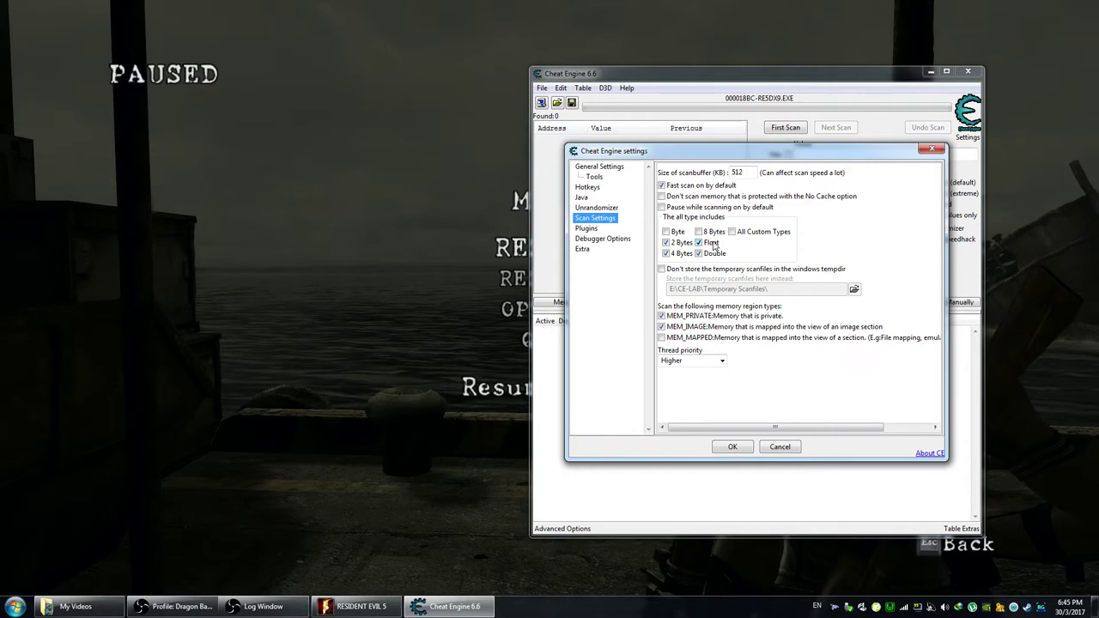
click(732, 446)
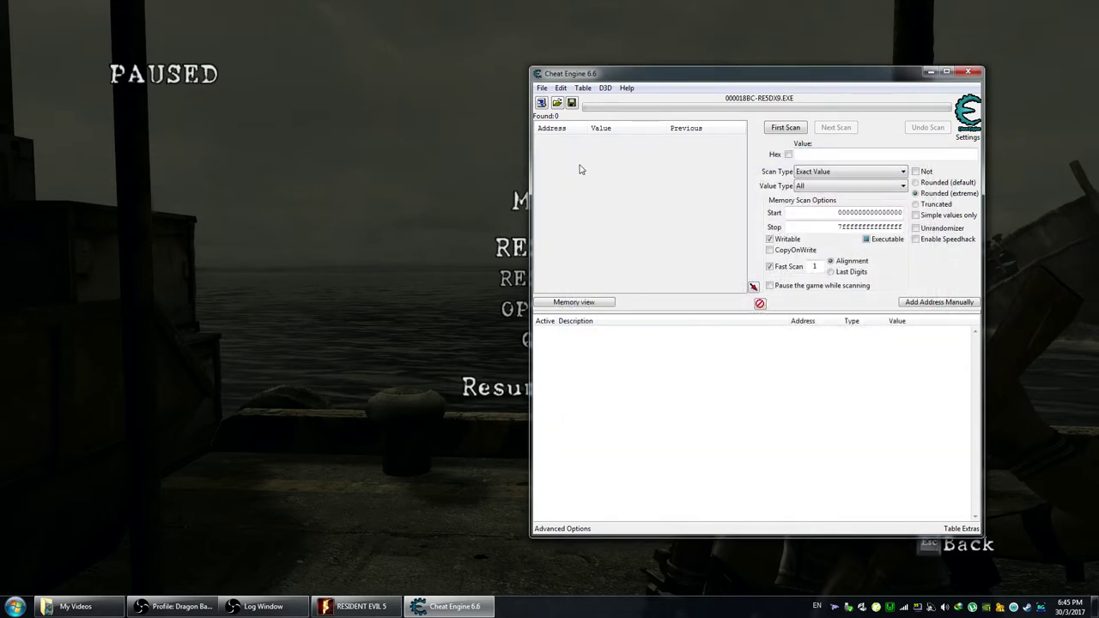
click(835, 176)
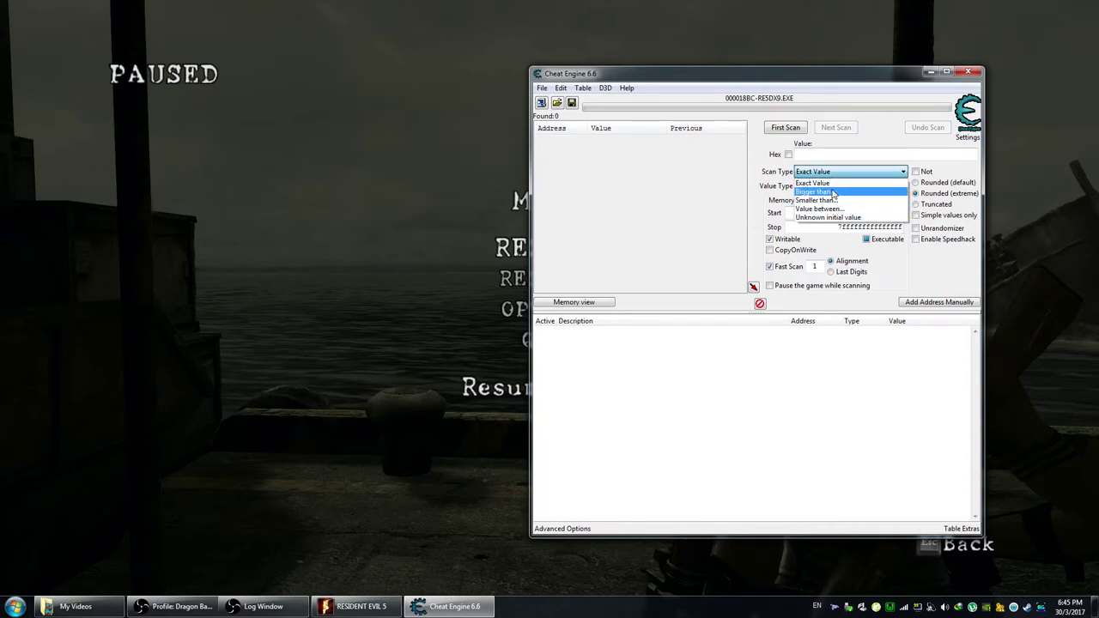
click(827, 154)
text(3)
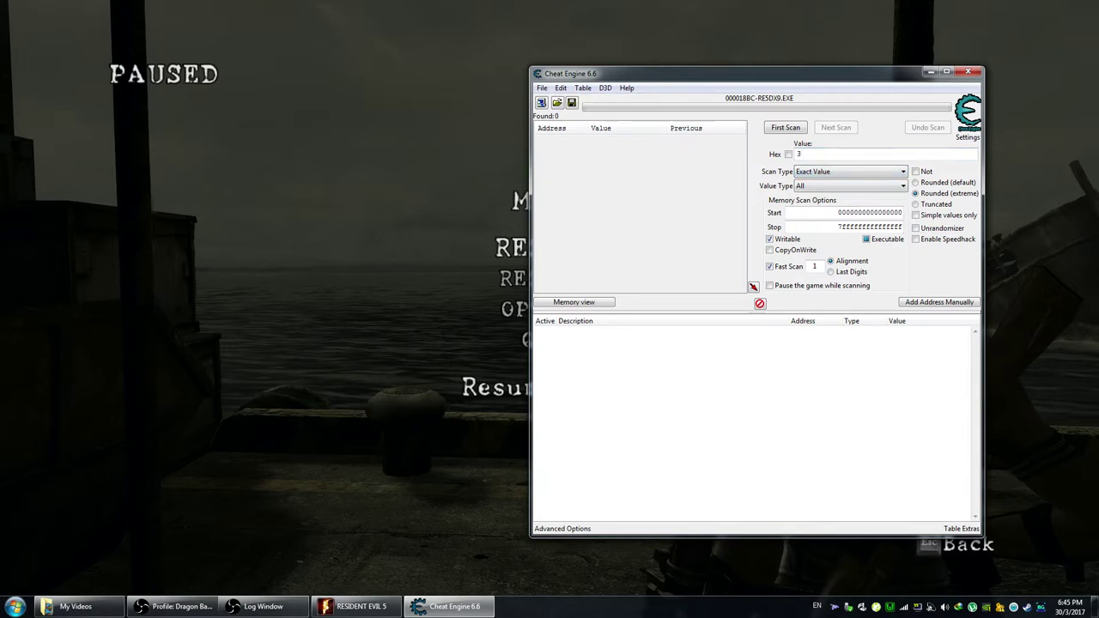
double_click(832, 153)
- Run a first scan with the scan type Unknown initial value
click(822, 171)
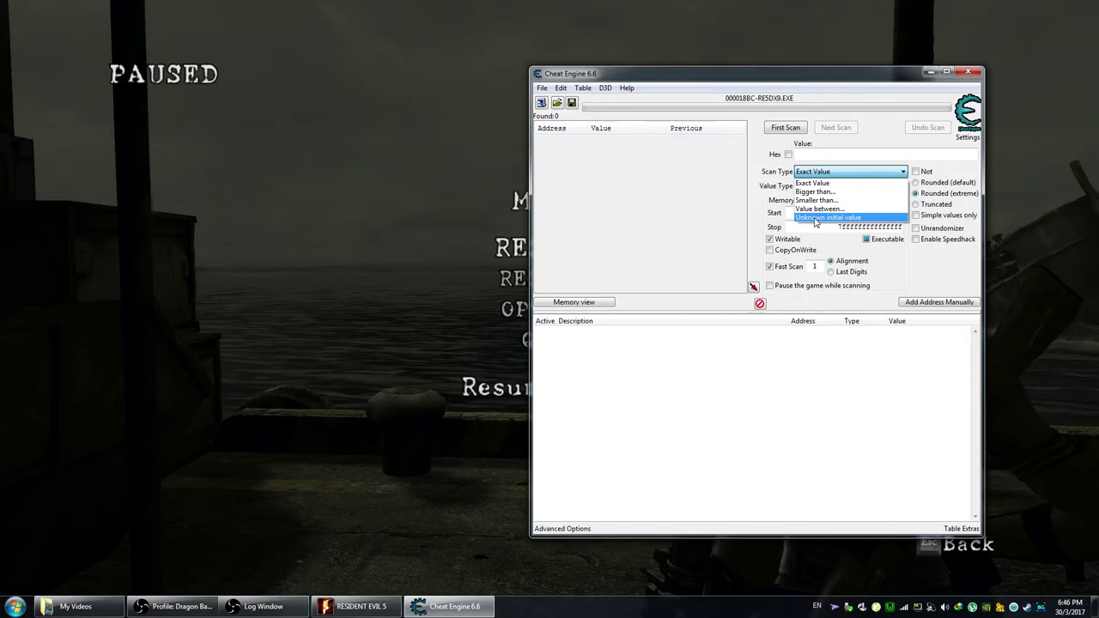
click(816, 219)
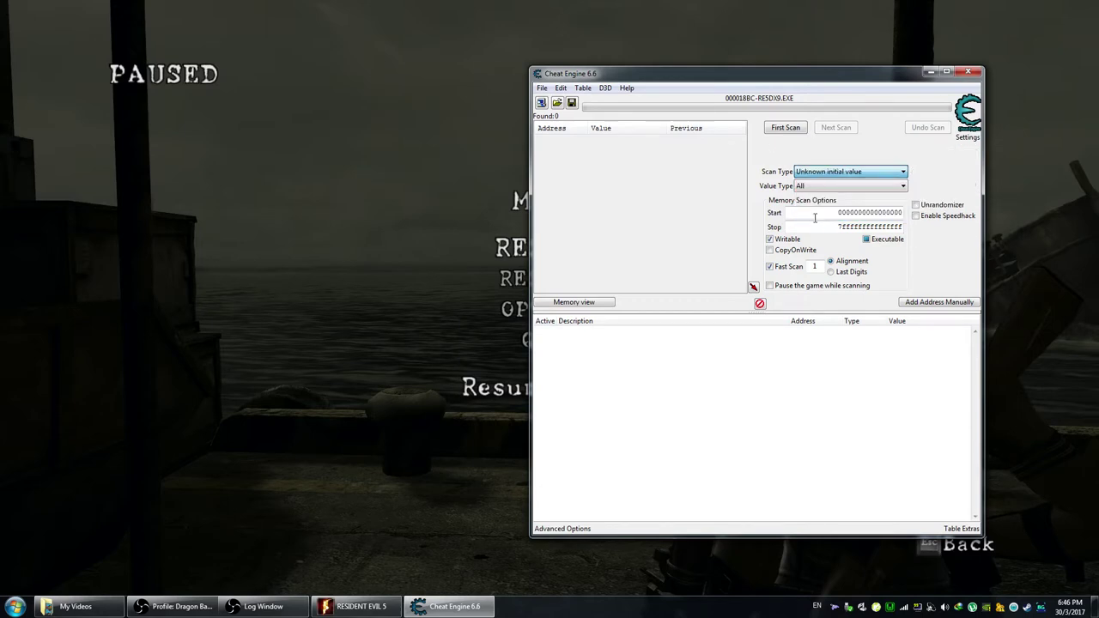
click(783, 128)
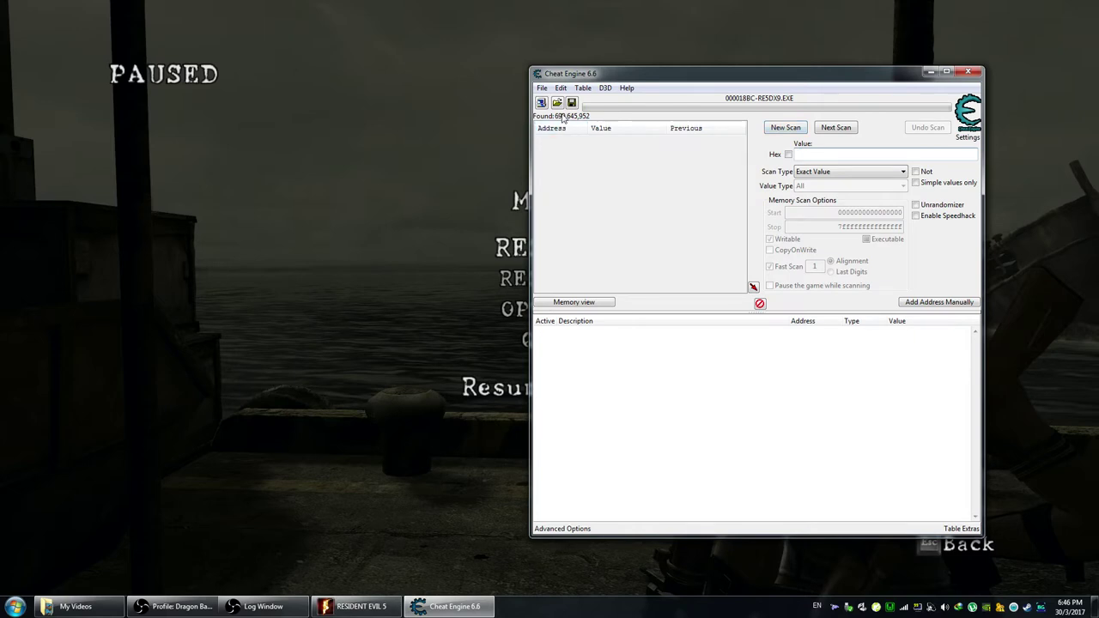
- Switch to Resident Evil 5, resume the game and heal Sheva with a green herb from her inventory
click(470, 137)
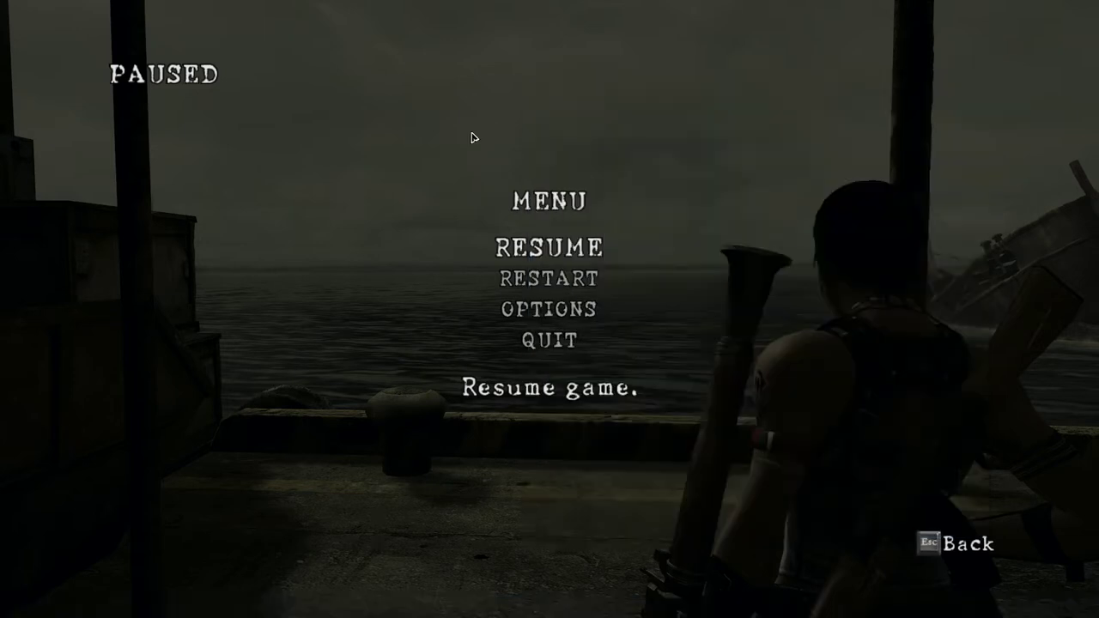
key(Escape)
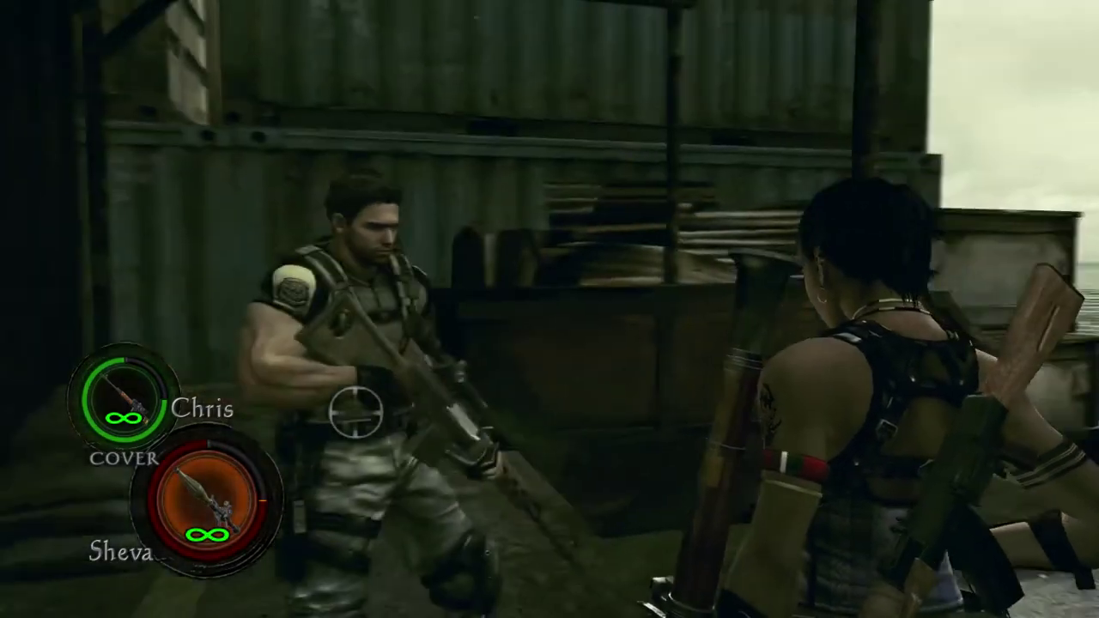
key(Tab)
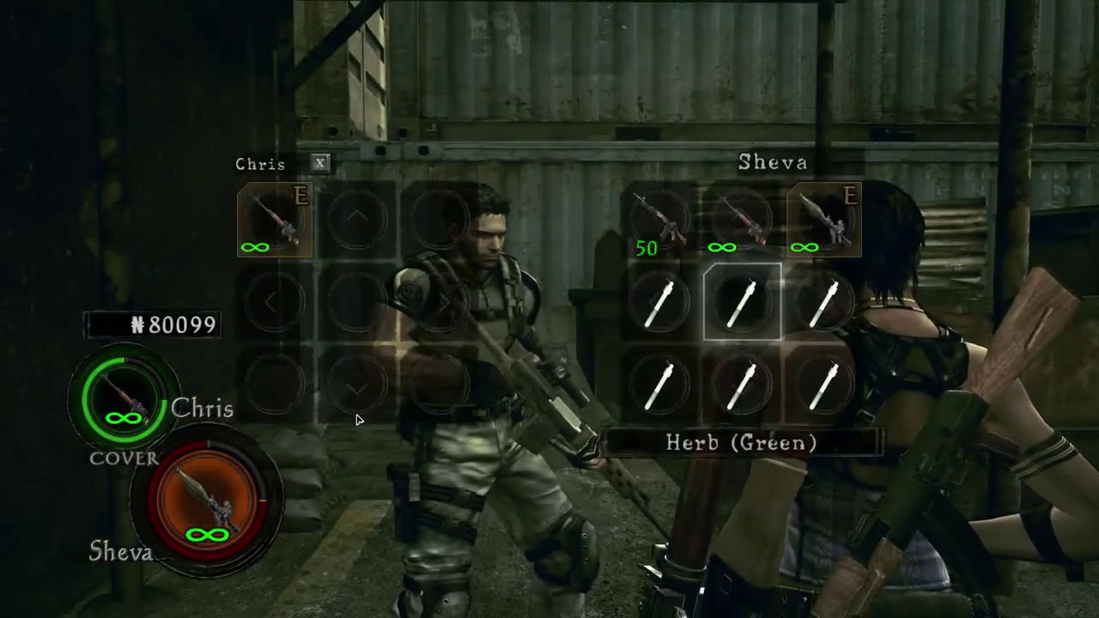
key(Return)
key(Tab)
click(661, 319)
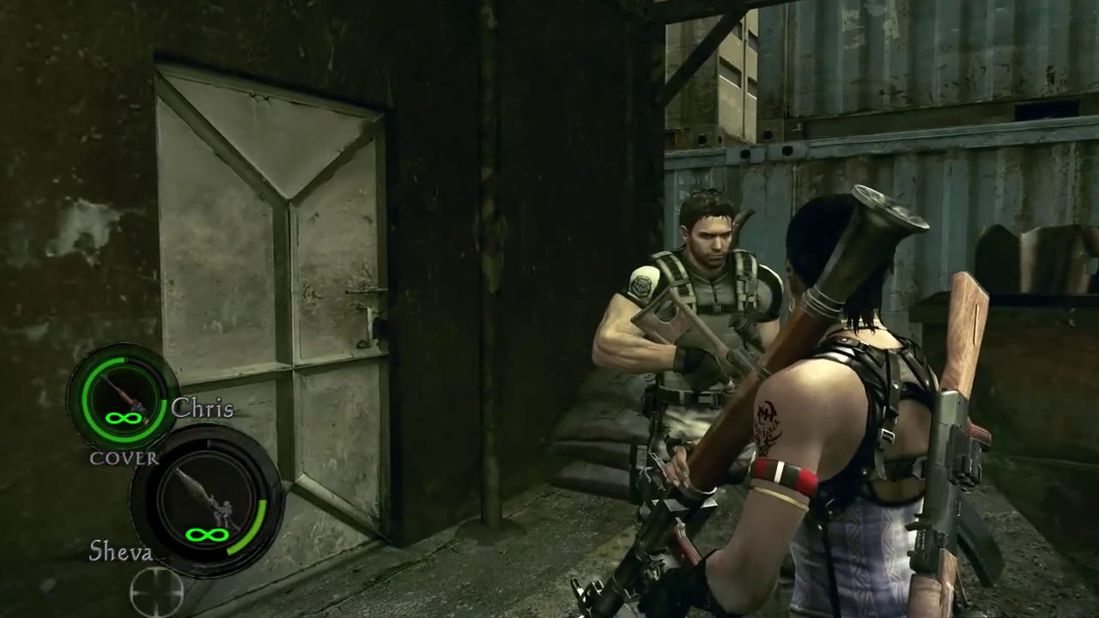
- Switch to Cheat Engine and run a next scan for Increased value
key(alt+Tab)
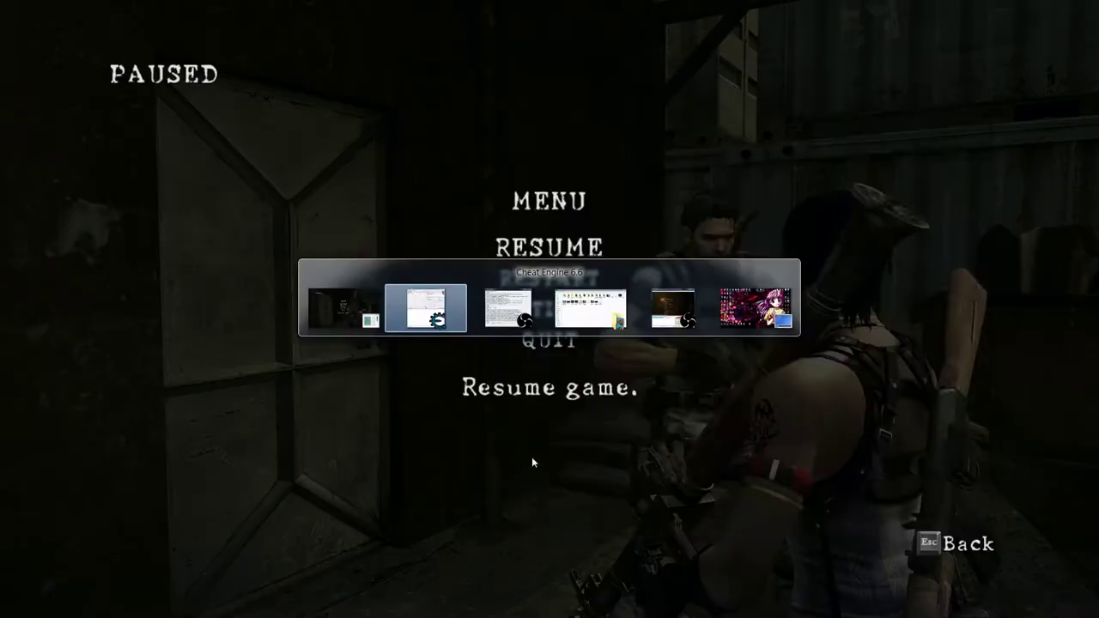
click(845, 175)
click(845, 176)
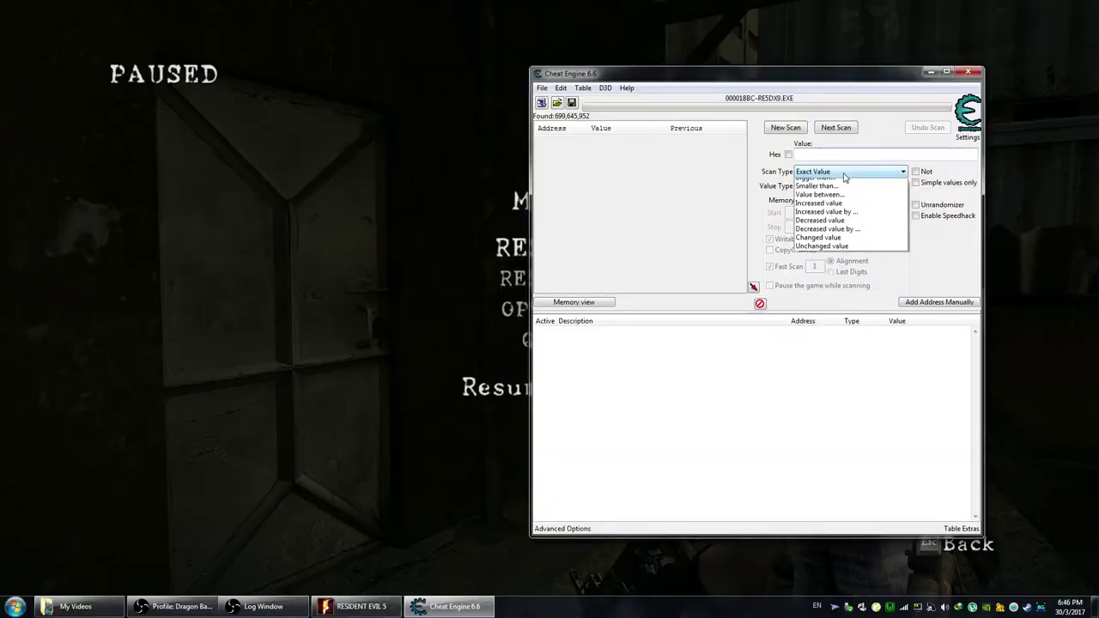
click(831, 223)
click(850, 129)
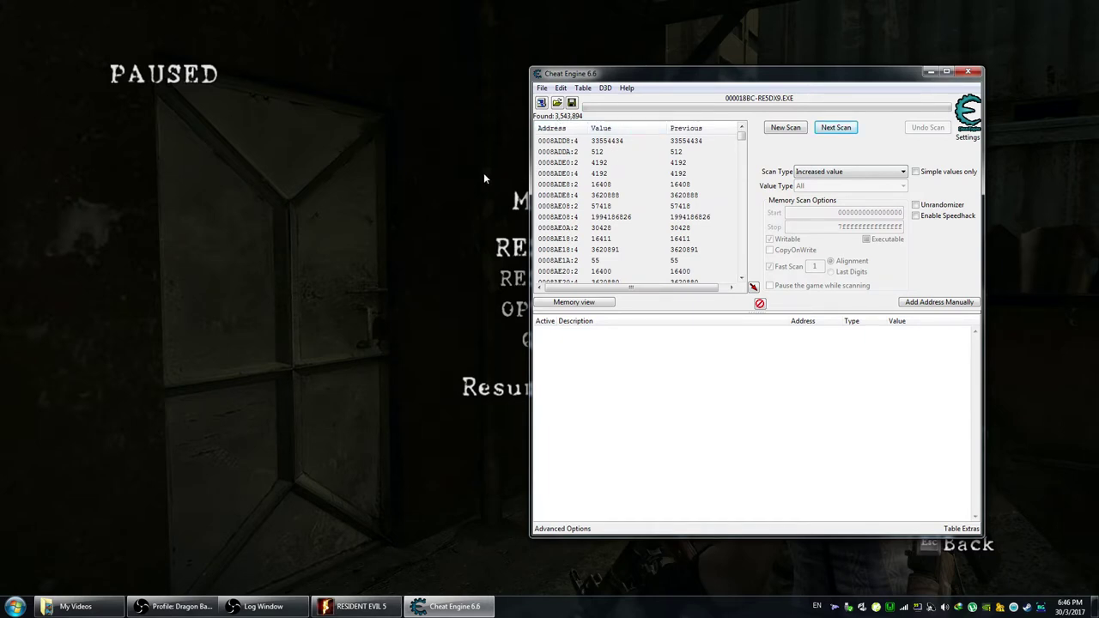
- Set the scan type to Unchanged value, switch to Resident Evil 5 and look around with Sheva without altering her health
click(823, 171)
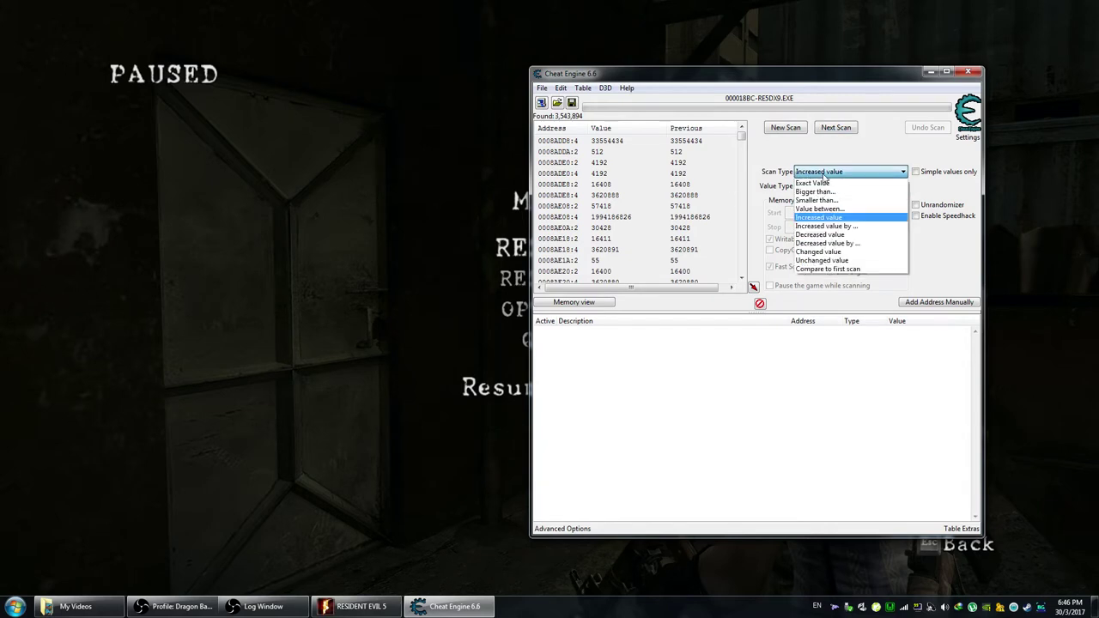
click(827, 261)
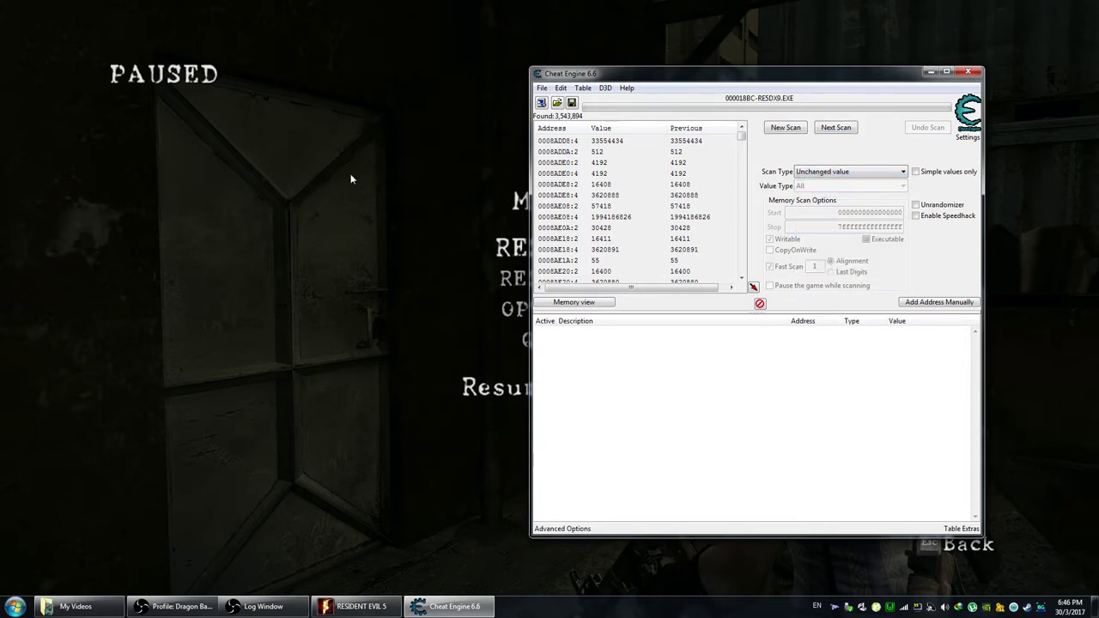
click(350, 179)
key(Escape)
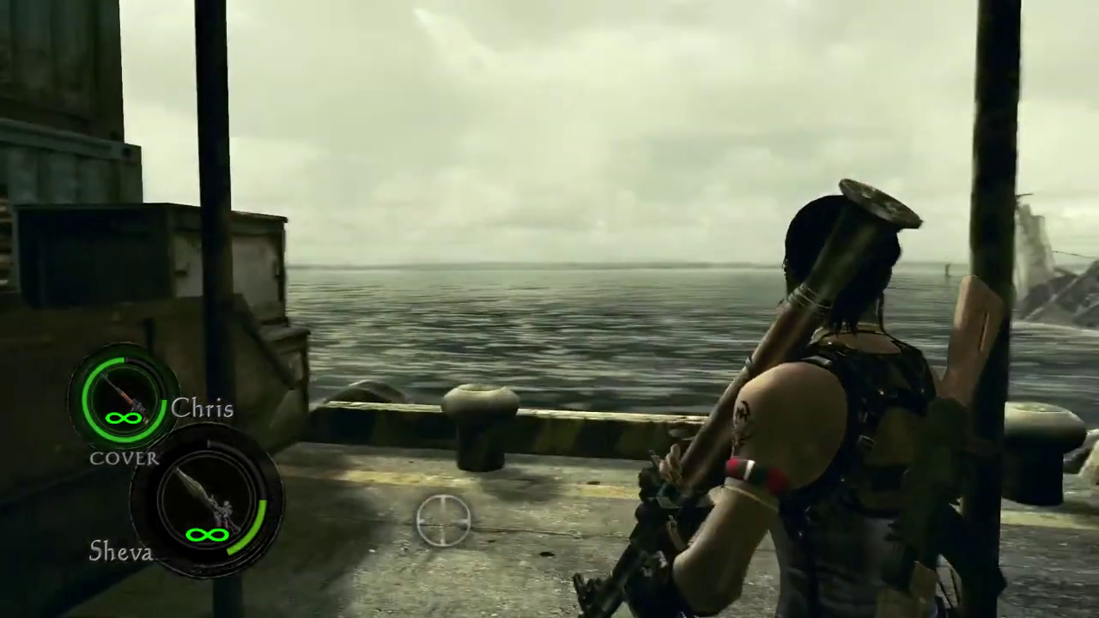
key(a)
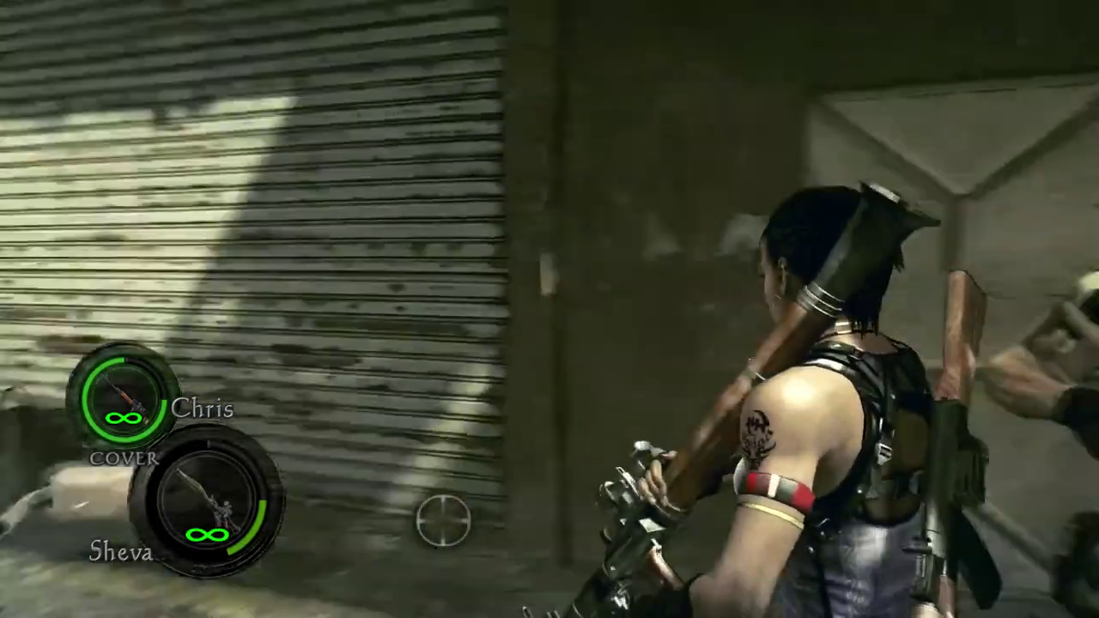
key(d)
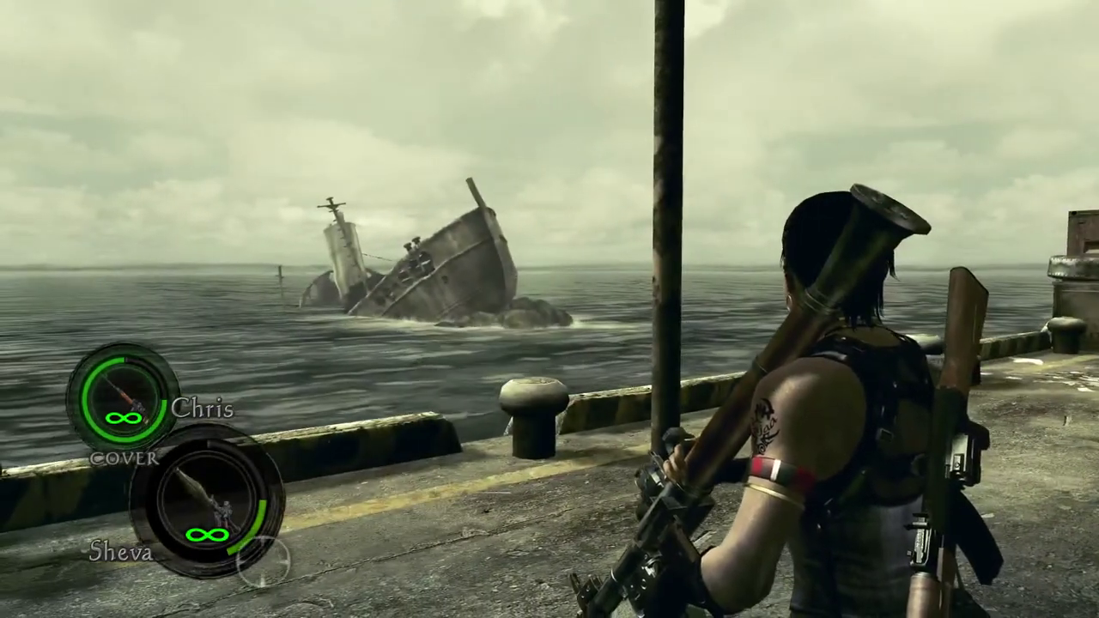
- Pause the game, switch to Cheat Engine and run several next scans for Unchanged value
key(Escape)
key(alt+Tab)
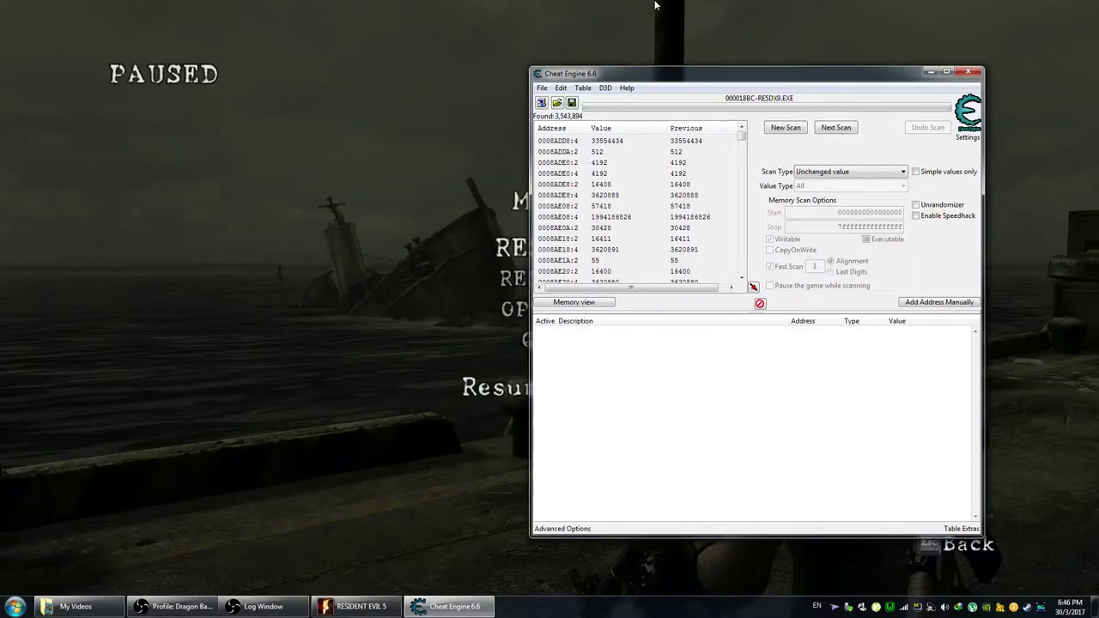
click(833, 130)
click(834, 128)
click(834, 128)
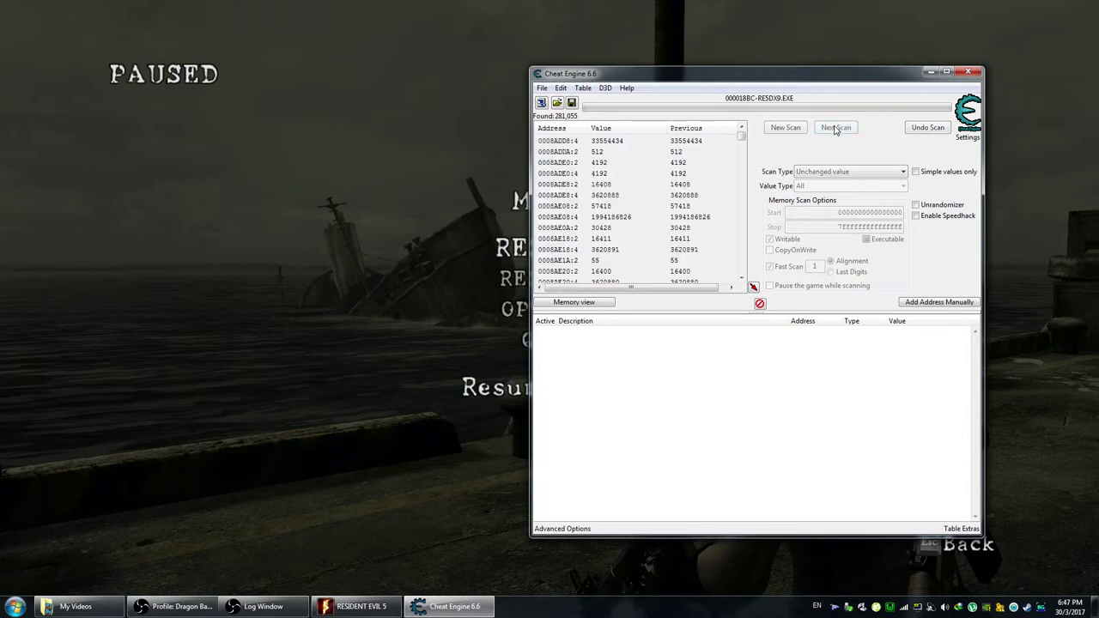
- Alternate between looking around in Resident Evil 5 and repeating the Unchanged value scan in Cheat Engine
click(457, 193)
key(Escape)
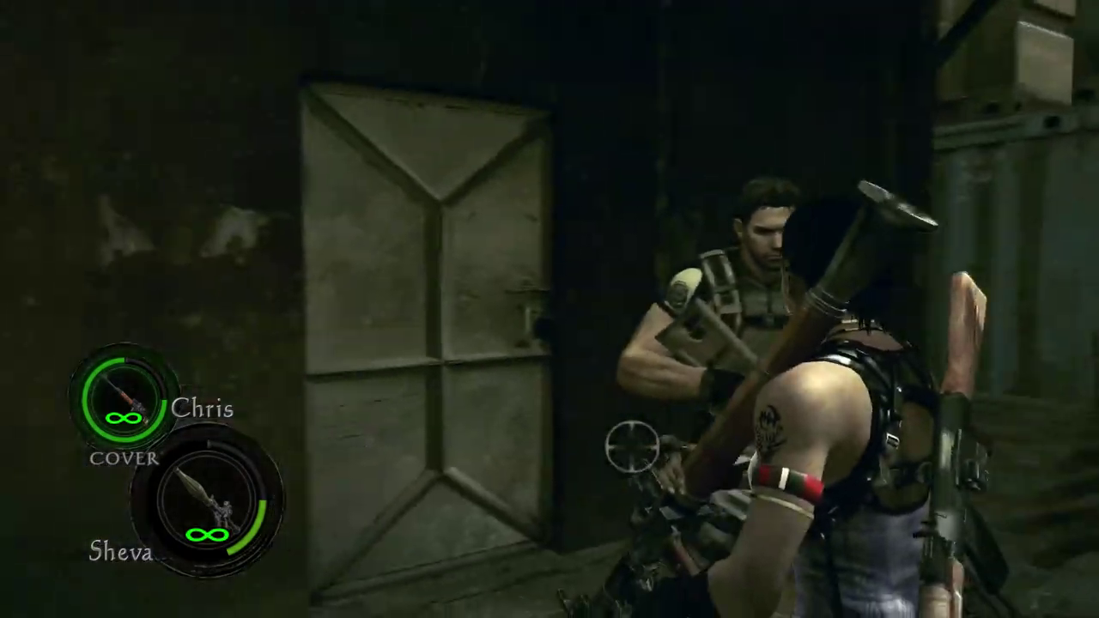
key(alt+Tab)
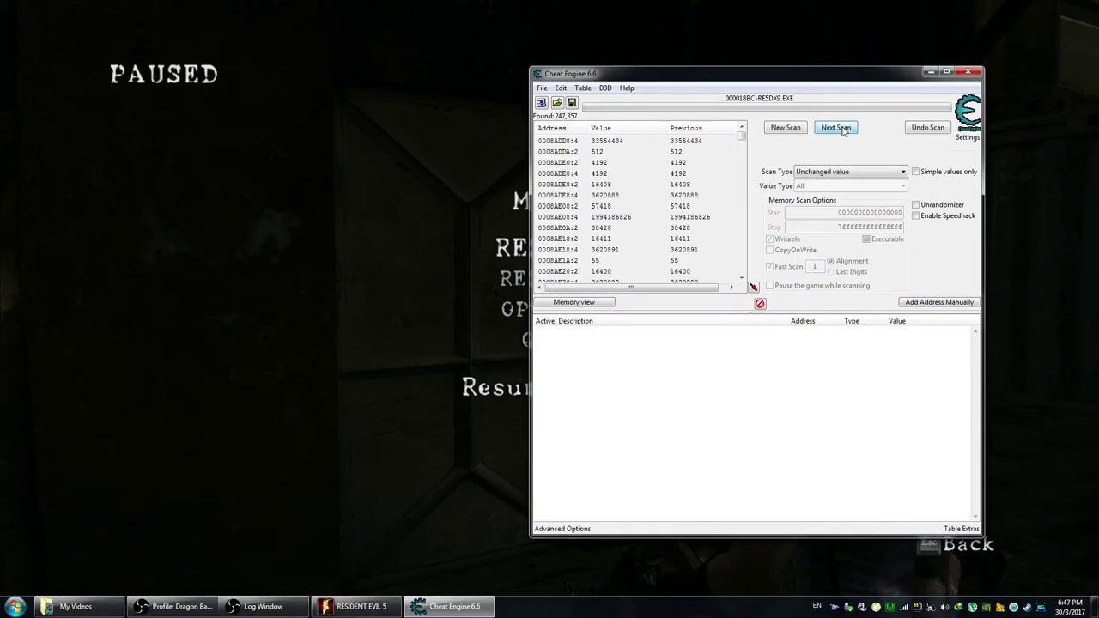
click(439, 158)
key(Escape)
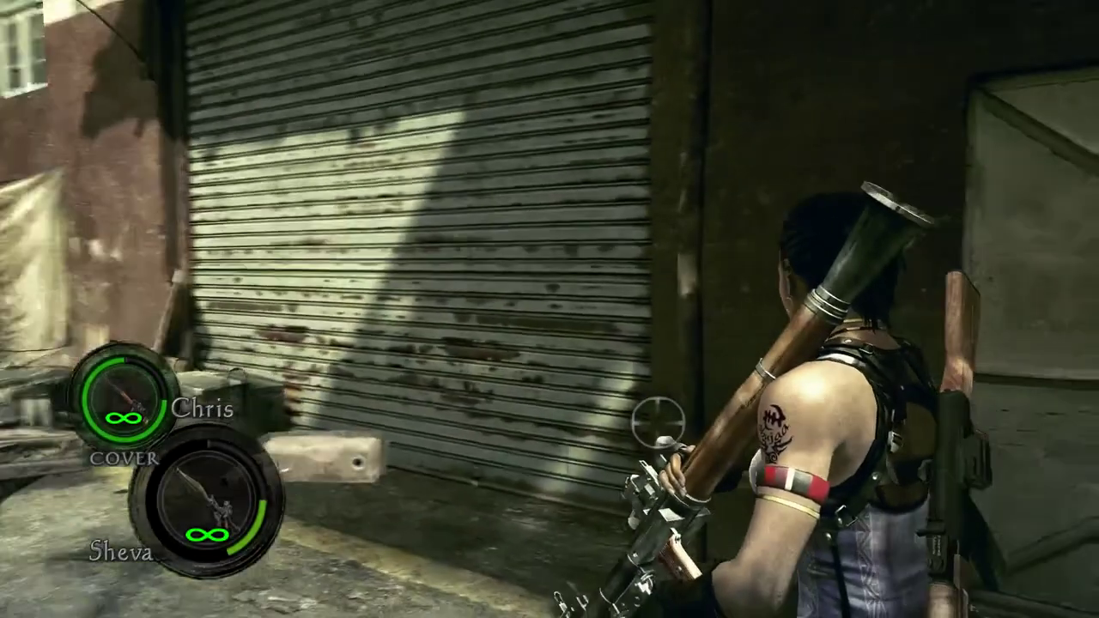
key(alt+Tab)
- Switch to Resident Evil 5, resume the game and heal Sheva with a green herb
key(alt+Tab)
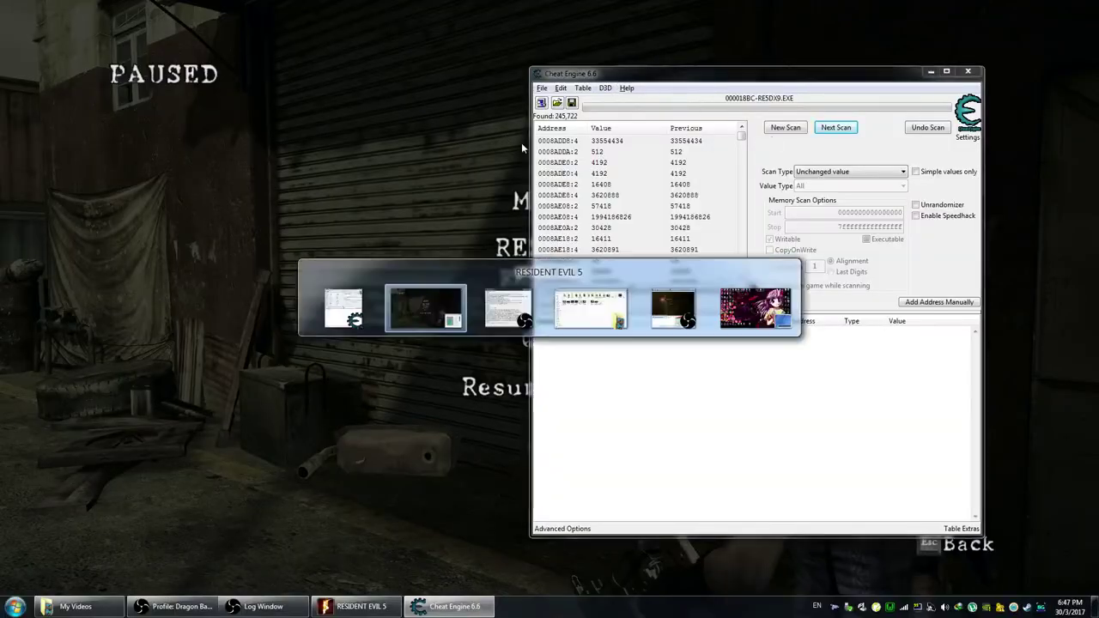
key(Escape)
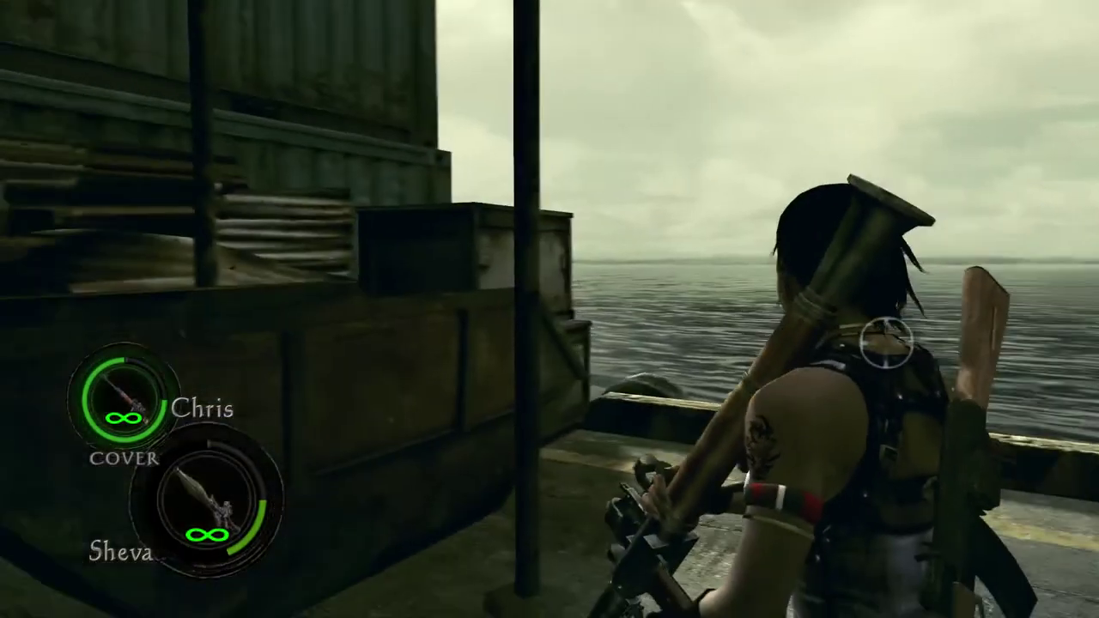
key(Tab)
key(Return)
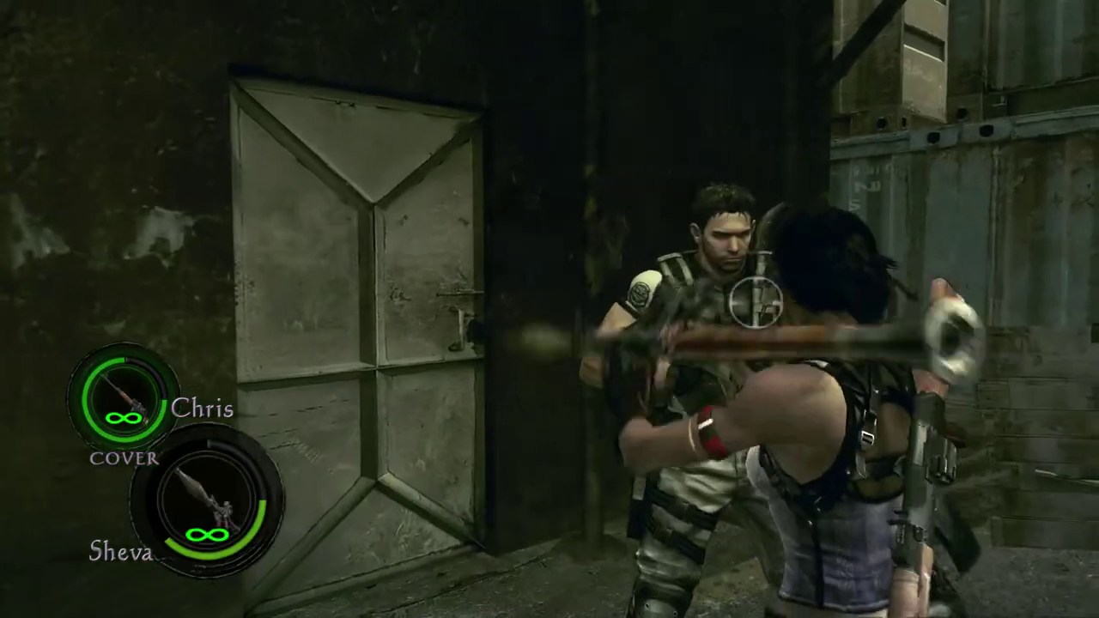
- Switch to Cheat Engine, set the scan type to Increased value and run a next scan
key(alt+Tab)
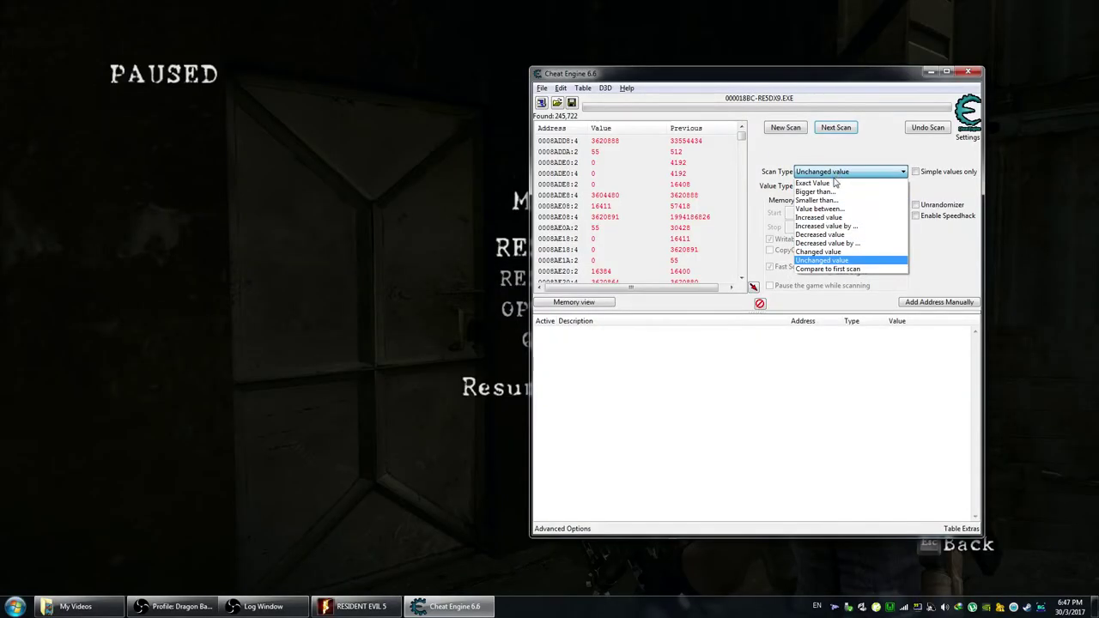
click(820, 218)
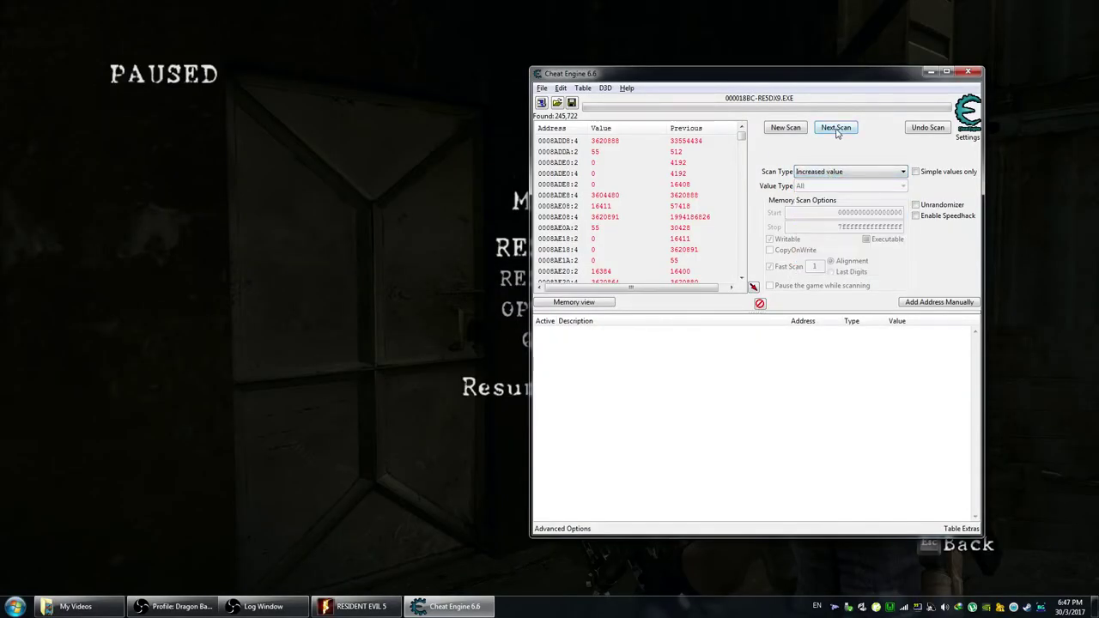
click(836, 129)
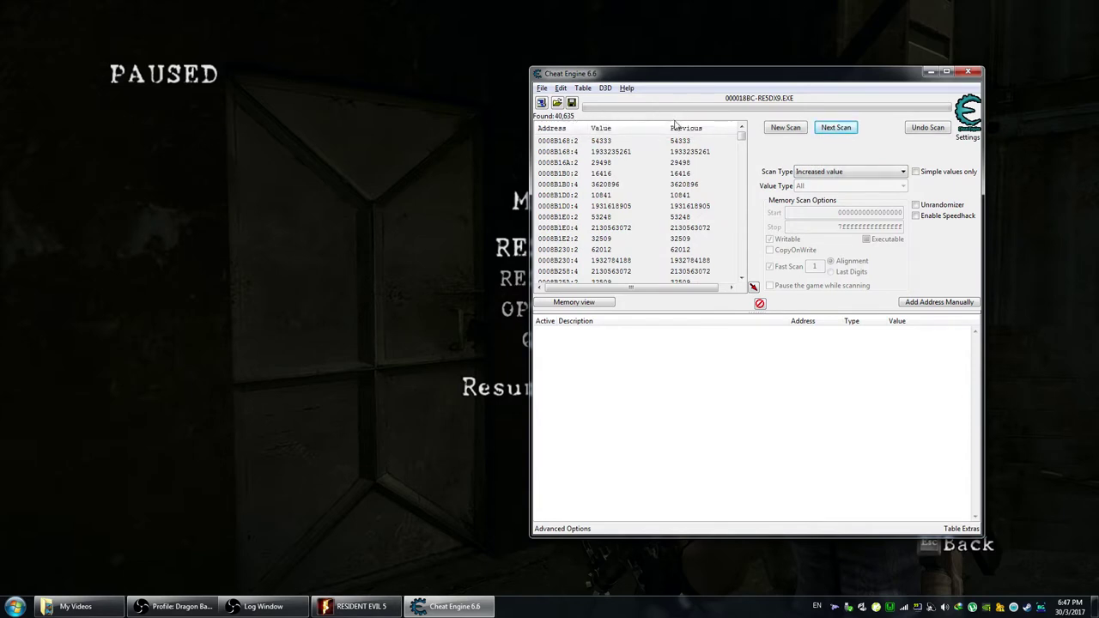
- Heal Sheva with another green herb in Resident Evil 5, and run a next scan for Increased value in Cheat Engine
click(428, 176)
key(Escape)
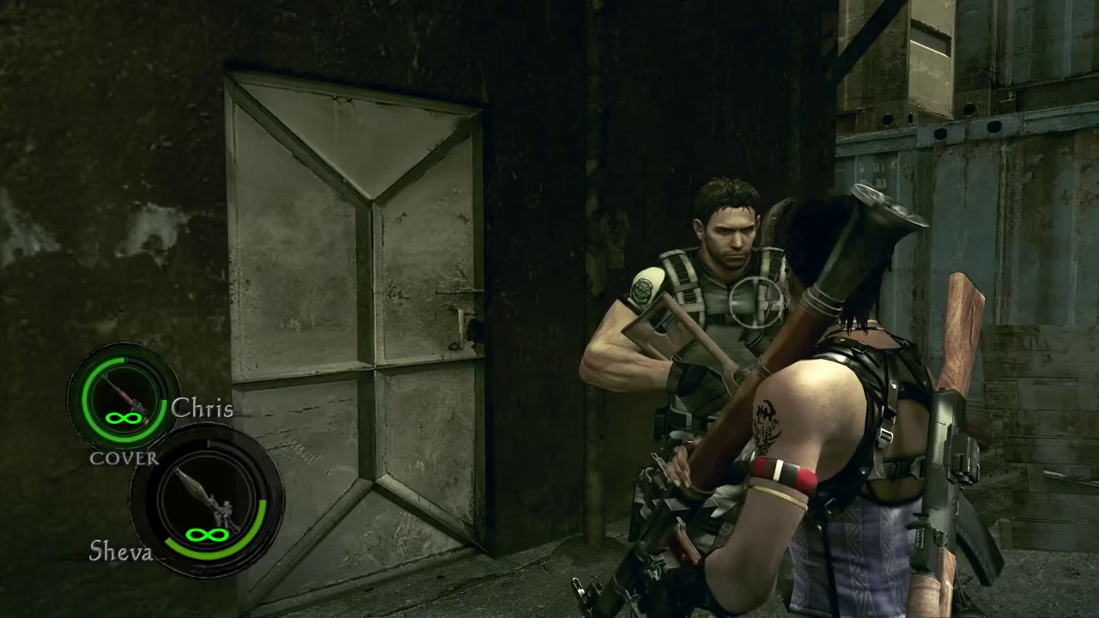
key(Tab)
key(Tab)
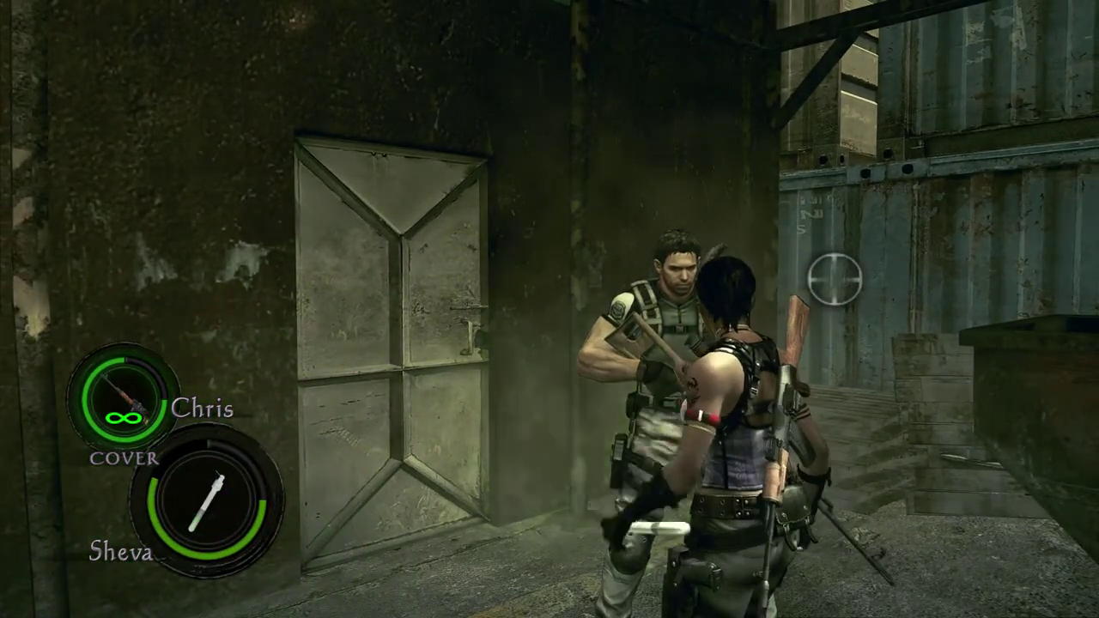
key(alt+Tab)
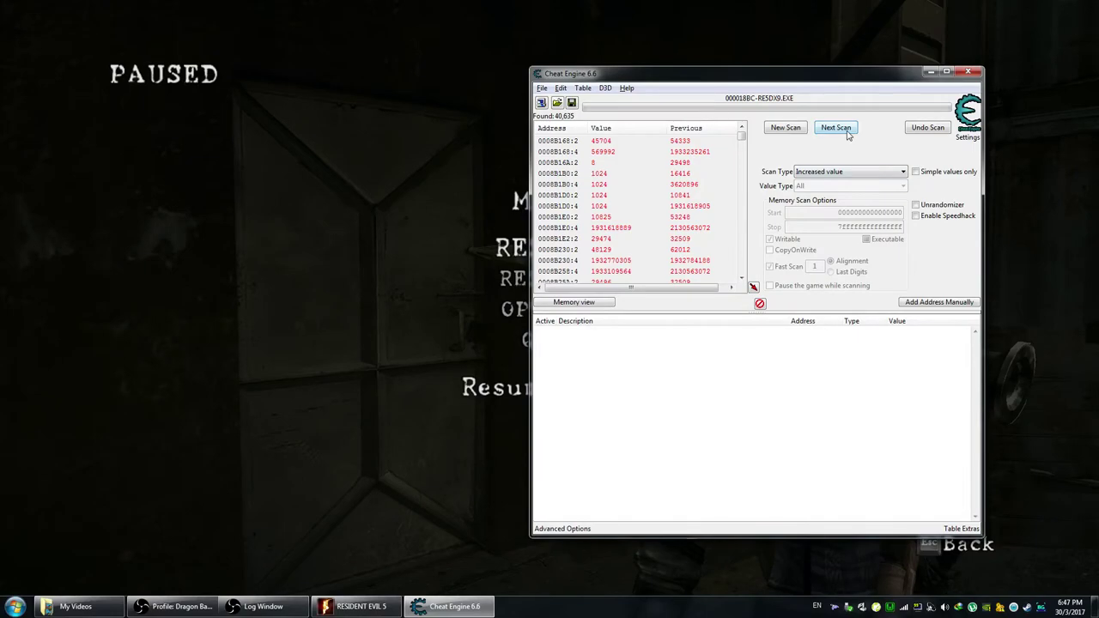
click(847, 132)
- Return to Resident Evil 5 and use the first green herb in the lowest row of Sheva's inventory to heal her
key(alt+Tab)
key(Escape)
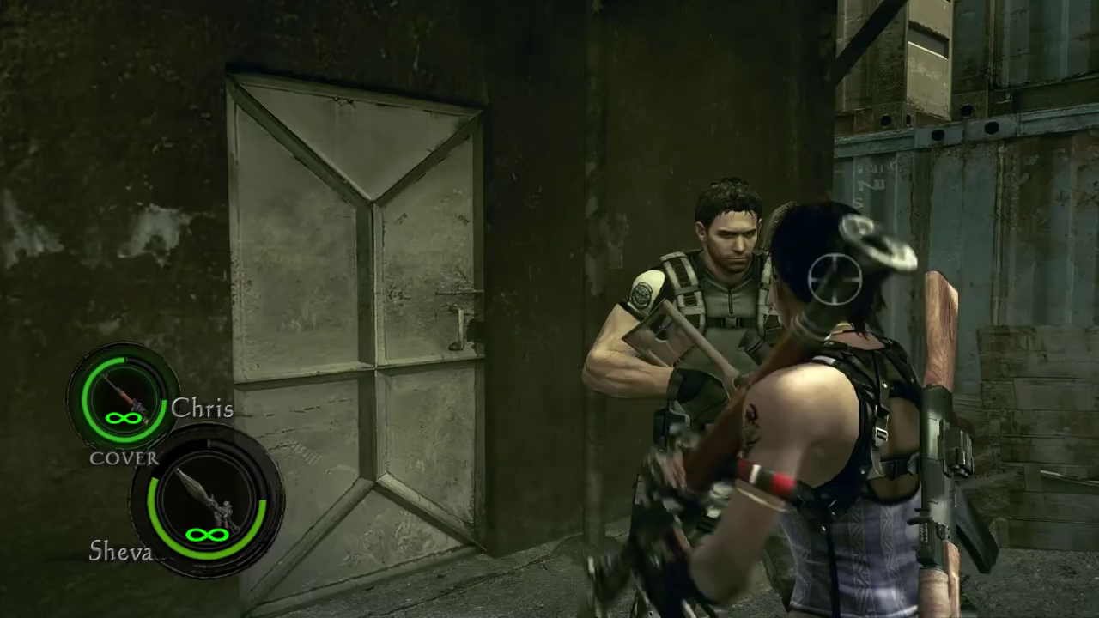
key(Tab)
key(Down)
key(Left)
key(Left)
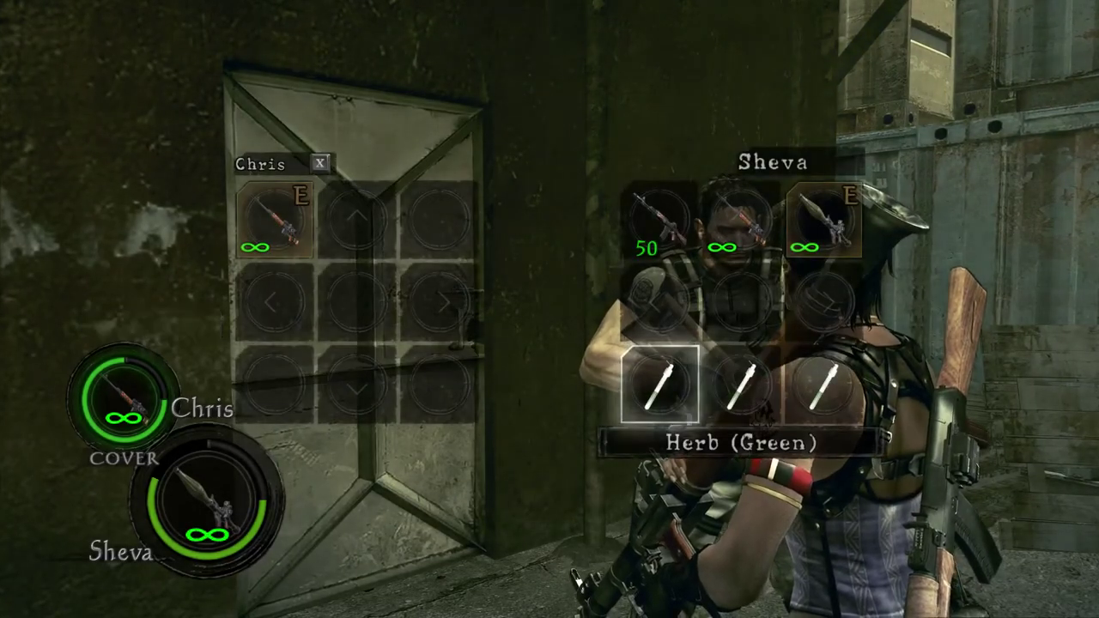
key(Return)
key(Tab)
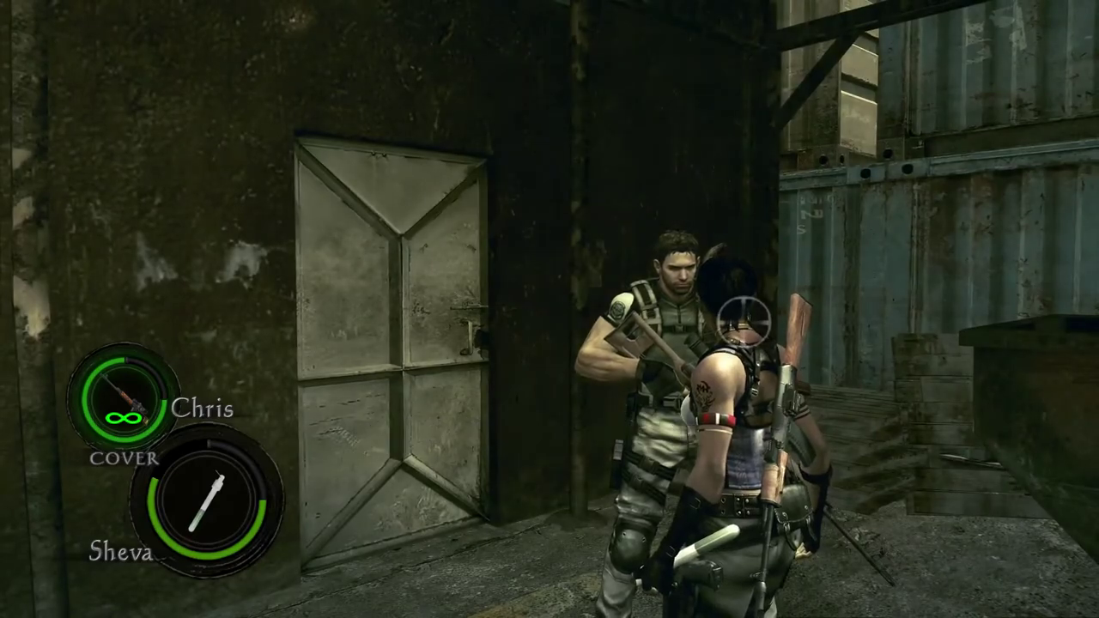
key(e)
- Switch to Cheat Engine and run a next scan for Increased value, followed by several scans for Unchanged value
key(alt+Tab)
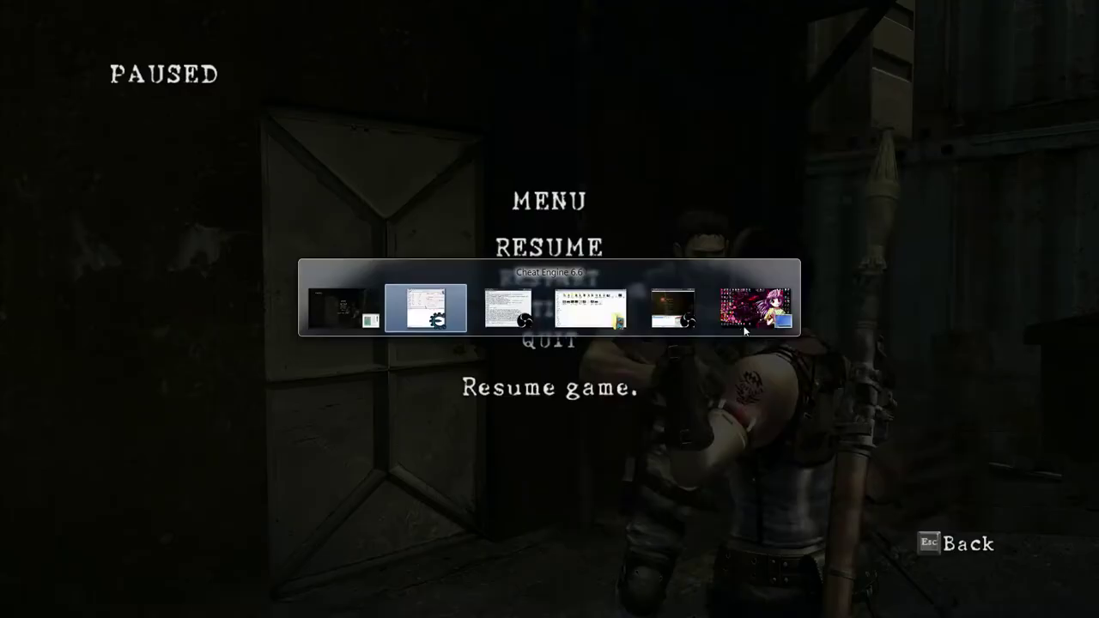
click(830, 131)
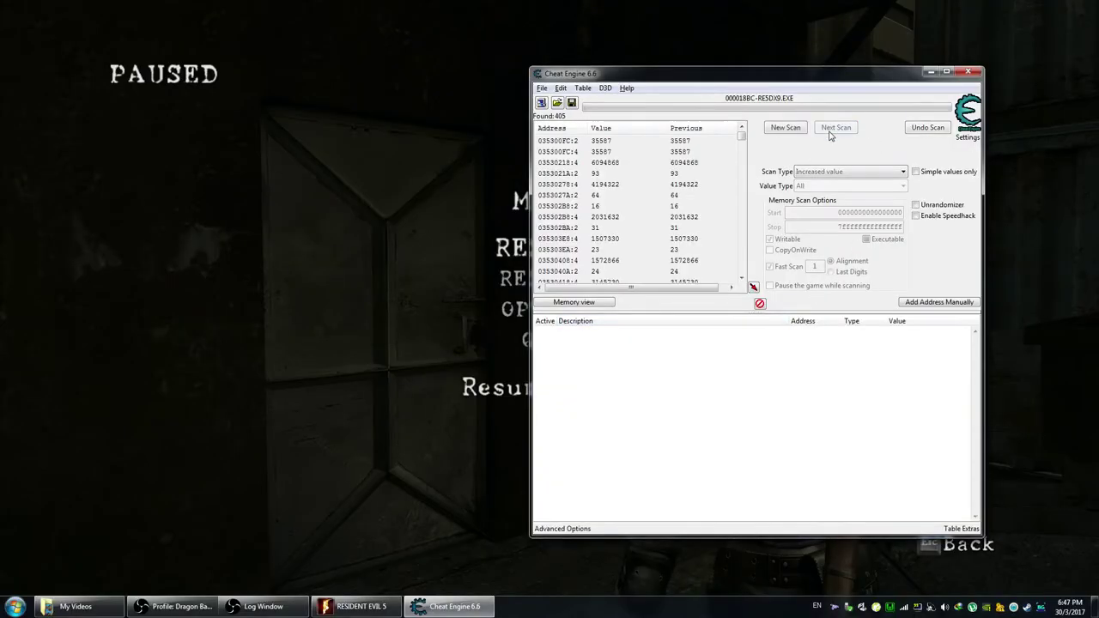
click(841, 174)
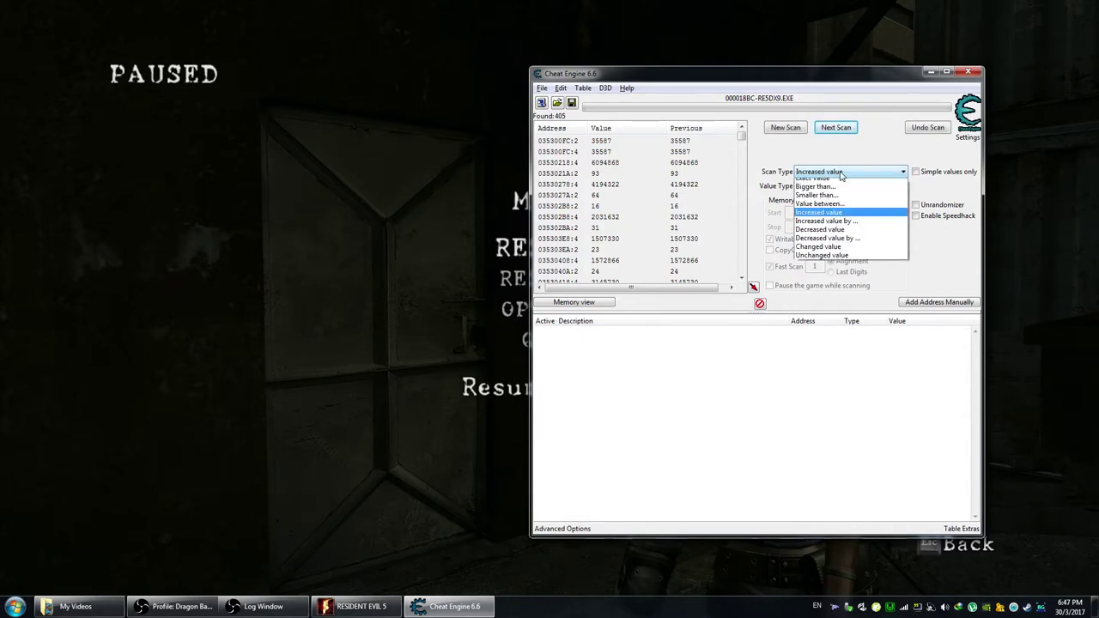
click(828, 261)
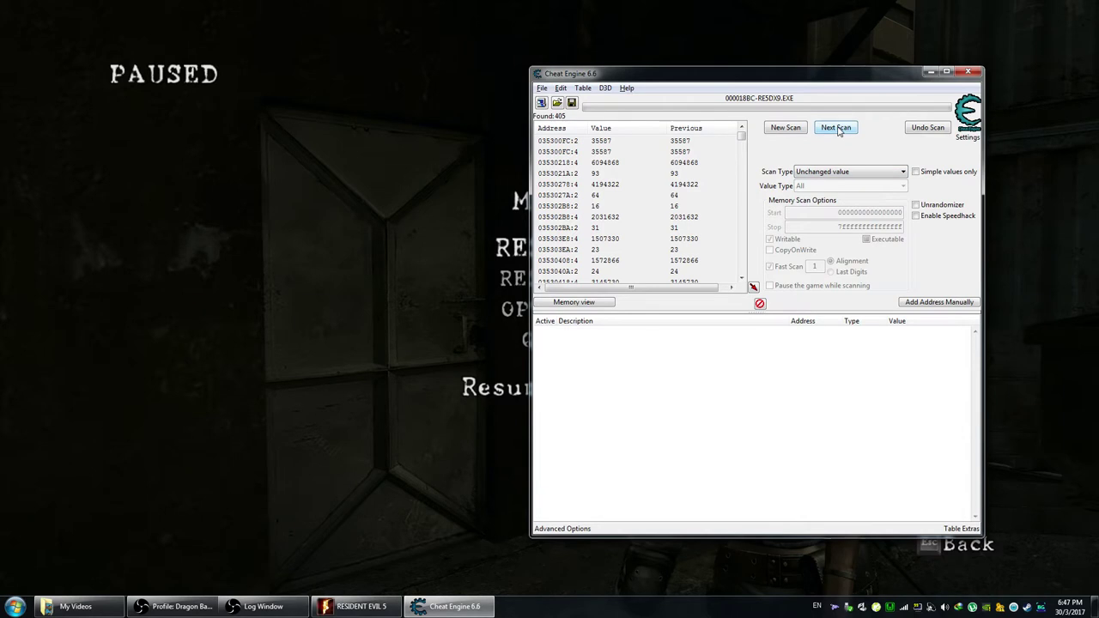
click(839, 130)
click(839, 129)
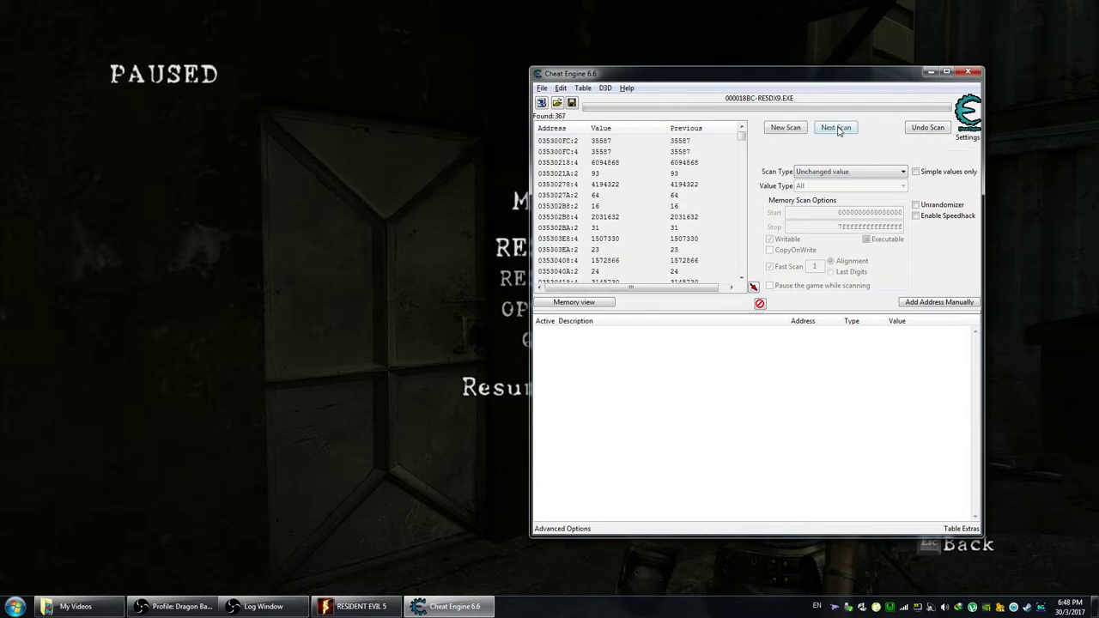
- Check Sheva's health gauge in Resident Evil 5 and look through the remaining scan results in Cheat Engine
click(474, 262)
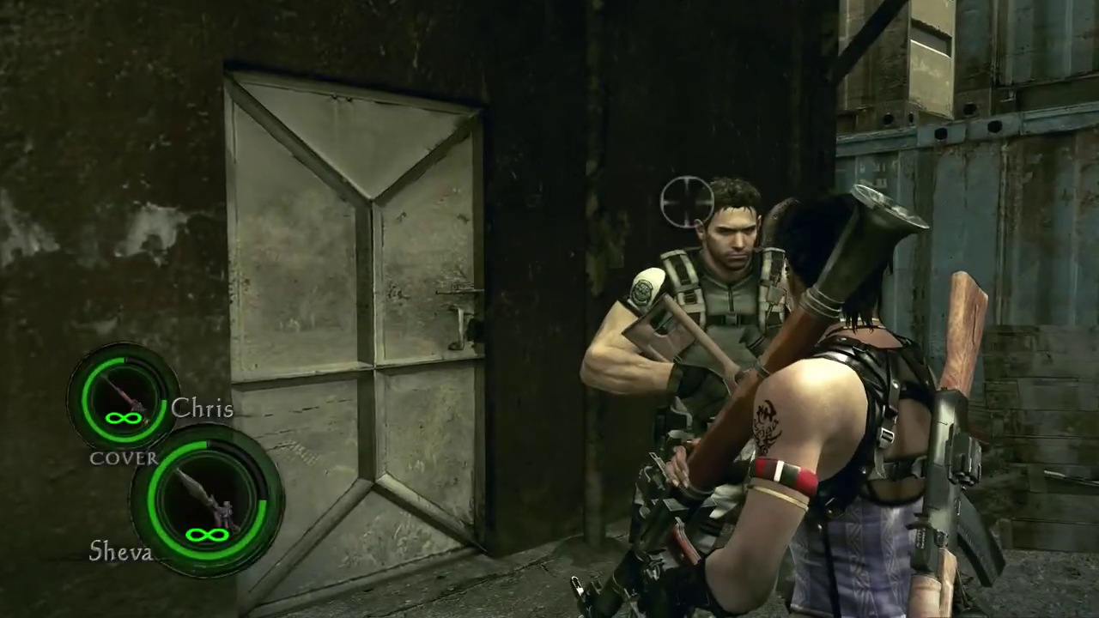
key(alt+Tab)
drag(744, 140, 744, 195)
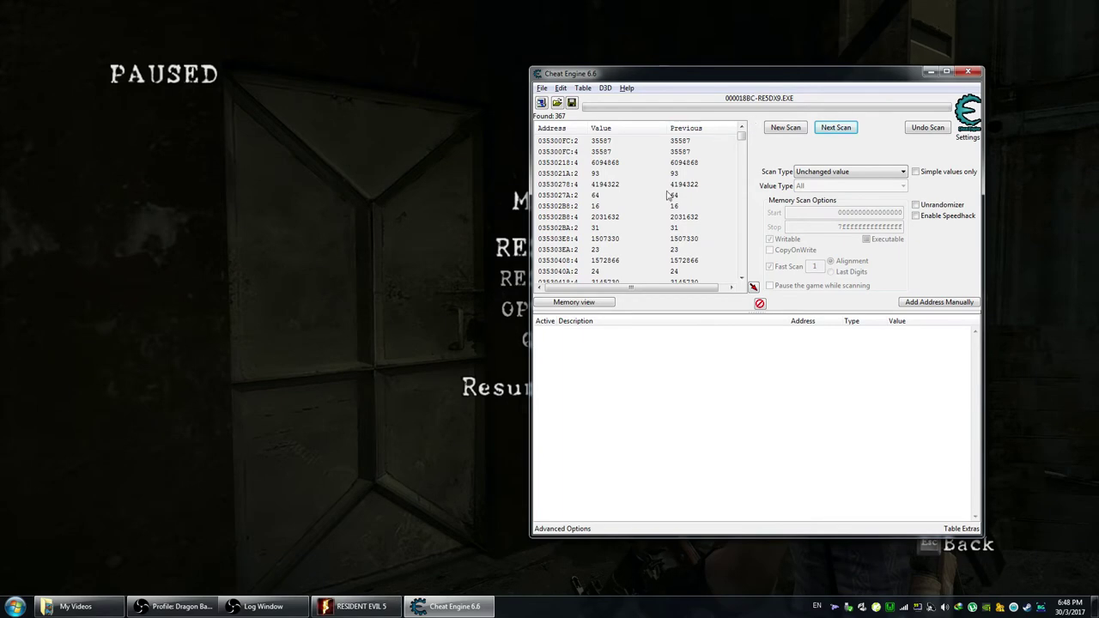
- Return to Resident Evil 5 and fire the rocket launcher at the nearby wall to damage Sheva
click(331, 236)
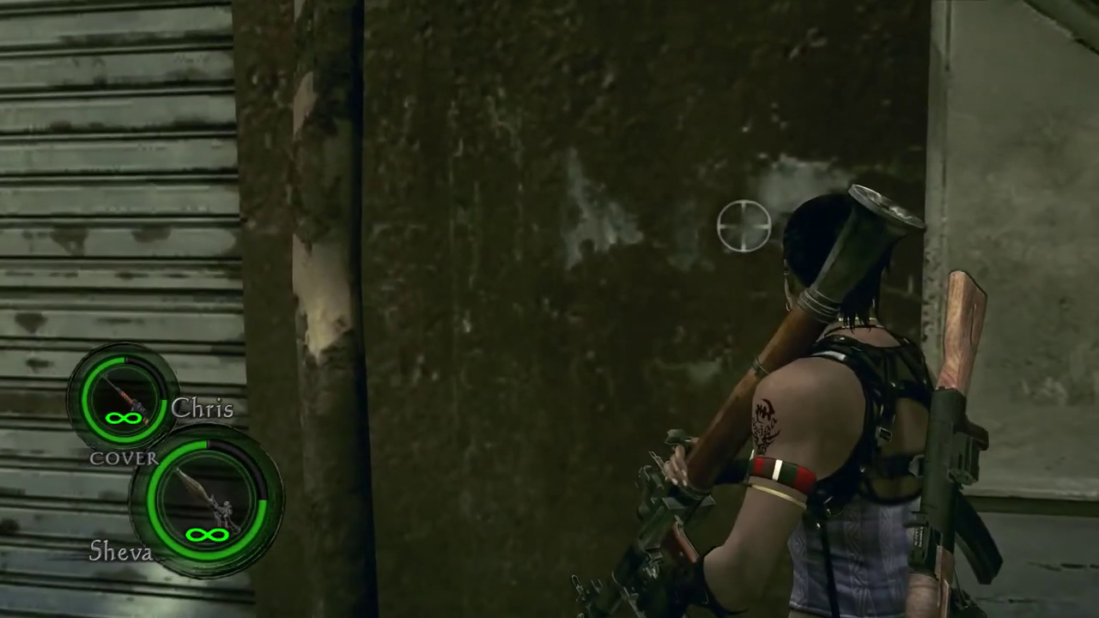
right_click(743, 229)
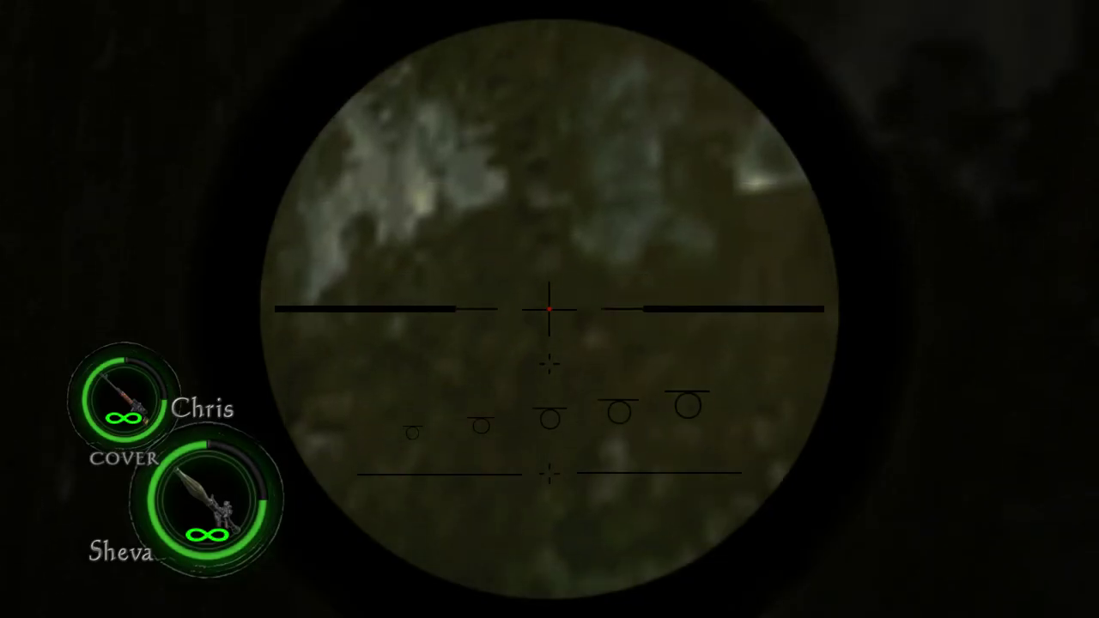
click(550, 309)
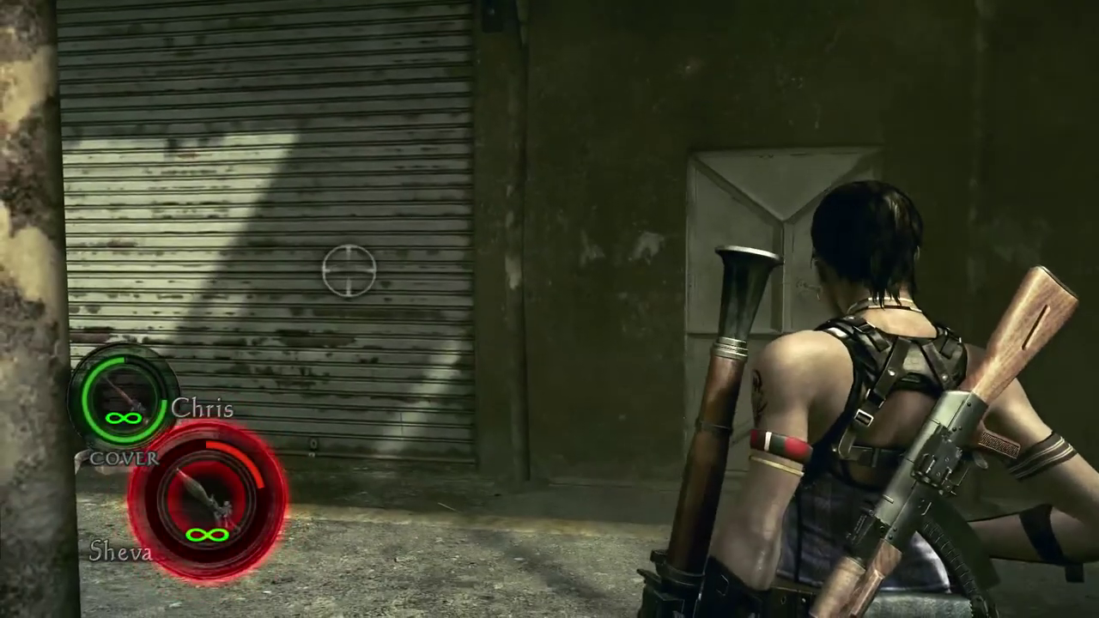
- Check Sheva's health gauge in the game and run a next scan for Decreased value in Cheat Engine
key(alt+Tab)
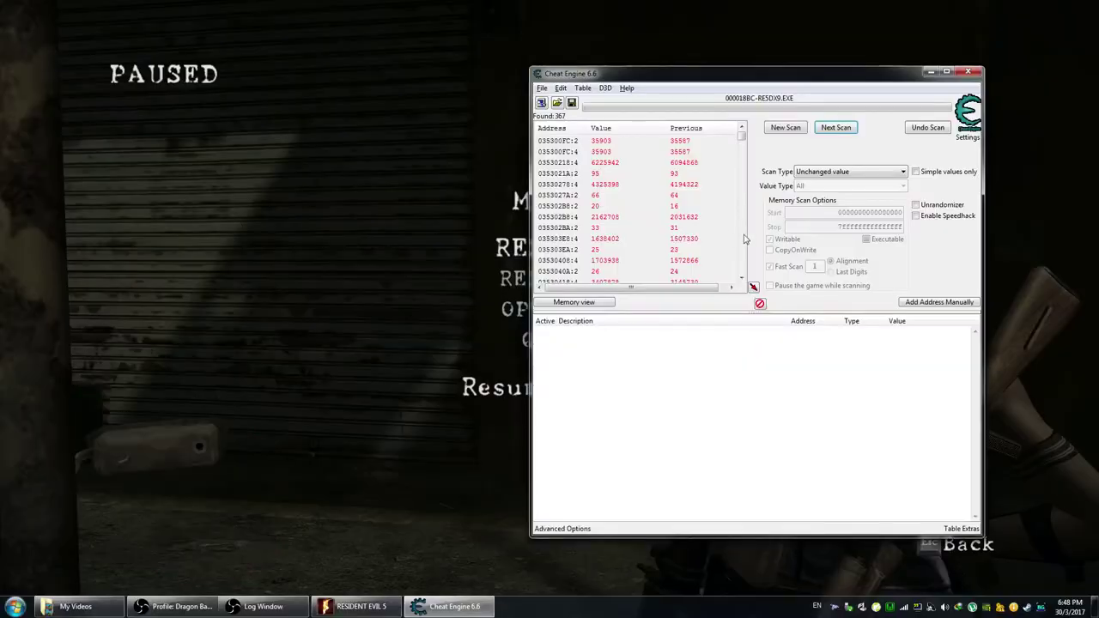
click(443, 239)
key(Escape)
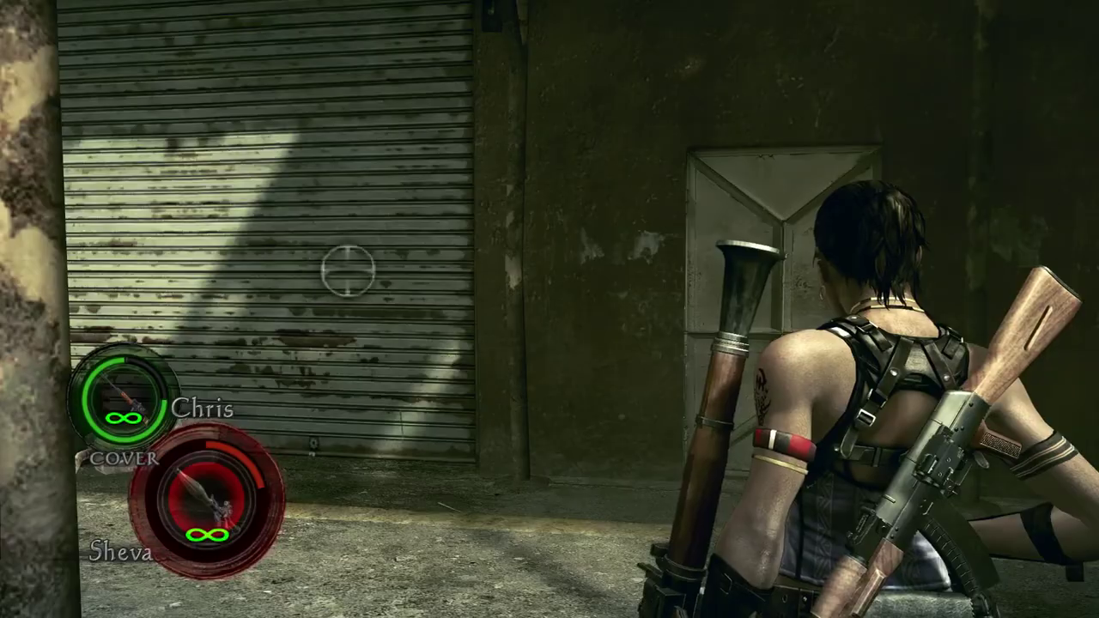
key(alt+Tab)
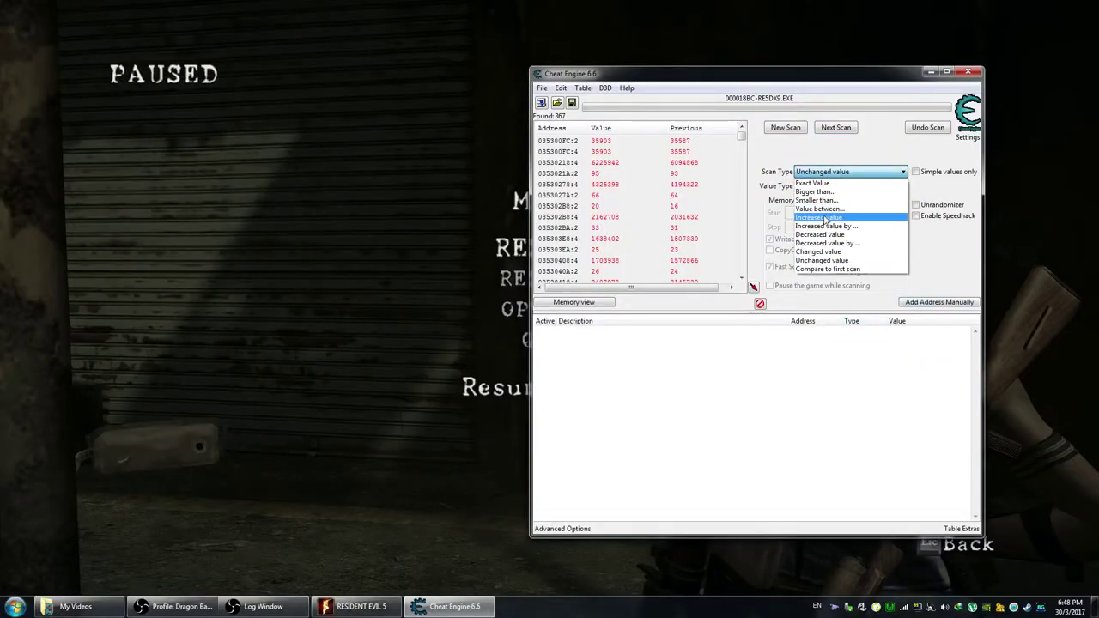
click(823, 235)
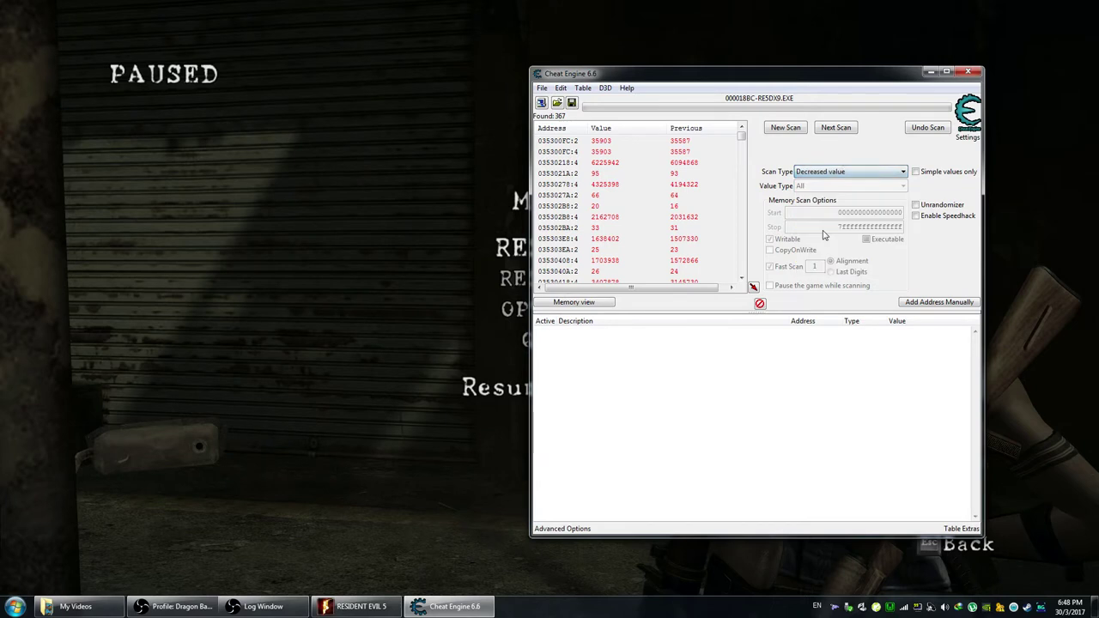
click(837, 128)
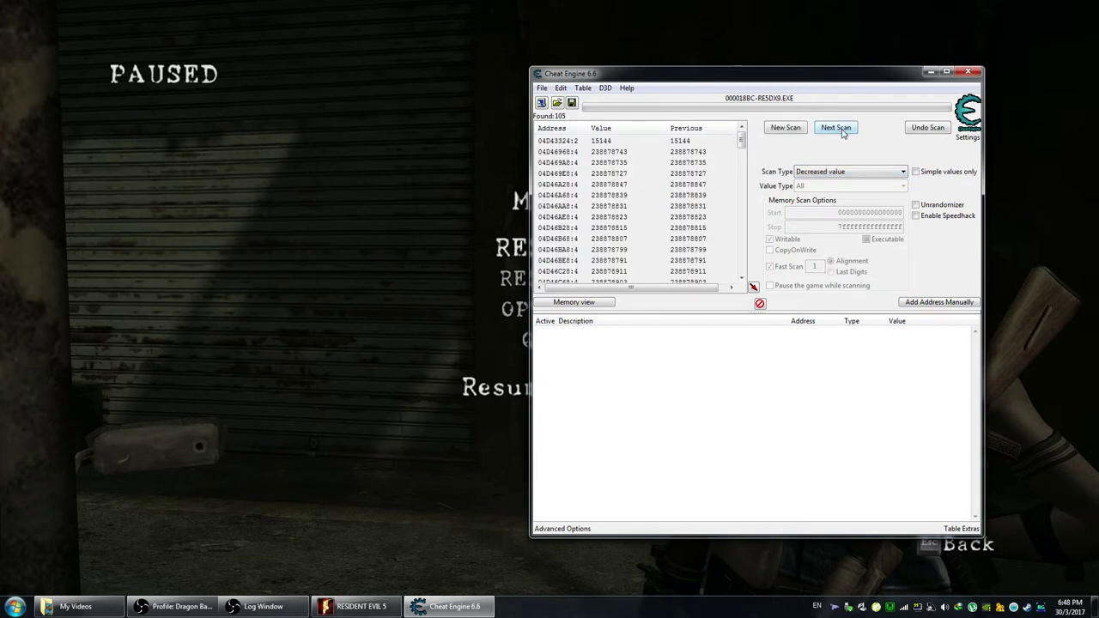
- Look through the scan results and run a next scan for Unchanged value
drag(742, 155, 742, 272)
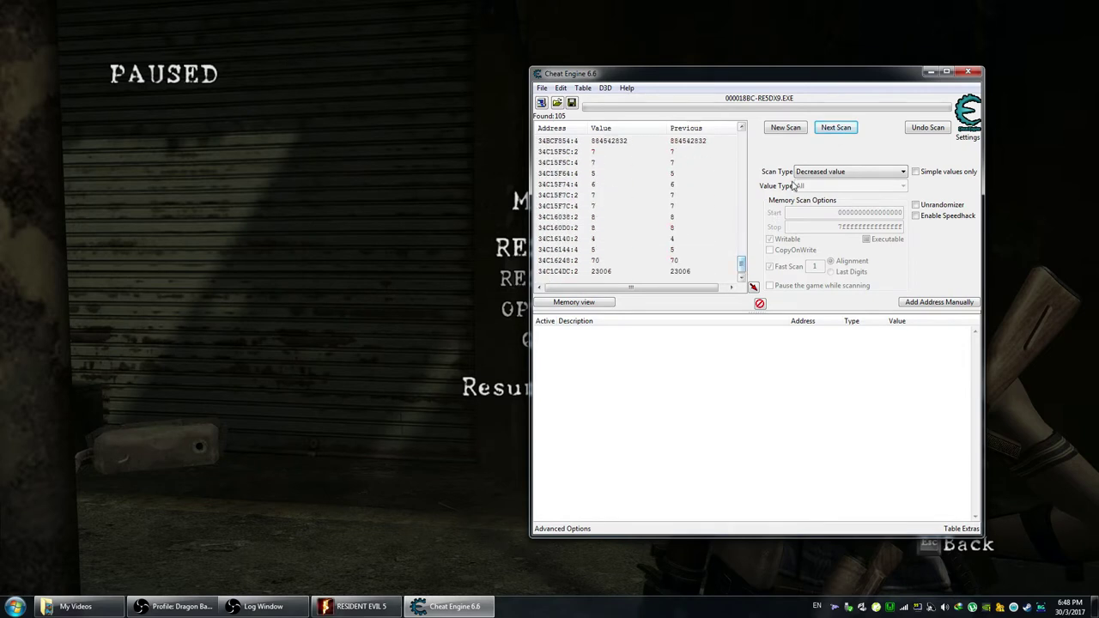
click(808, 174)
click(812, 260)
click(831, 129)
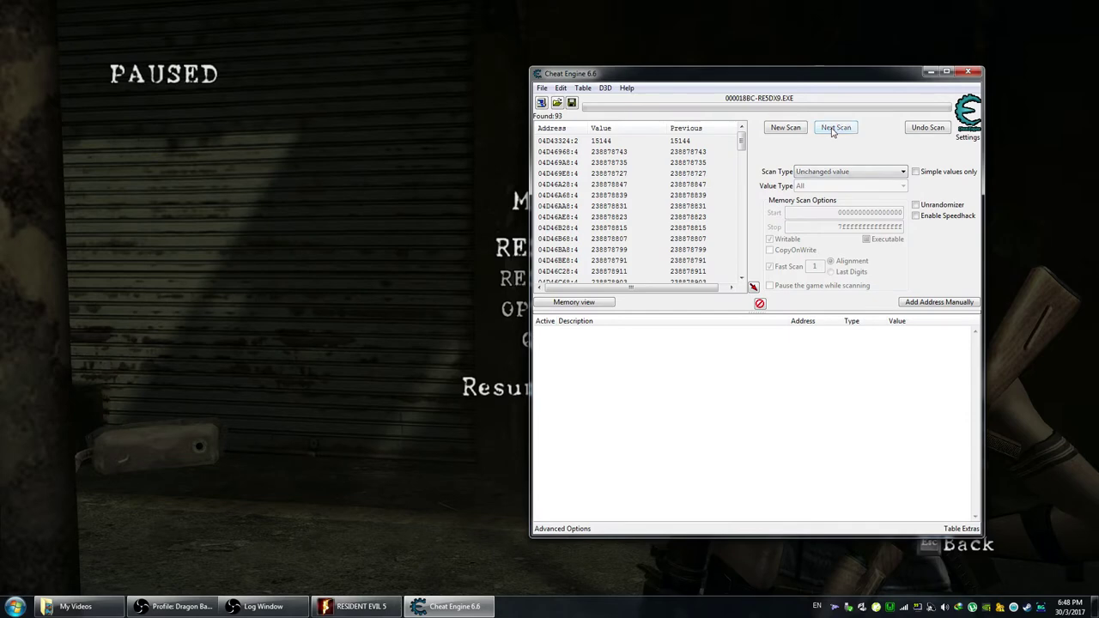
- Return to Resident Evil 5, heal Sheva with a healing item from her inventory and pause the game
click(488, 182)
key(Escape)
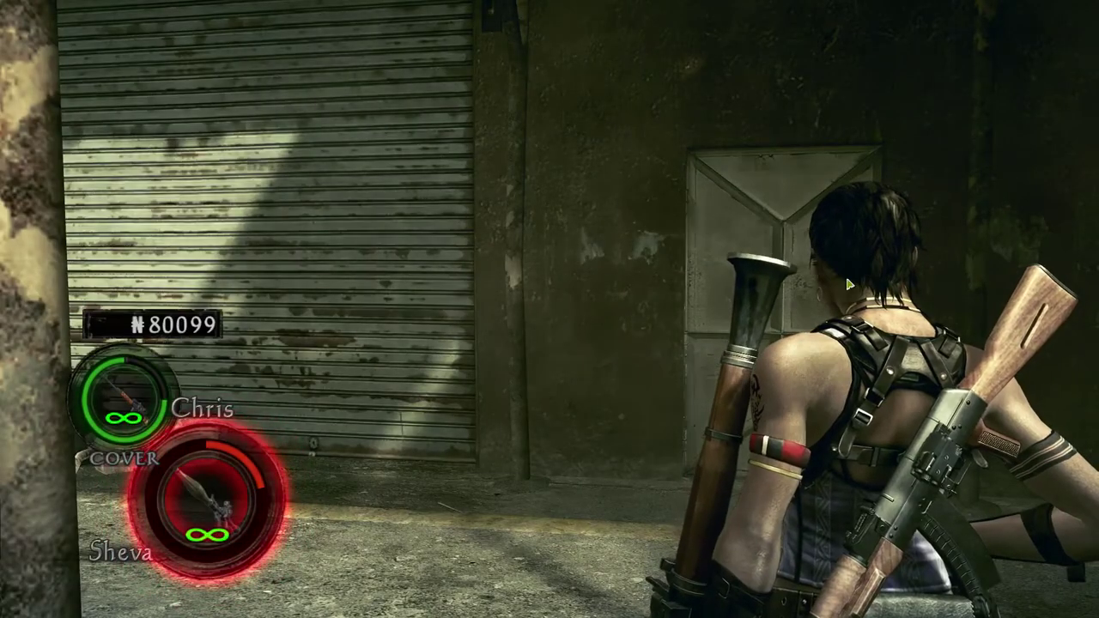
key(Tab)
key(Tab)
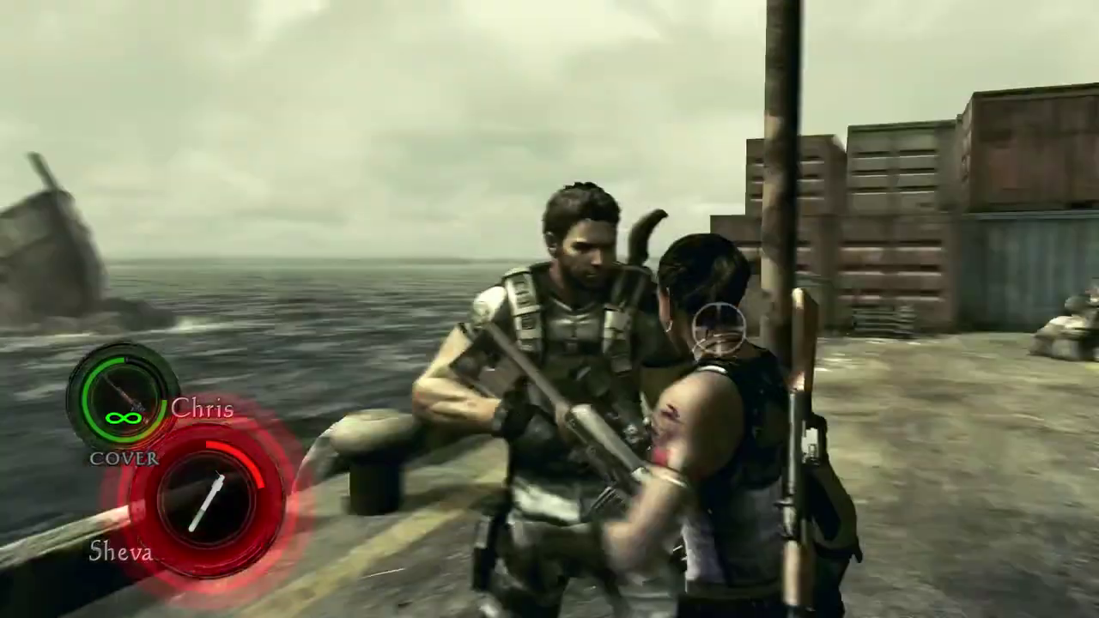
key(Escape)
- Switch to Cheat Engine and run a next scan for Increased value
key(alt+Tab)
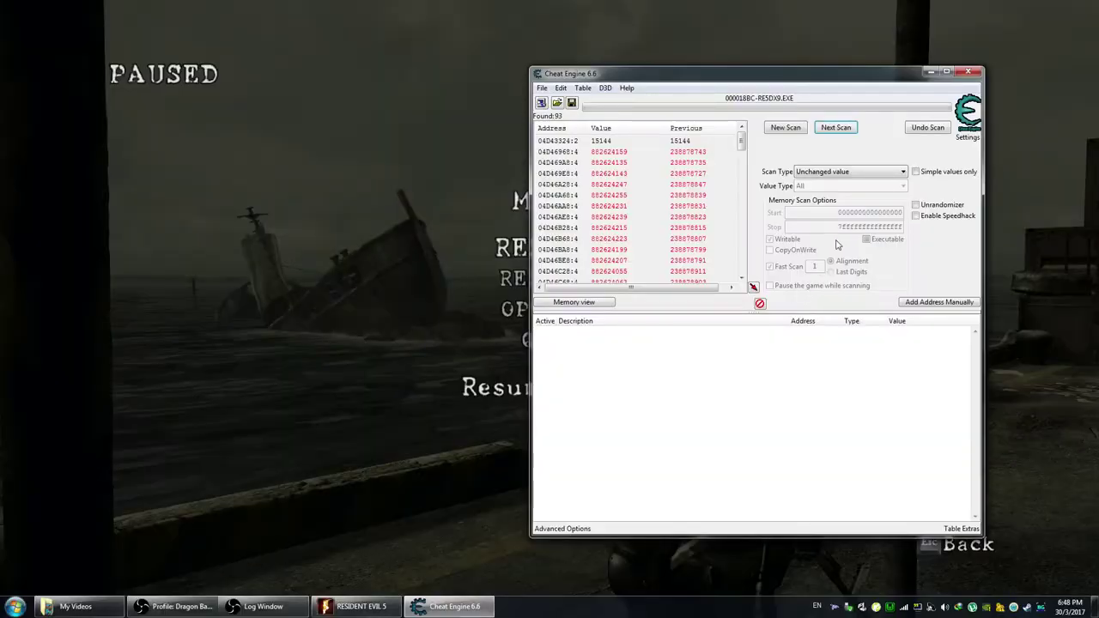
click(860, 176)
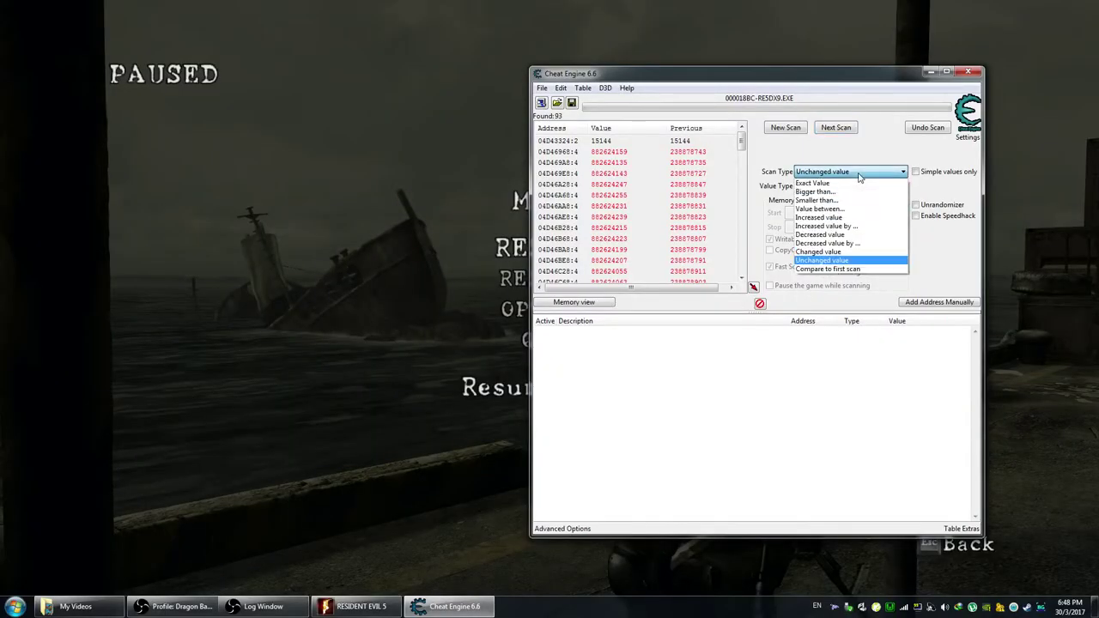
click(839, 218)
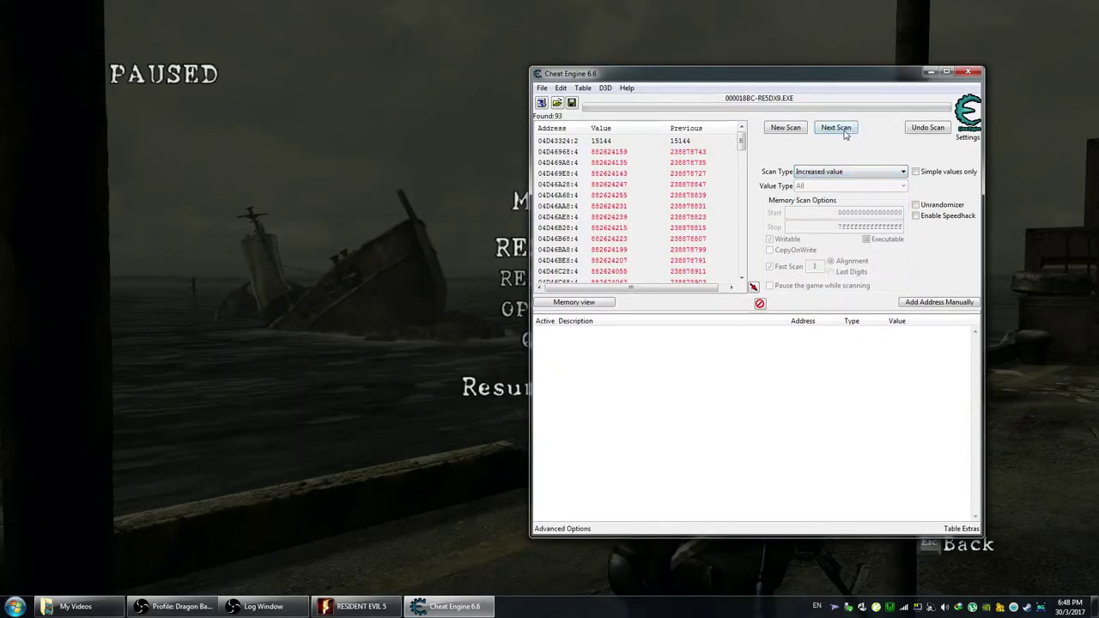
click(836, 127)
- Heal Sheva again from her inventory in Resident Evil 5 and run another Increased value scan in Cheat Engine
key(alt+Tab)
key(Escape)
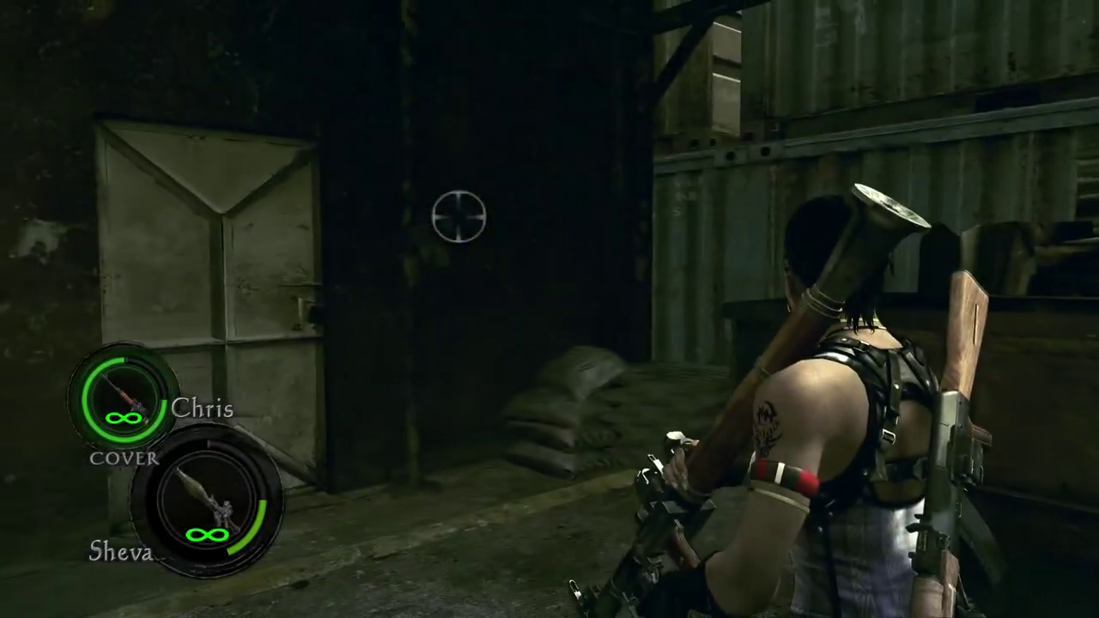
key(Tab)
key(Tab)
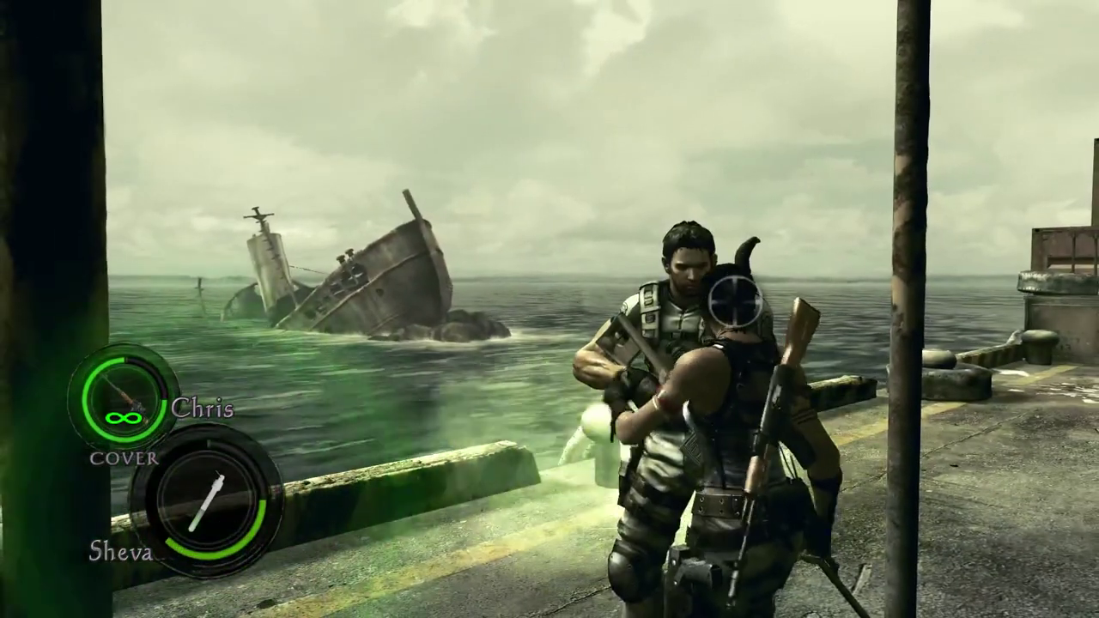
key(alt+Tab)
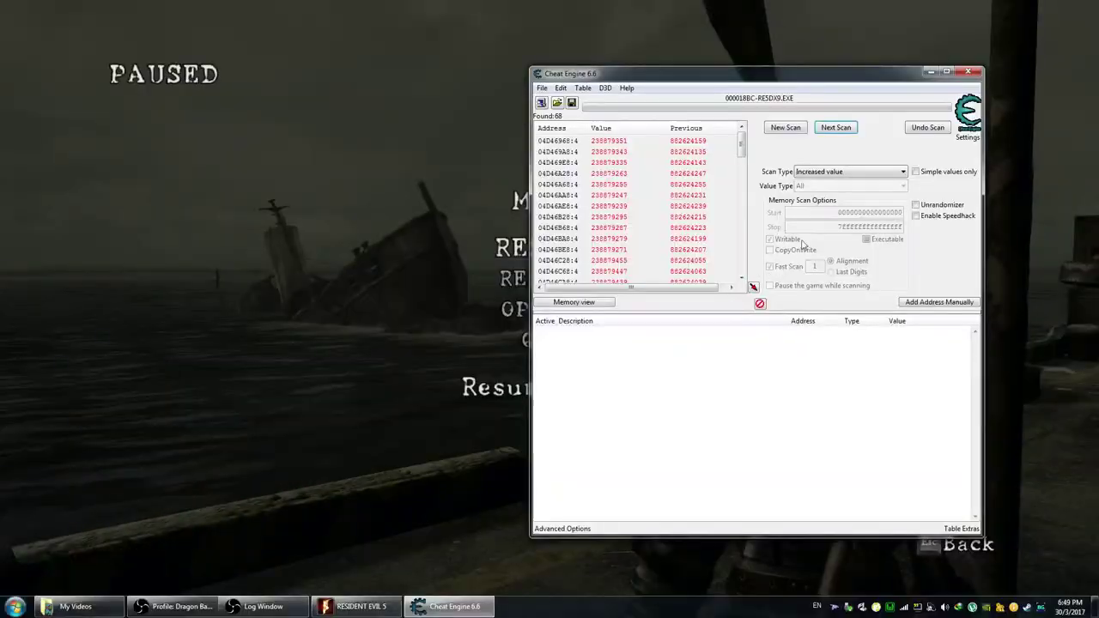
click(837, 128)
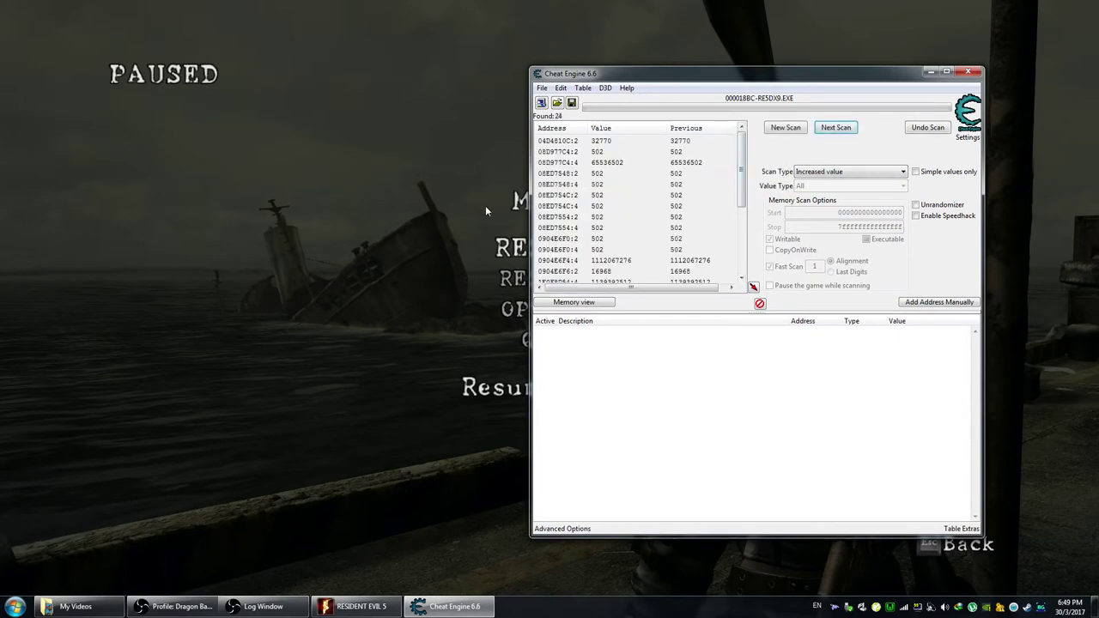
- Look at Sheva's health gauge in the game and examine the values in the narrowed Cheat Engine result list
key(alt+Tab)
key(Escape)
key(alt+Tab)
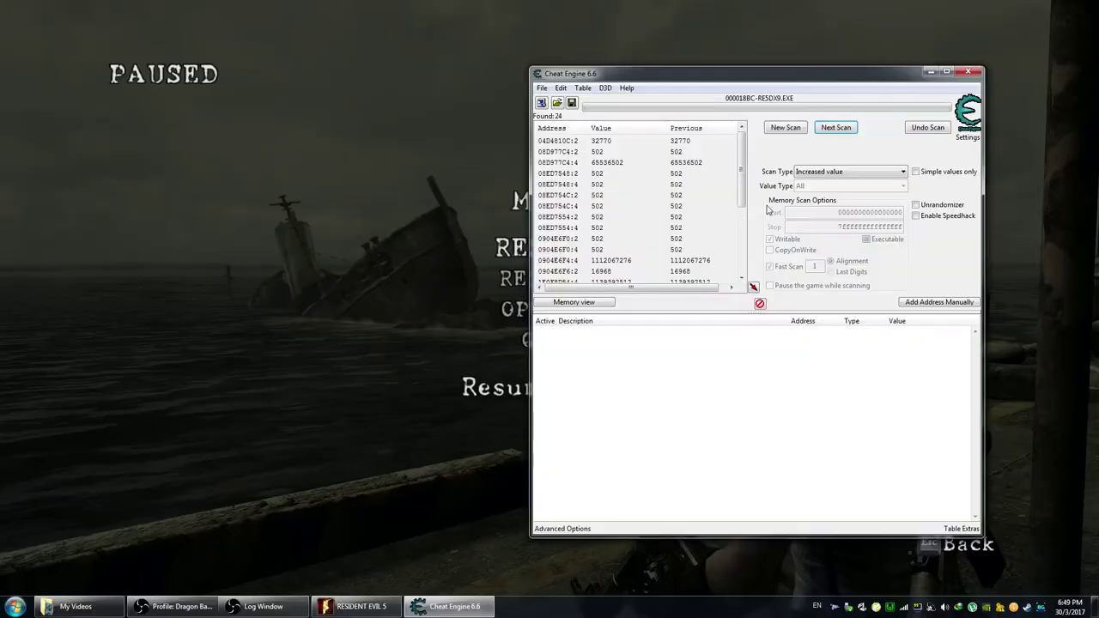
mouse_move(745, 163)
mouse_down()
mouse_move(744, 245)
mouse_move(746, 153)
mouse_up()
drag(747, 178, 745, 154)
click(640, 164)
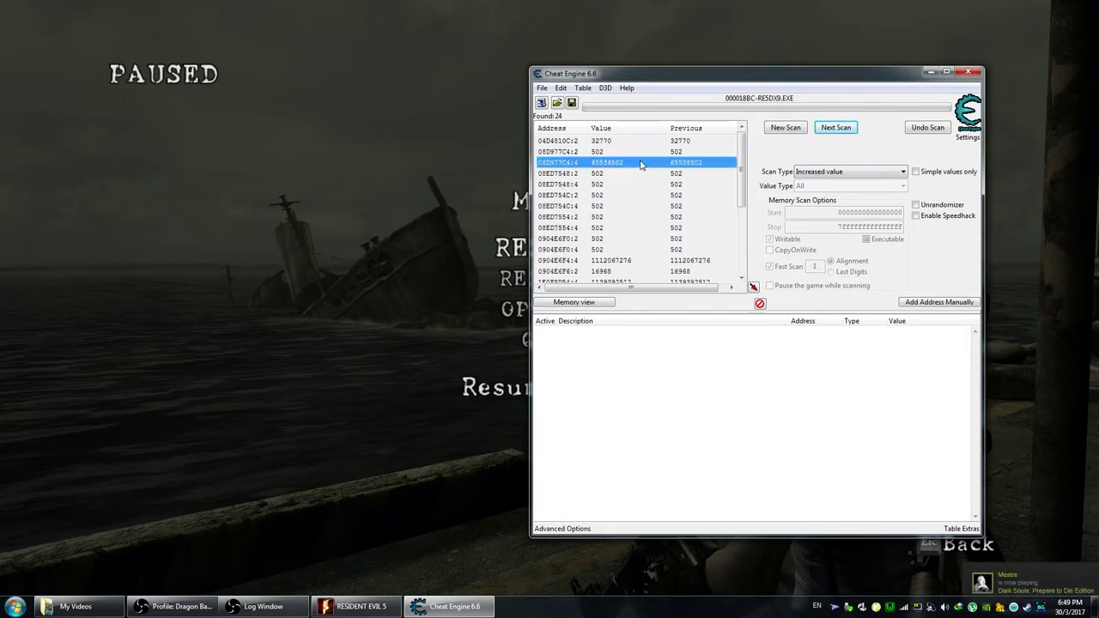
scroll(611, 232, down, 4)
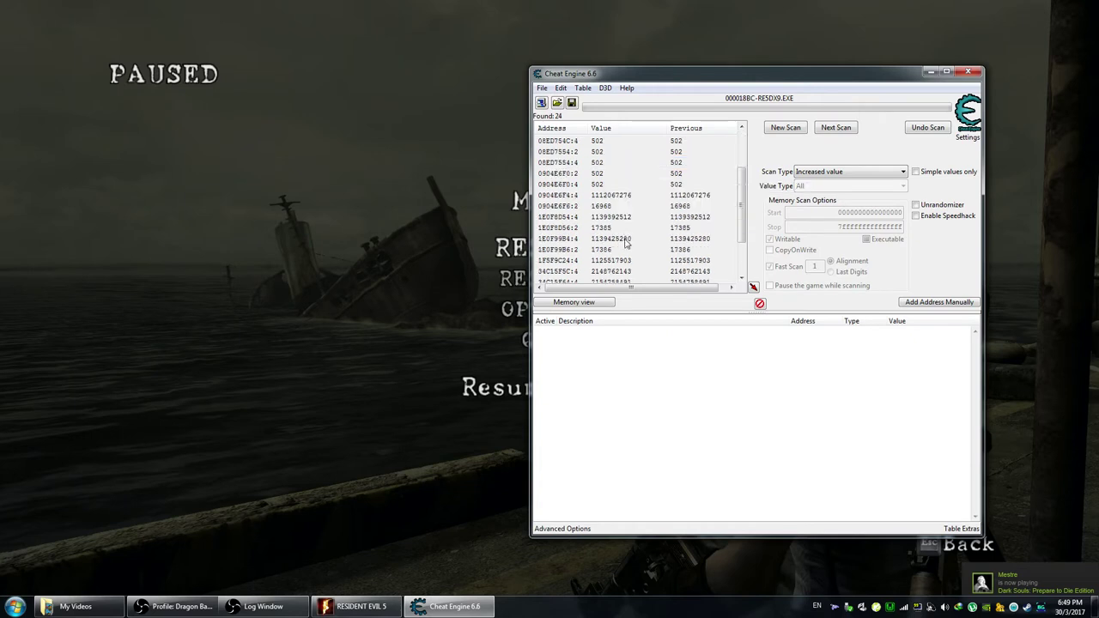
scroll(627, 247, up, 4)
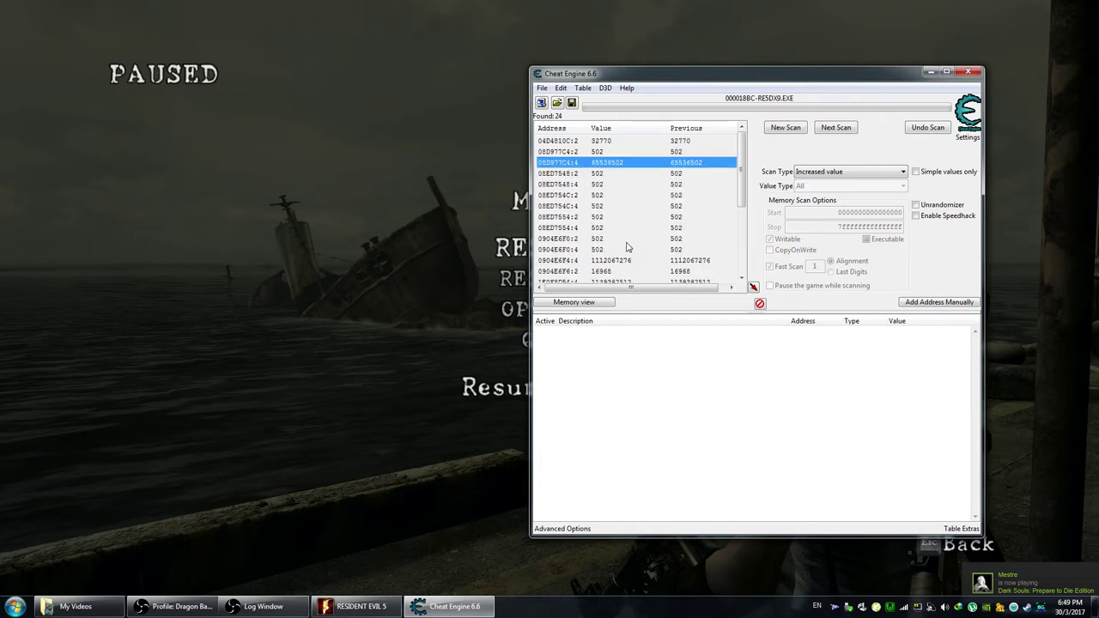
- Add all the scan results with the value 502 to the address list
click(606, 152)
ctrl+click(601, 173)
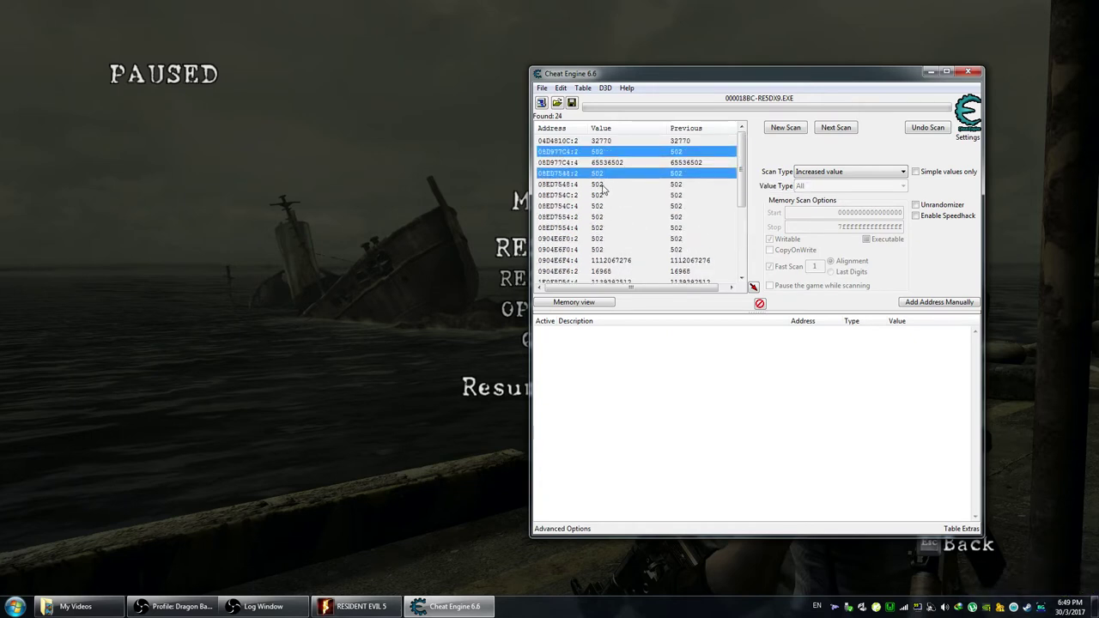
ctrl+click(602, 184)
ctrl+click(602, 196)
ctrl+click(602, 207)
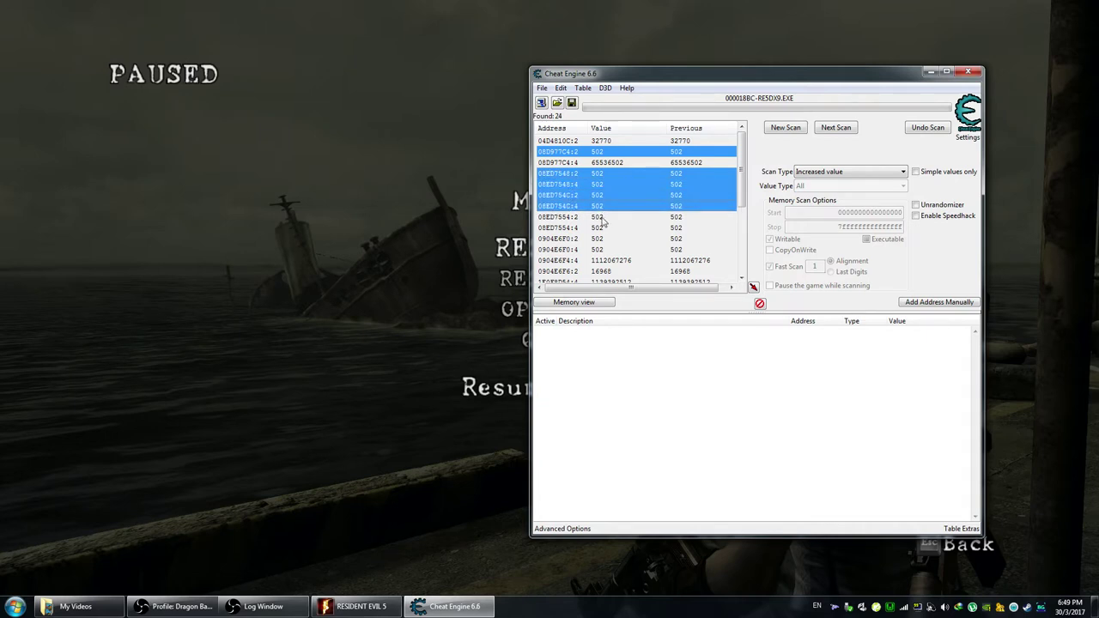
ctrl+click(602, 218)
ctrl+click(602, 228)
ctrl+click(600, 239)
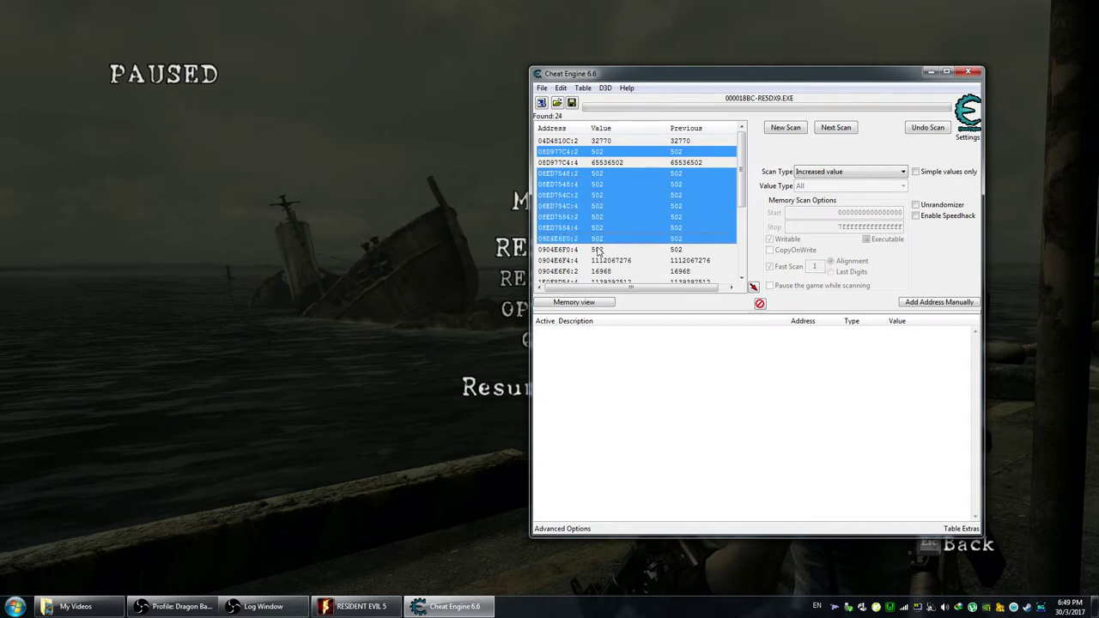
ctrl+click(600, 250)
scroll(637, 257, down, 4)
scroll(636, 252, up, 4)
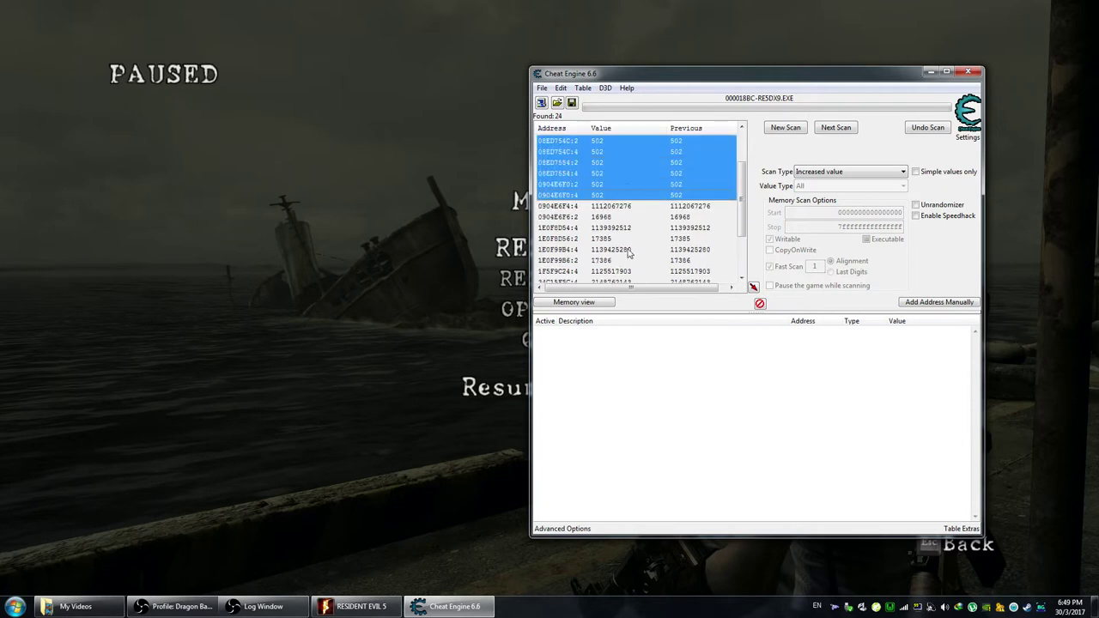
right_click(615, 160)
click(640, 163)
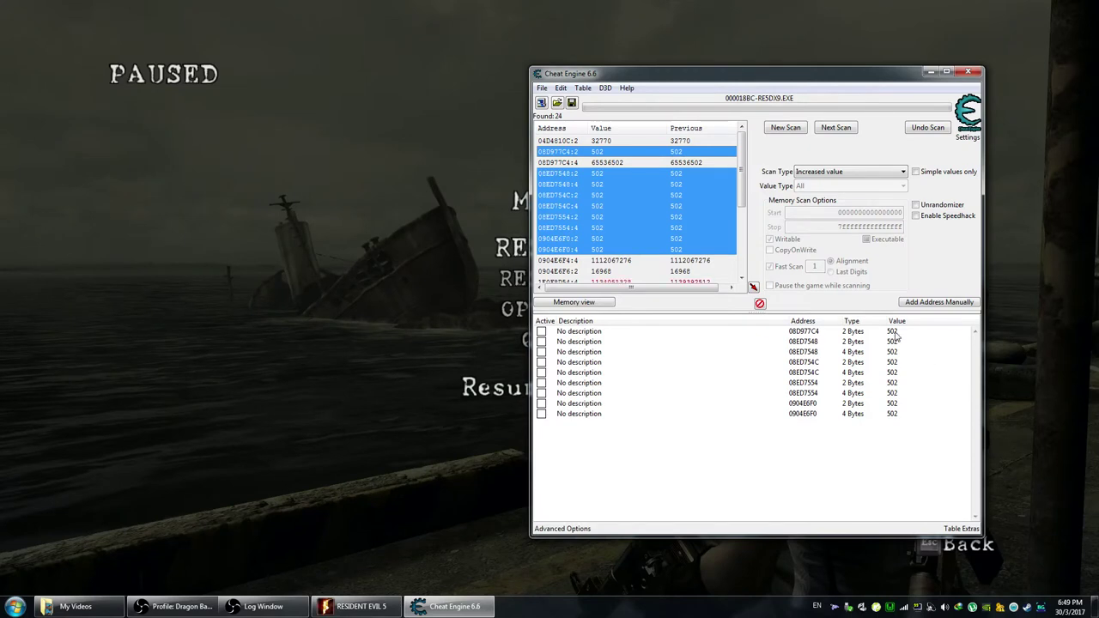
- Set the value of address 08D977C4 to 200 and check its effect on Sheva's health gauge in Resident Evil 5
double_click(895, 334)
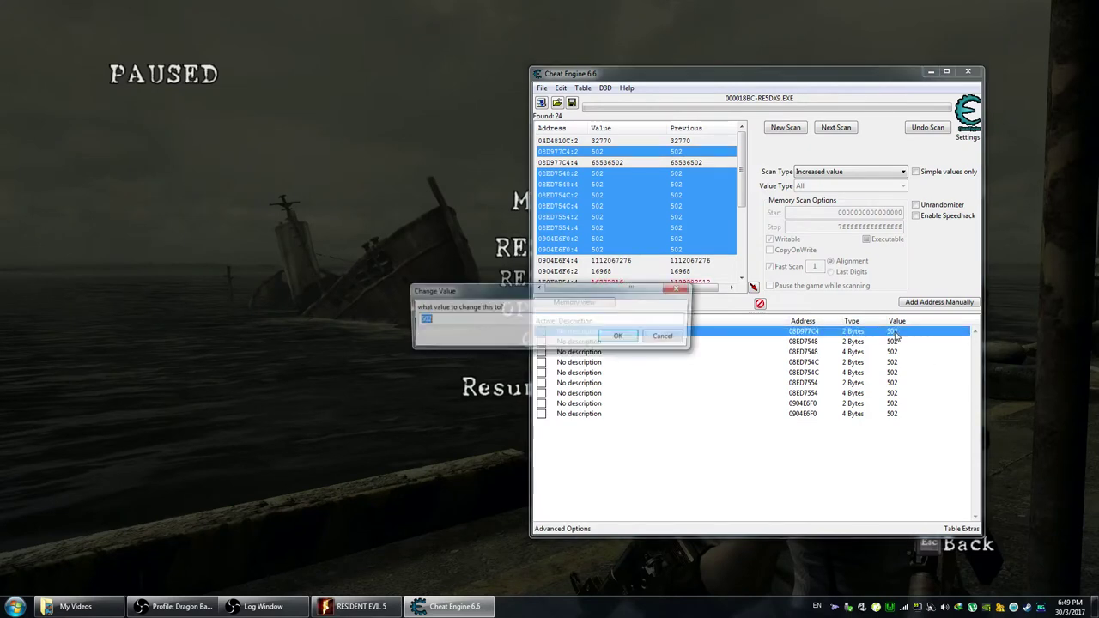
text(200)
key(Return)
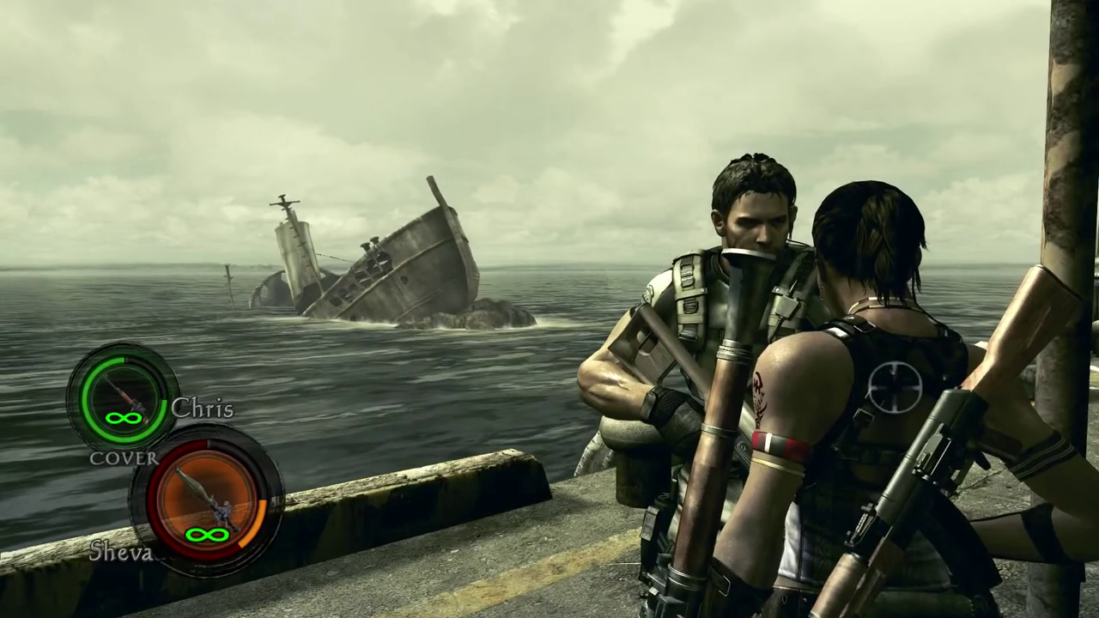
key(Escape)
key(alt+Tab)
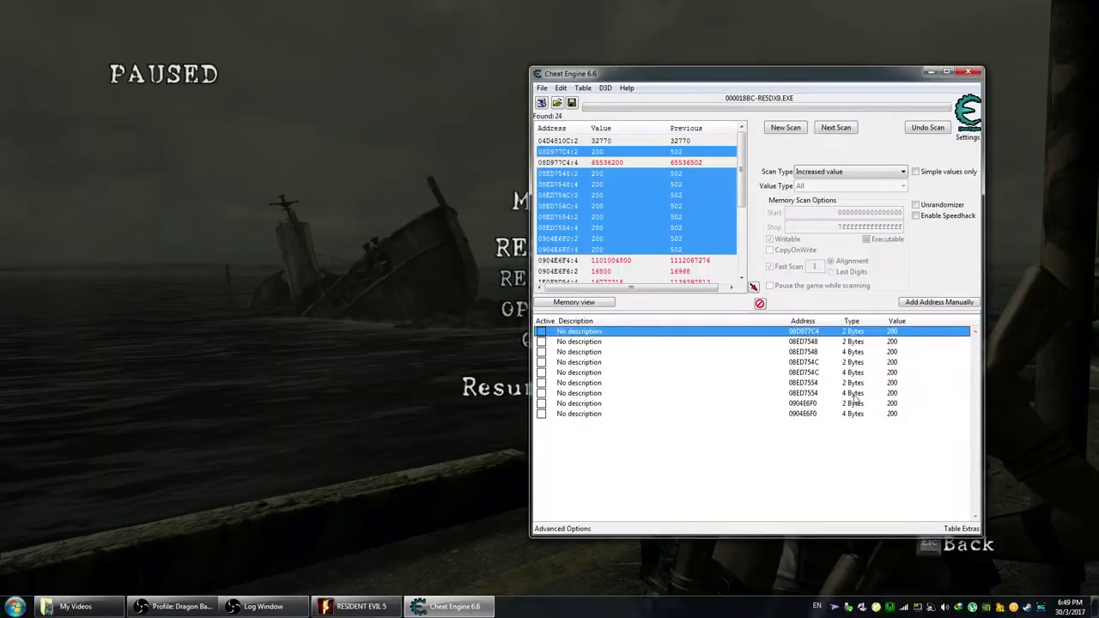
- Delete every entry from the address list except the 2-byte address 08D977C4
click(891, 343)
shift+click(886, 416)
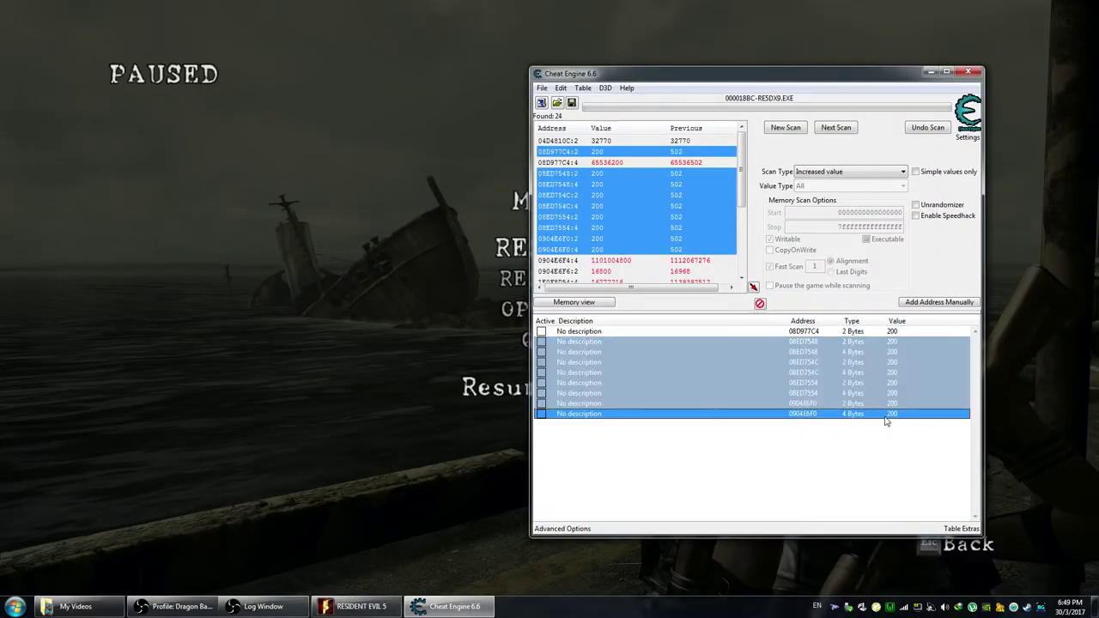
key(Delete)
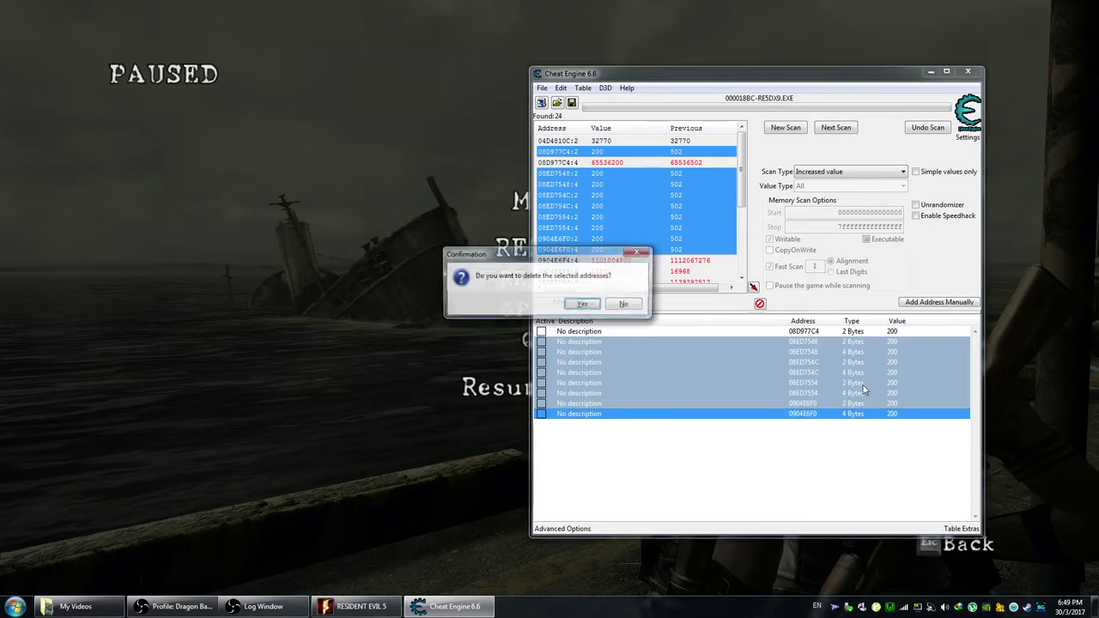
key(Return)
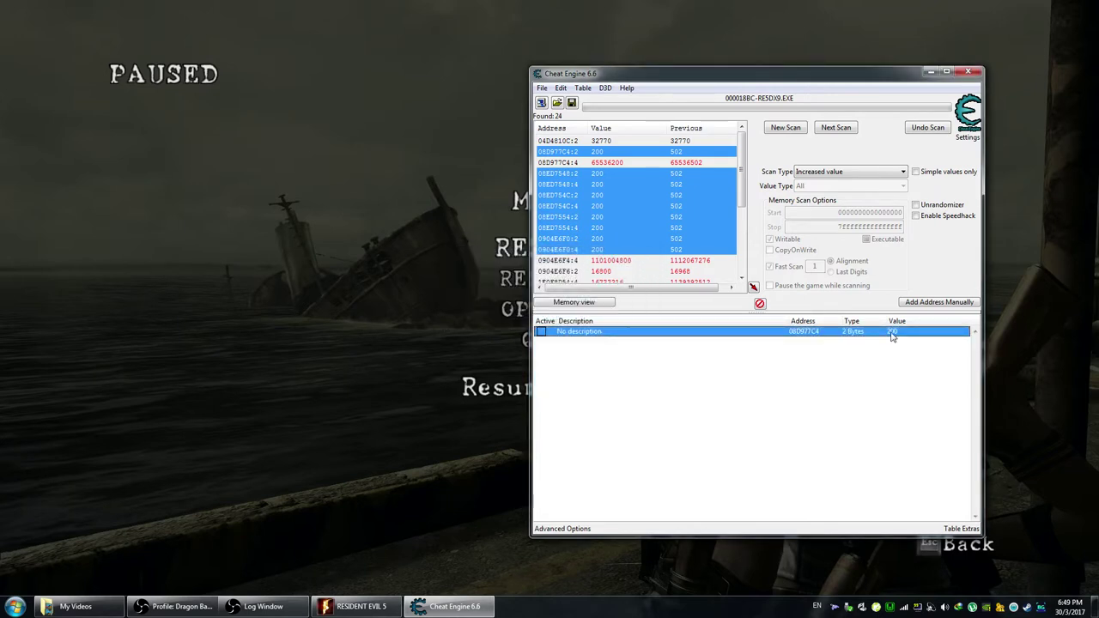
- Set the value of address 08D977C4 to 1000 and check Sheva's health gauge in Resident Evil 5
double_click(892, 333)
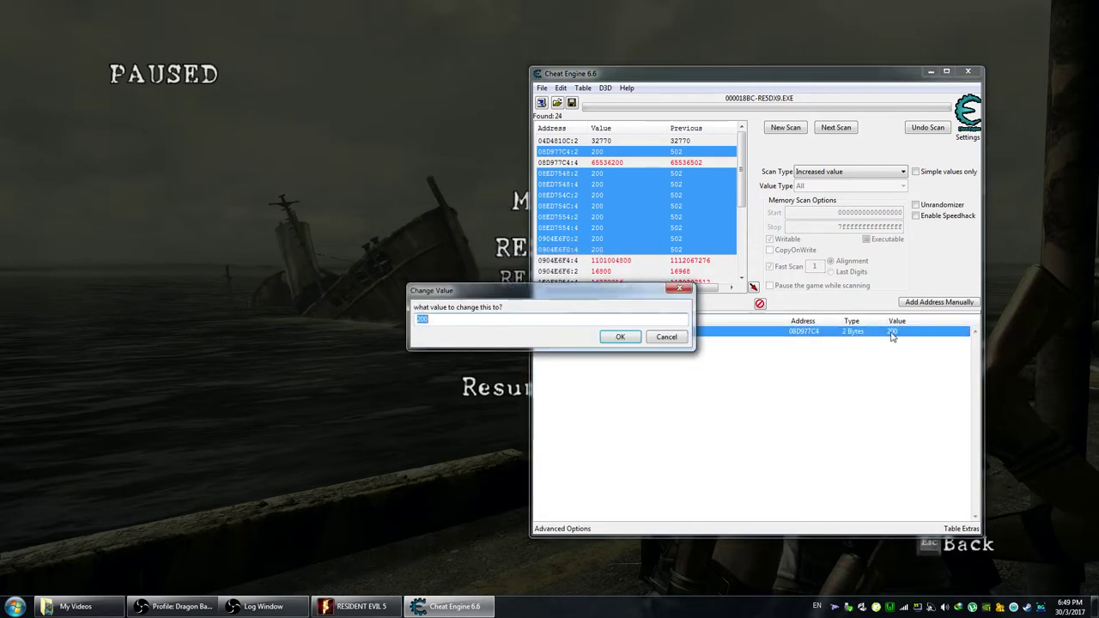
key(Return)
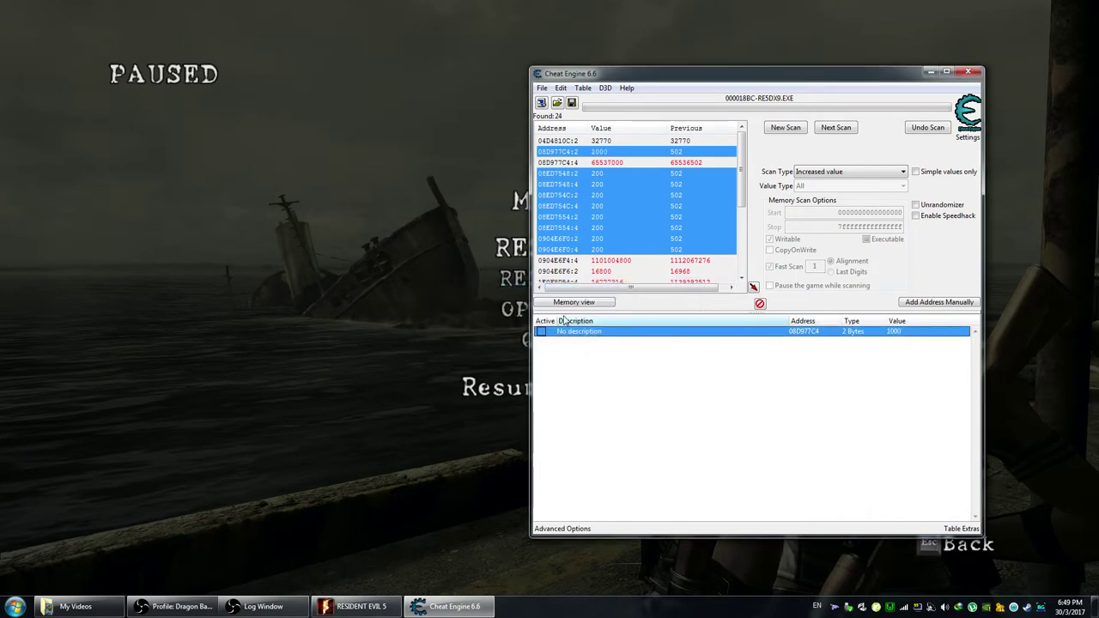
key(alt+Tab)
key(Escape)
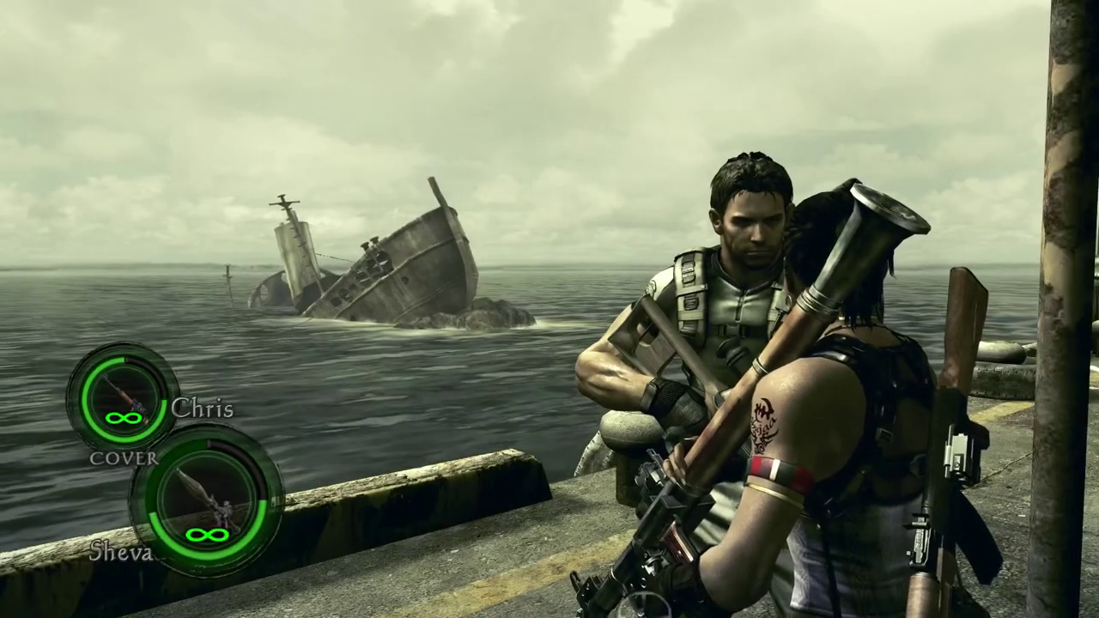
key(Escape)
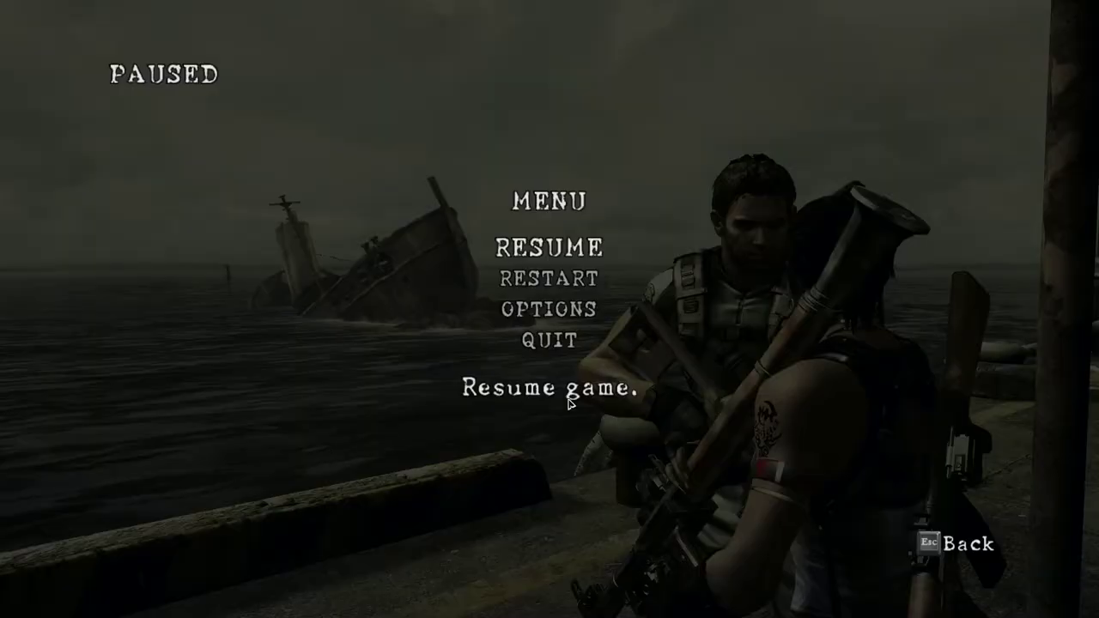
key(Escape)
key(Escape)
key(alt+Tab)
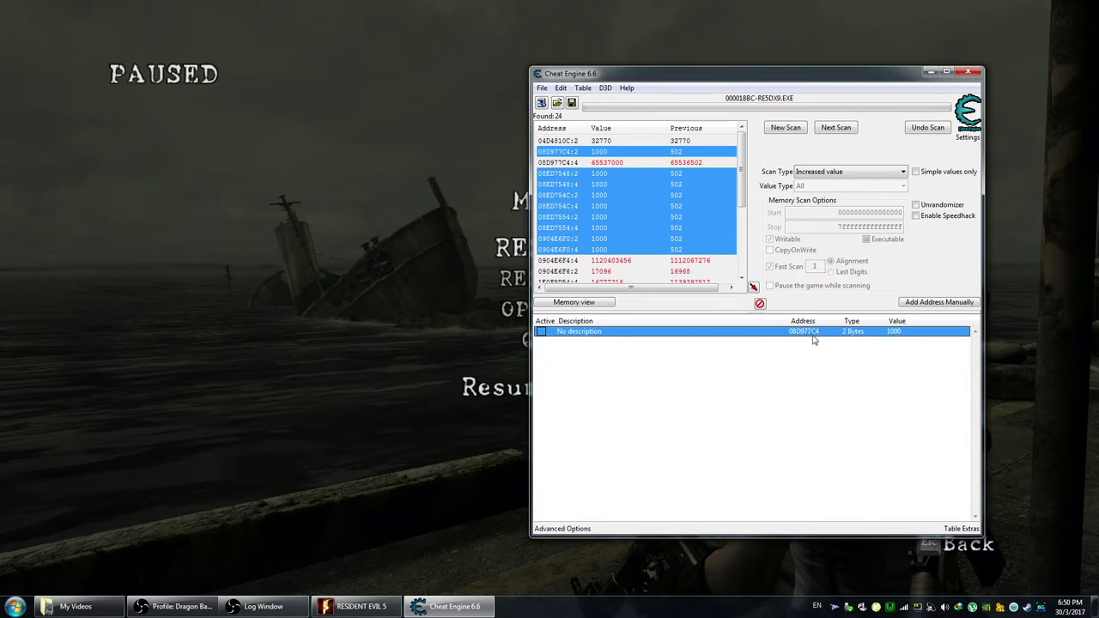
click(628, 163)
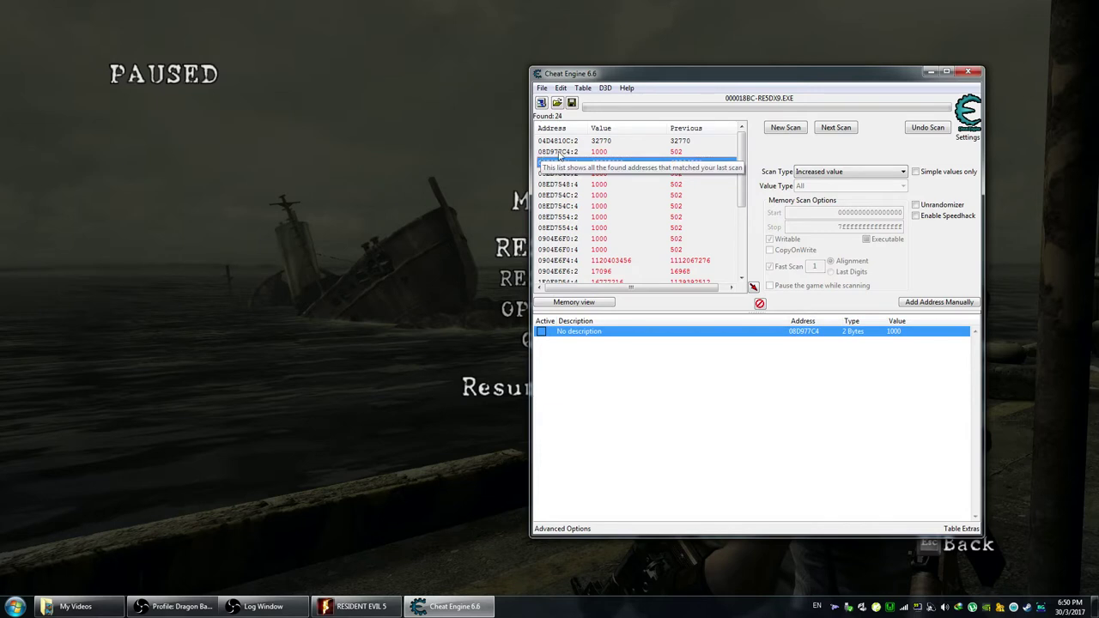
click(579, 153)
click(794, 357)
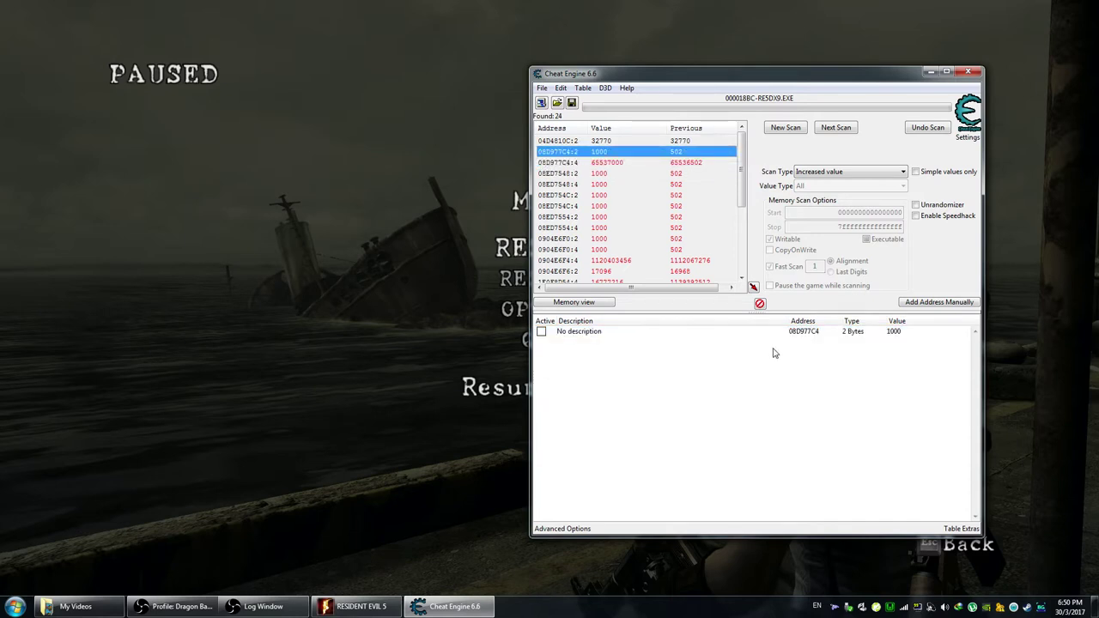
click(571, 162)
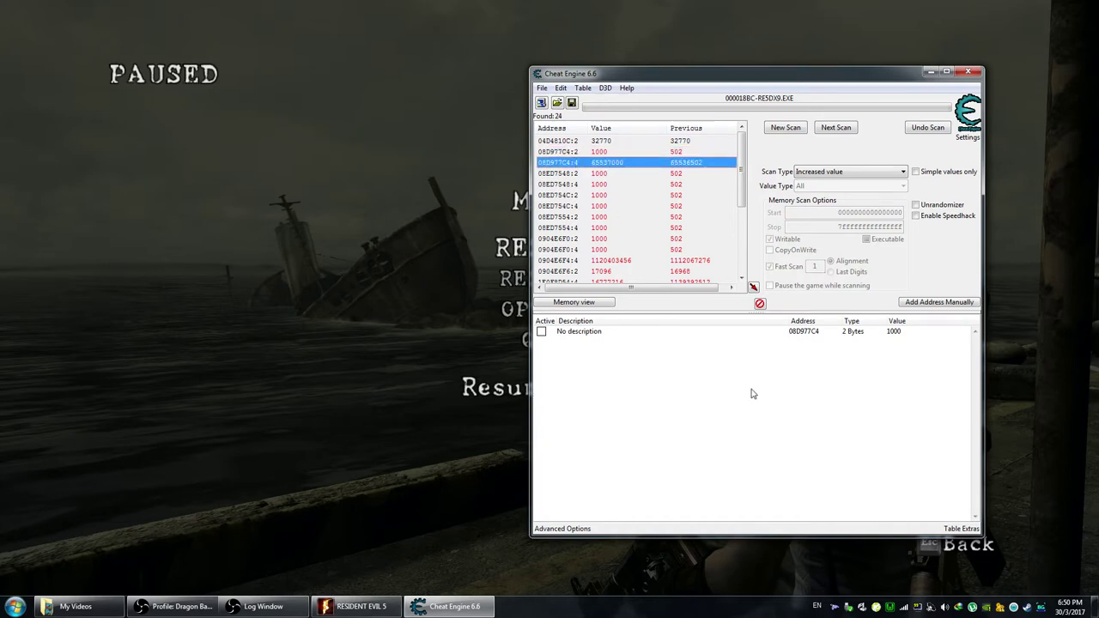
click(395, 270)
key(Down)
key(Down)
key(Down)
key(Down)
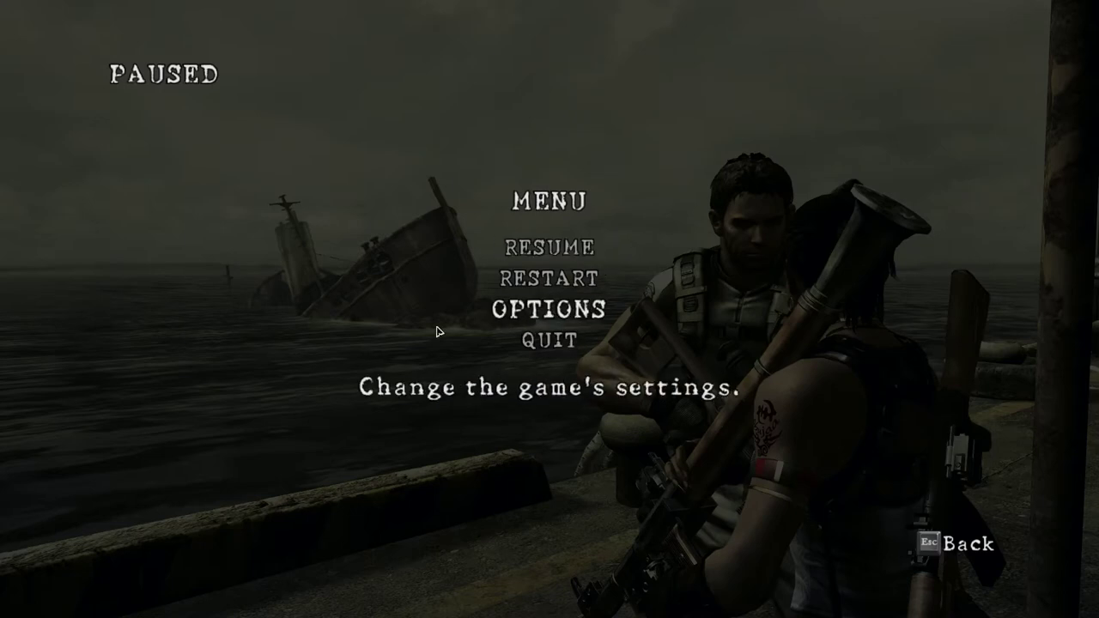
key(alt+Tab)
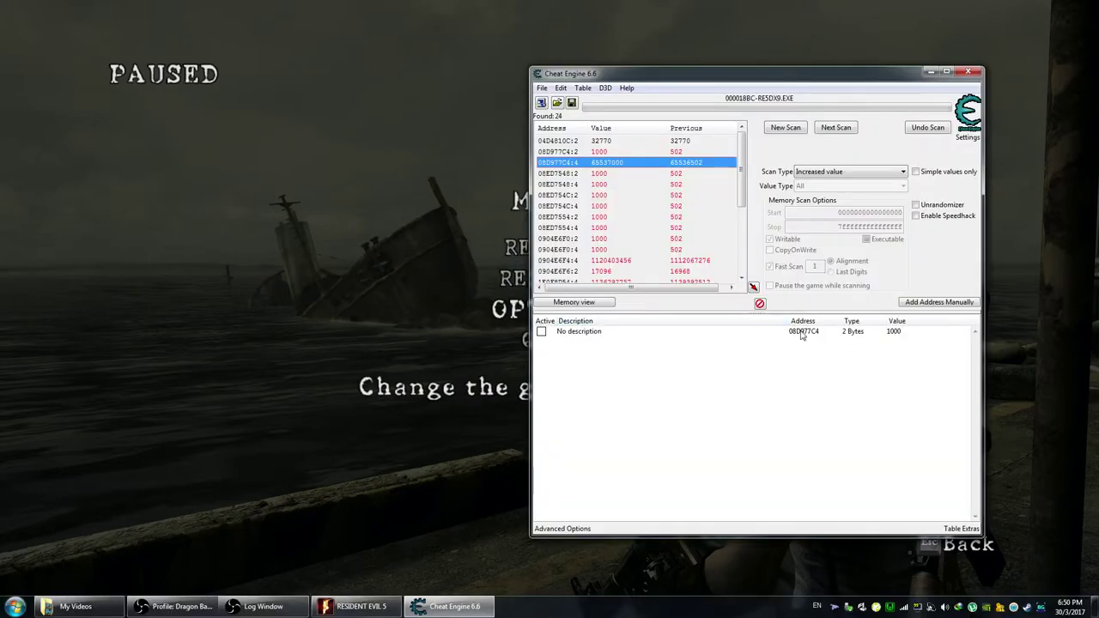
click(802, 333)
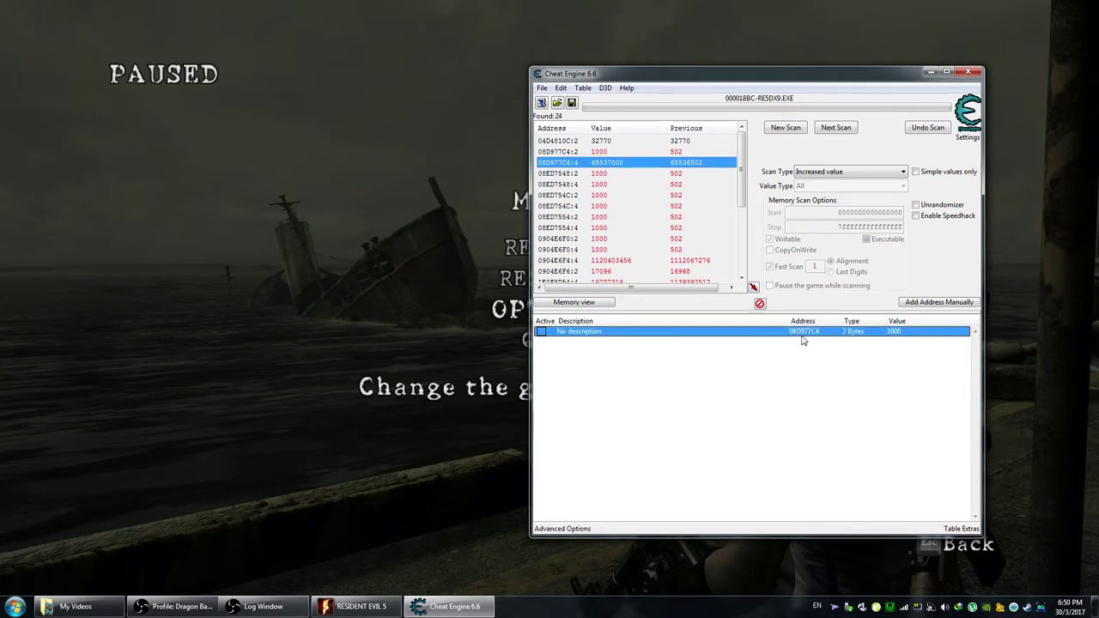
right_click(800, 333)
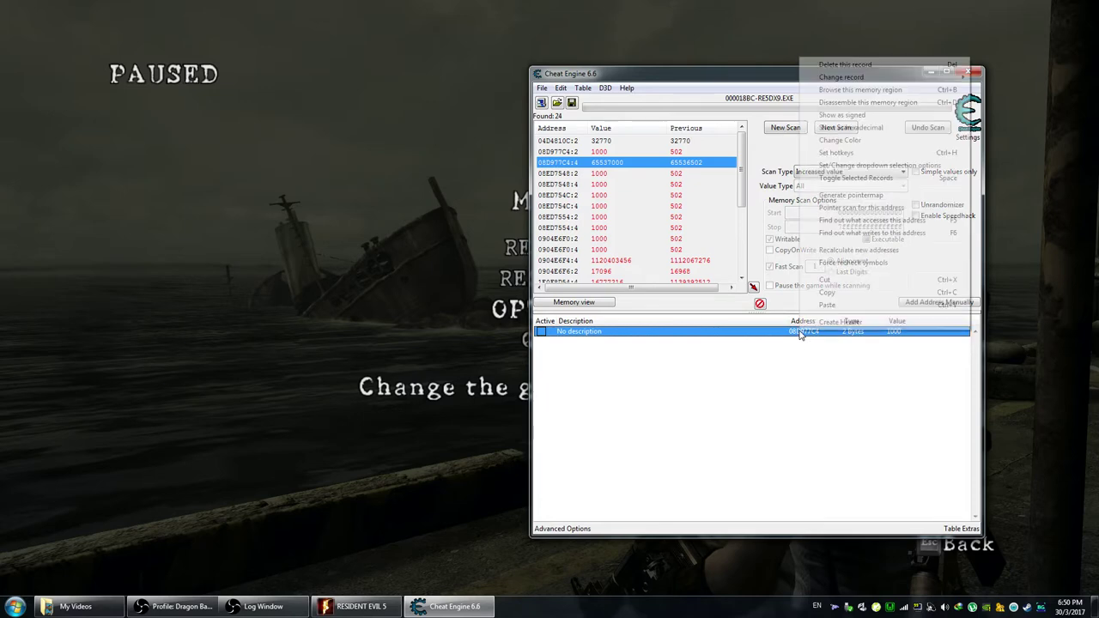
click(846, 209)
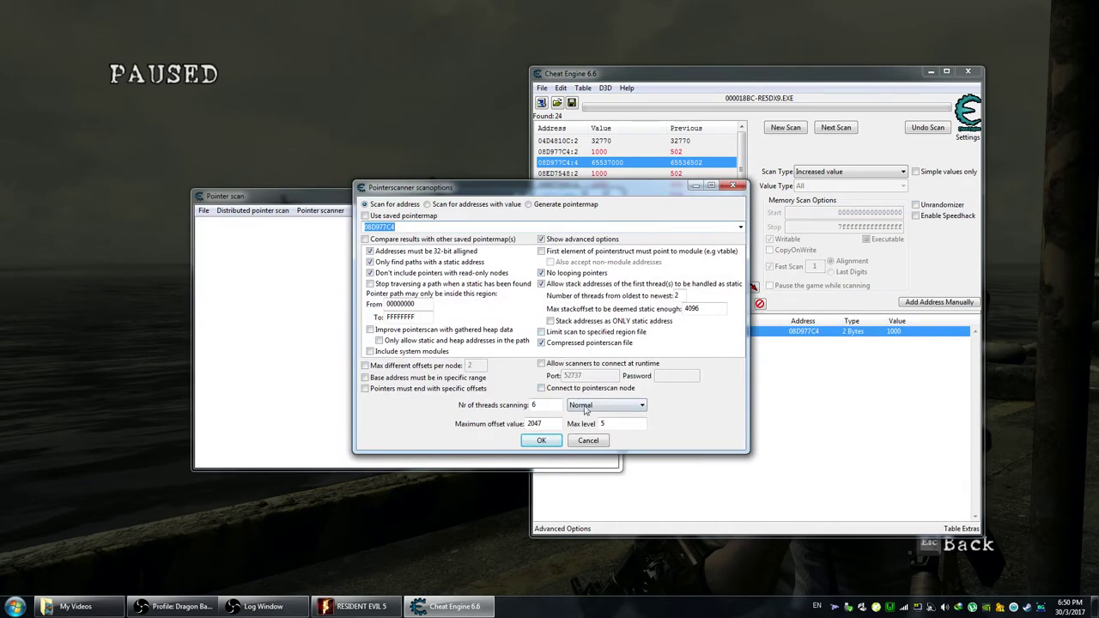
click(605, 441)
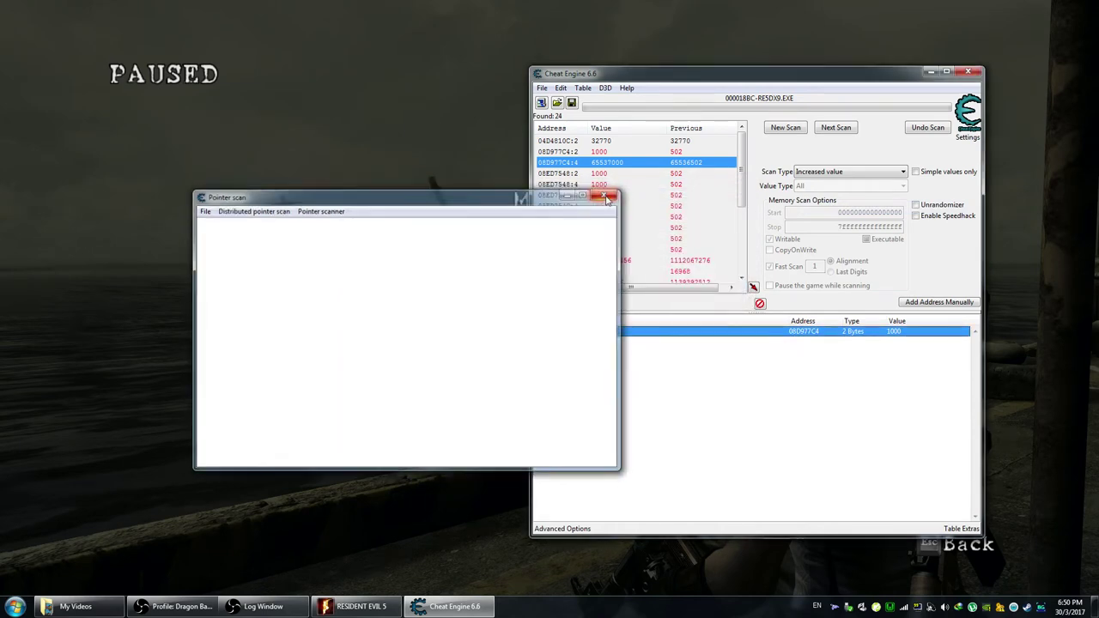
click(610, 197)
click(351, 238)
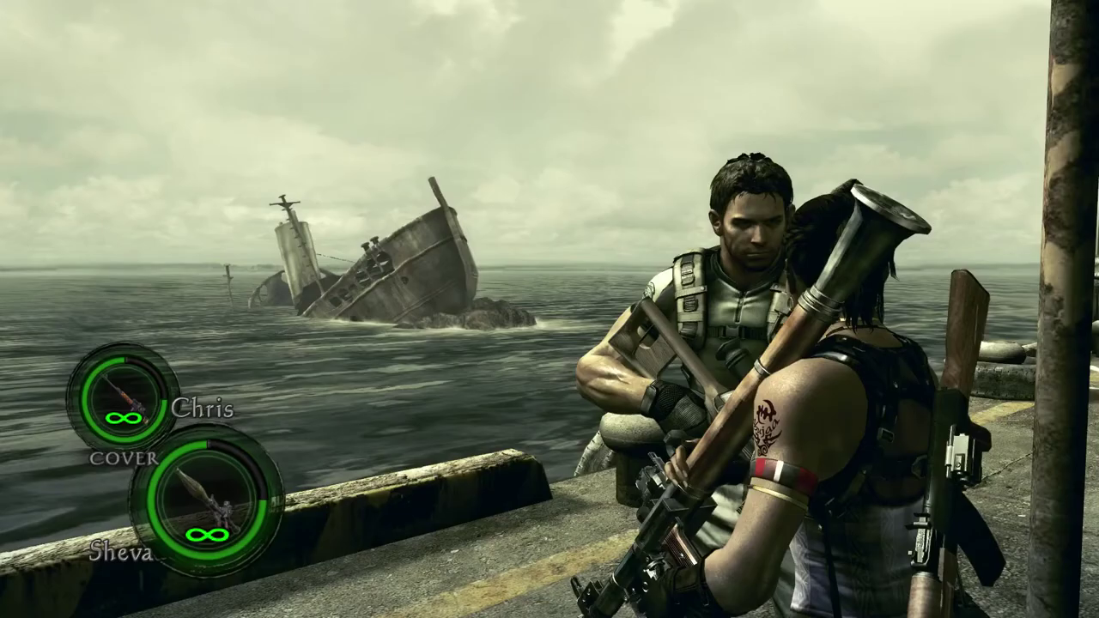
key(alt+Tab)
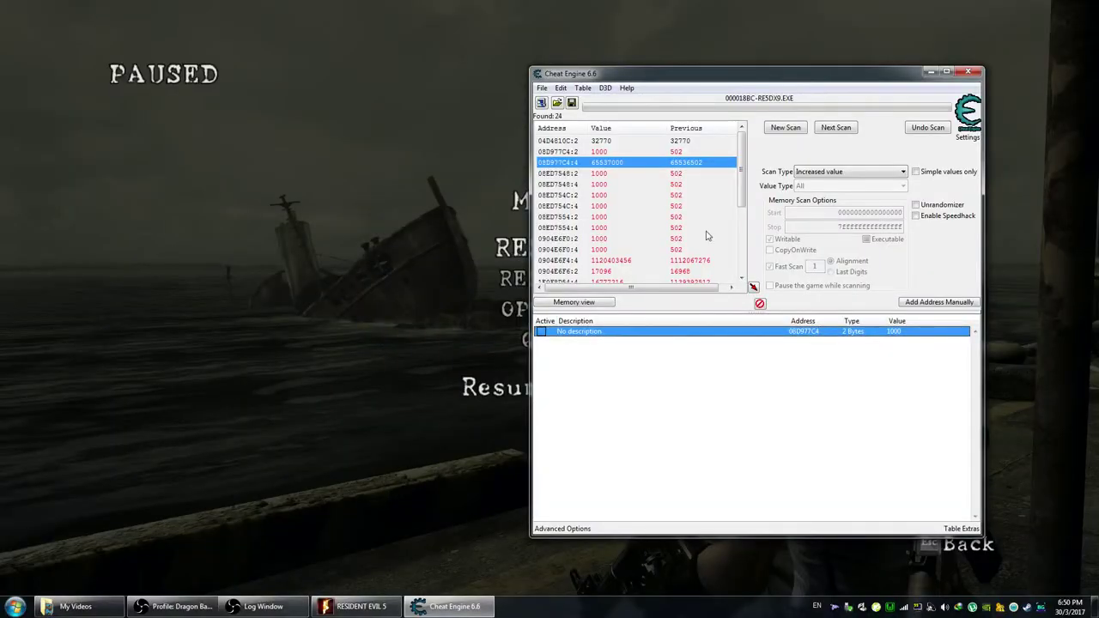
- Start finding out what writes to address 08D977C4, allowing the debugger to attach to the game process
right_click(805, 336)
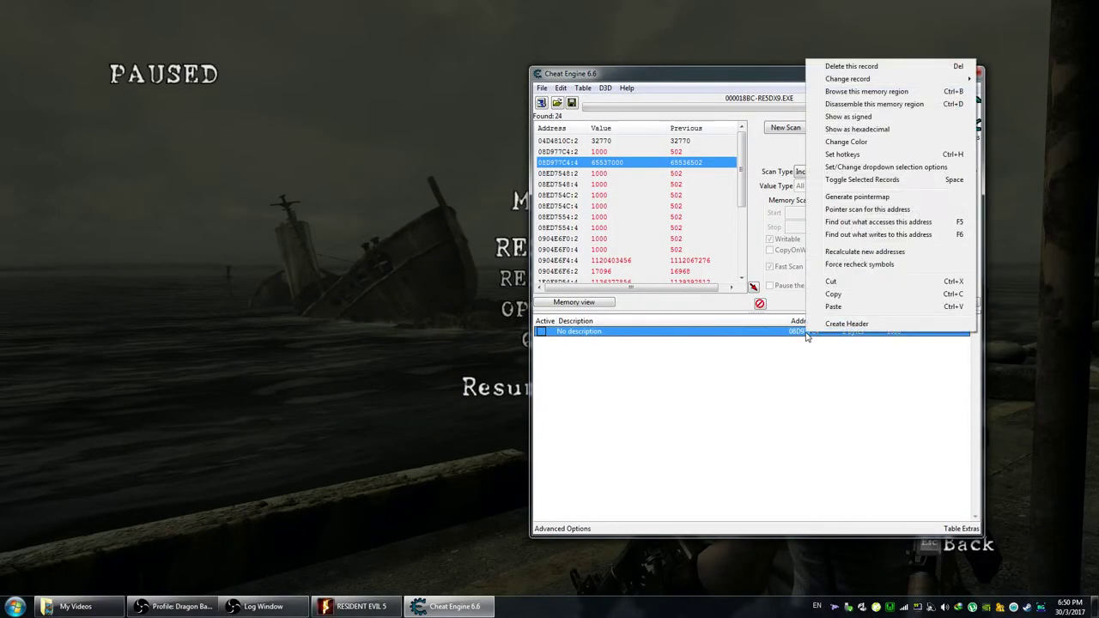
click(858, 235)
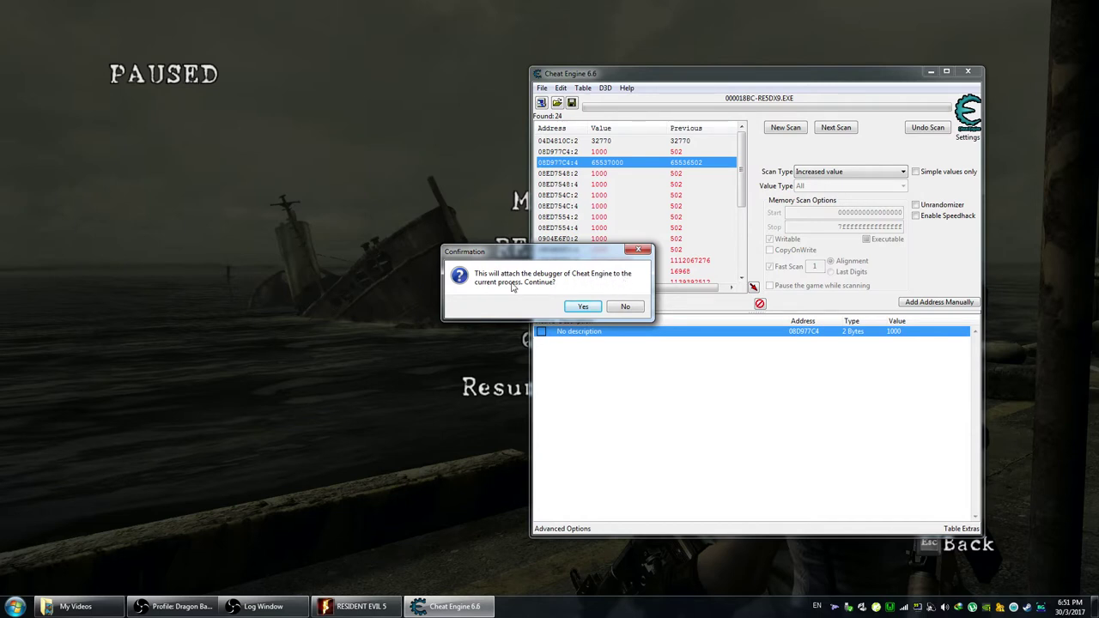
click(583, 306)
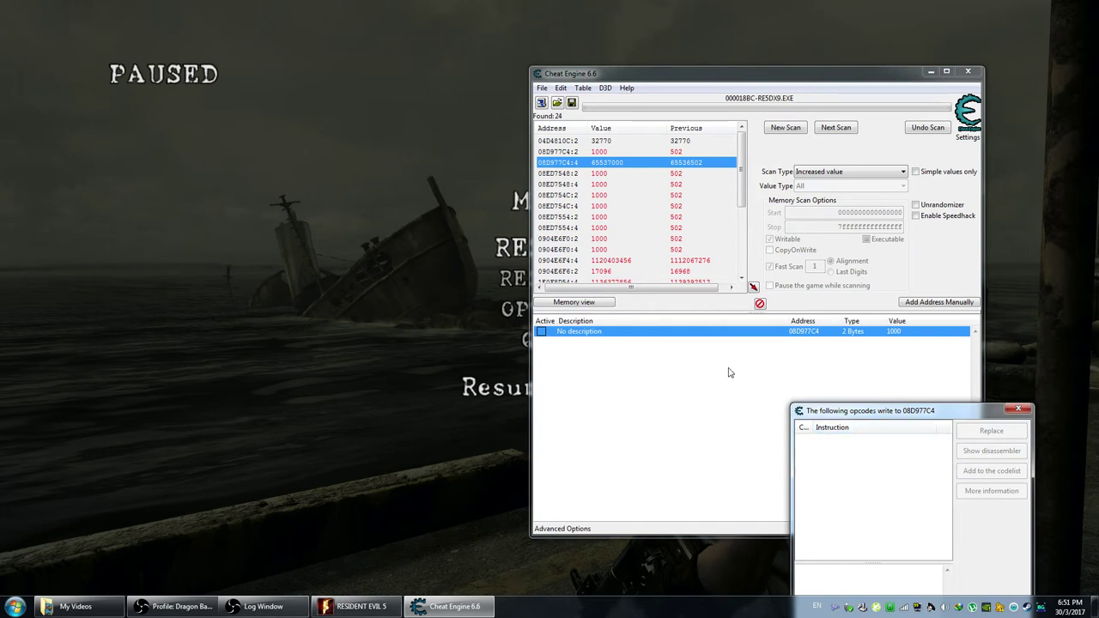
- Freeze address 08D977C4 at its value of 1000 and reposition the opcode window so that all of it fits on screen
click(619, 355)
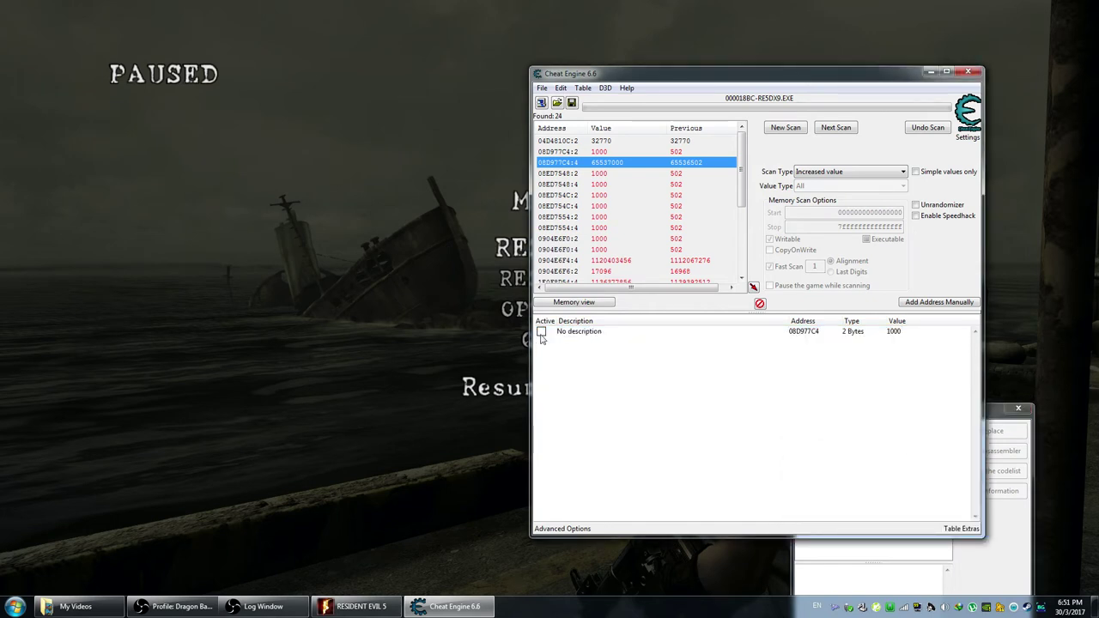
click(541, 334)
click(915, 570)
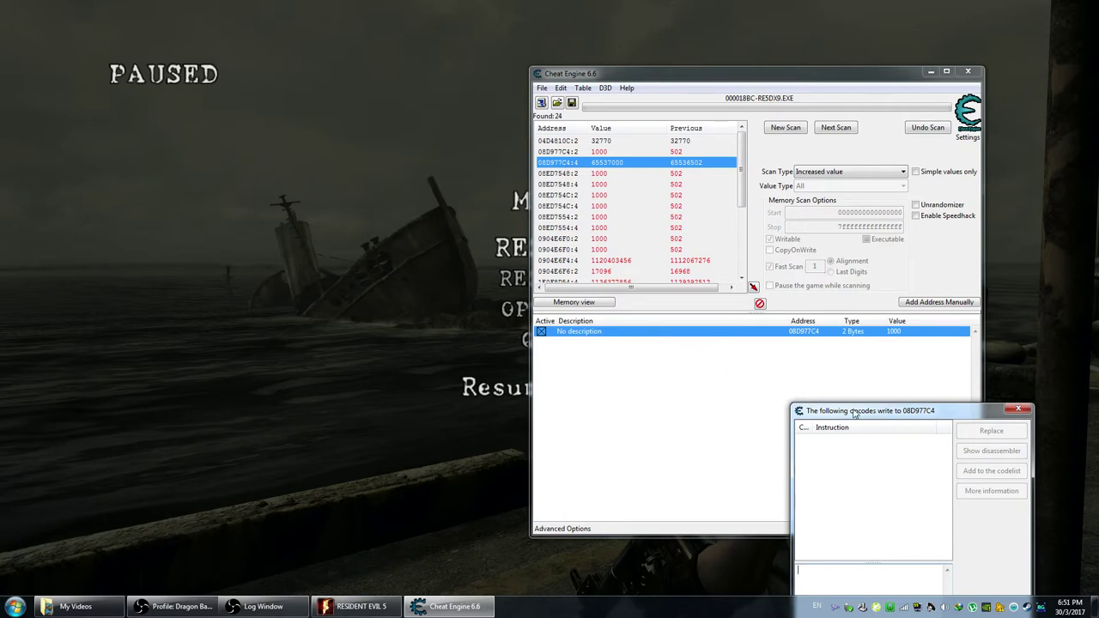
drag(847, 419, 903, 346)
- Resume Resident Evil 5 and fire the rocket launcher at a nearby wall so that Sheva takes damage
click(323, 291)
key(Escape)
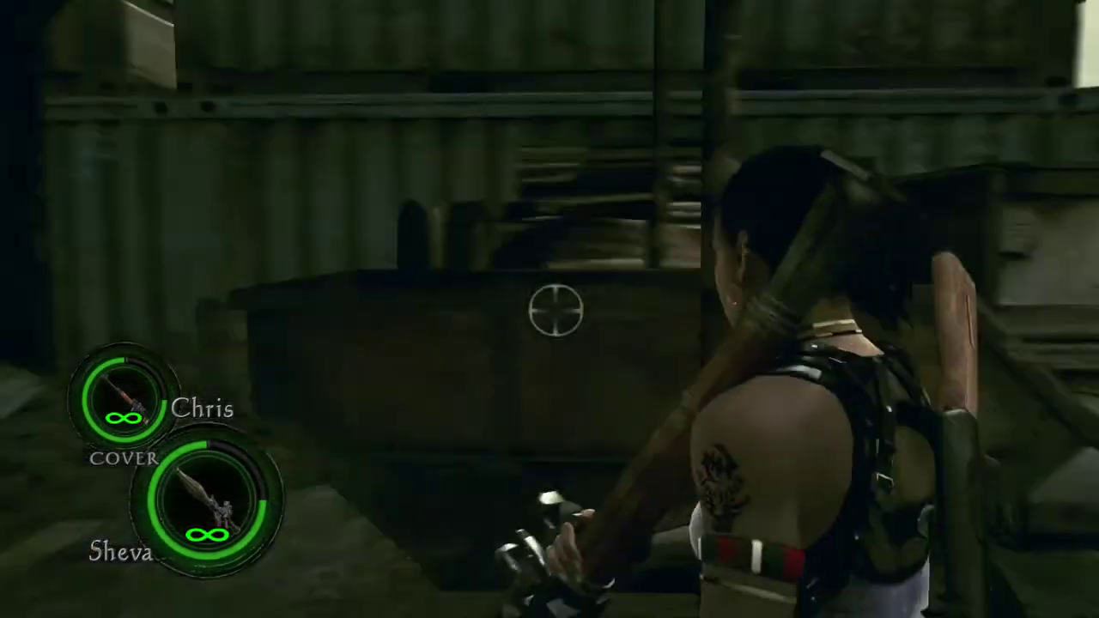
key(w)
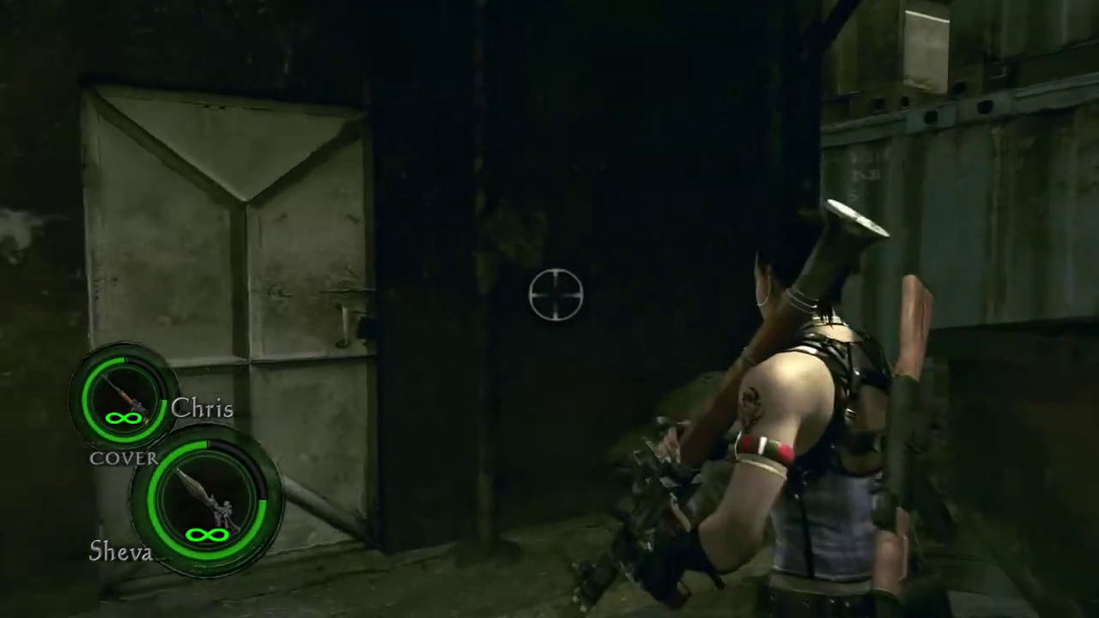
key(w)
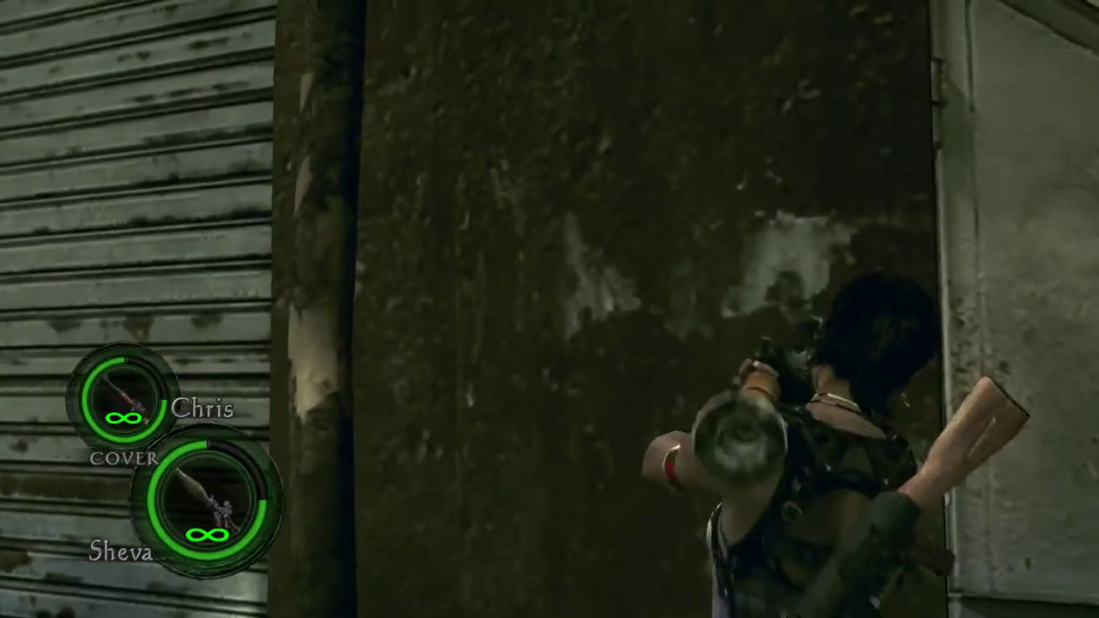
click(393, 197)
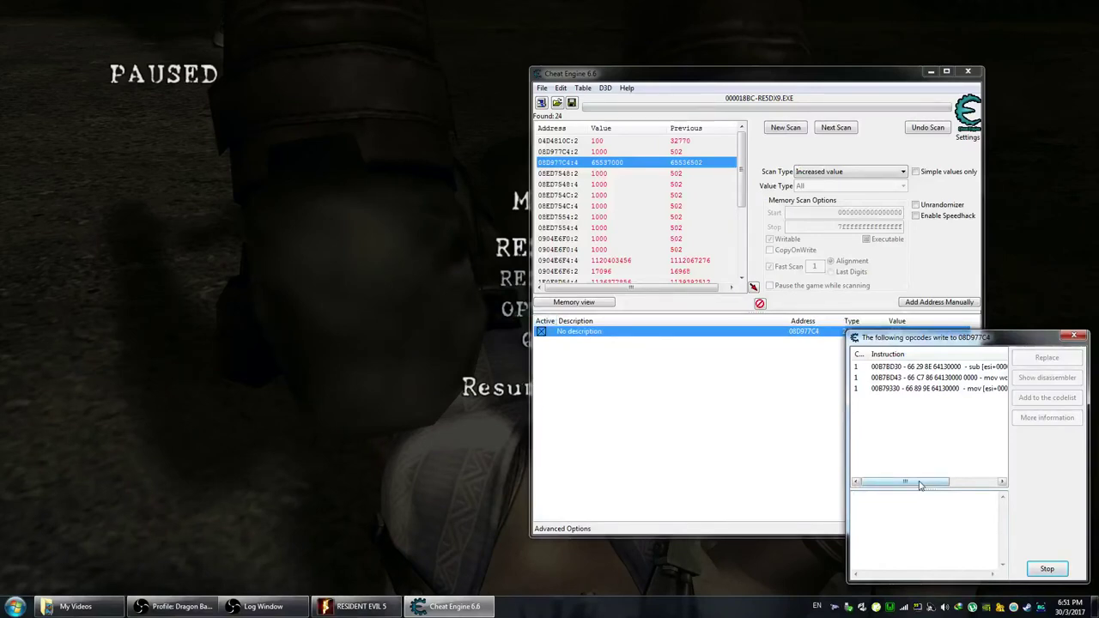
- Widen the opcode window and examine the extra info of each instruction that writes to 08D977C4, including its offset
mouse_move(921, 482)
mouse_down()
mouse_move(944, 487)
mouse_move(912, 477)
mouse_up()
drag(847, 398, 792, 398)
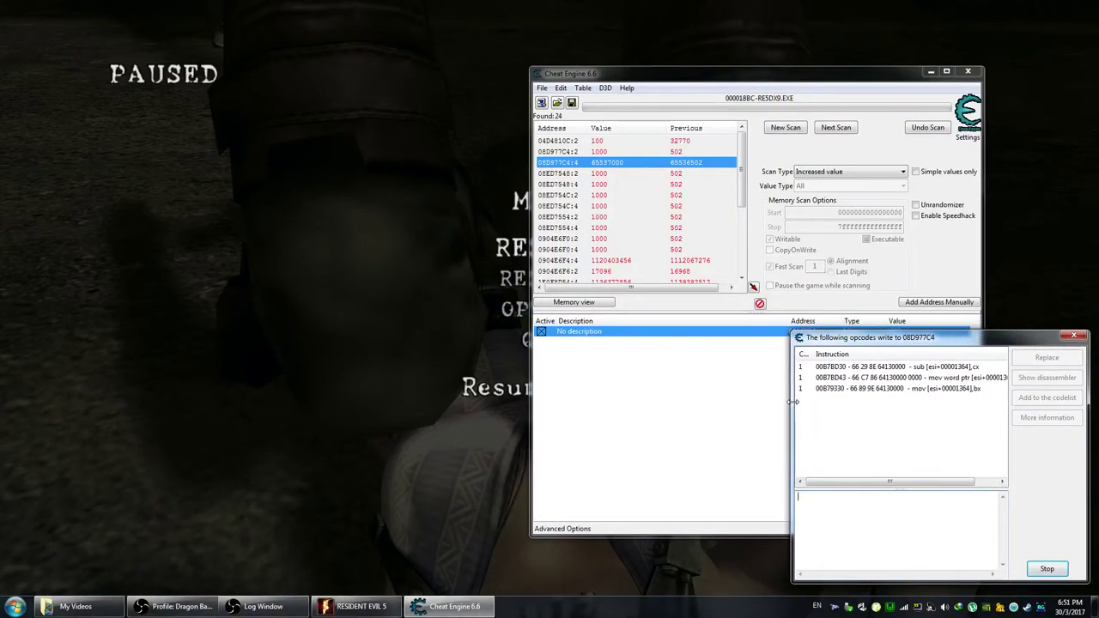
click(973, 367)
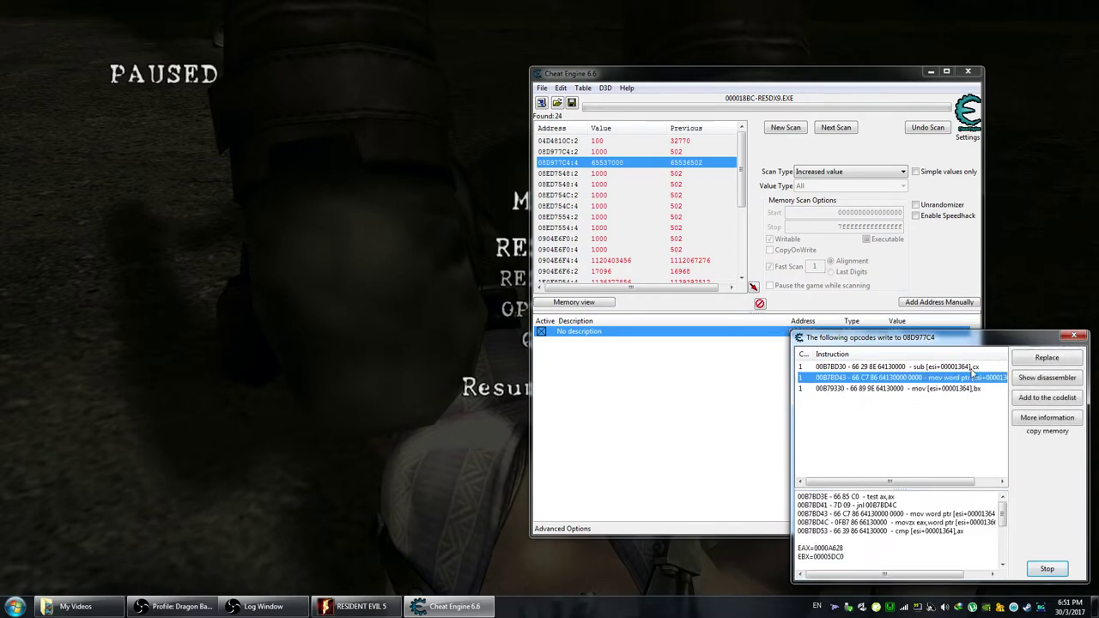
double_click(973, 368)
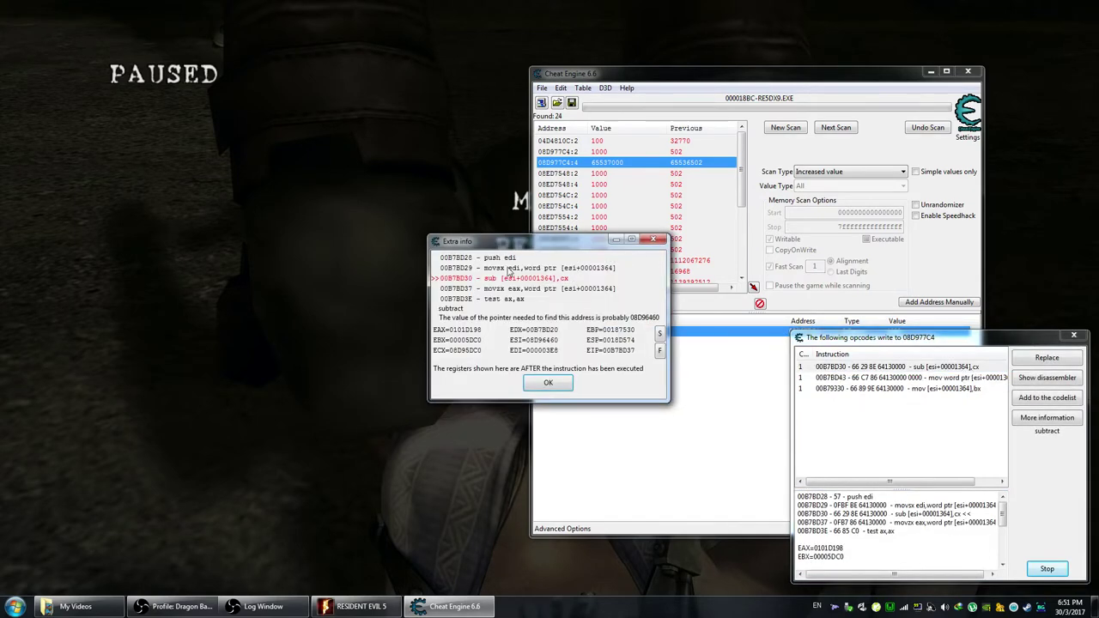
double_click(939, 378)
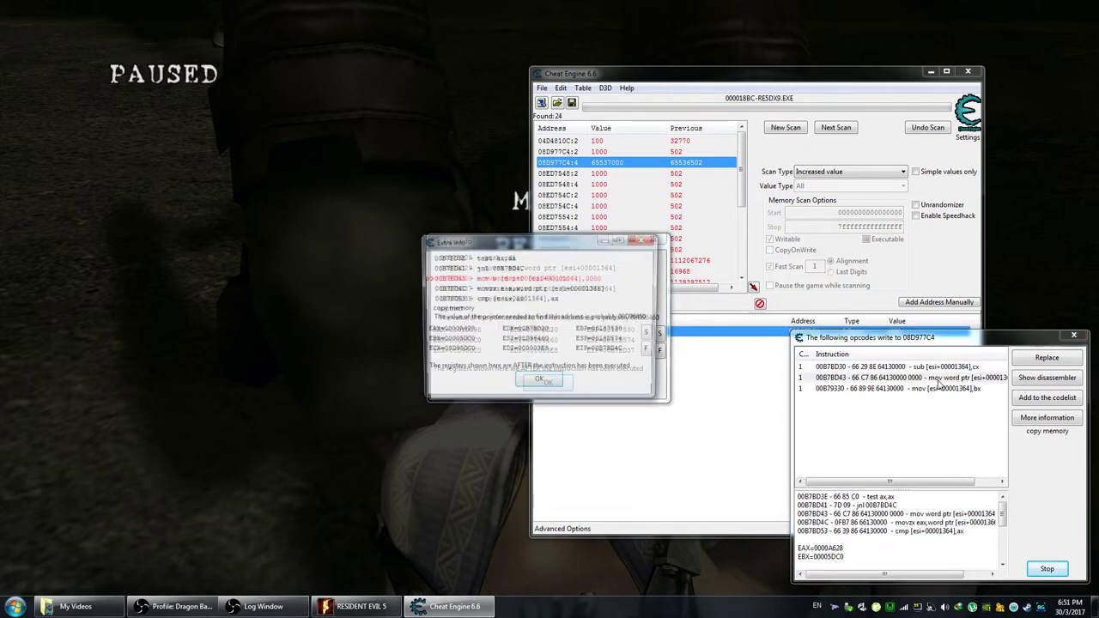
click(953, 389)
double_click(953, 389)
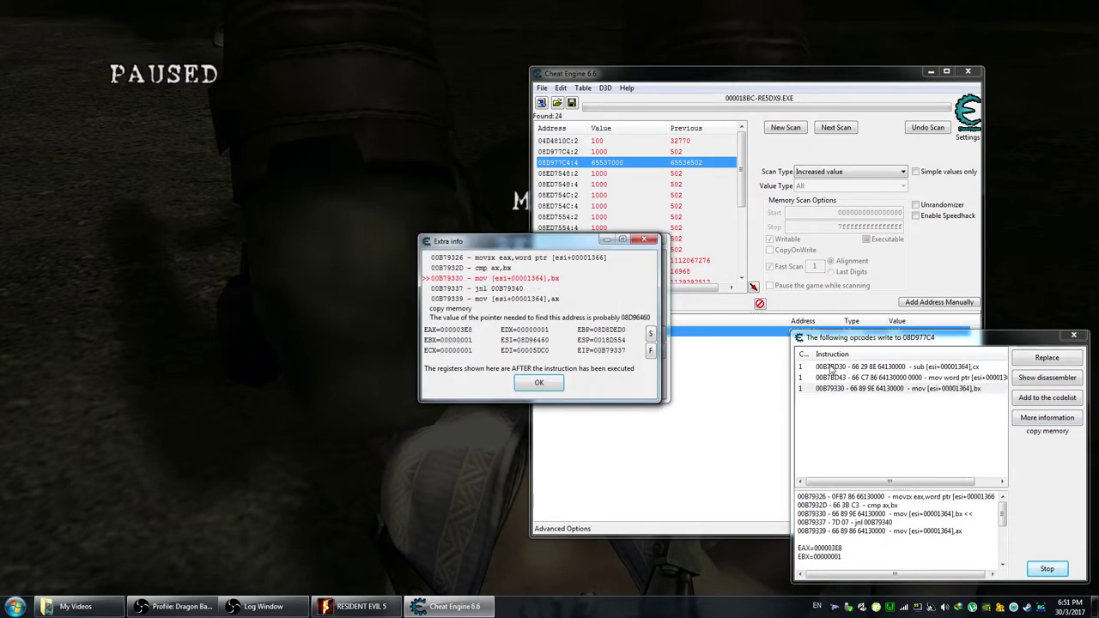
click(554, 383)
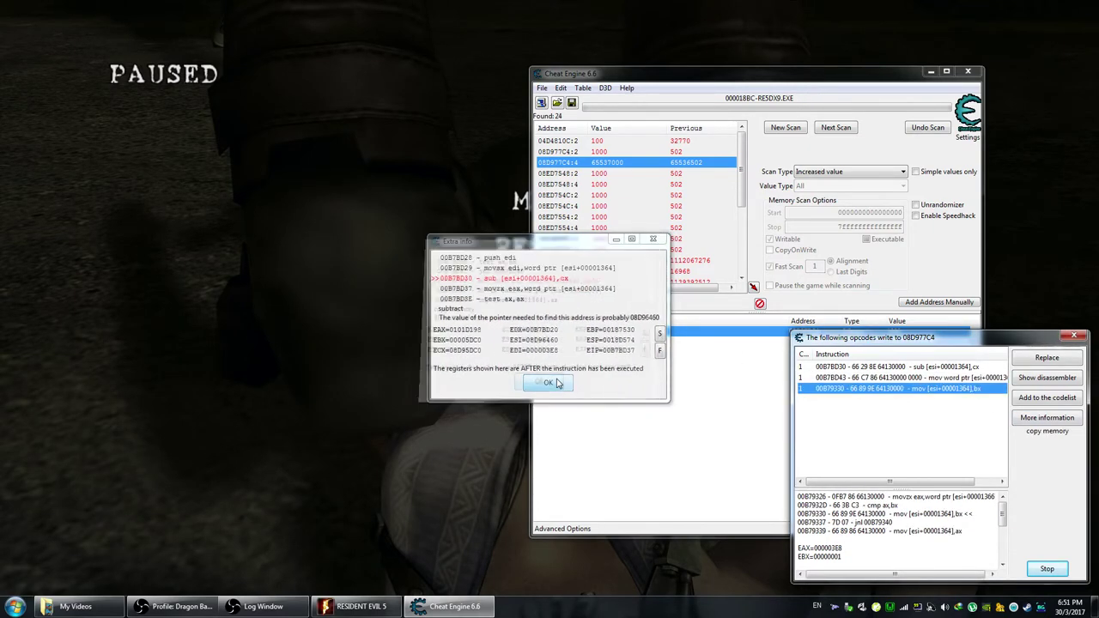
click(554, 382)
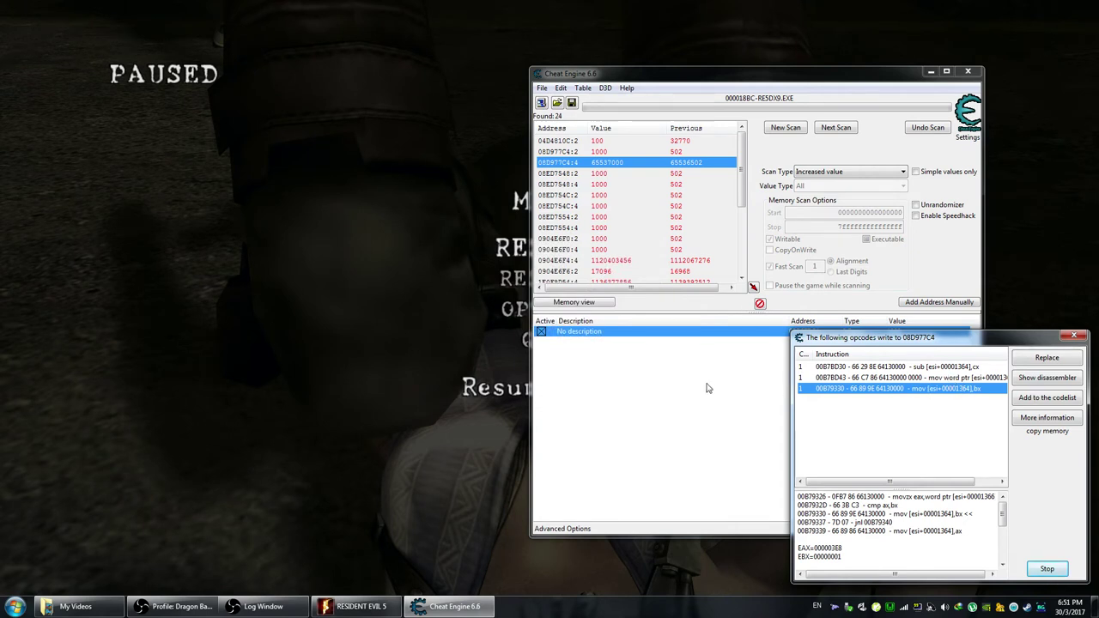
- Stop tracking the writes to 08D977C4 and close the opcode window
click(716, 434)
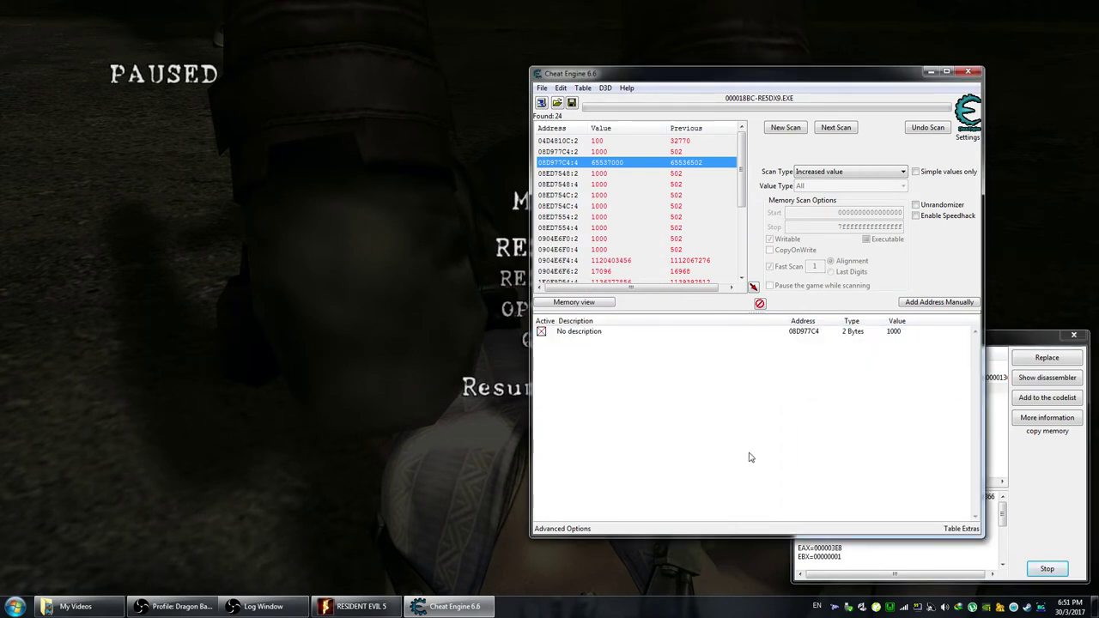
click(1057, 479)
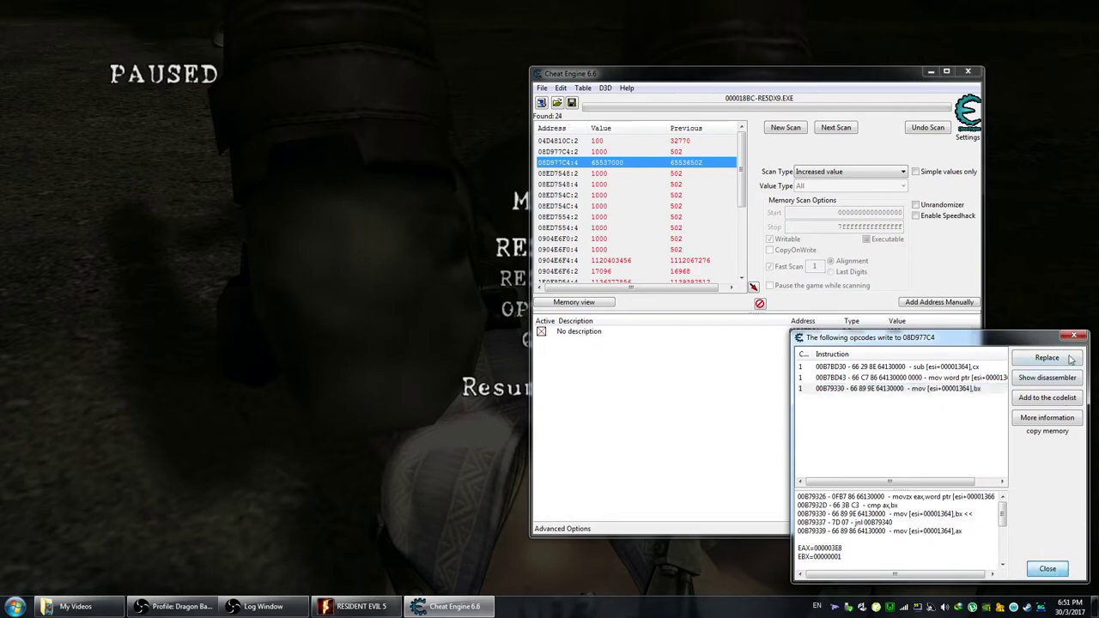
click(1074, 335)
- Set up a pointer scan for 08D977C4 with ending offset 1364, turning off No looping pointers, stack addresses as static, and the compressed pointerscan file
click(616, 334)
right_click(617, 333)
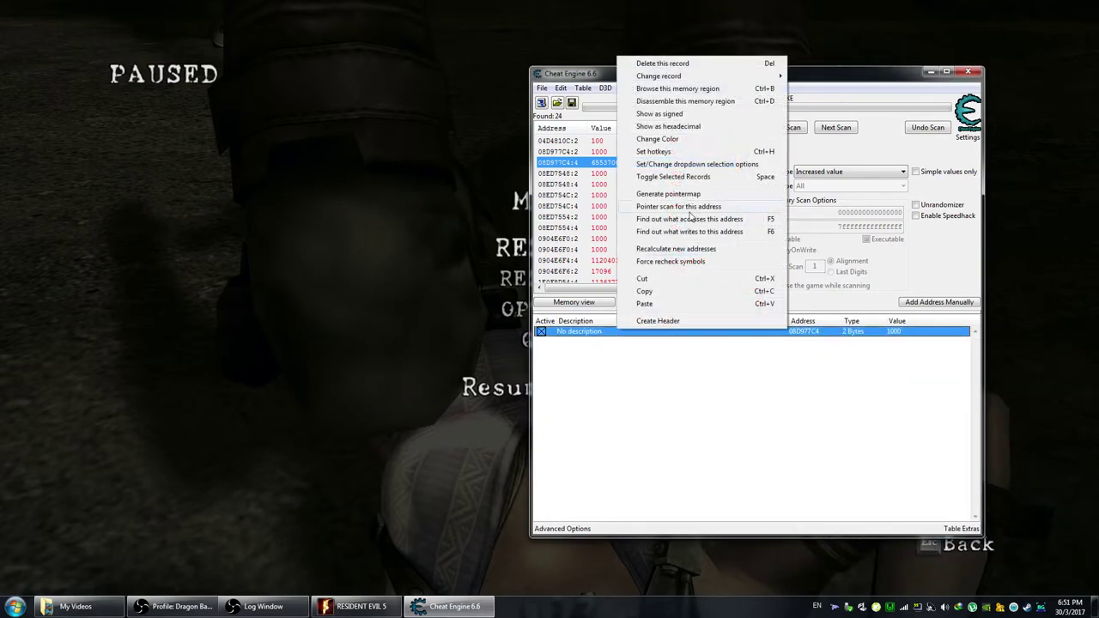
click(685, 209)
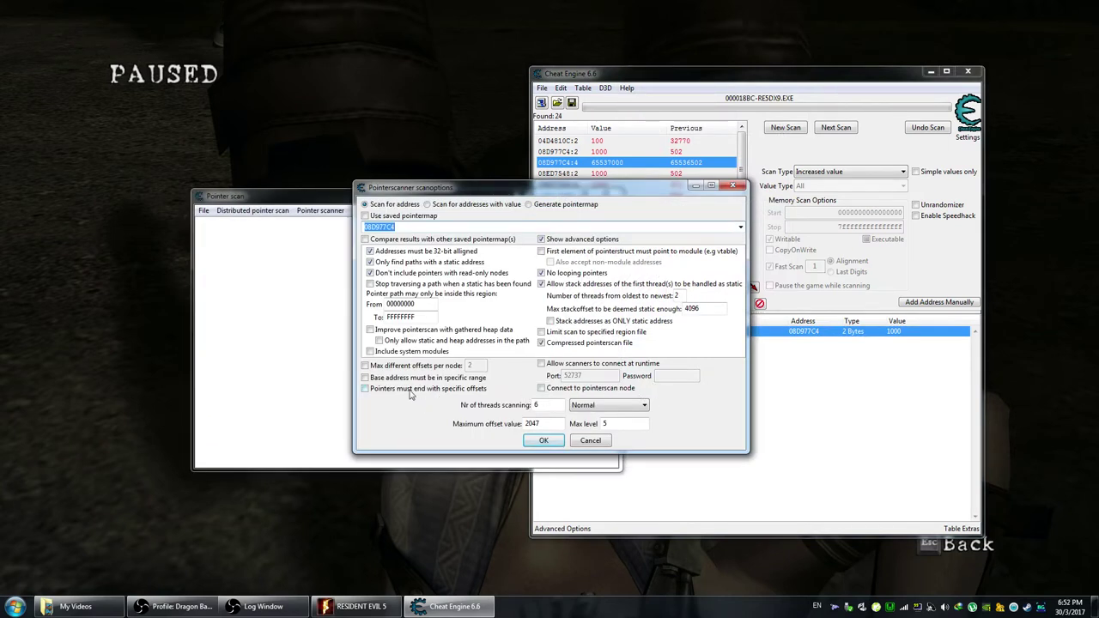
click(366, 388)
key(BackSpace)
text(1364)
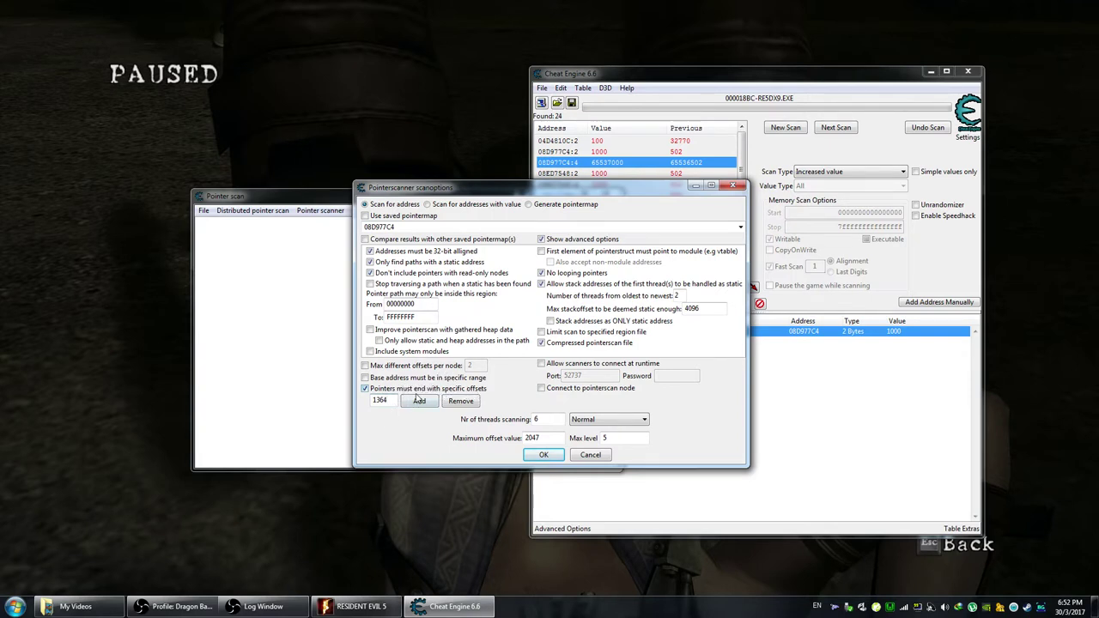
click(541, 273)
click(560, 287)
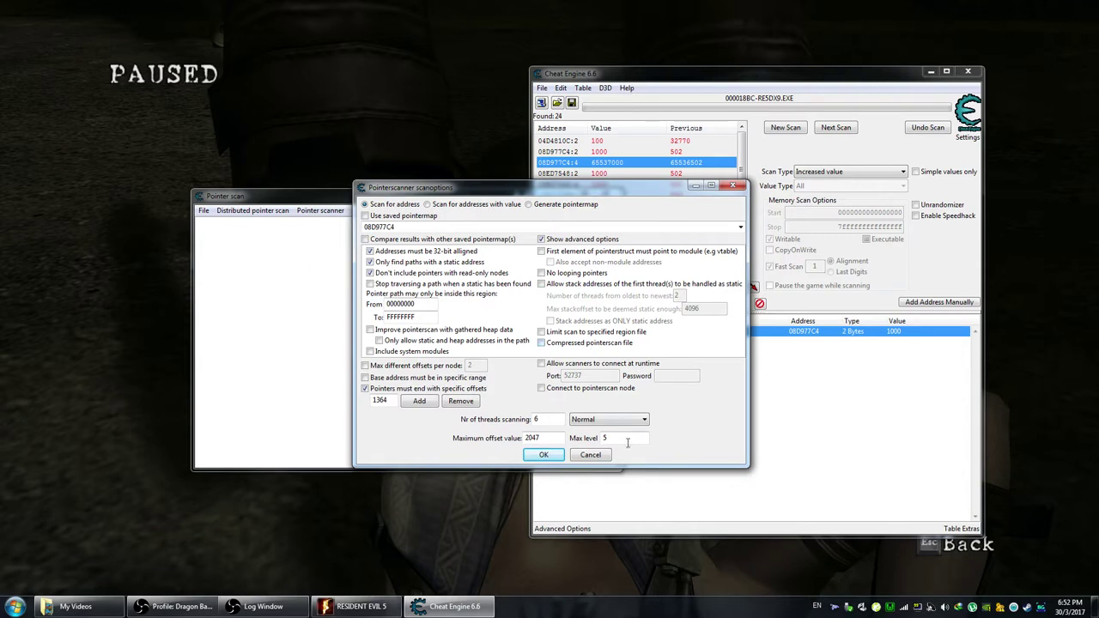
- Set the pointer scan's maximum offset value to 65535 and max level to 4, and accept the scan options
double_click(560, 438)
text(65535)
key(BackSpace)
text(4)
double_click(624, 441)
click(543, 455)
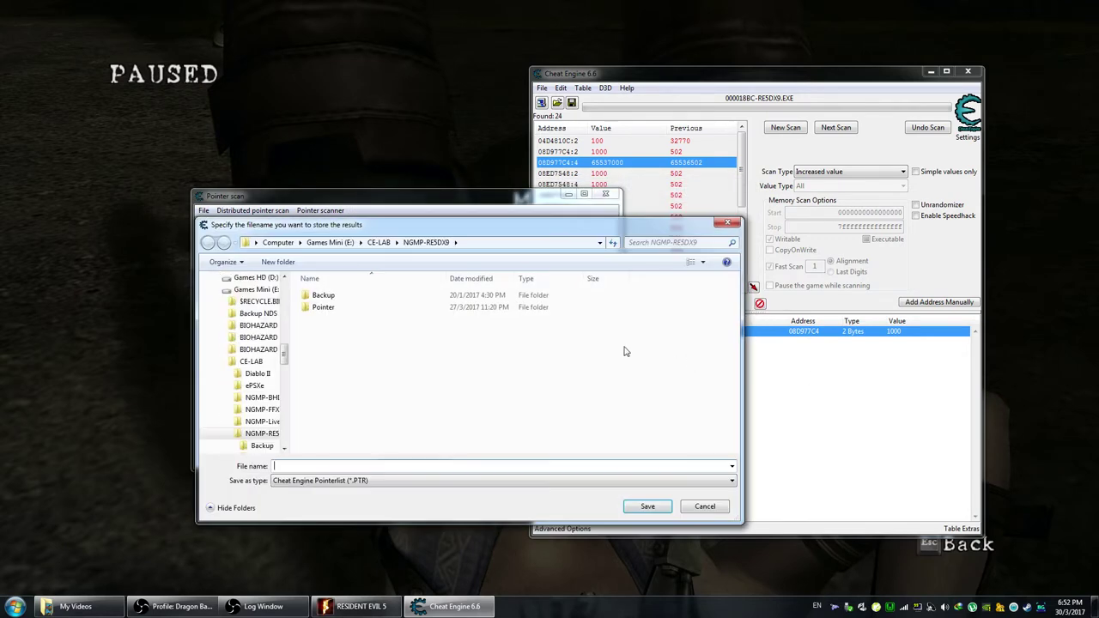
- Store the pointer scan results as Sheva Condition 1 in the Pointer folder of NGMP-RE5DX9 and start the scan
double_click(334, 314)
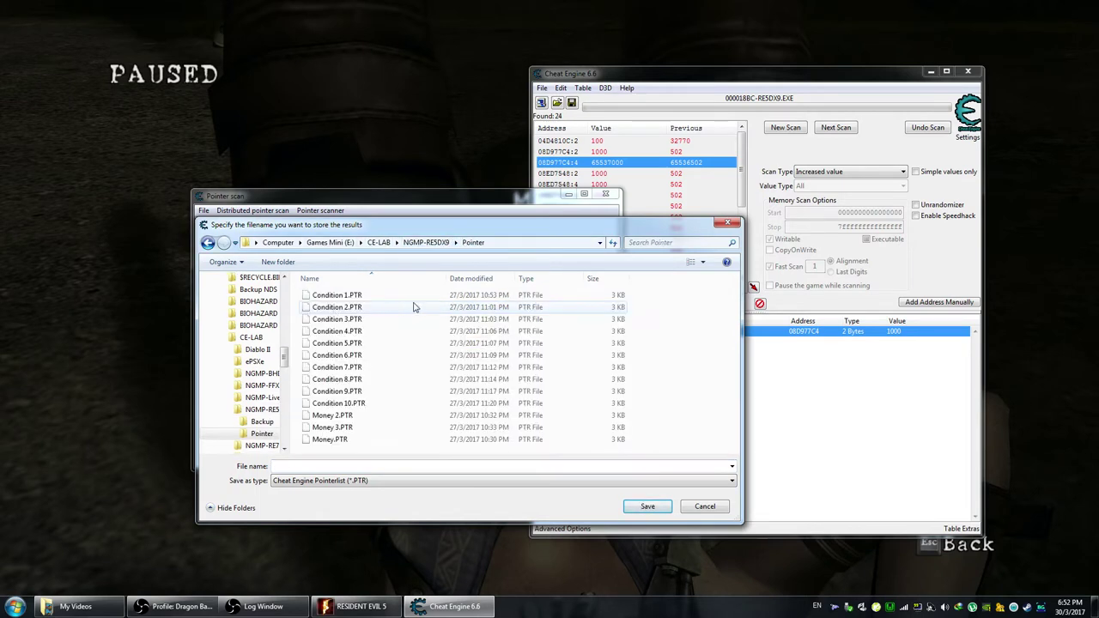
click(432, 468)
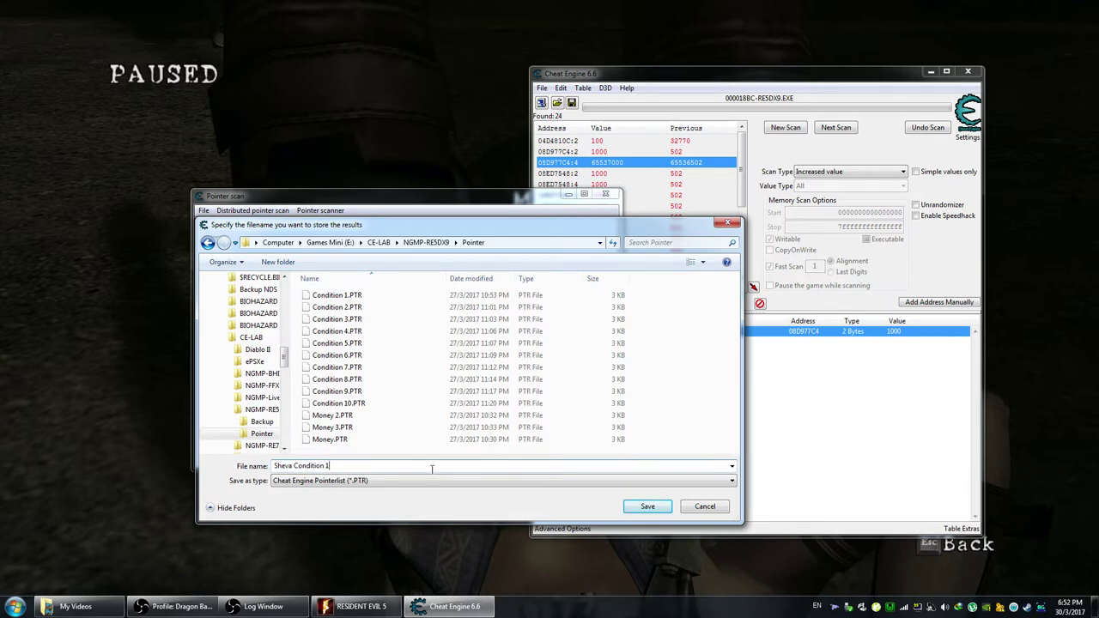
key(Return)
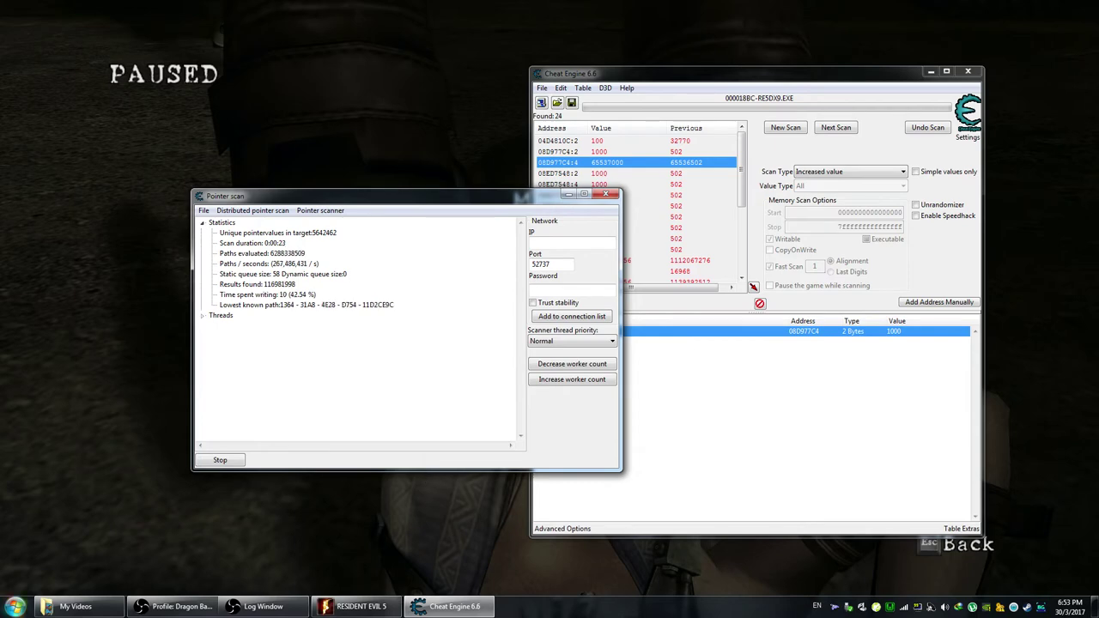
- Open BIOHD recommend.txt from the CE-LAB folder on Games Mini (E:) in Notepad, check the L3 line, and close it
click(14, 606)
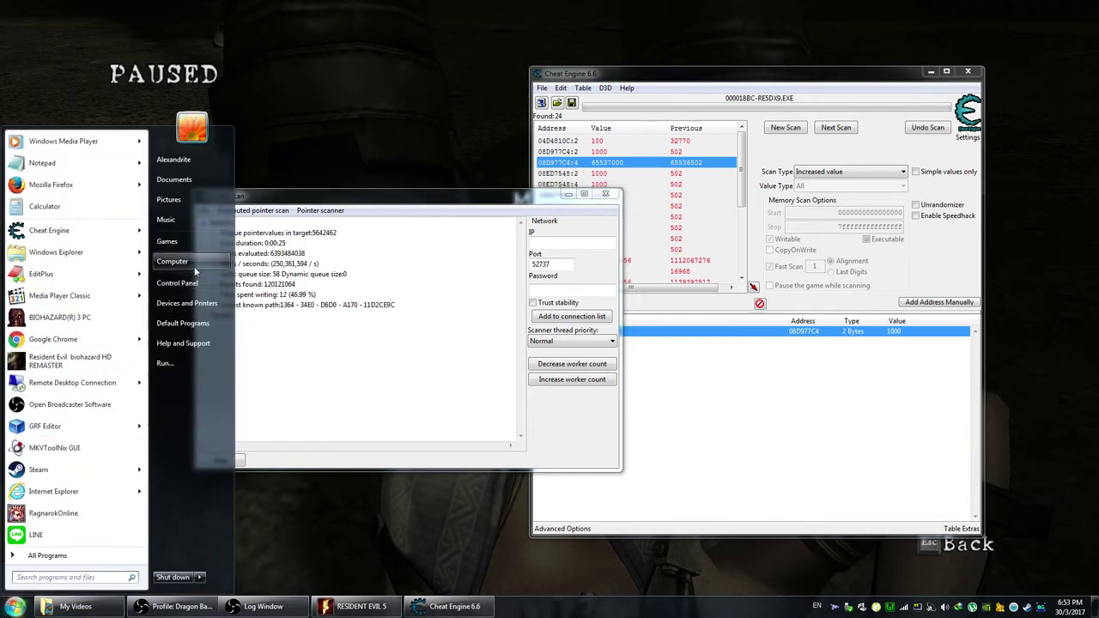
click(171, 261)
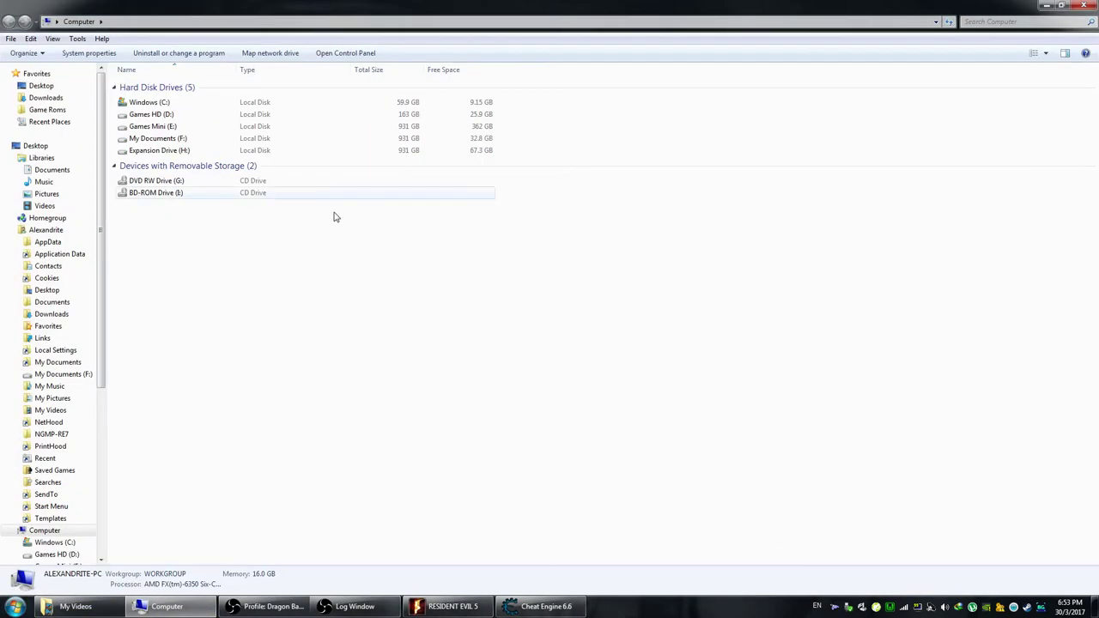
double_click(226, 127)
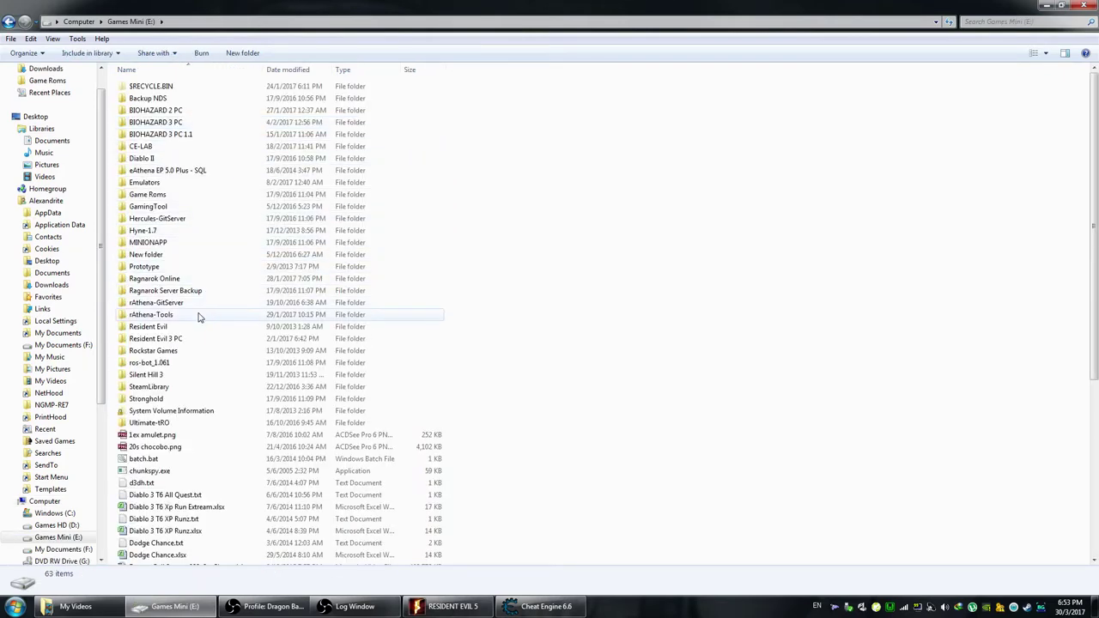
double_click(159, 147)
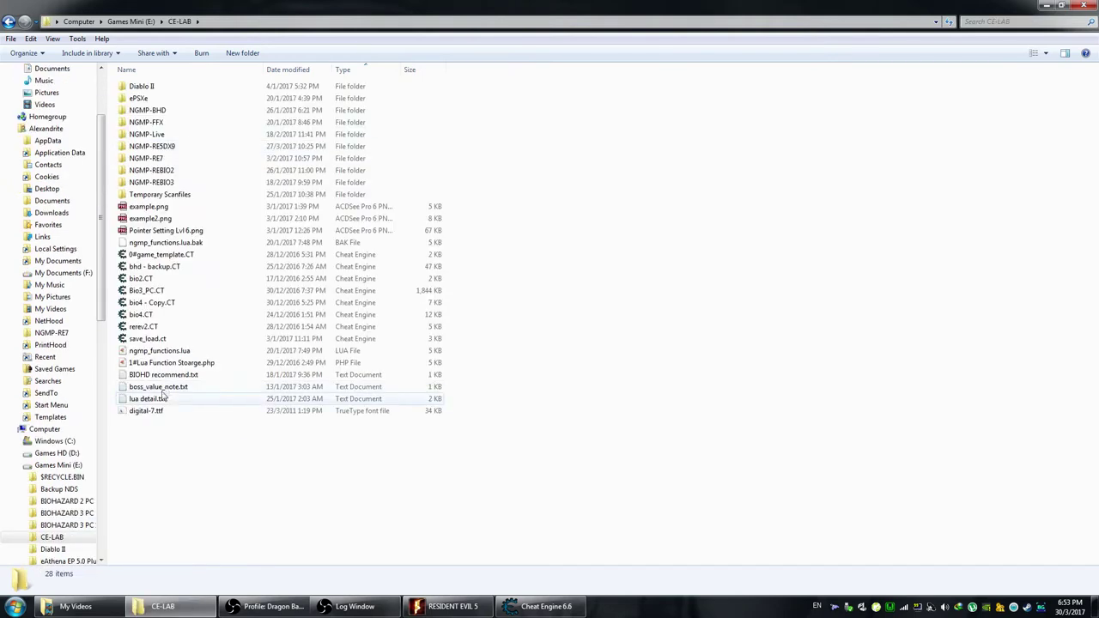
click(153, 378)
double_click(153, 378)
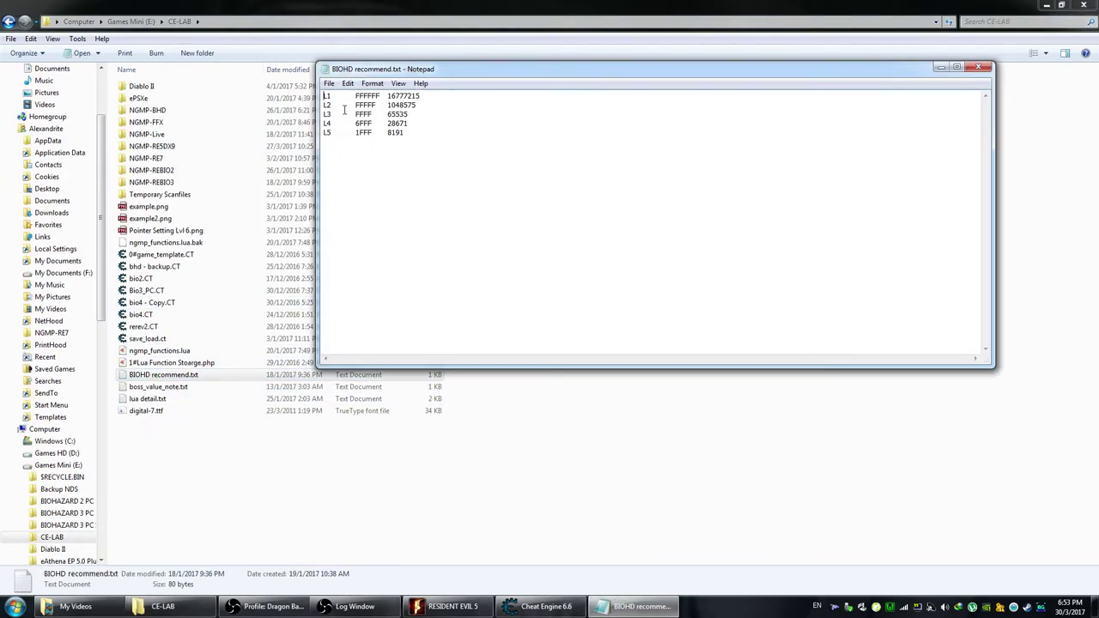
drag(410, 114, 316, 118)
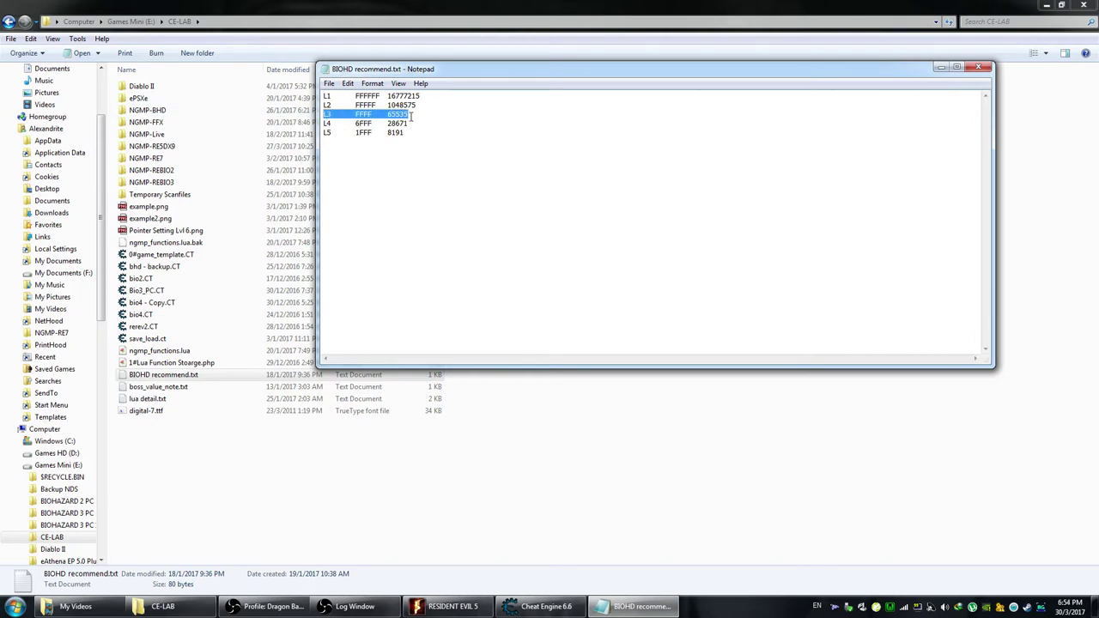
click(985, 69)
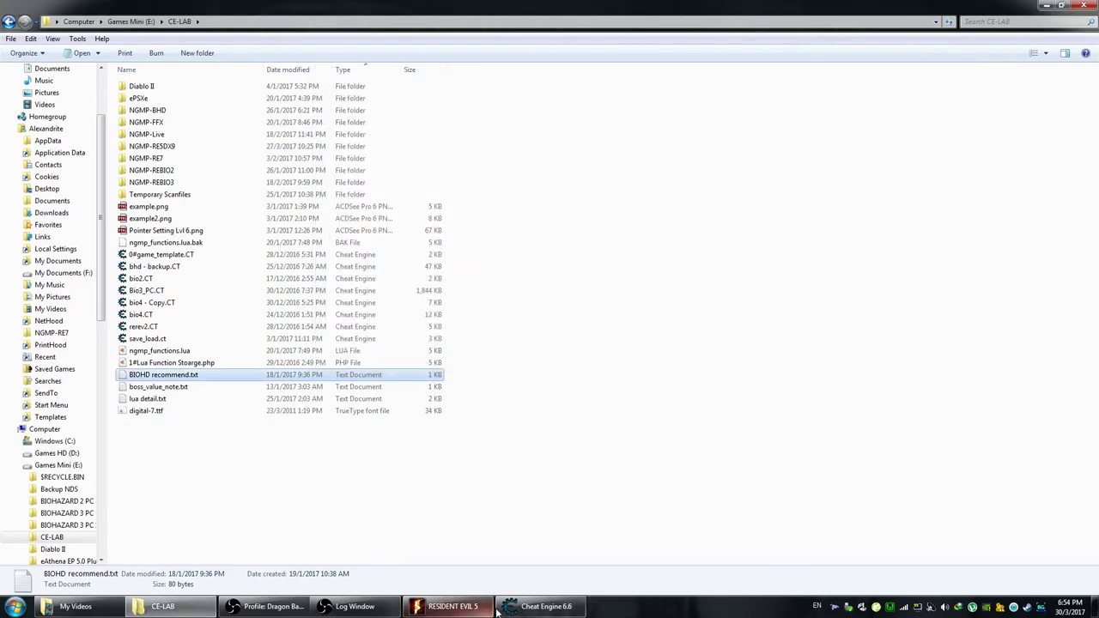
- Switch back to Cheat Engine and stop the running pointer scan, declining to resume it another time
click(539, 607)
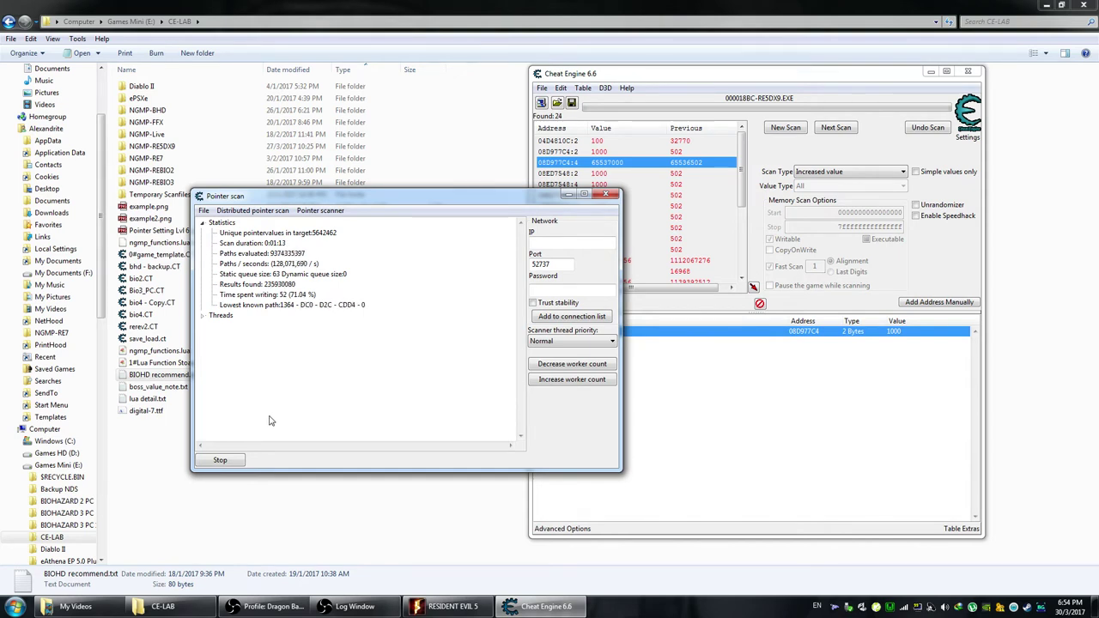
click(222, 461)
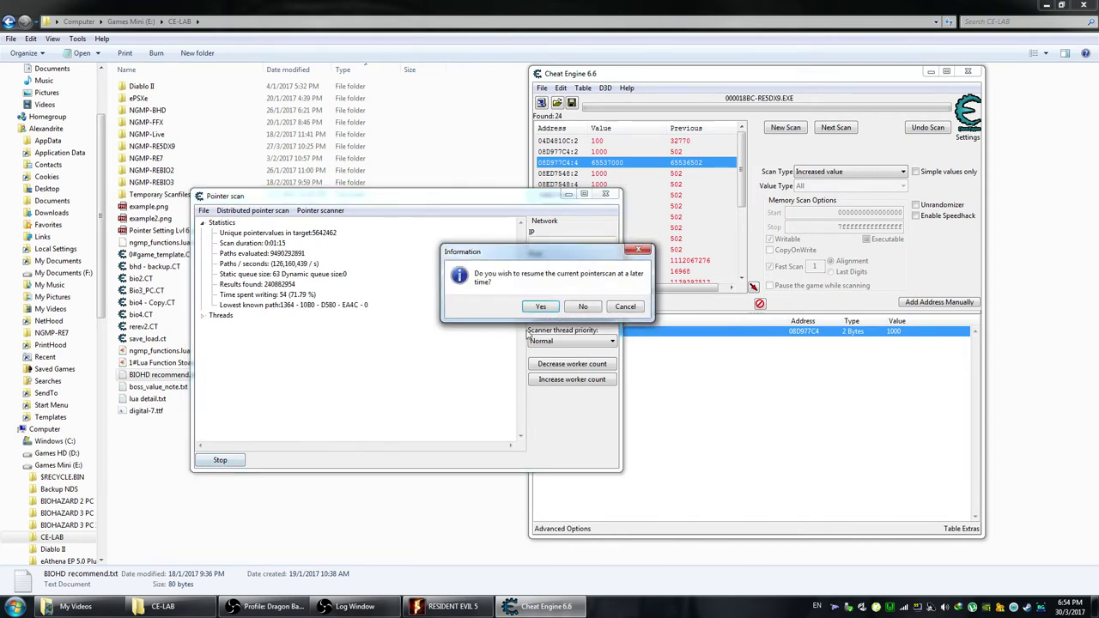
click(583, 307)
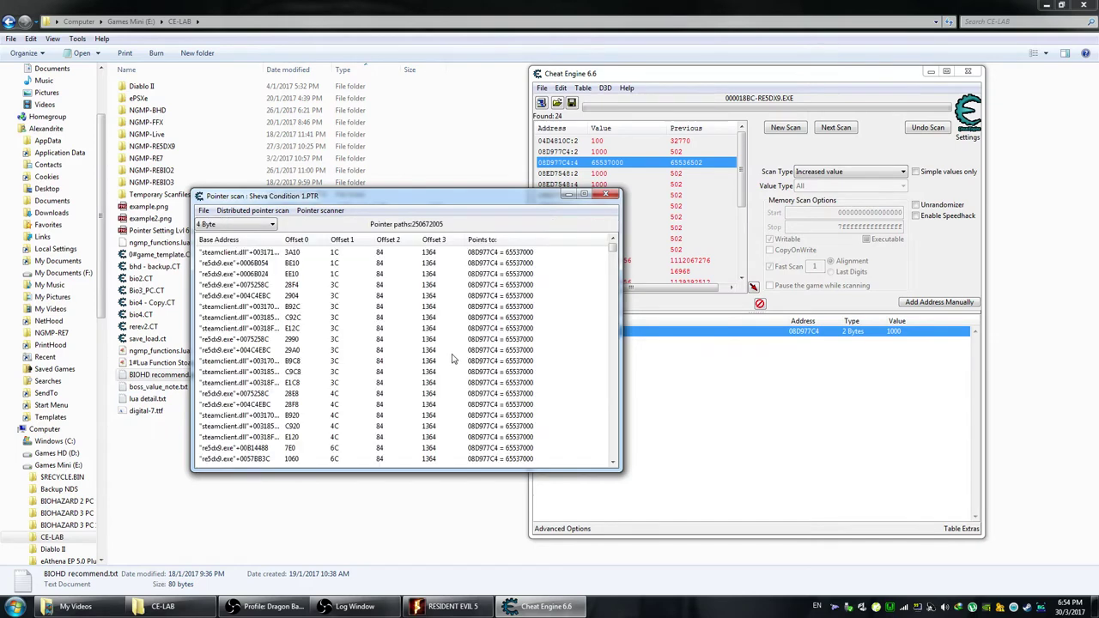
- Run a new pointer scan with the L4 maximum offset of 28671 from BIOHD recommend.txt, replacing Sheva Condition 1.PTR
click(321, 212)
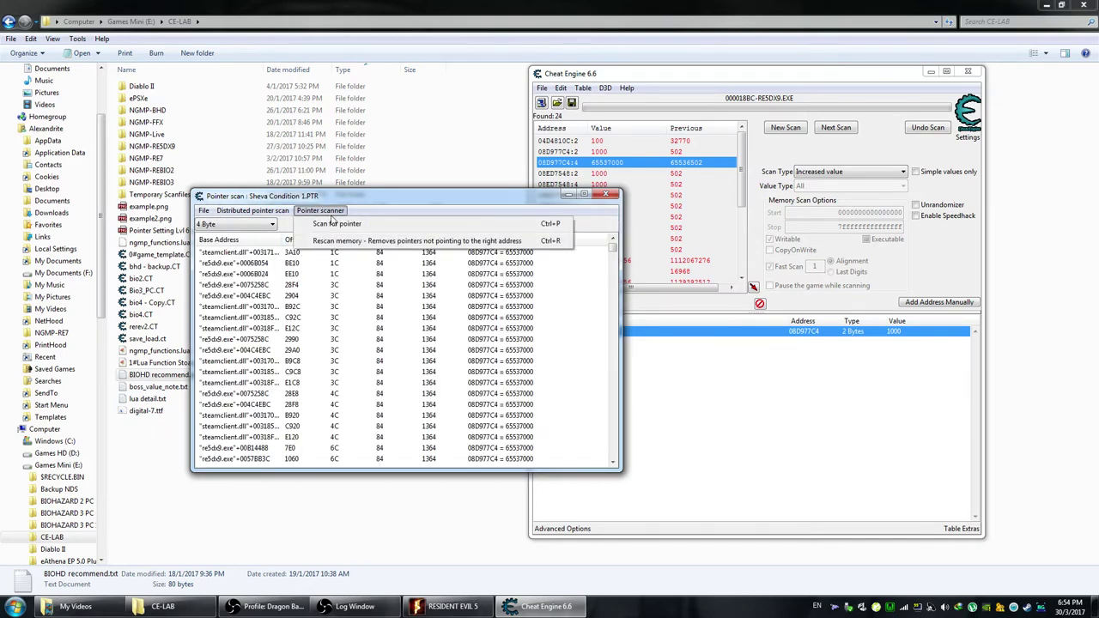
click(334, 224)
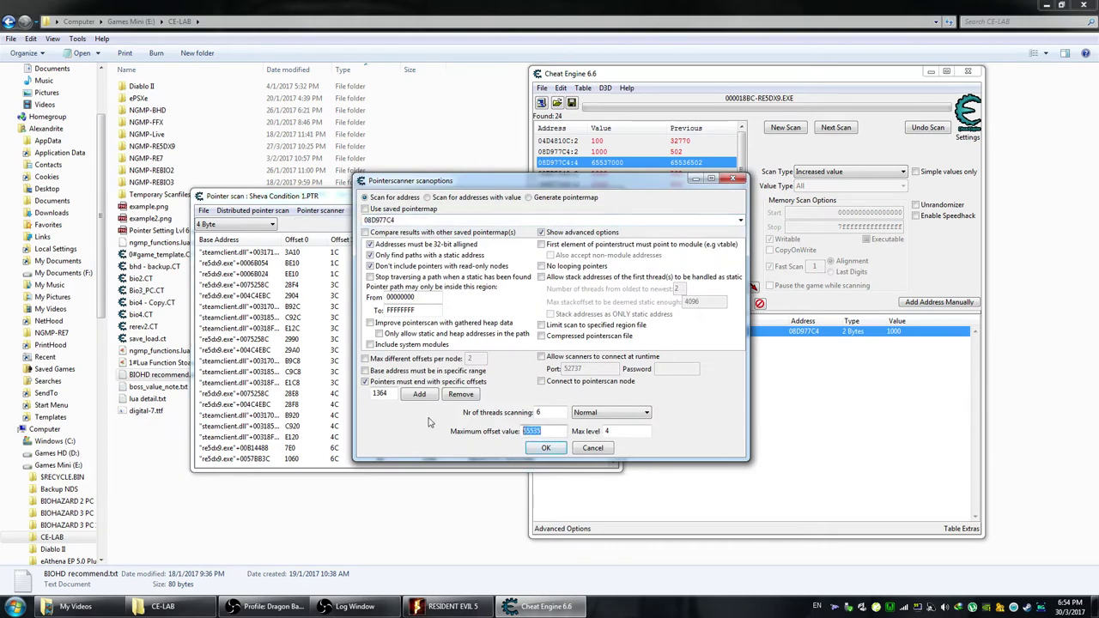
double_click(159, 375)
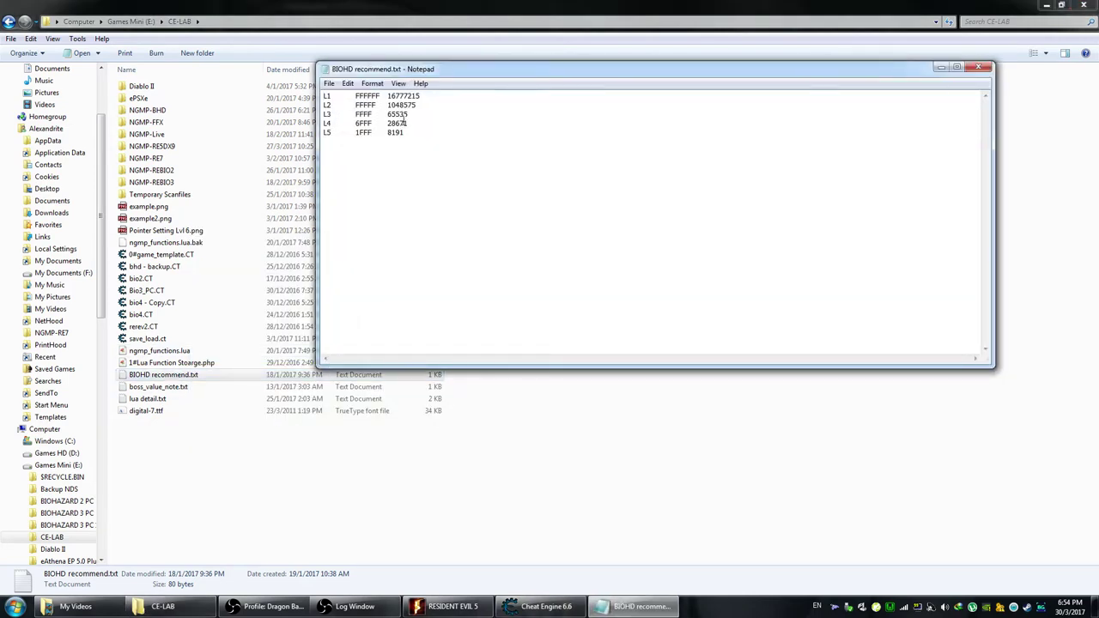
double_click(396, 123)
click(985, 68)
click(546, 606)
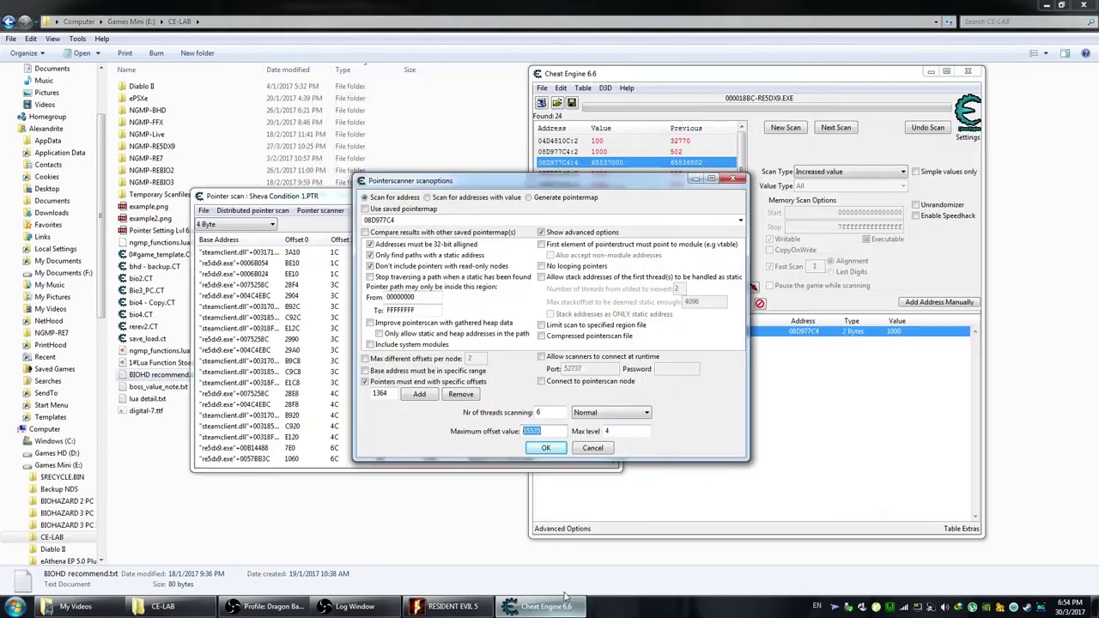
click(546, 448)
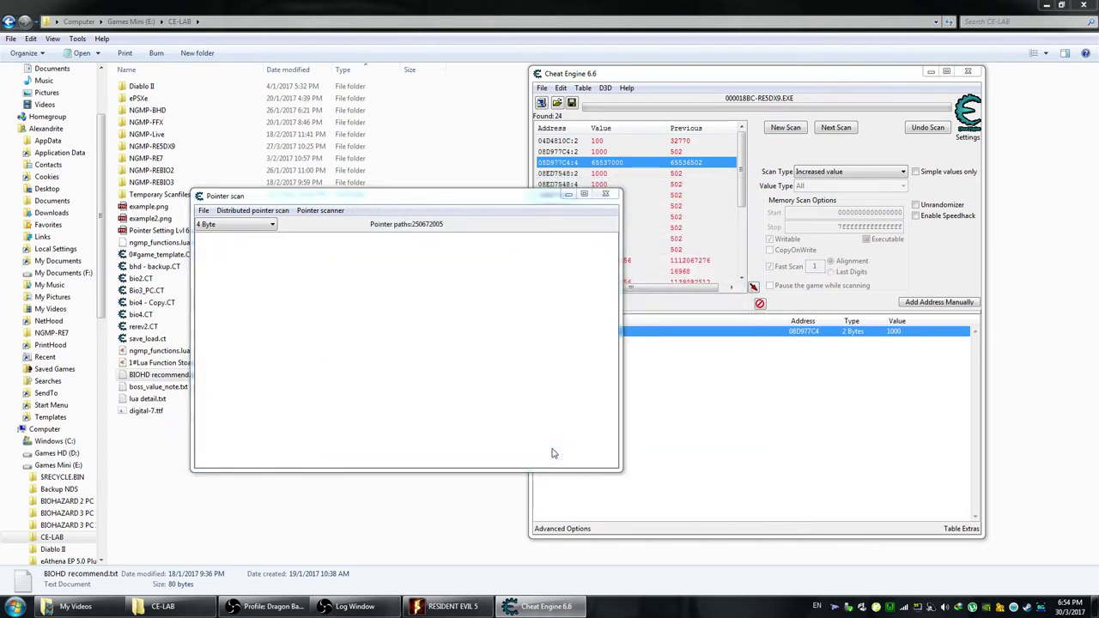
click(657, 509)
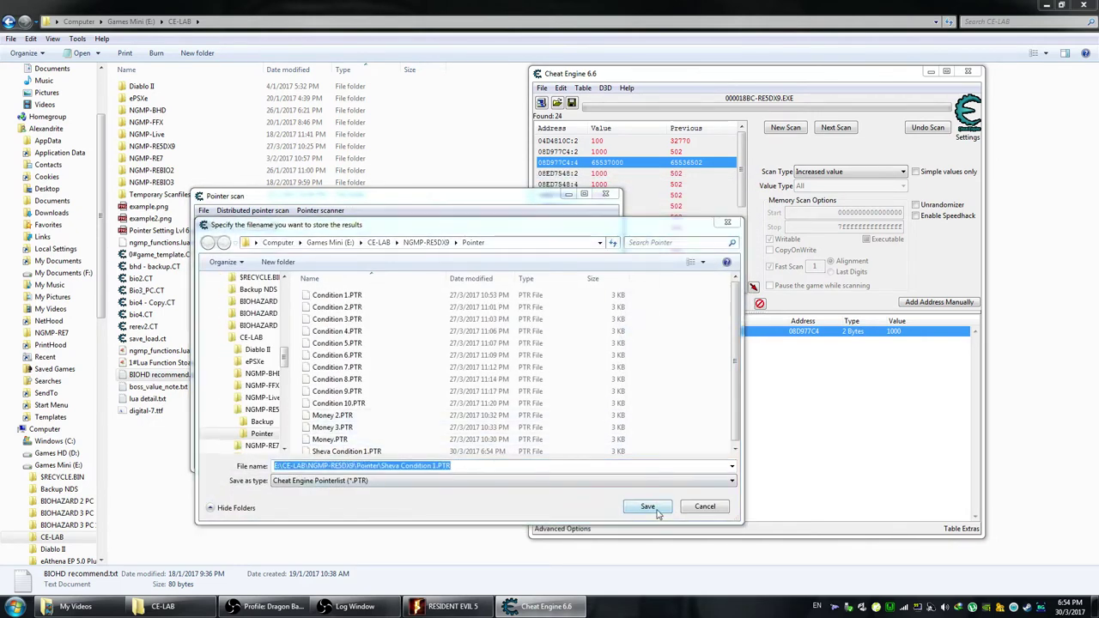
click(584, 308)
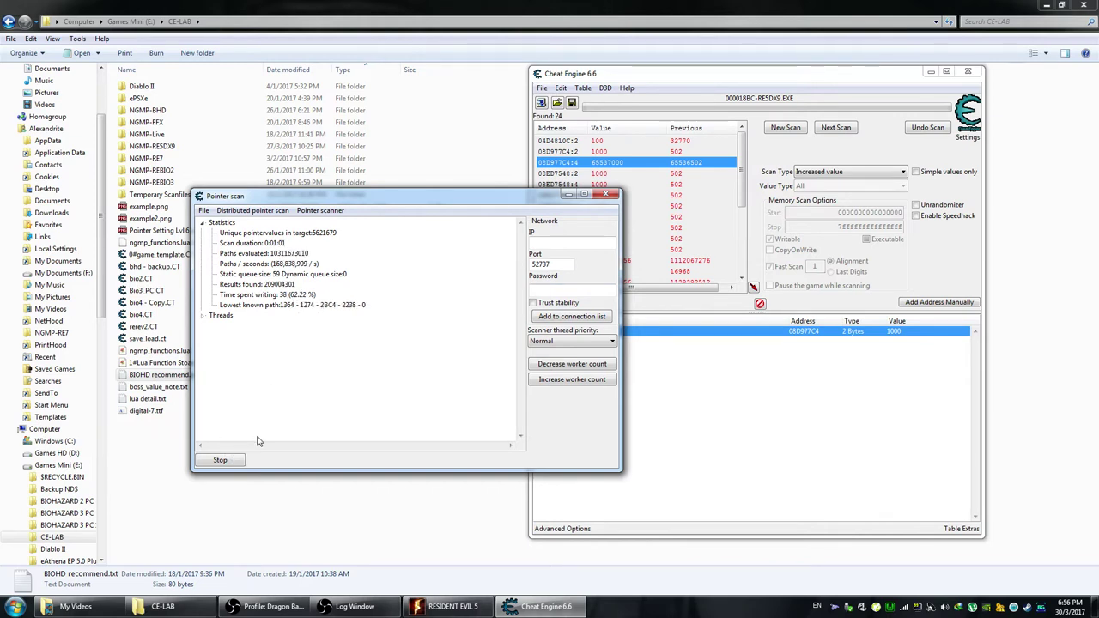
- Stop the scan and run a new one with the pointer path region ending at 2FFFFFFF, replacing Sheva Condition 1.PTR
click(243, 462)
click(549, 347)
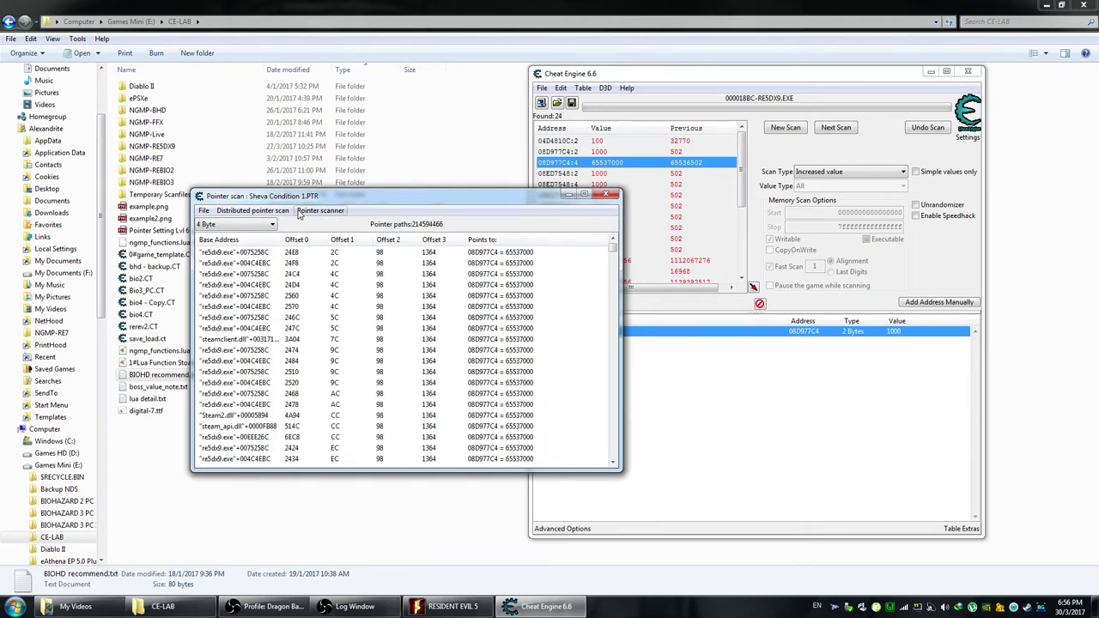
click(319, 210)
click(343, 219)
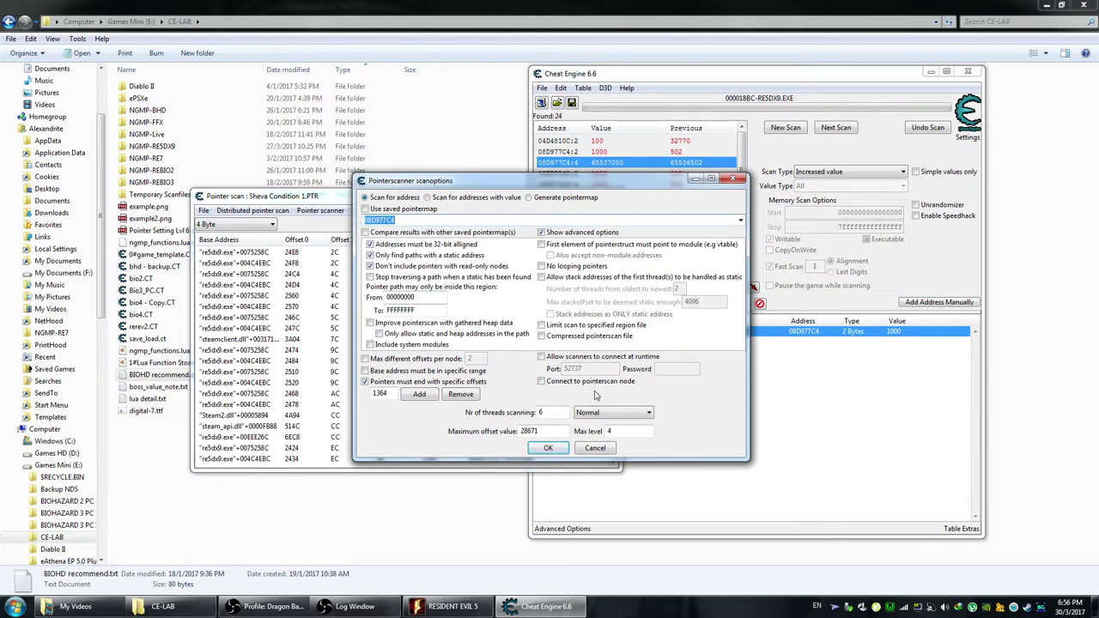
double_click(388, 309)
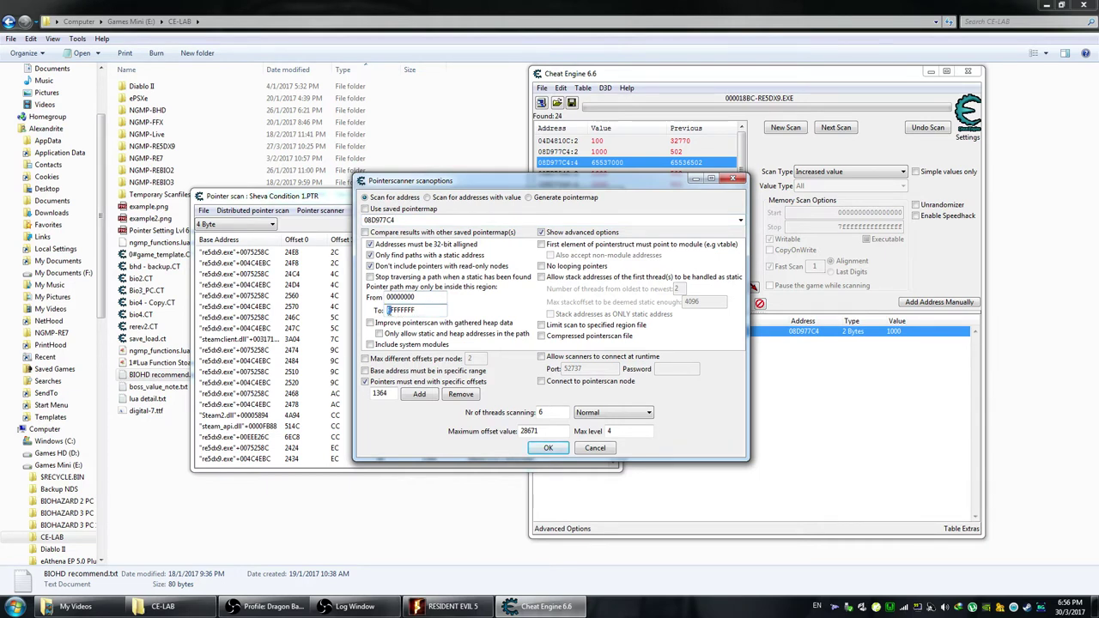
text(2)
click(547, 450)
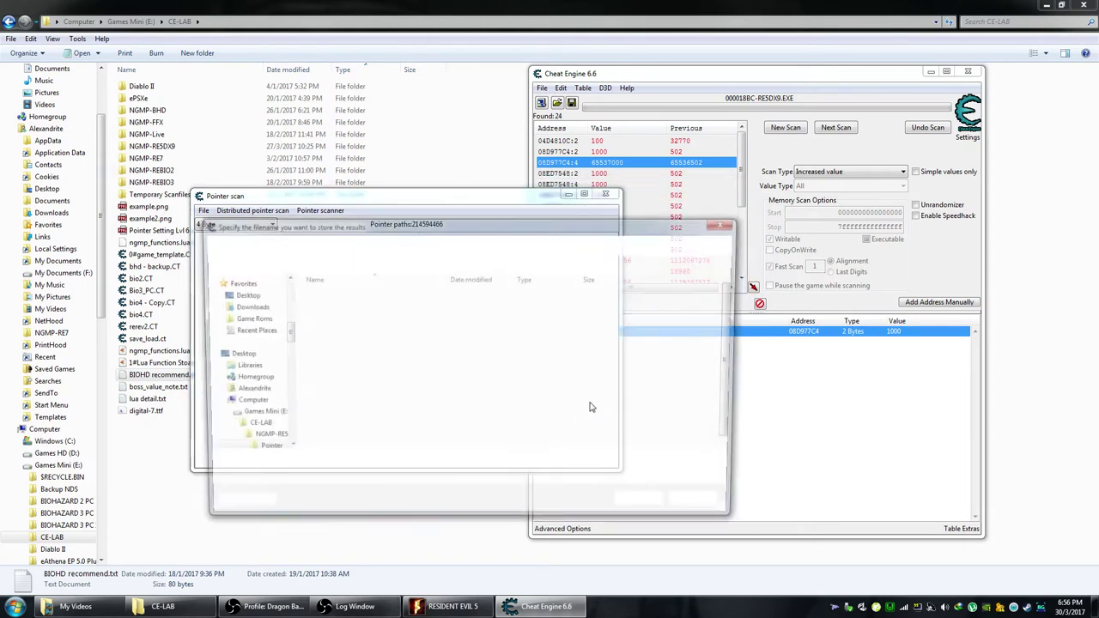
click(656, 511)
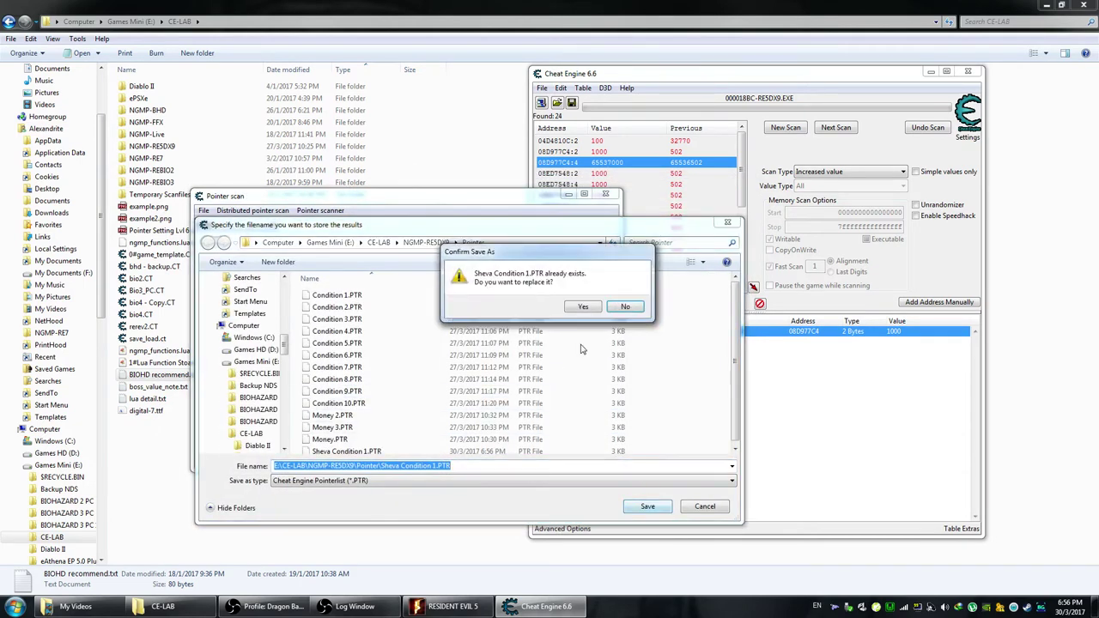
click(593, 310)
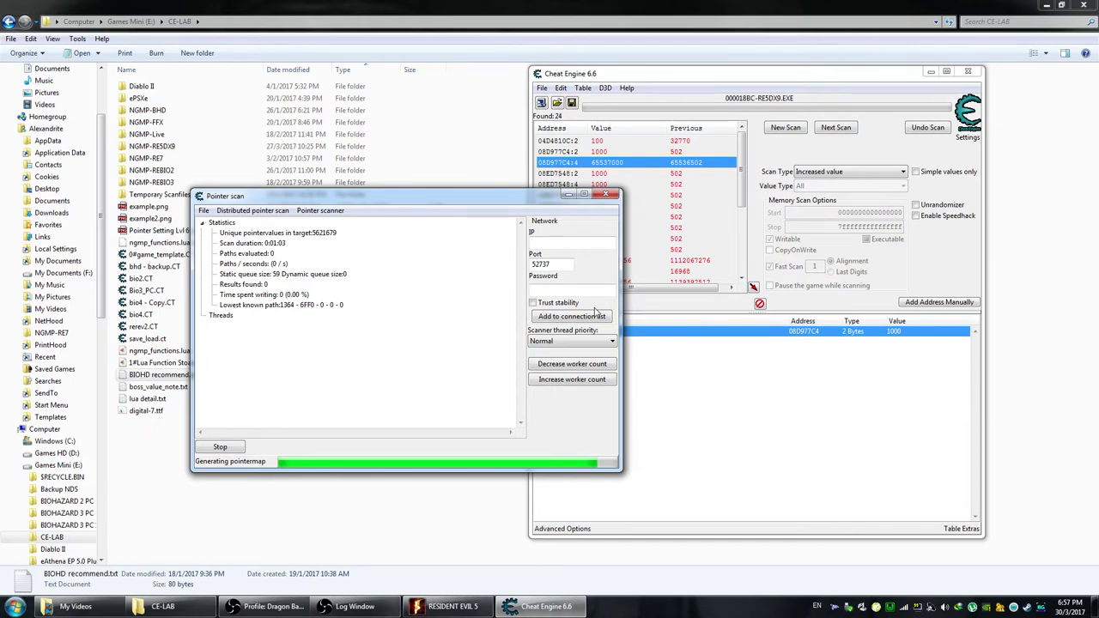
- Review the maximum offset recommended for each level in BIOHD recommend.txt, close it, and return to Cheat Engine
double_click(171, 376)
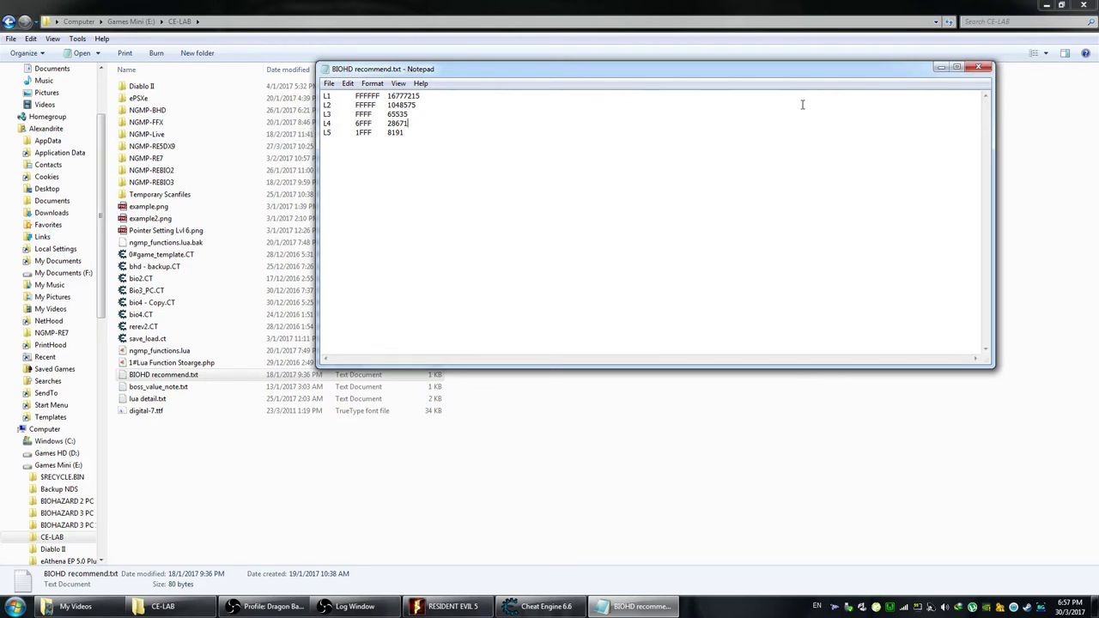
click(982, 71)
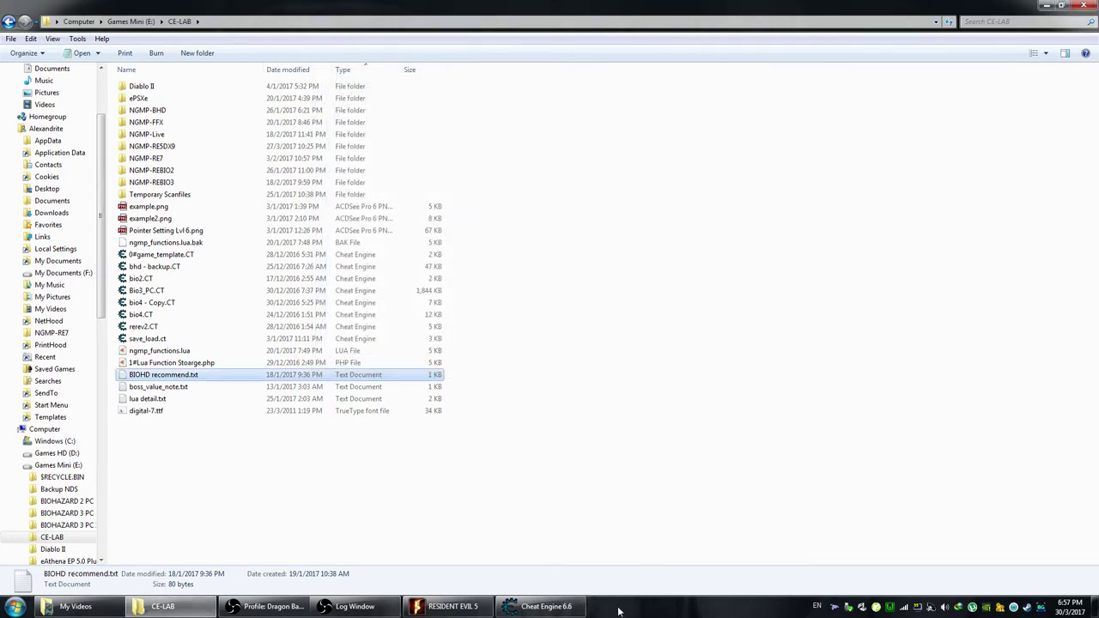
click(543, 606)
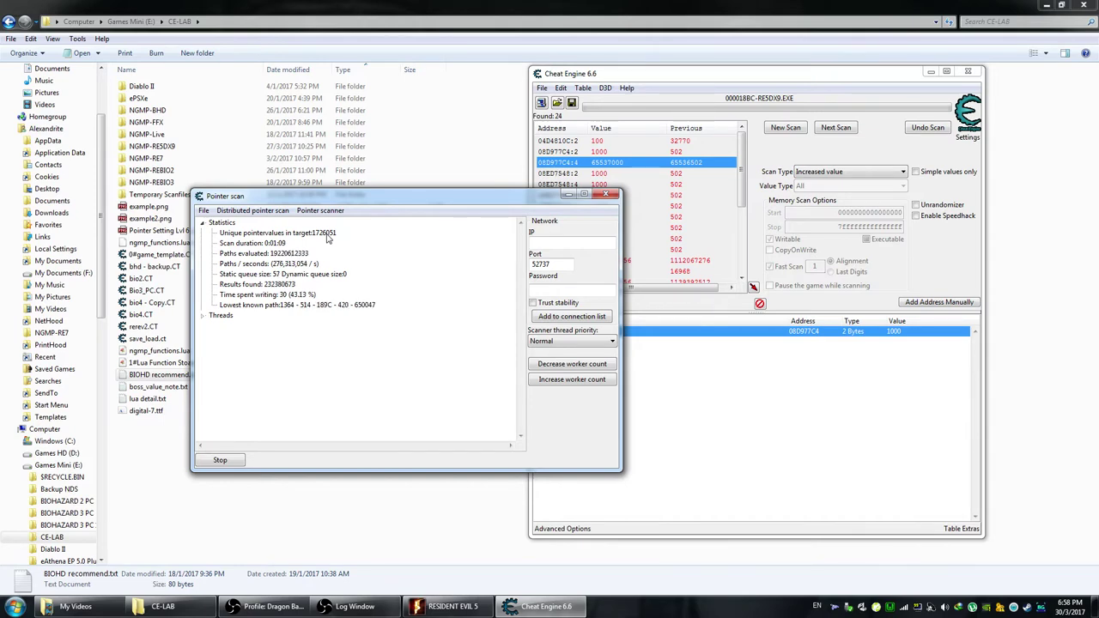
double_click(154, 374)
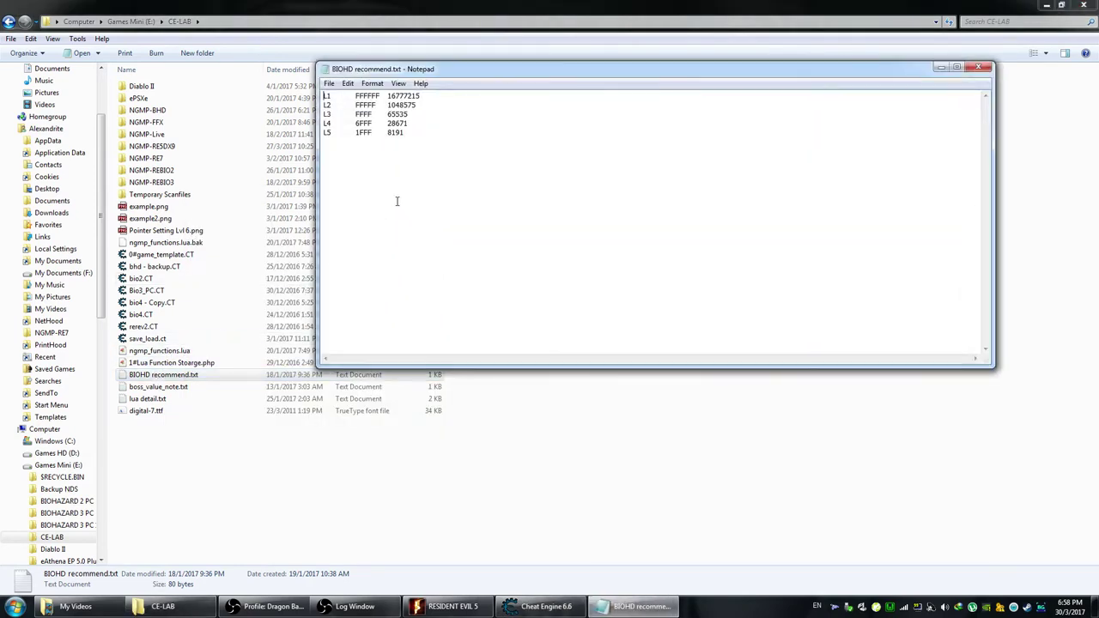
click(978, 66)
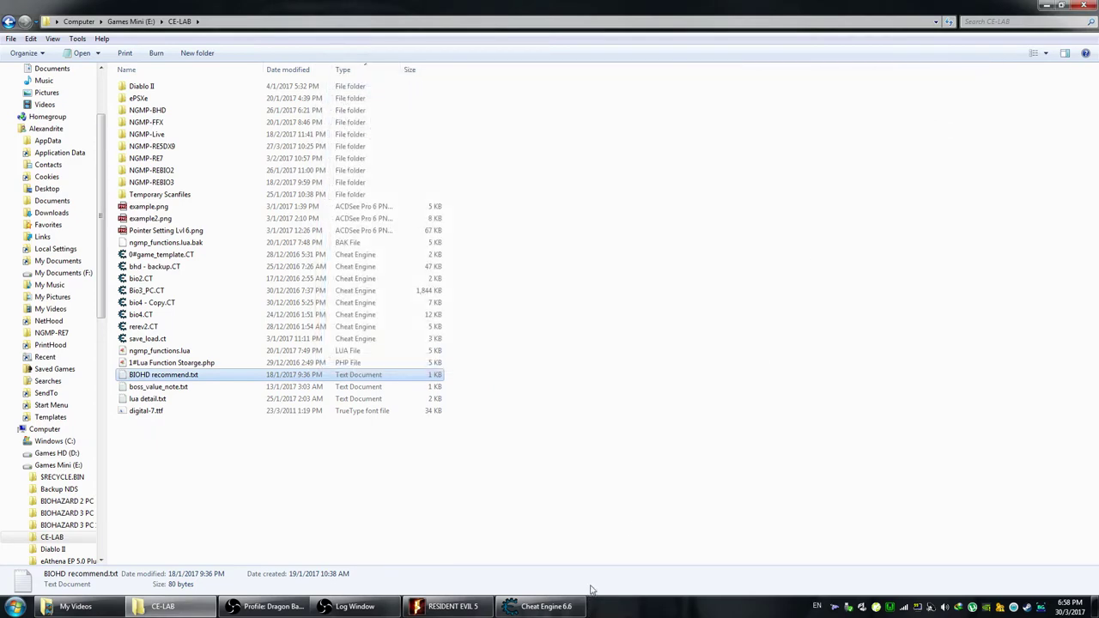
click(546, 606)
- Stop the running scan and run a new pointer scan with a maximum offset of 8191, replacing Sheva Condition 1.PTR
click(222, 460)
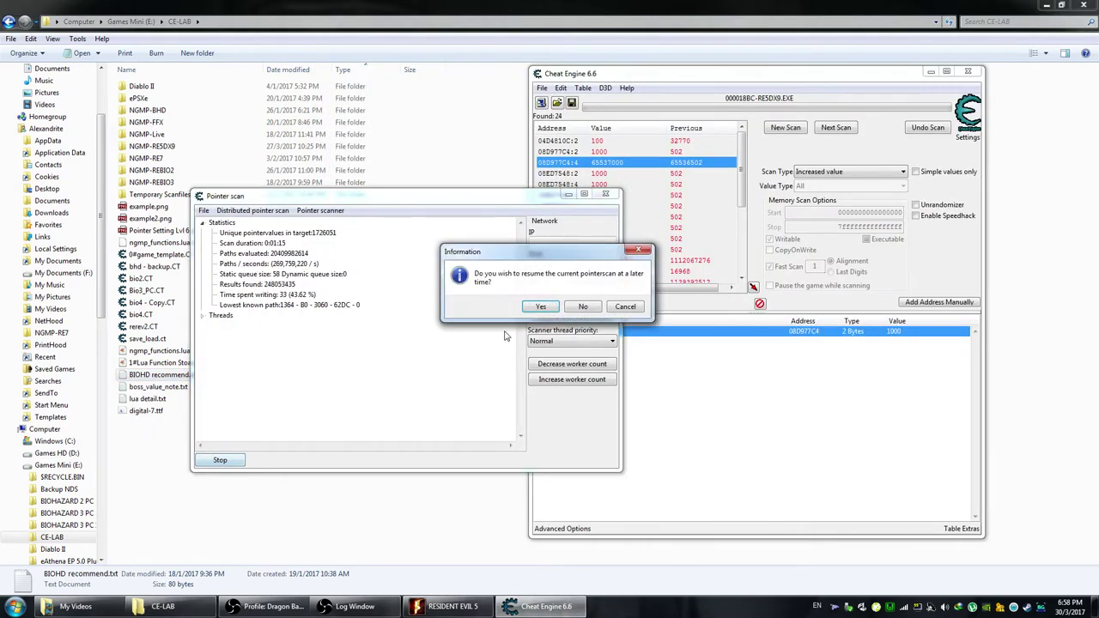
key(Return)
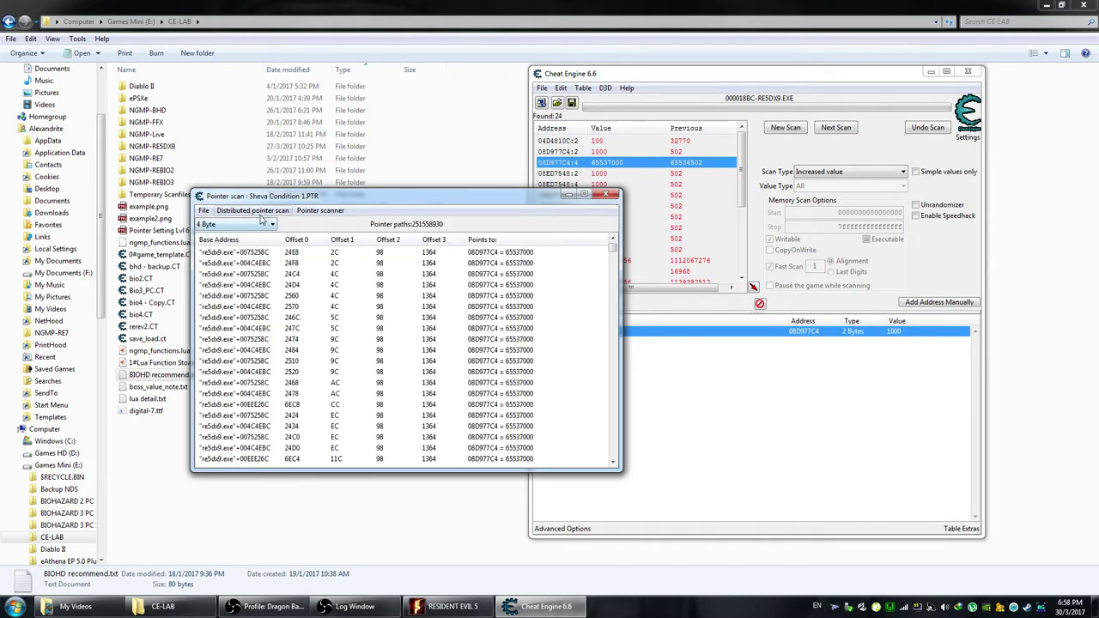
click(320, 210)
click(339, 223)
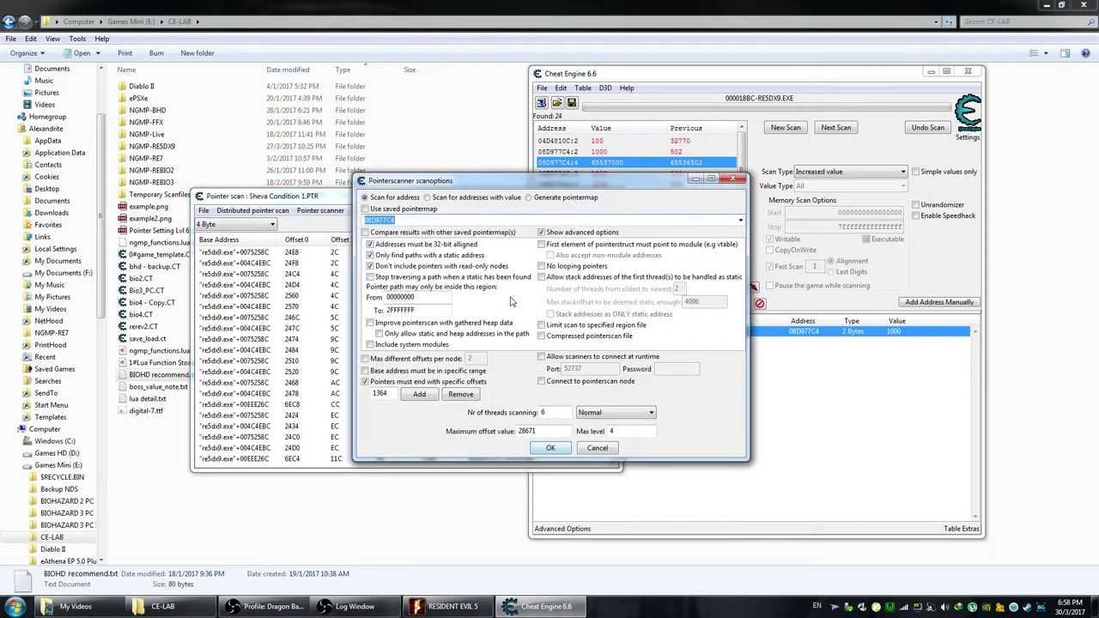
double_click(559, 432)
text(8191)
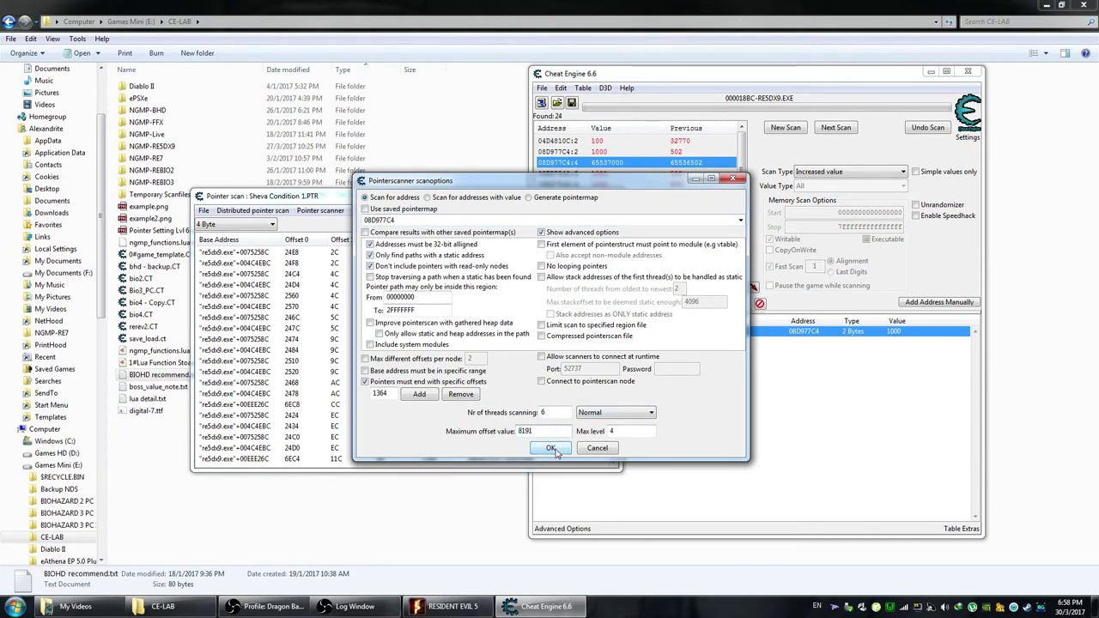
click(551, 448)
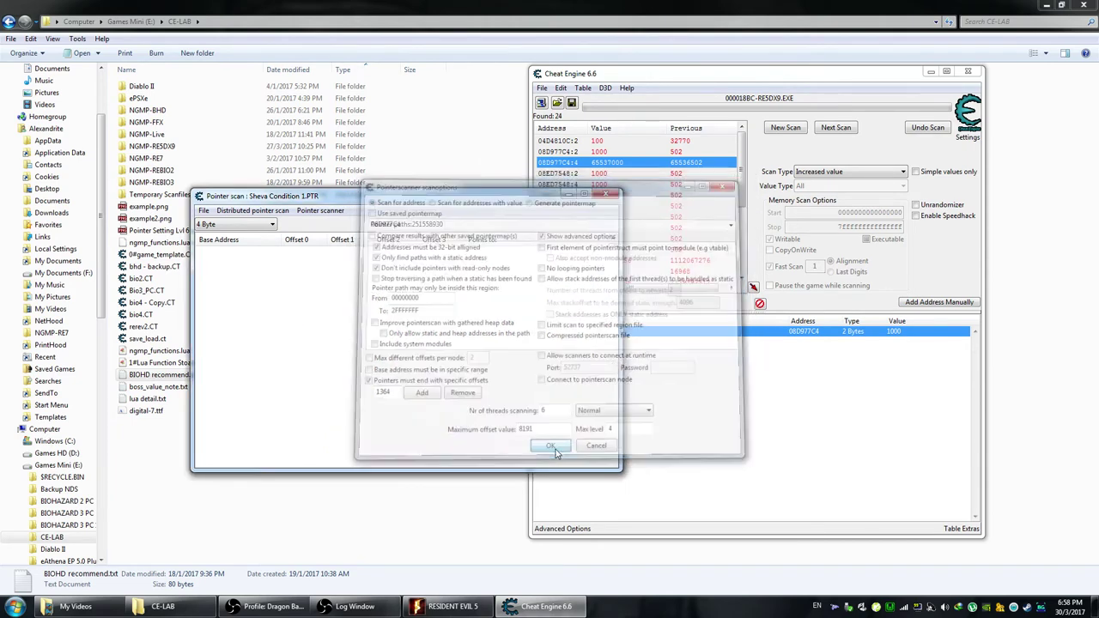
click(646, 505)
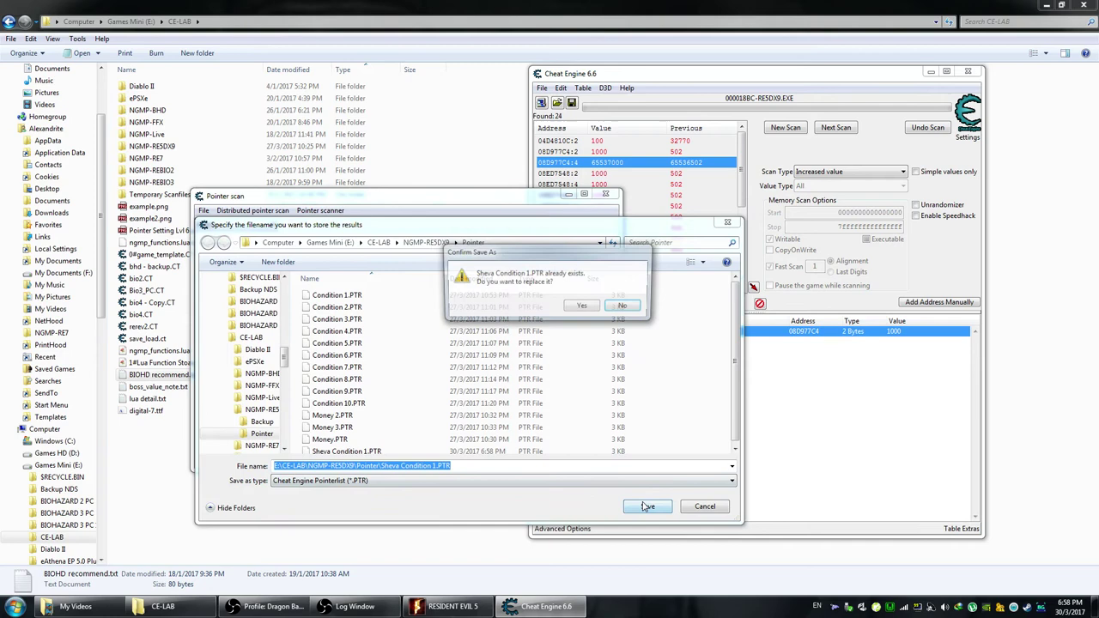
click(581, 307)
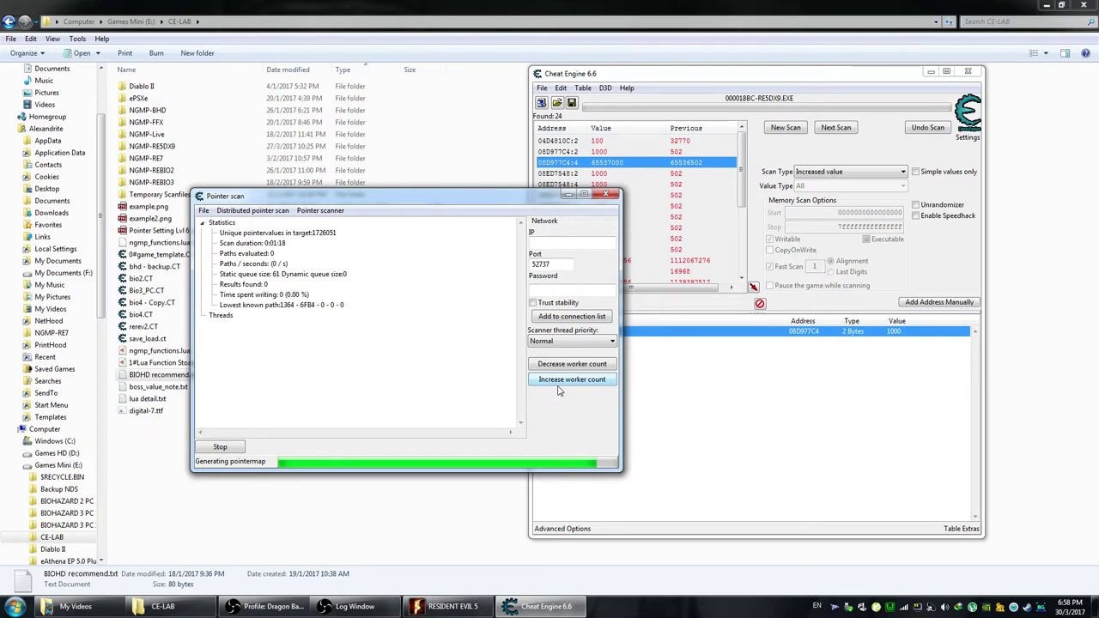
- Return to the main Cheat Engine window from the scan results and unfreeze address 08D977C4
drag(558, 361, 555, 471)
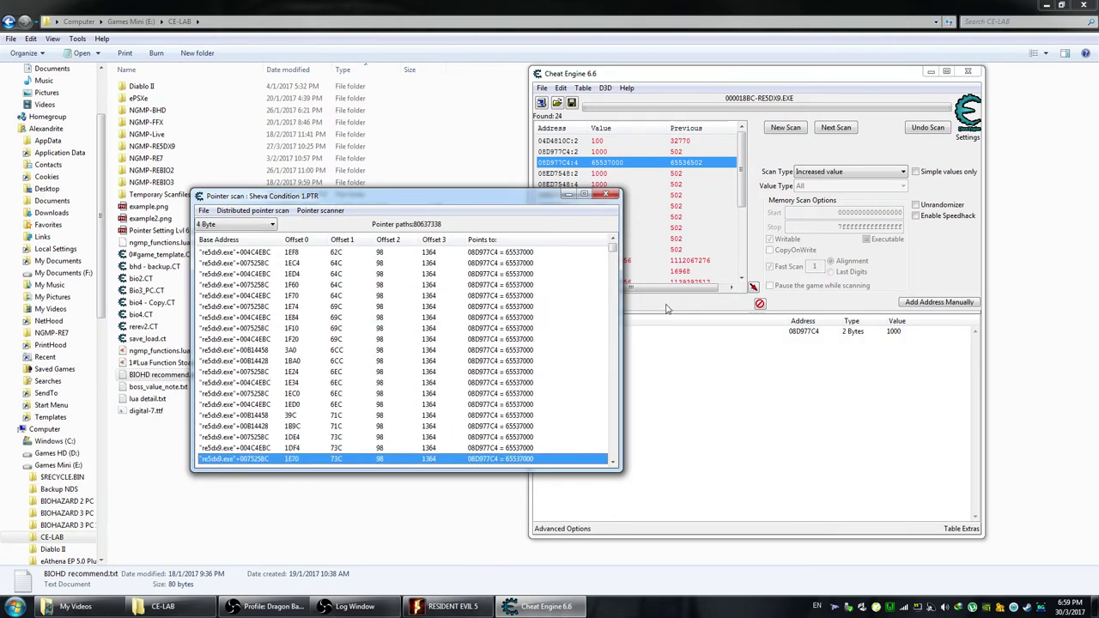
click(783, 384)
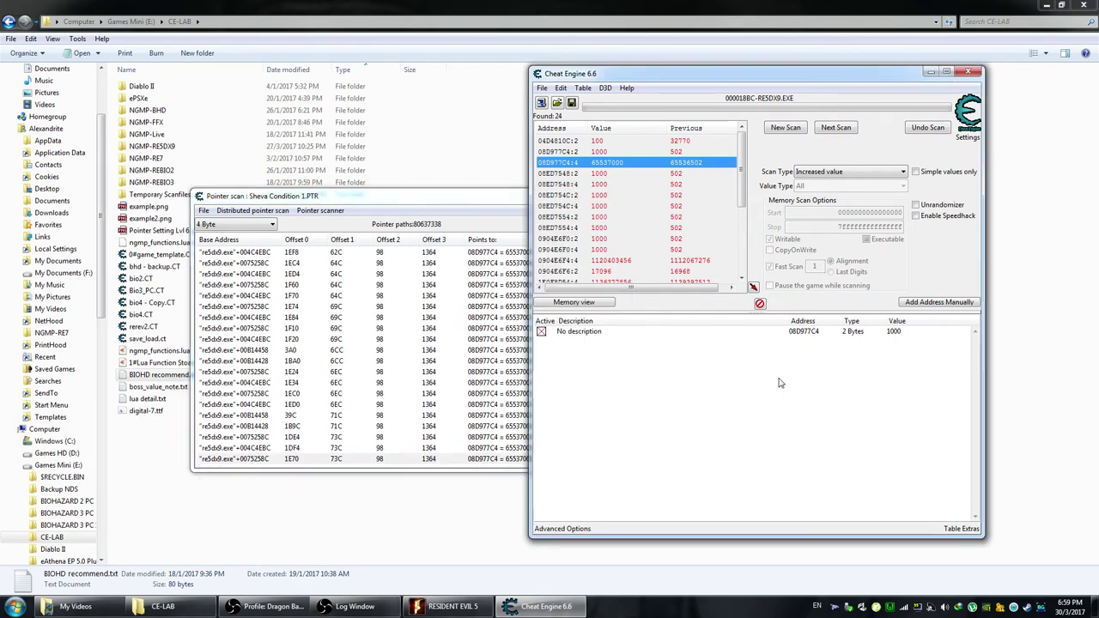
click(548, 333)
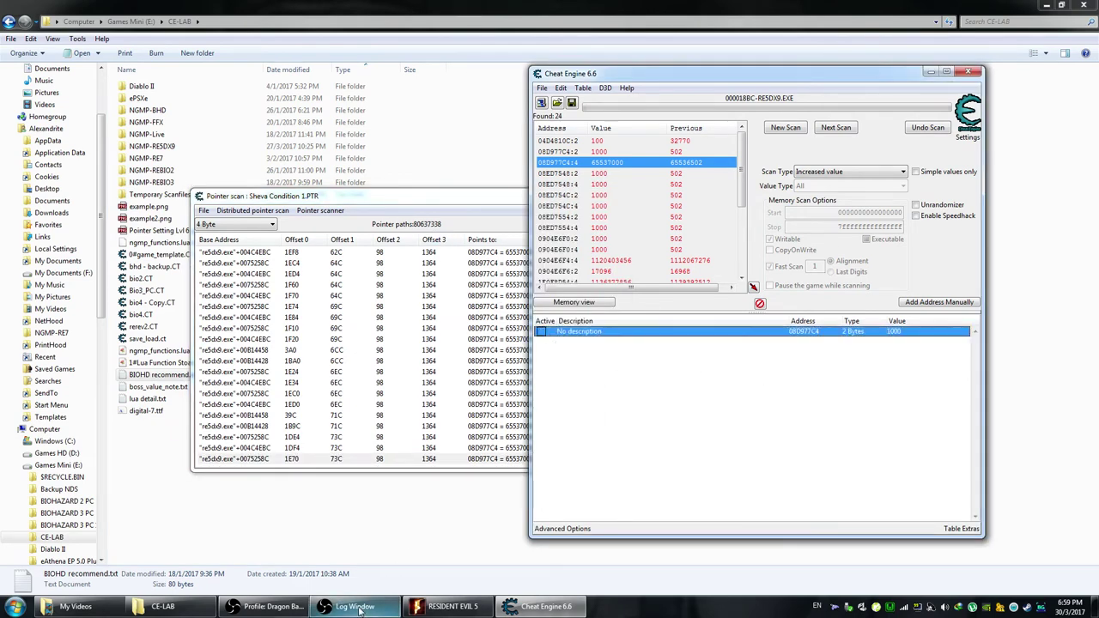
- Switch to Resident Evil 5 and quit to the main menu without overwriting the current equipment and status
click(444, 606)
click(564, 344)
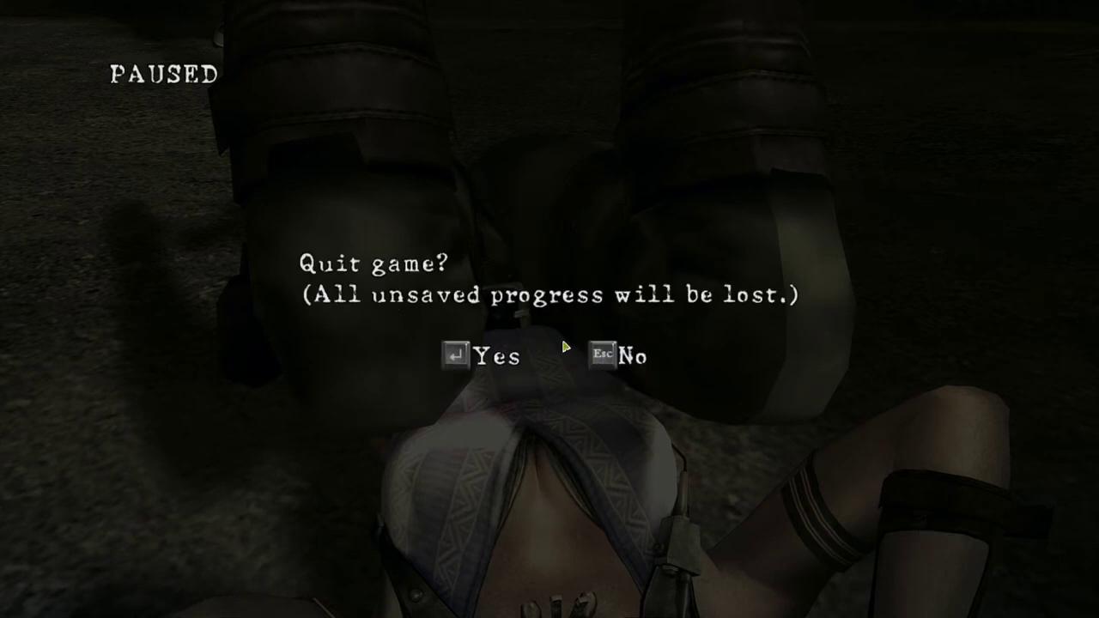
click(618, 359)
click(541, 339)
click(489, 359)
click(611, 361)
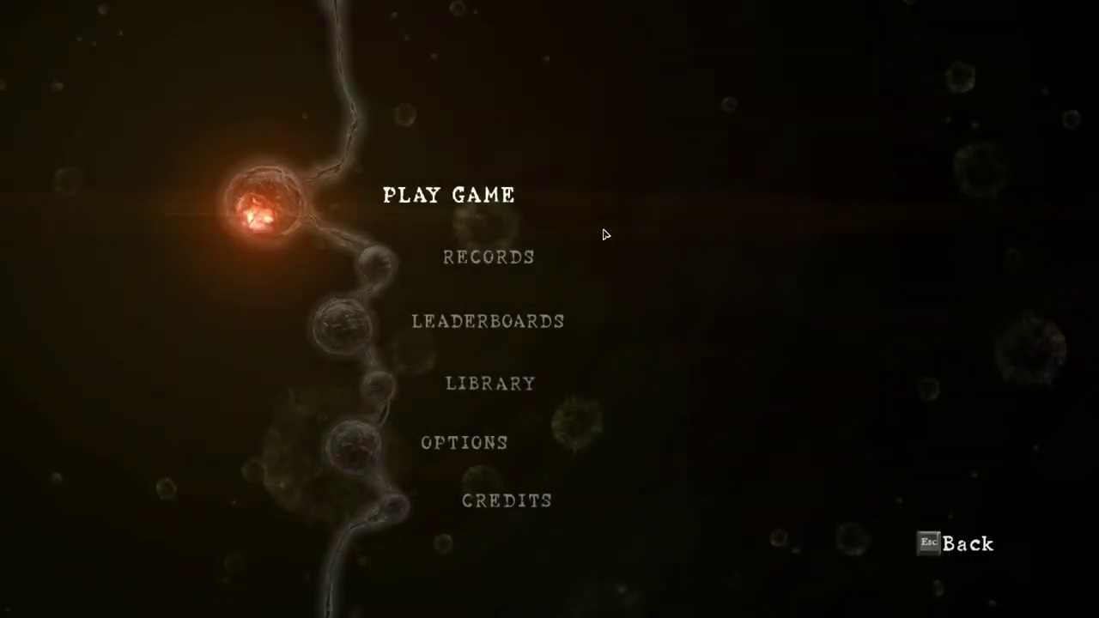
- Continue the saved game, keep the current network settings, and start the stage from the equipment screen
key(Return)
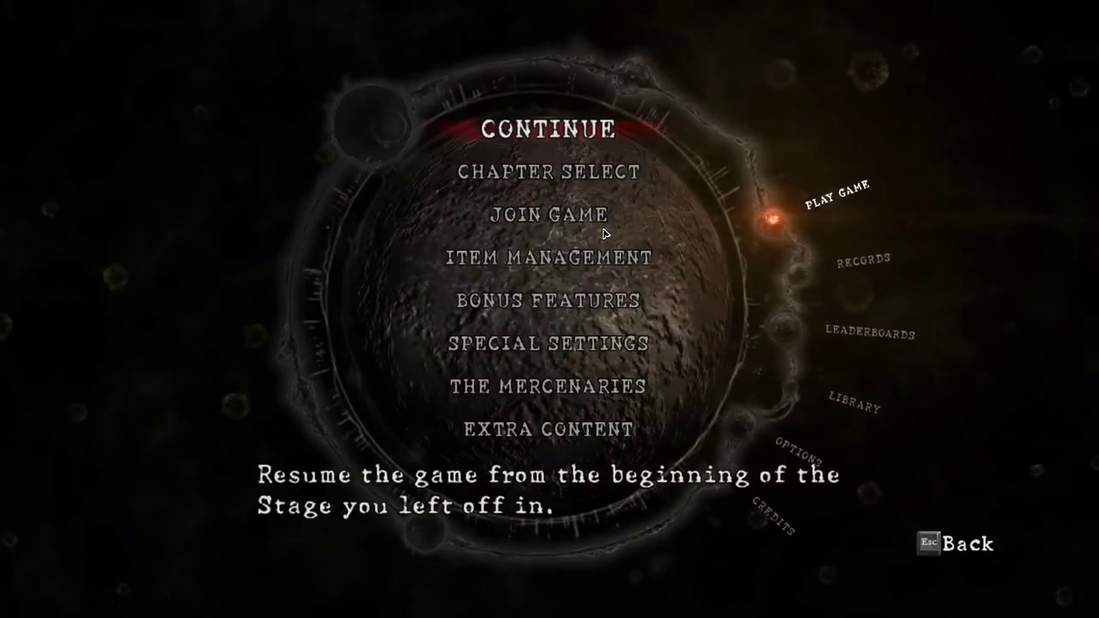
key(Return)
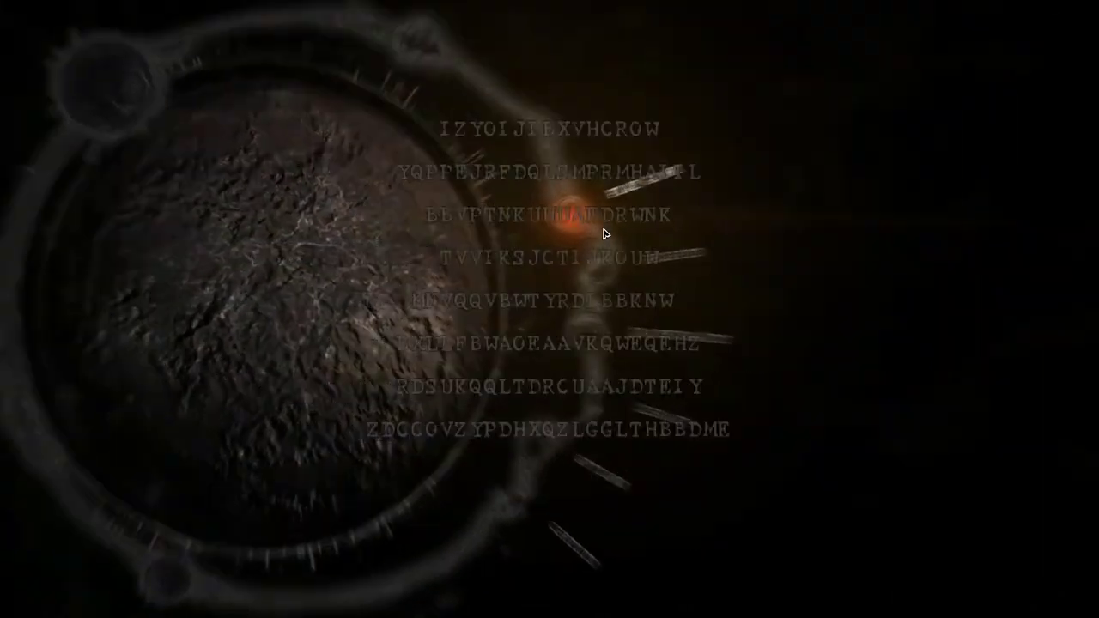
key(Return)
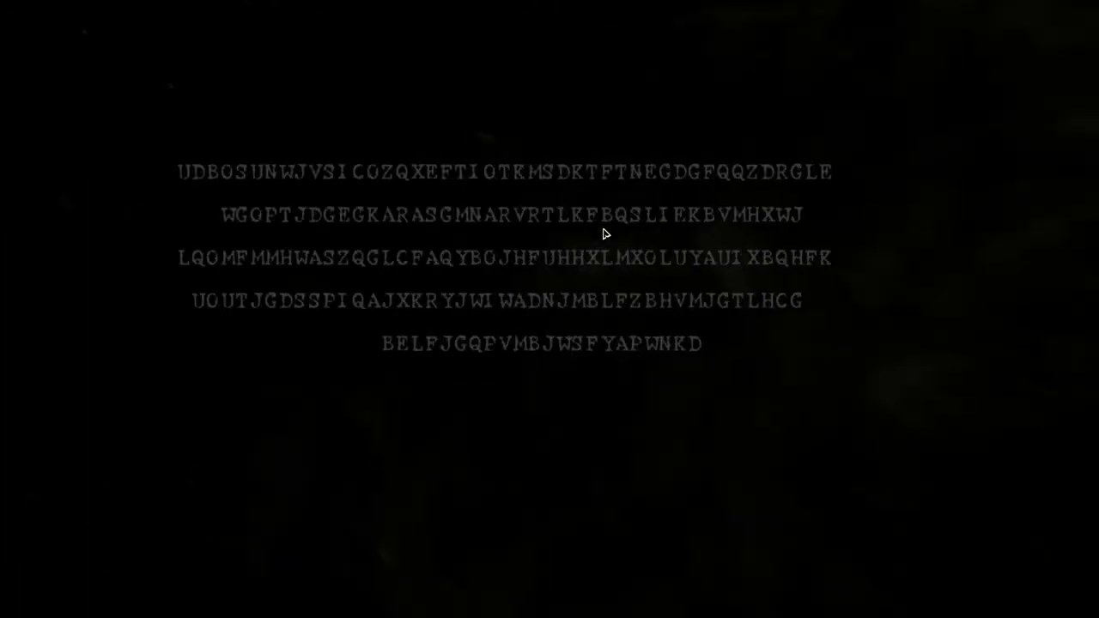
key(Return)
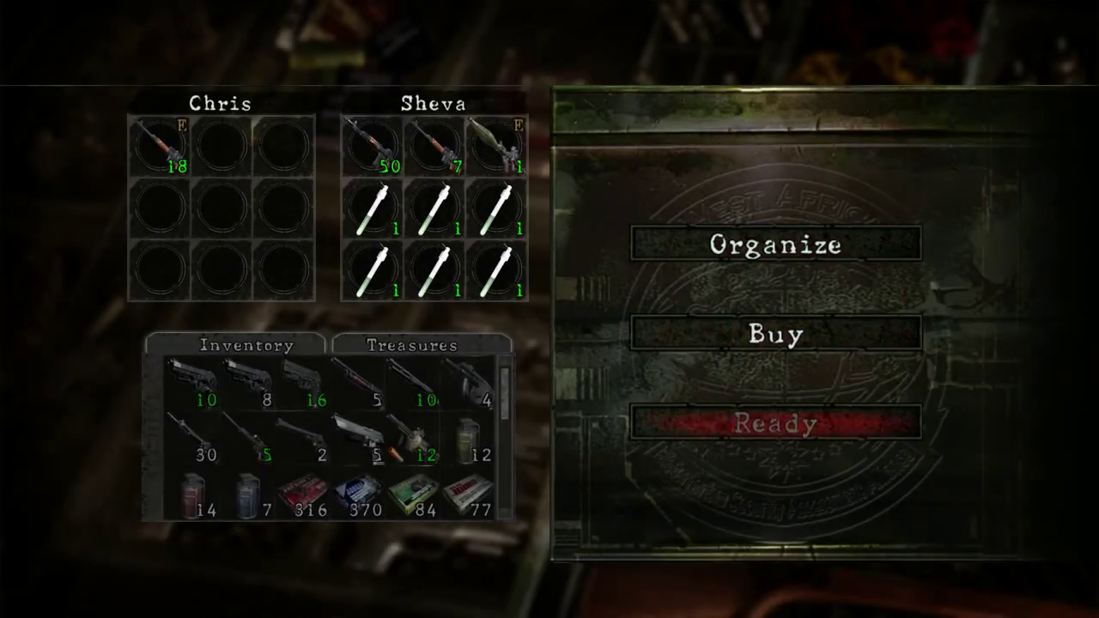
key(Escape)
key(Return)
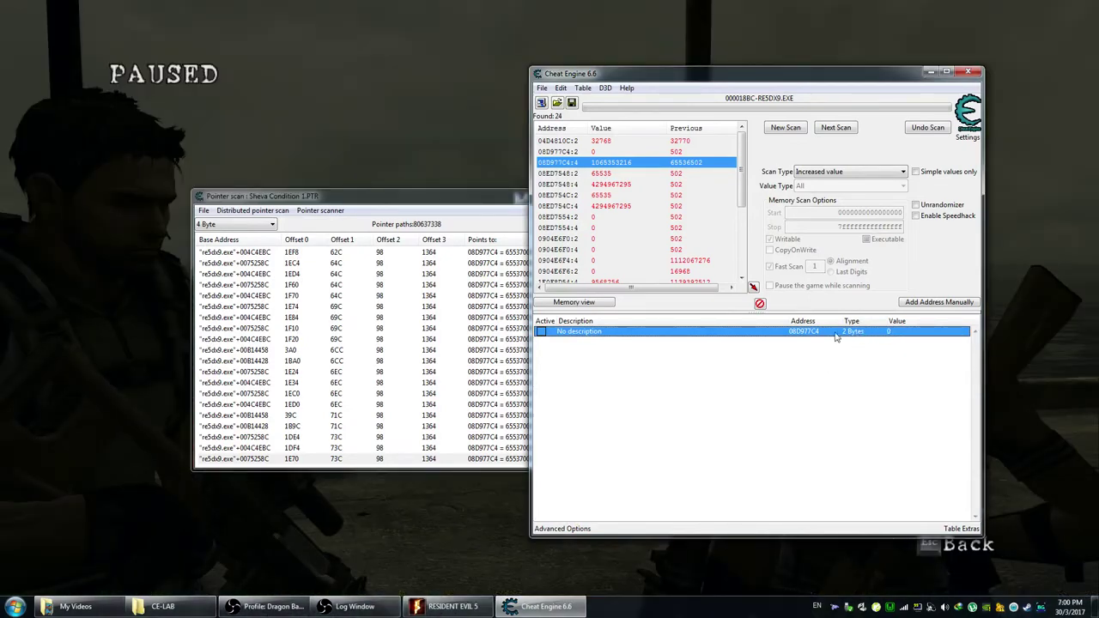
- Test address 08D977C4 in Cheat Engine by setting it to 1000, checking Sheva's health in the game, and setting it to 0
double_click(909, 337)
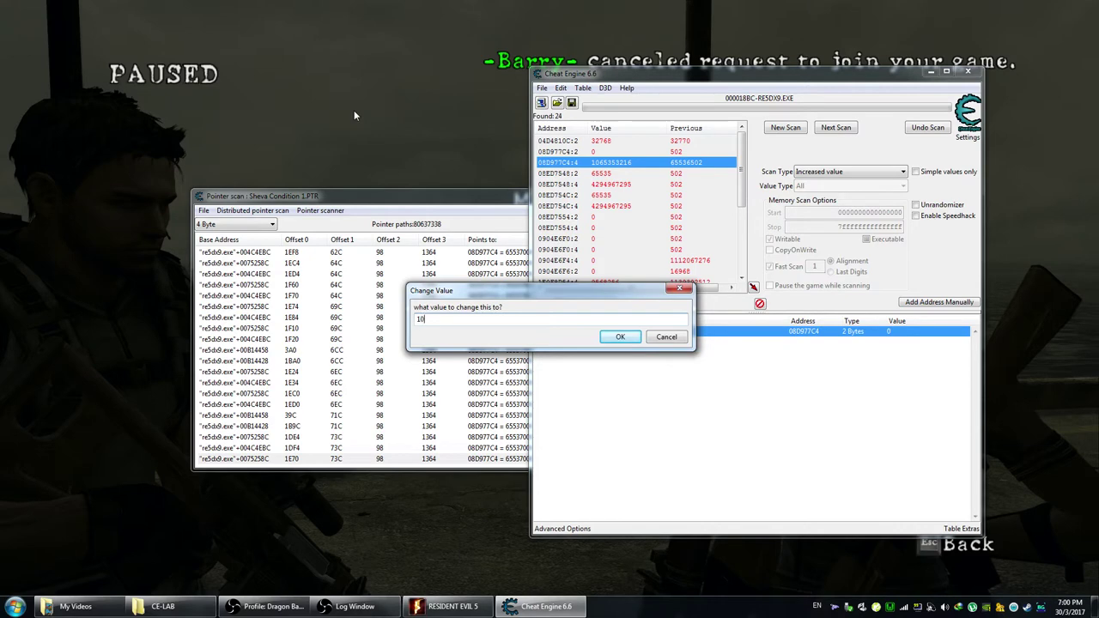
key(Return)
key(alt+Tab)
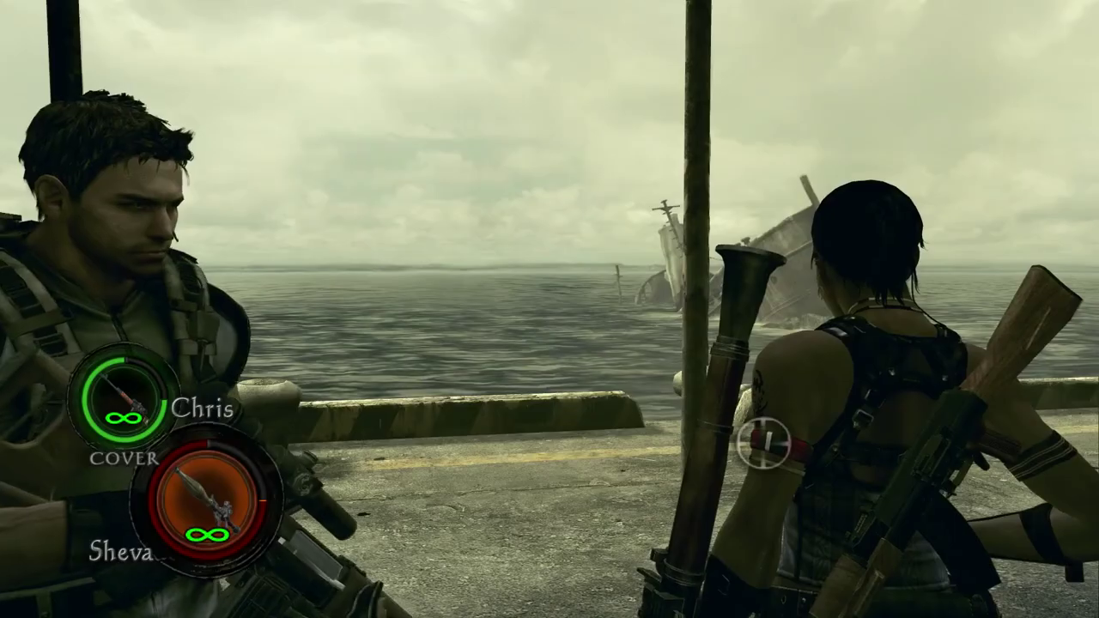
key(alt+Tab)
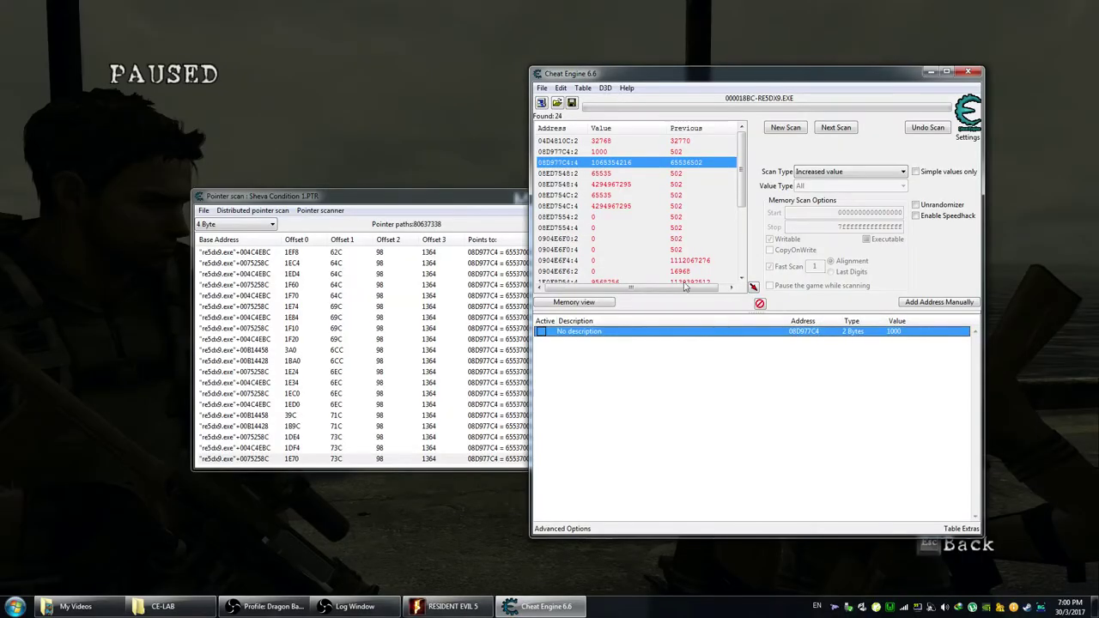
double_click(909, 336)
text(0)
key(Return)
key(alt+Tab)
key(alt+Tab)
- Go down the pointer paths in Sheva Condition 1.PTR and examine where each one points after the stage reload
click(601, 251)
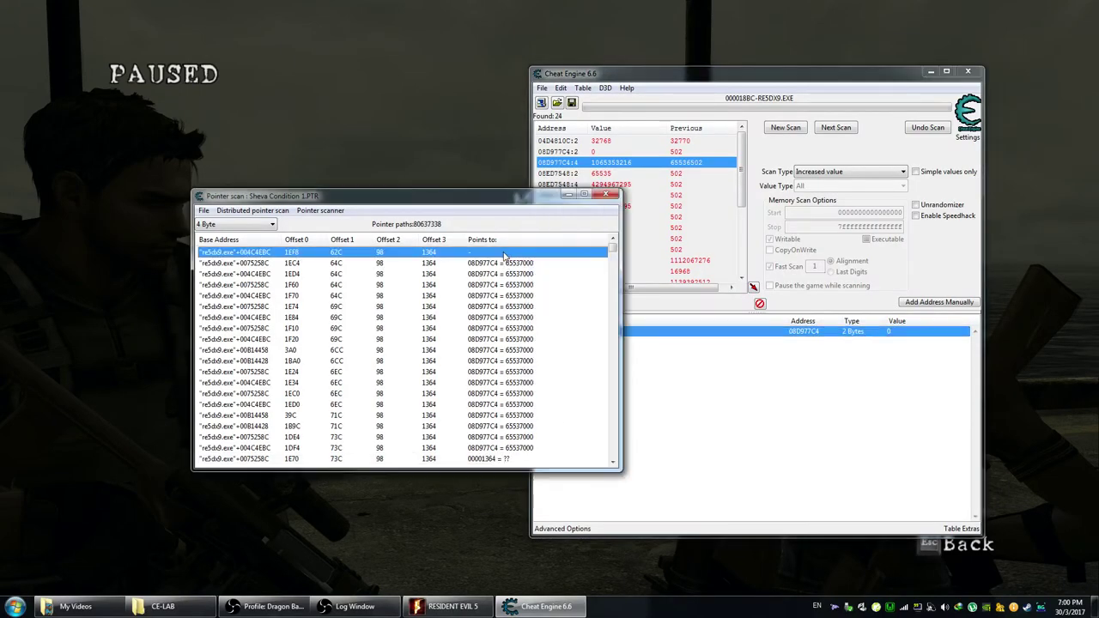
key(Down)
key(Down)
key(Down)
key(Down)
key(Down)
key(Down)
key(Down)
key(Down)
key(Down)
key(Down)
key(Down)
key(Down)
key(Down)
key(Down)
key(Down)
key(Down)
key(Down)
key(Down)
key(Down)
key(Down)
key(Down)
key(Down)
key(Down)
key(Down)
key(Down)
key(Down)
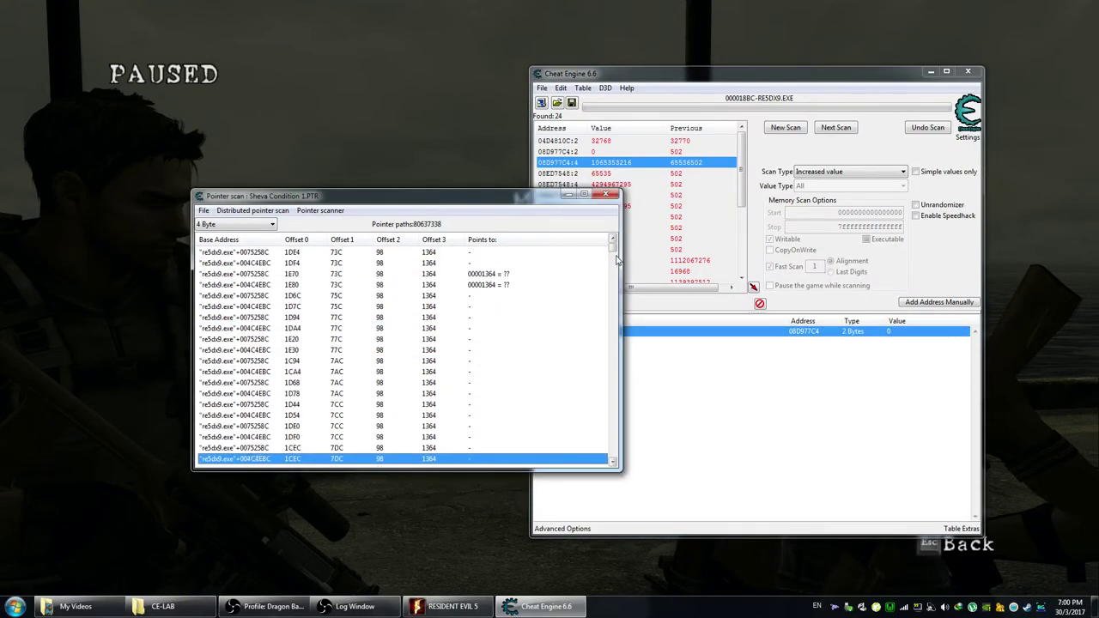
click(504, 275)
key(Down)
key(Down)
key(Down)
key(Down)
key(Down)
key(Down)
key(Down)
key(Down)
key(Down)
key(Down)
key(Down)
key(Down)
key(Down)
key(Down)
key(Down)
key(Down)
key(Down)
key(Down)
key(Down)
key(Down)
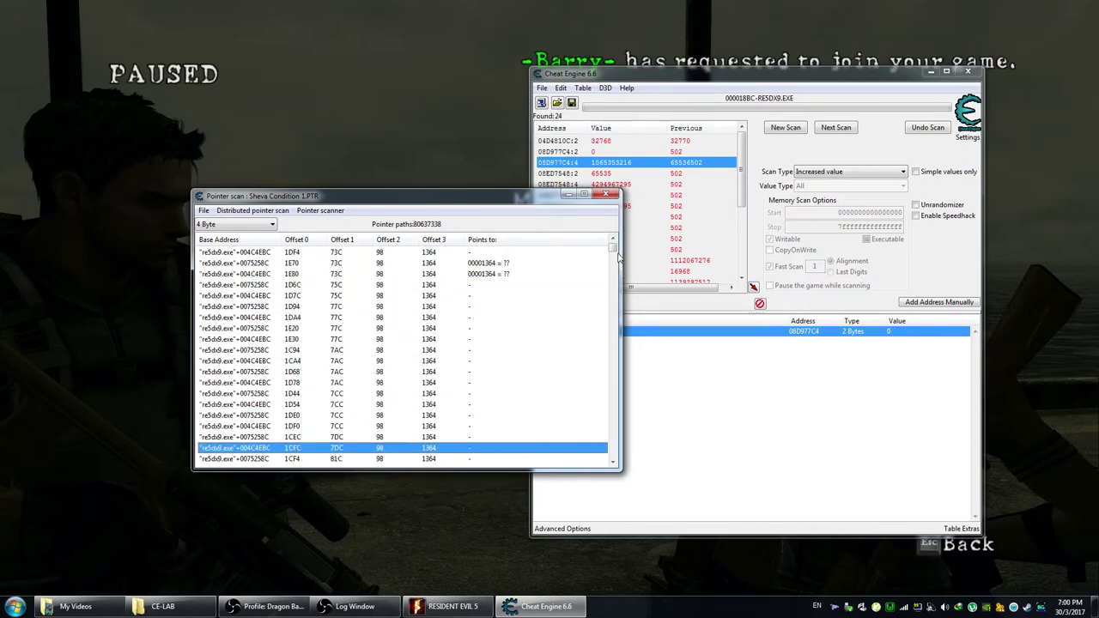
- Switch to Resident Evil 5 and quit the stage again, declining to overwrite the equipment and status
key(alt+Tab)
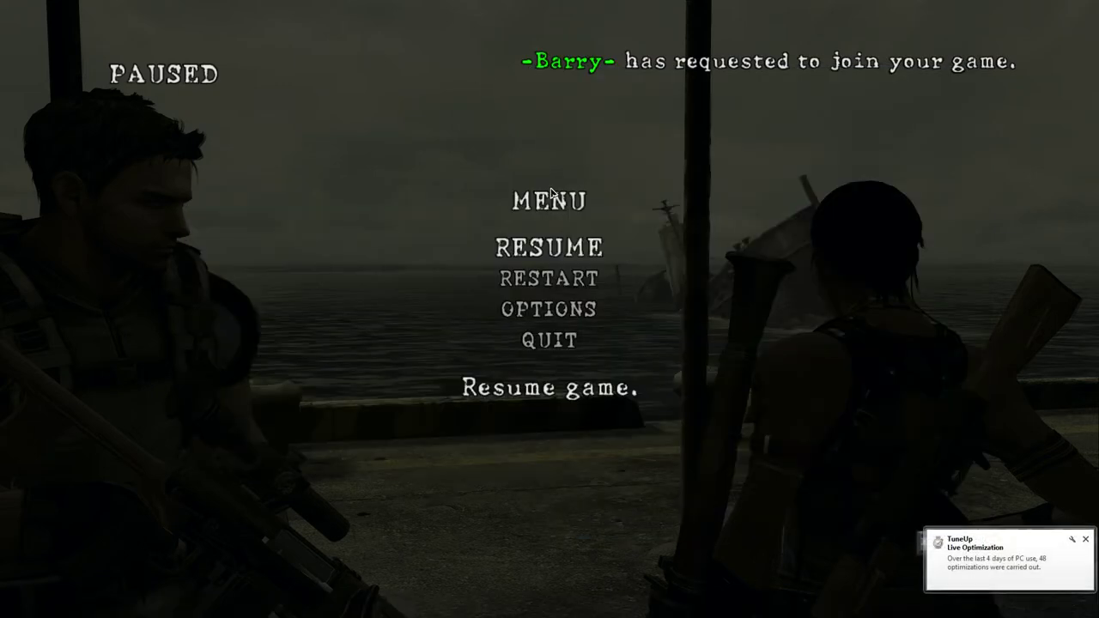
click(567, 352)
click(486, 368)
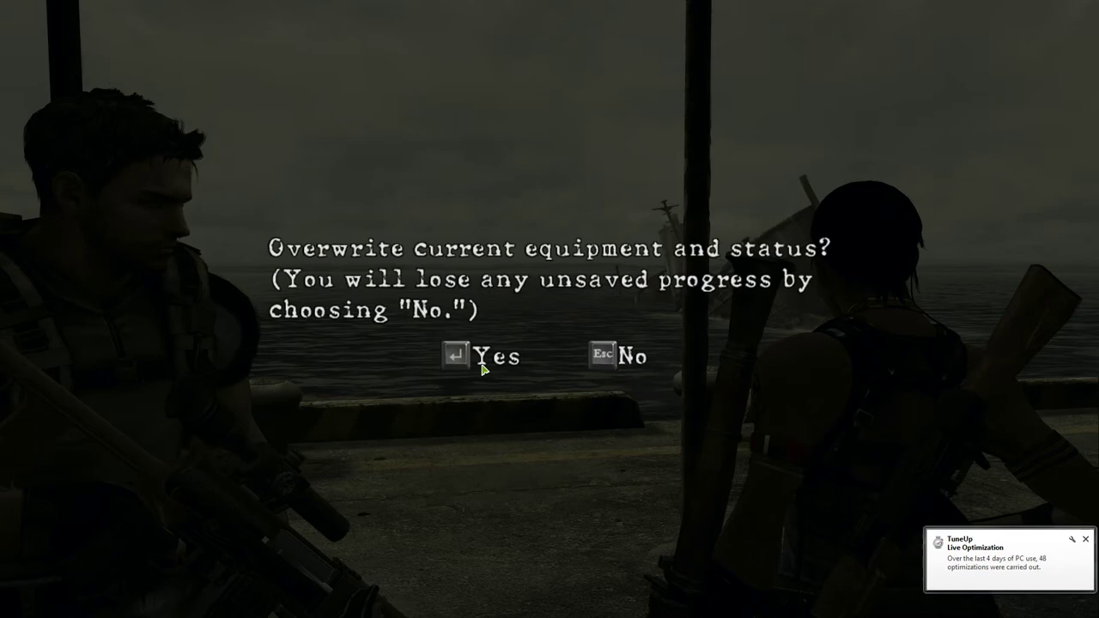
click(626, 358)
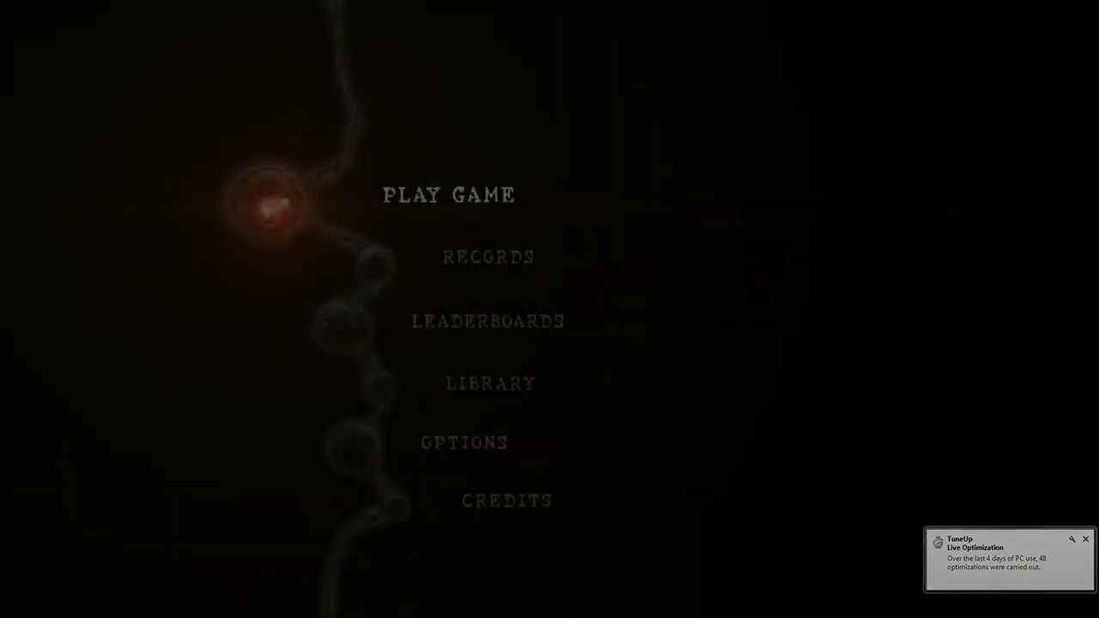
- Continue the game with the network selection set to Local and start the game session
click(444, 208)
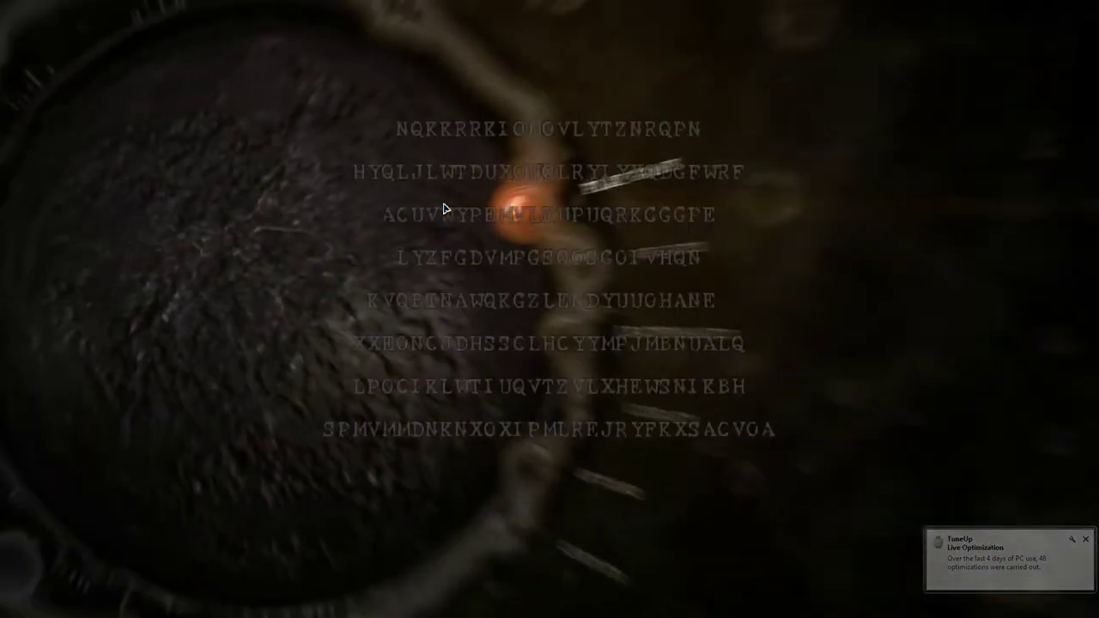
click(514, 140)
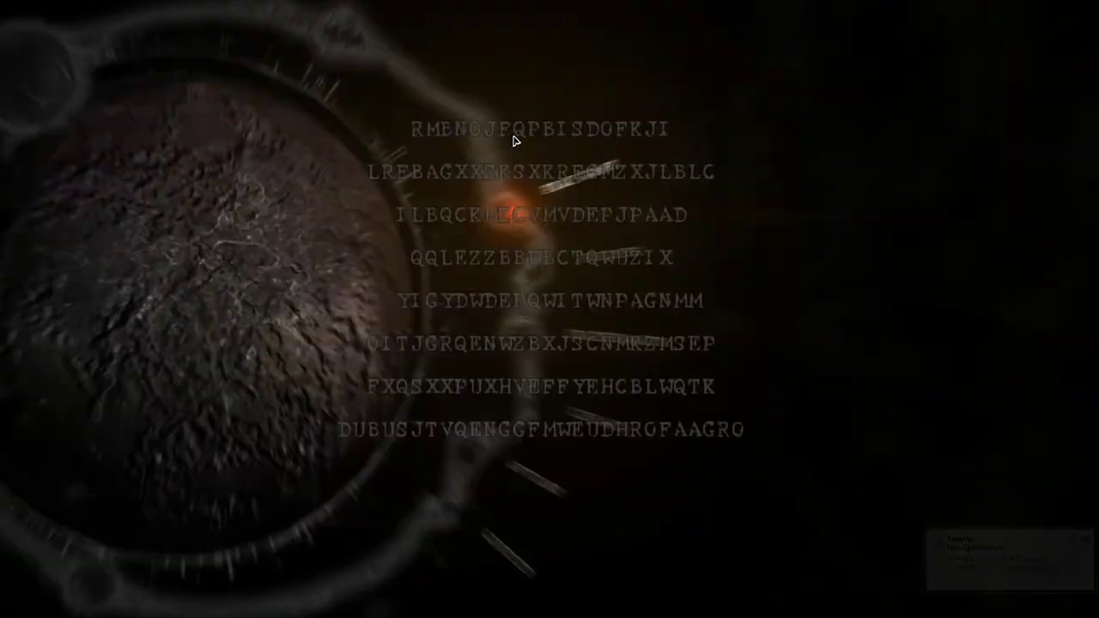
key(Return)
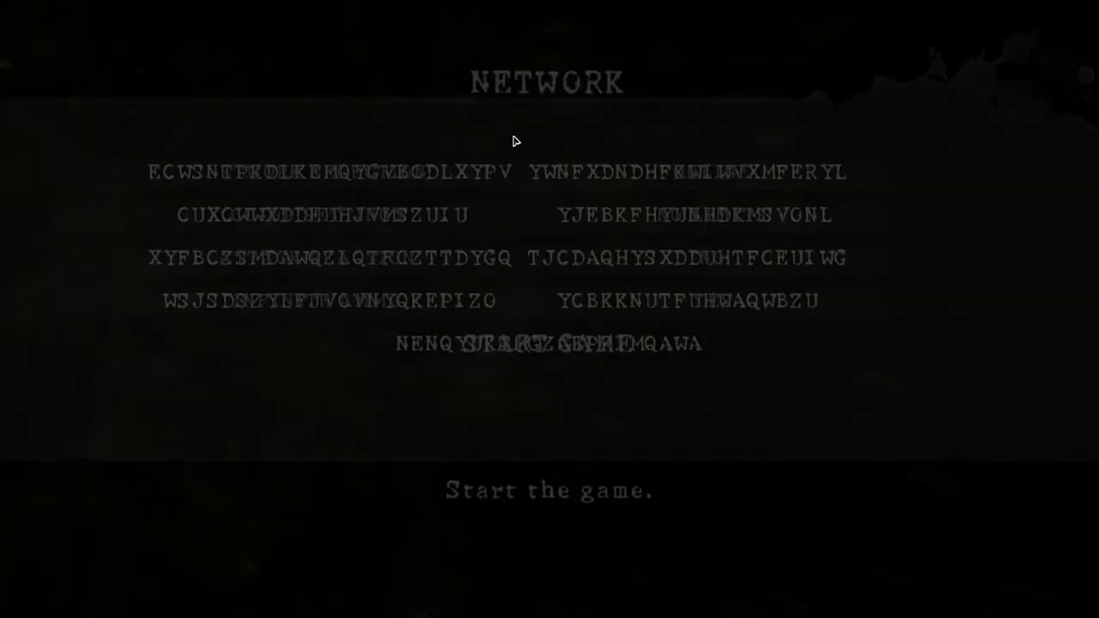
key(Up)
key(Up)
key(Up)
key(Up)
key(Left)
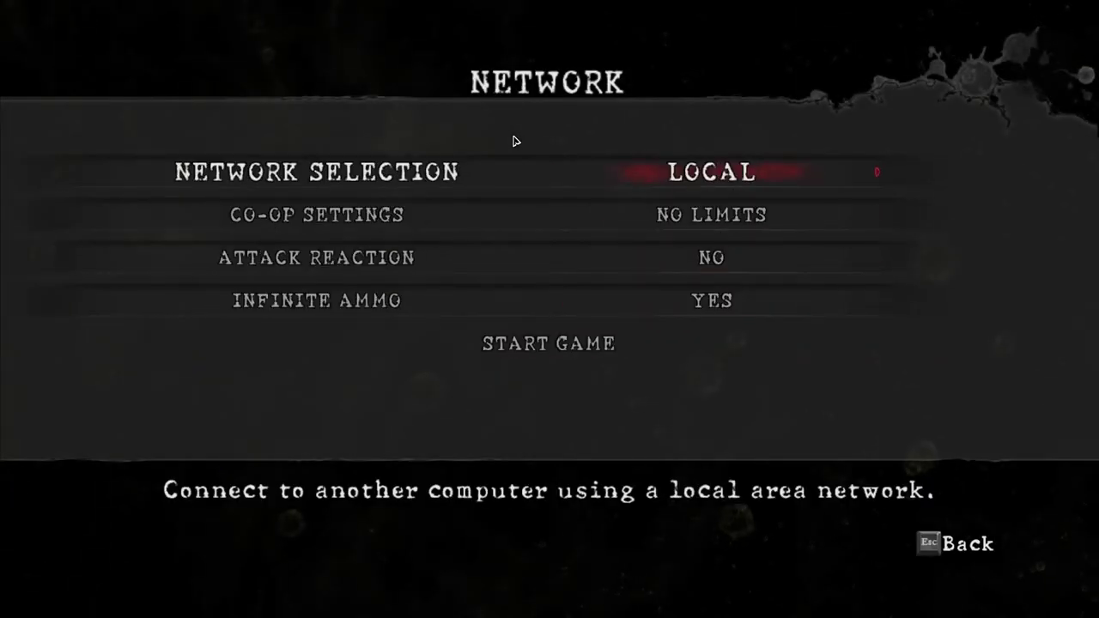
key(Down)
key(Down)
key(Down)
key(Down)
key(Return)
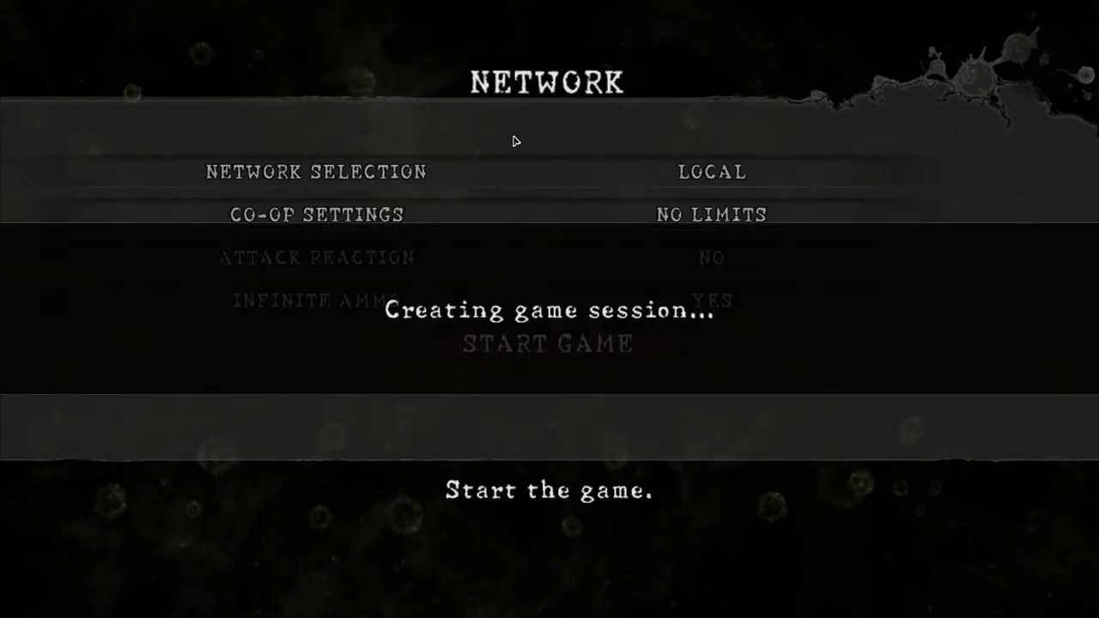
- Choose Ready on the equipment screen to load the stage
key(Down)
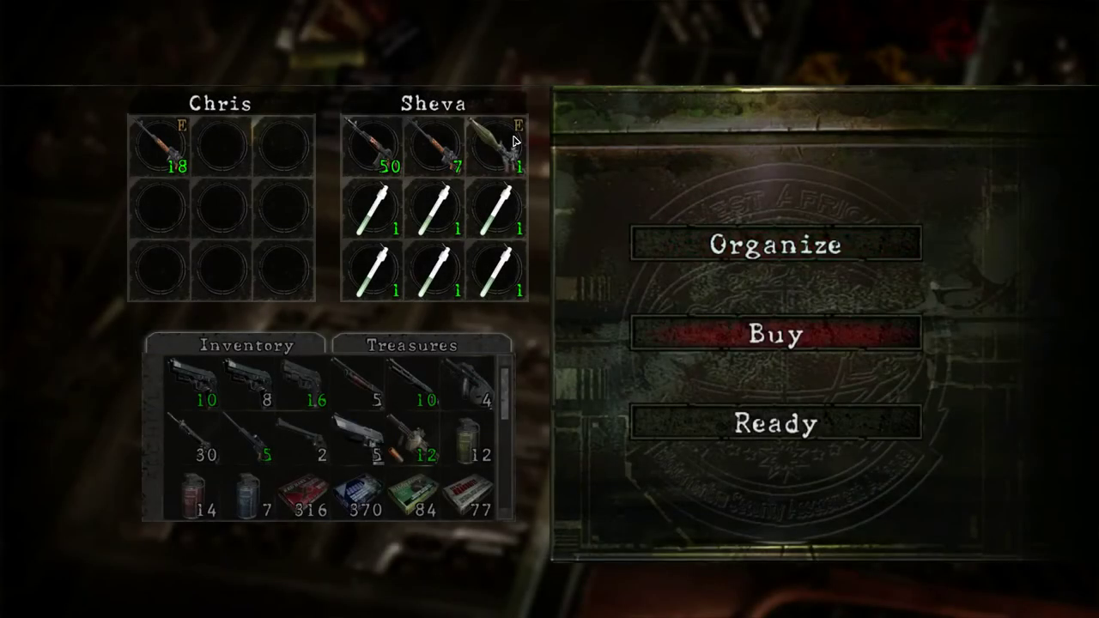
key(Down)
key(Escape)
key(Return)
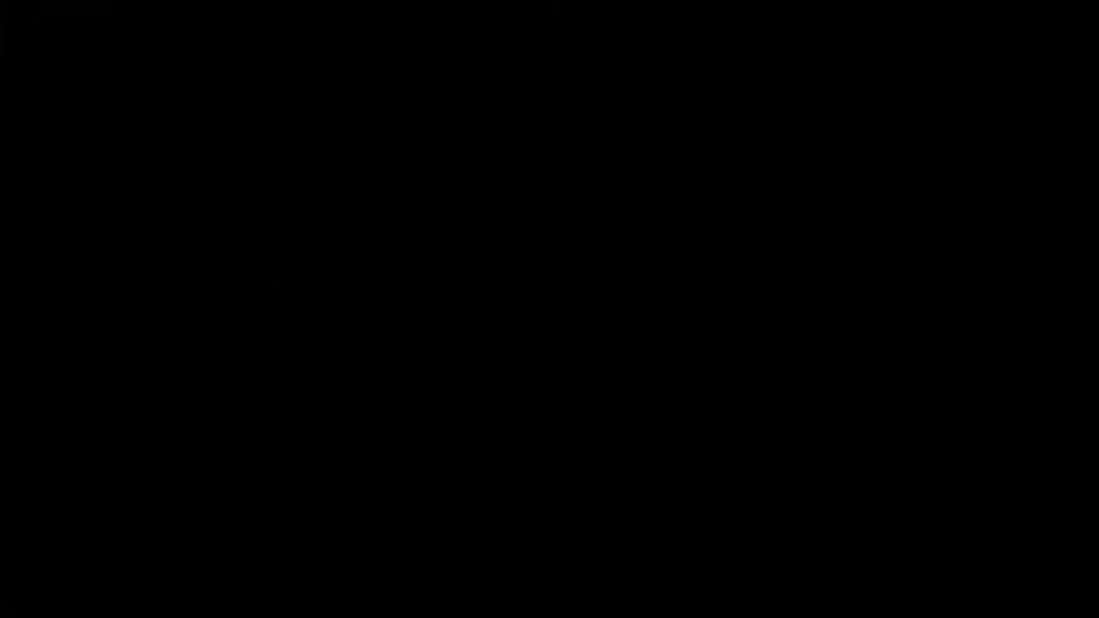
key(alt+Tab)
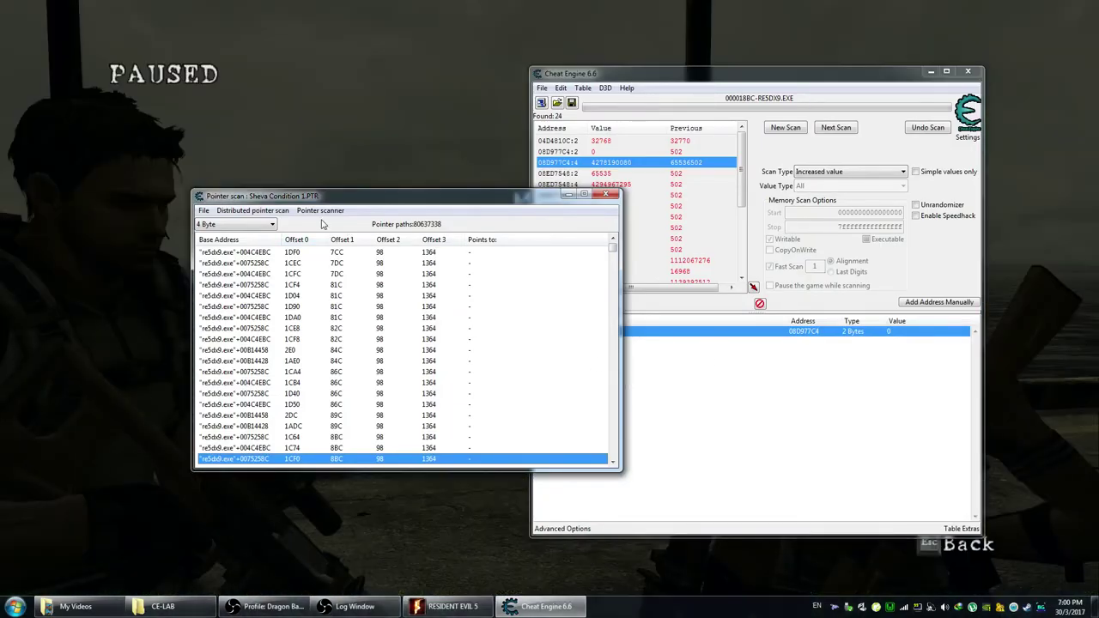
click(321, 211)
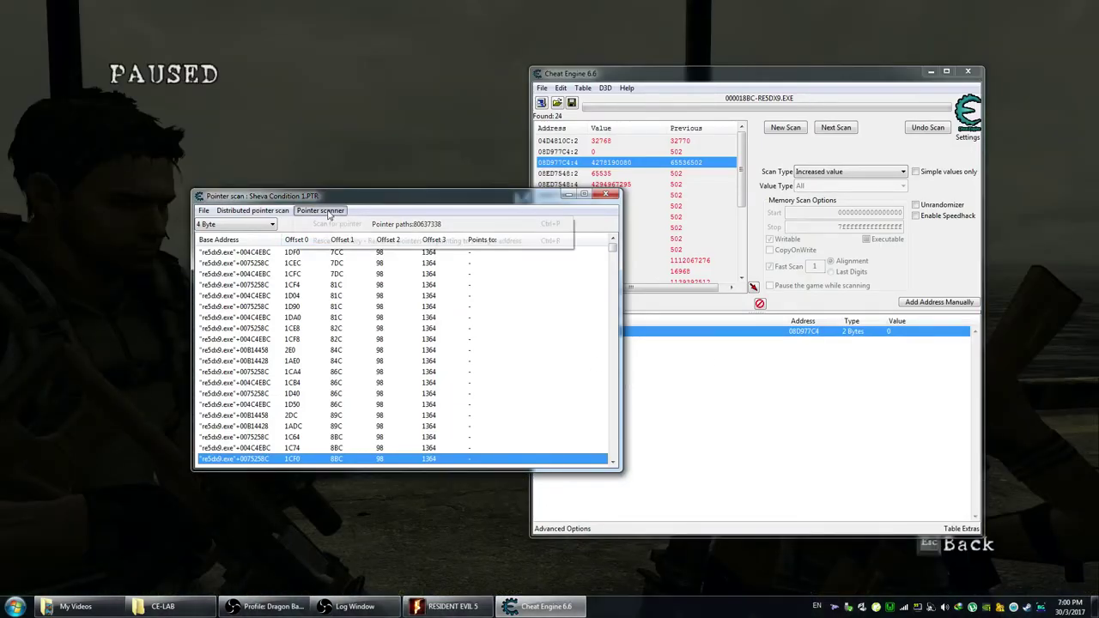
click(350, 241)
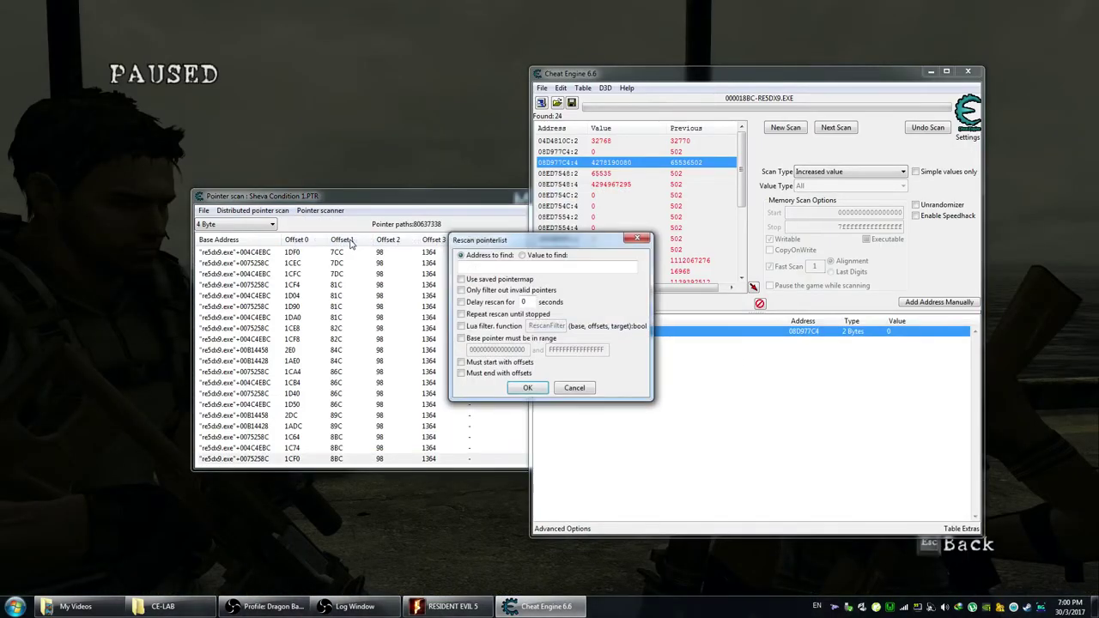
click(554, 256)
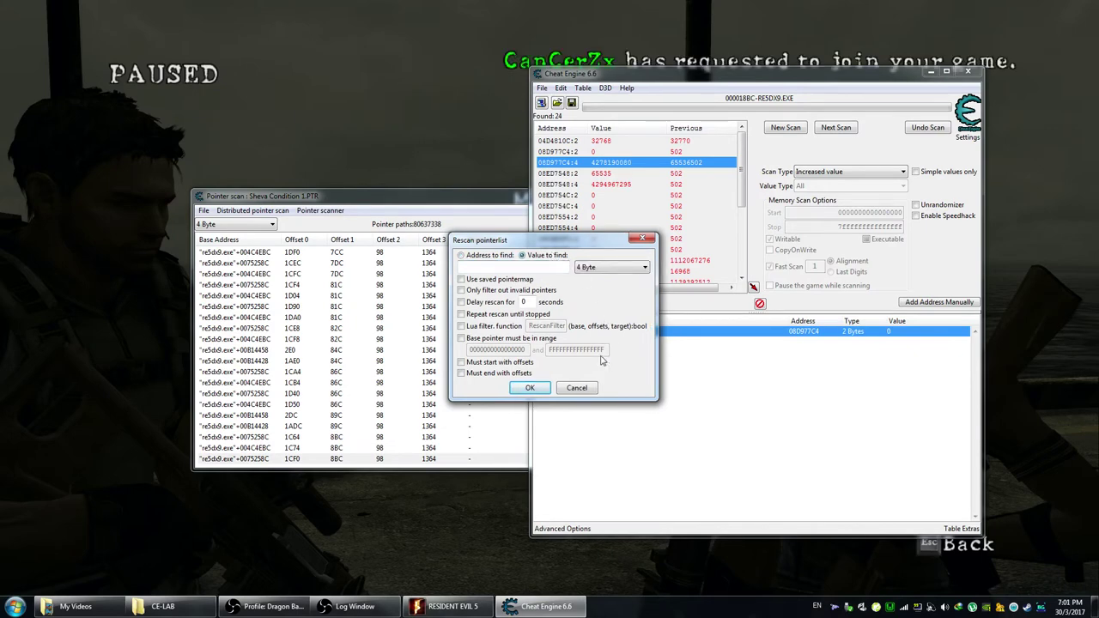
click(590, 388)
- Switch to Resident Evil 5 and quit the current stage to the main menu
click(425, 114)
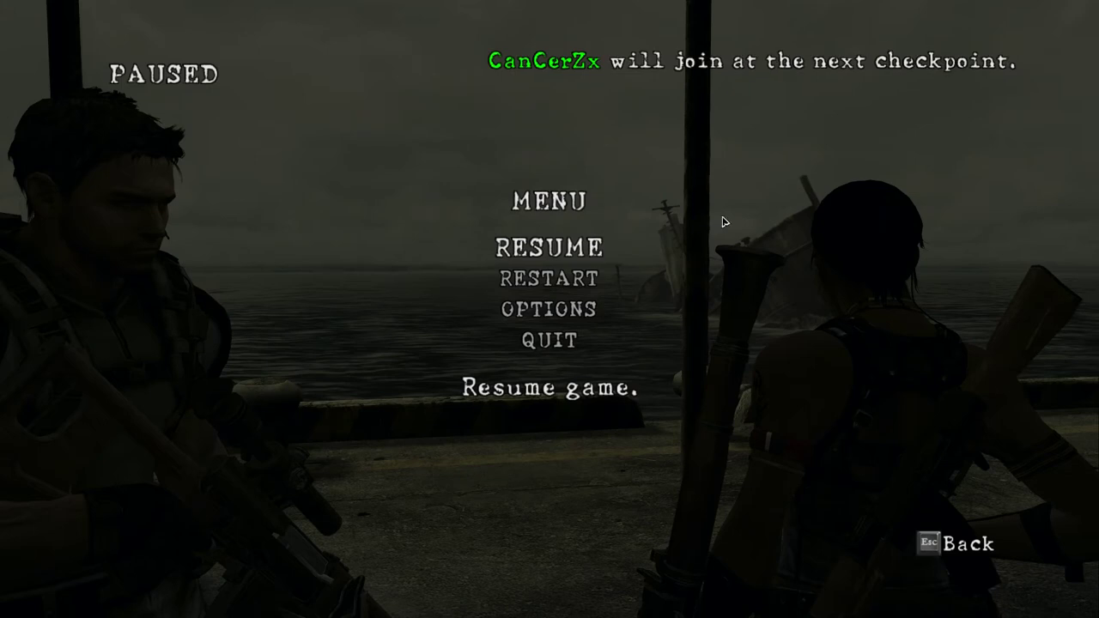
click(573, 341)
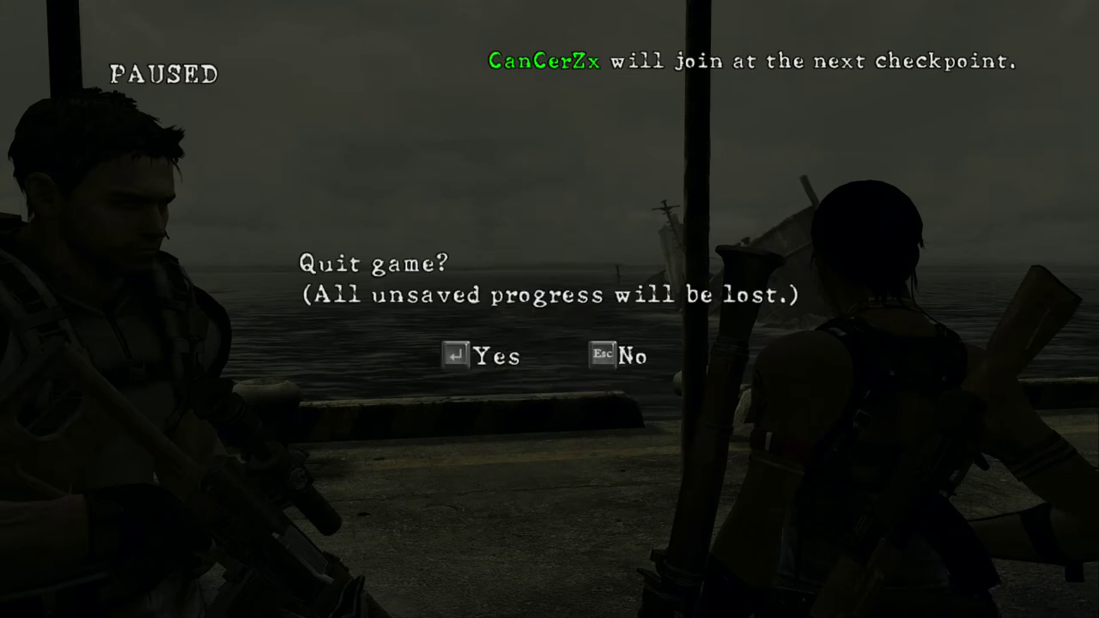
click(481, 364)
key(Return)
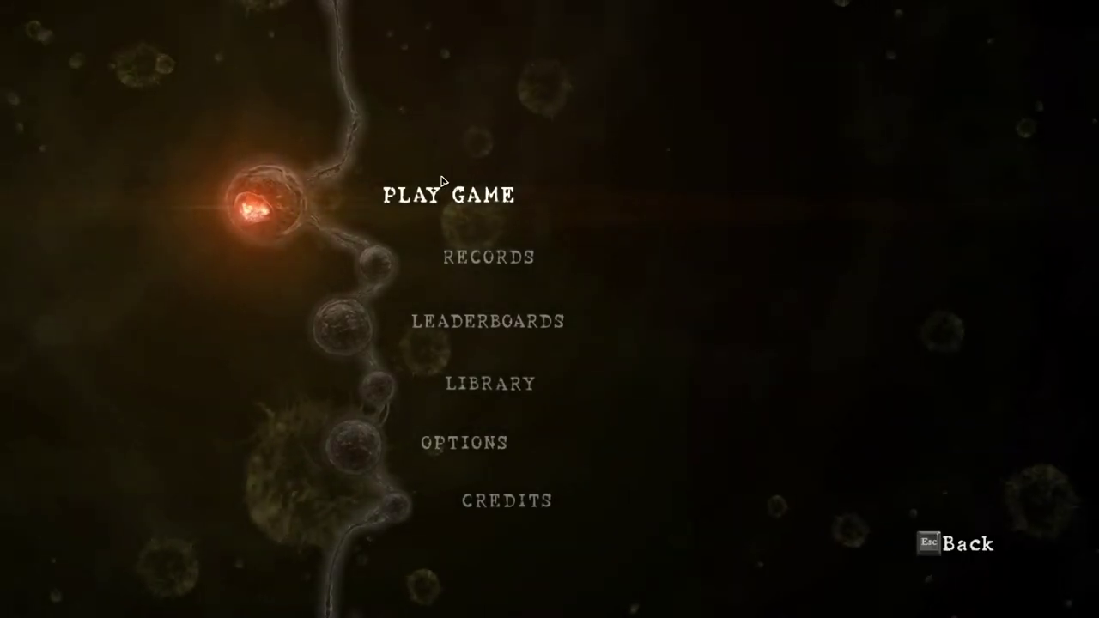
- Continue the game with the network selection set to Local and the co-op settings set to Rogue
click(442, 182)
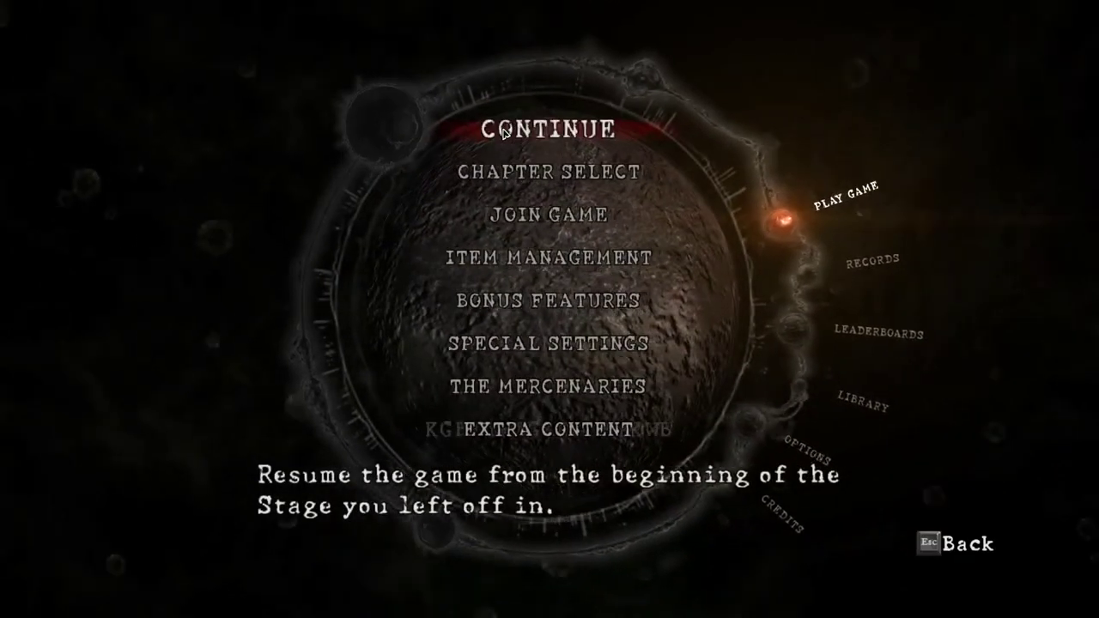
click(504, 131)
key(Return)
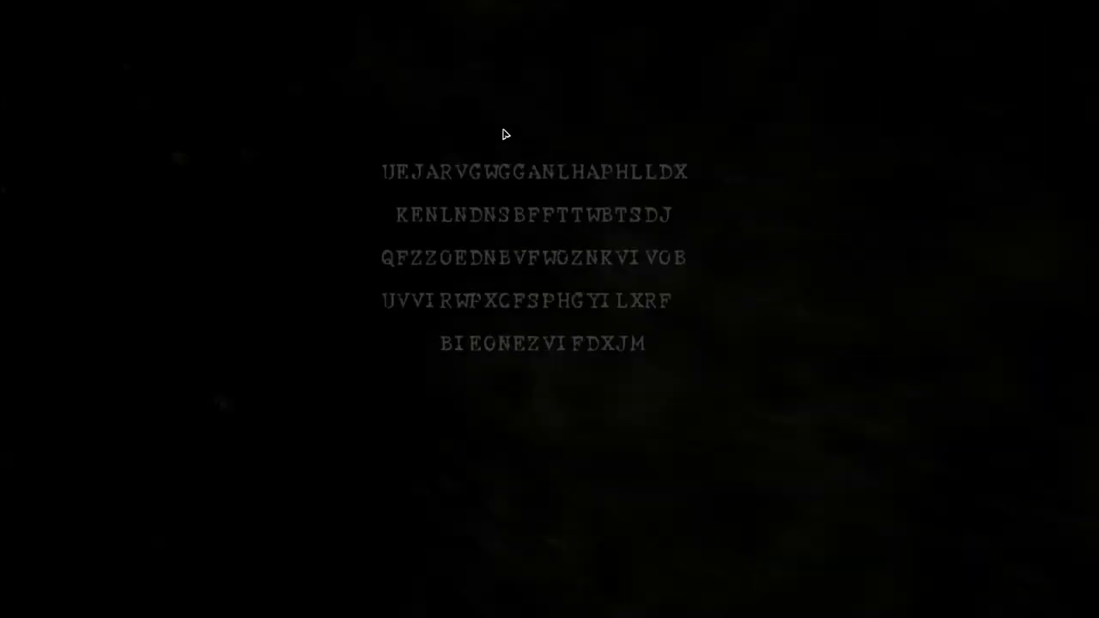
key(Up)
key(Up)
key(Up)
key(Up)
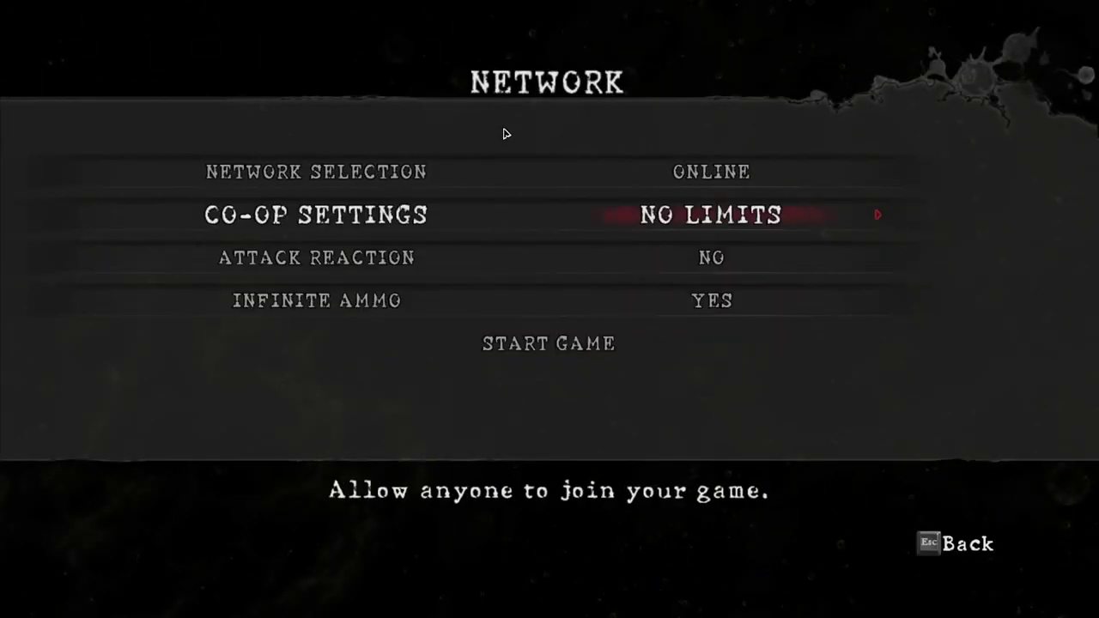
key(Right)
key(Down)
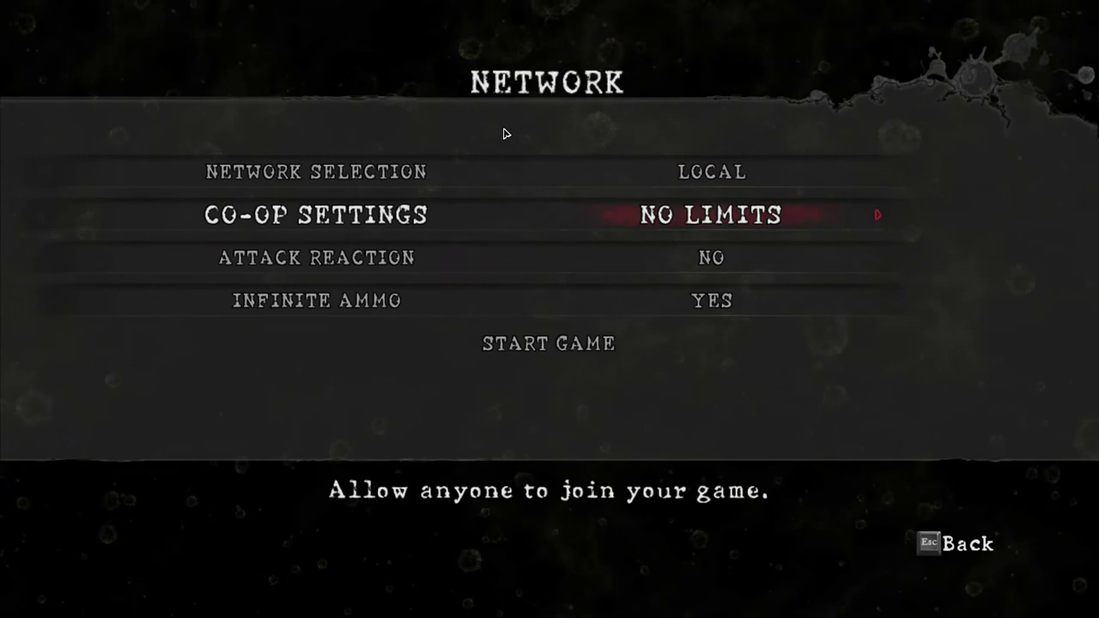
key(Right)
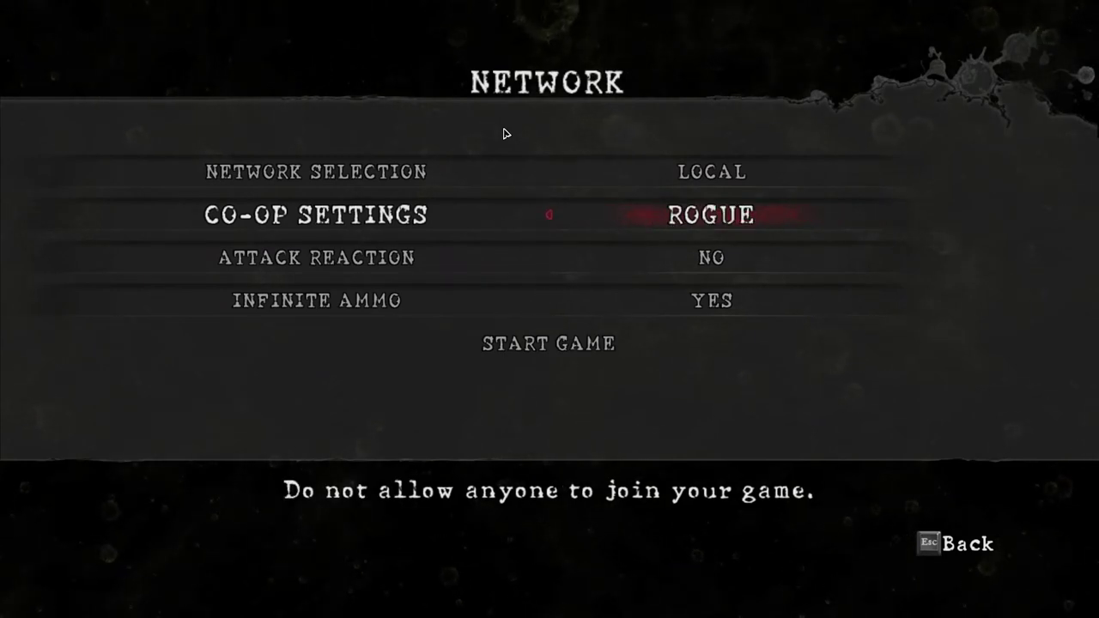
- Start the game session, choose Ready on the equipment screen and confirm exiting it to load the stage
key(Down)
key(Down)
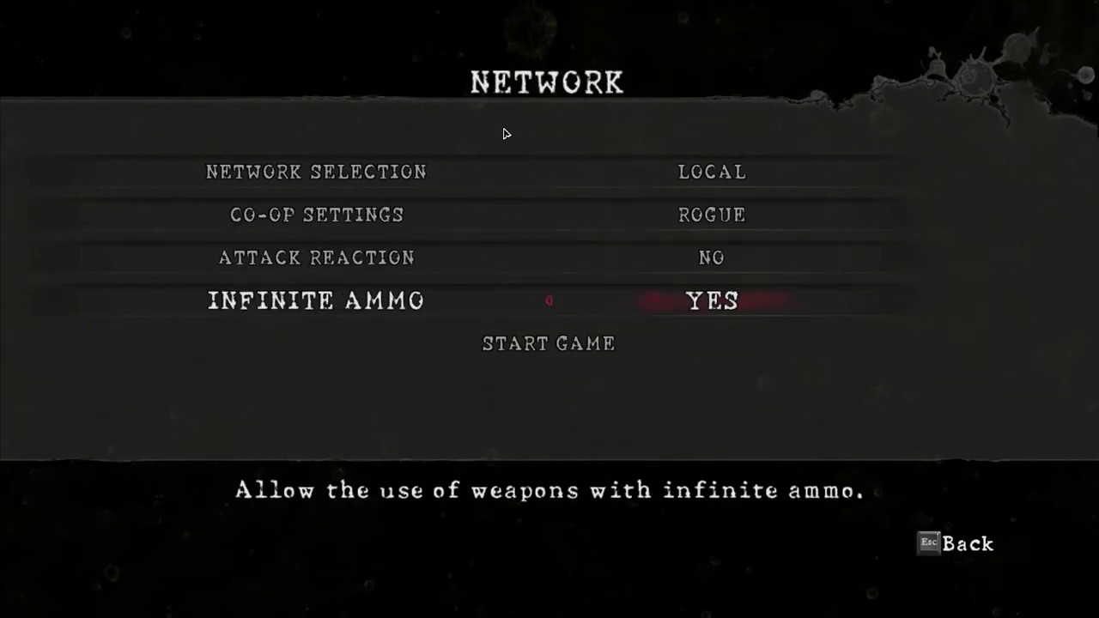
key(Down)
key(Return)
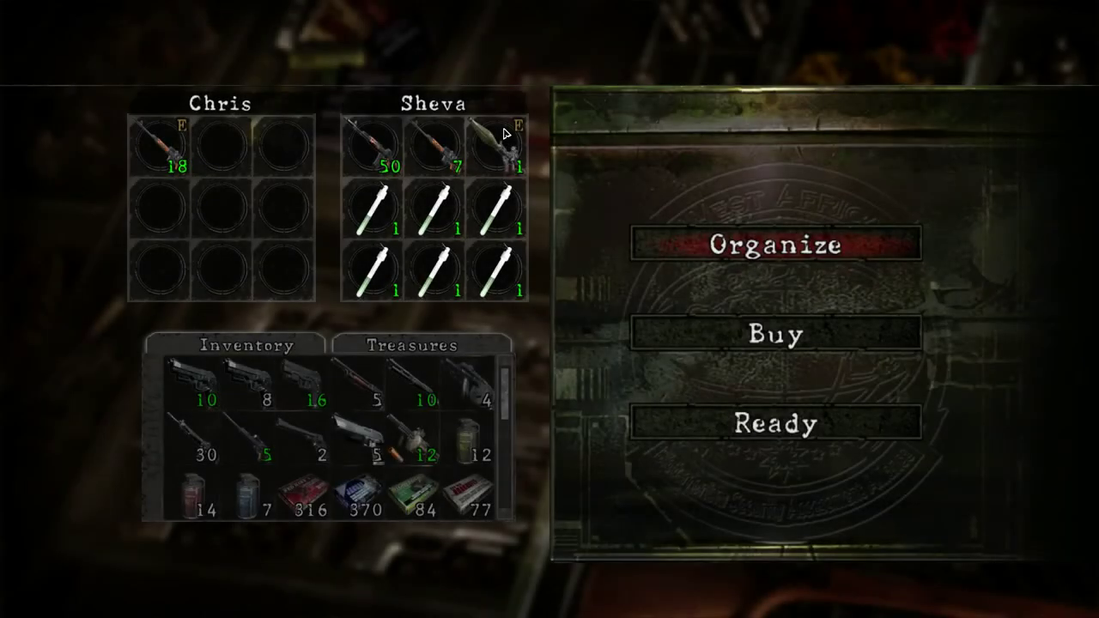
key(Down)
key(Down)
key(Return)
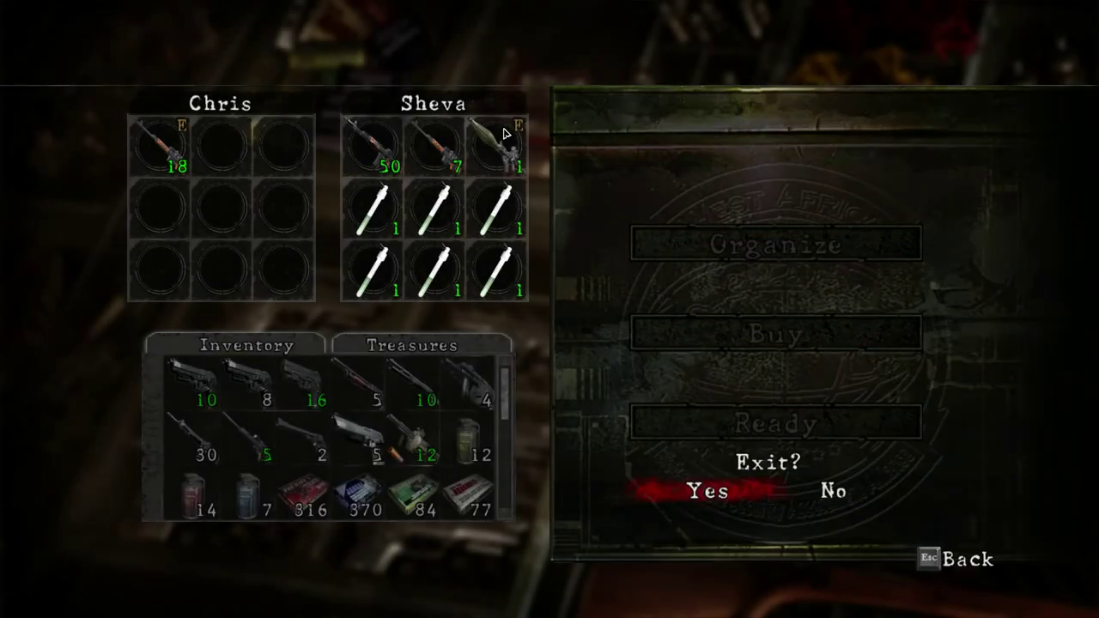
key(Return)
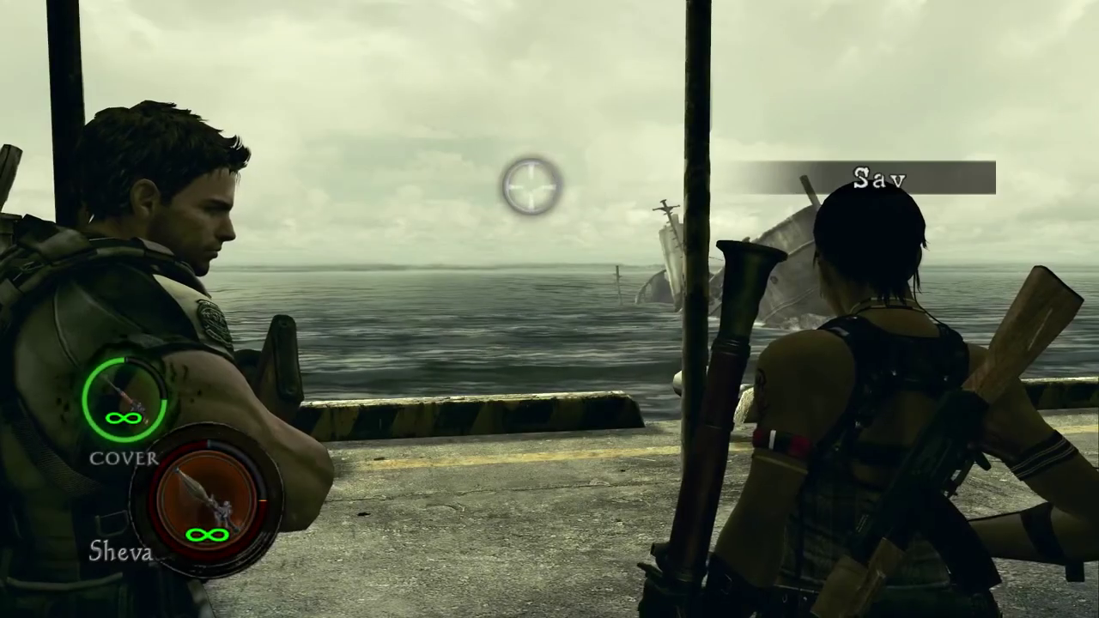
key(alt+Tab)
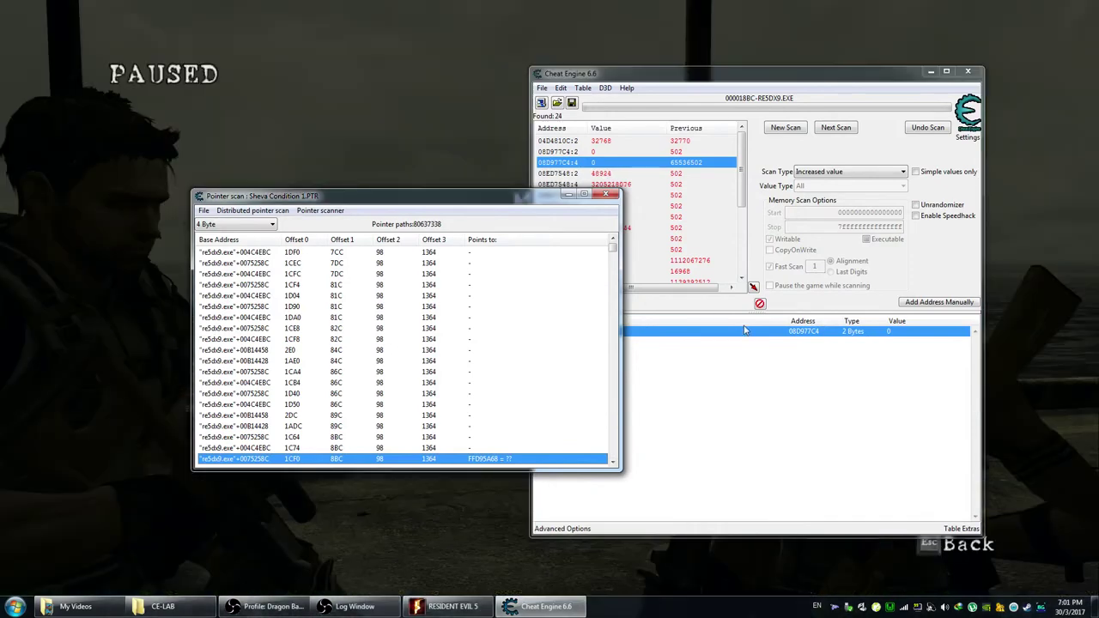
click(333, 211)
click(337, 230)
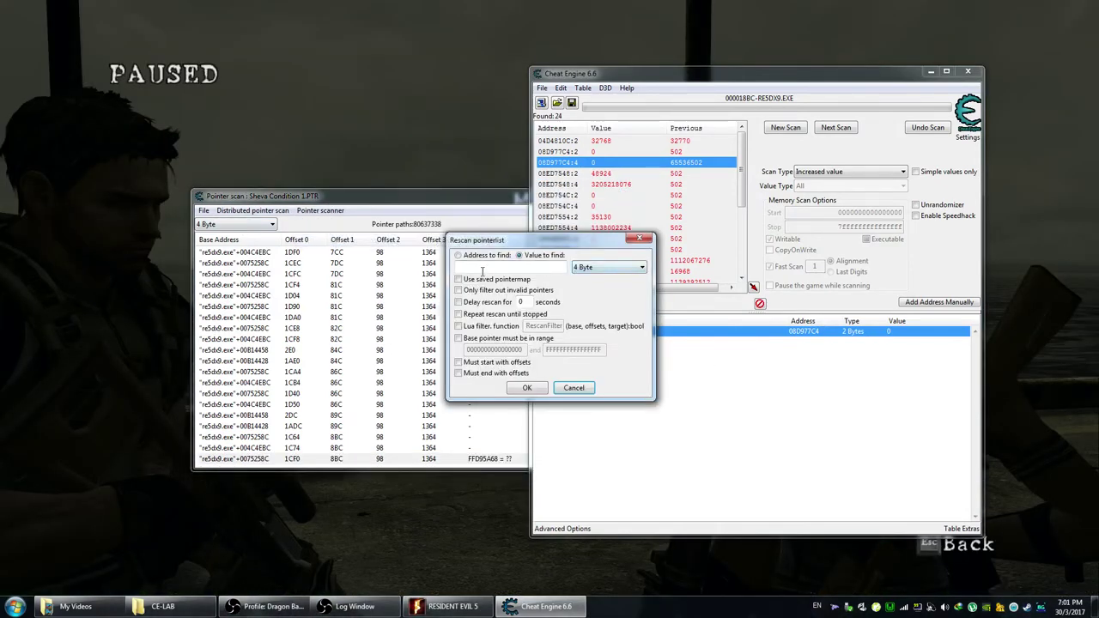
click(627, 267)
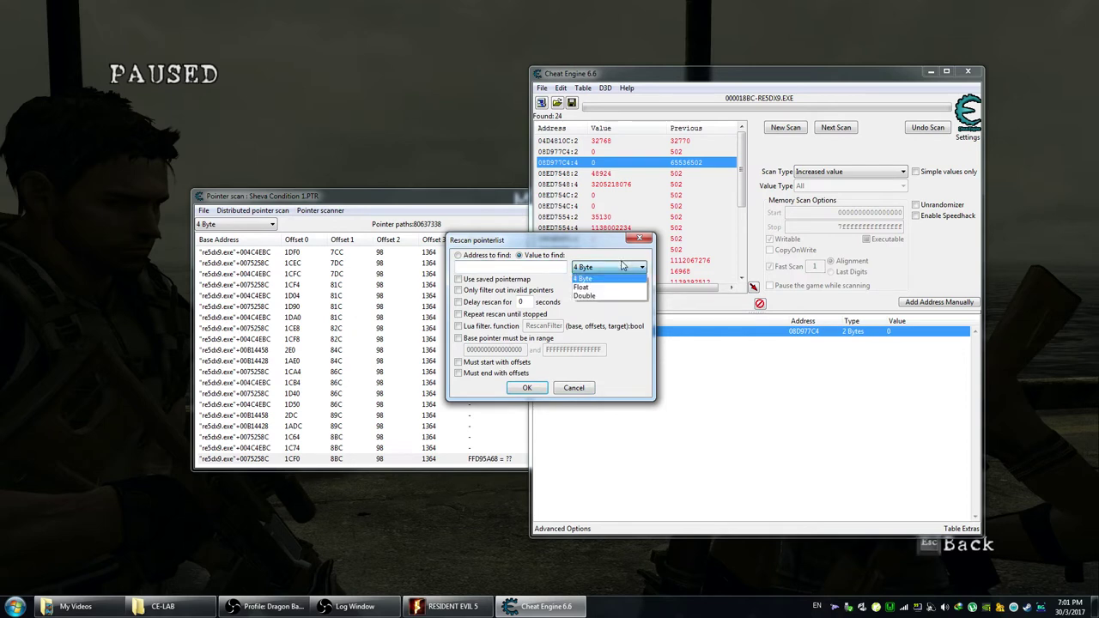
click(605, 276)
click(646, 241)
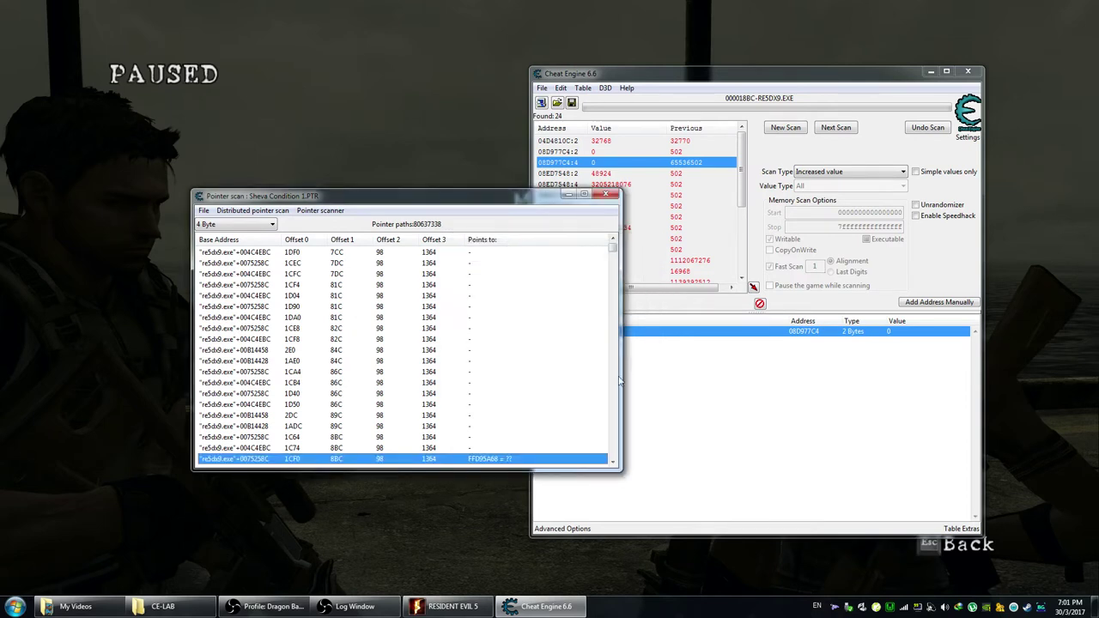
click(756, 343)
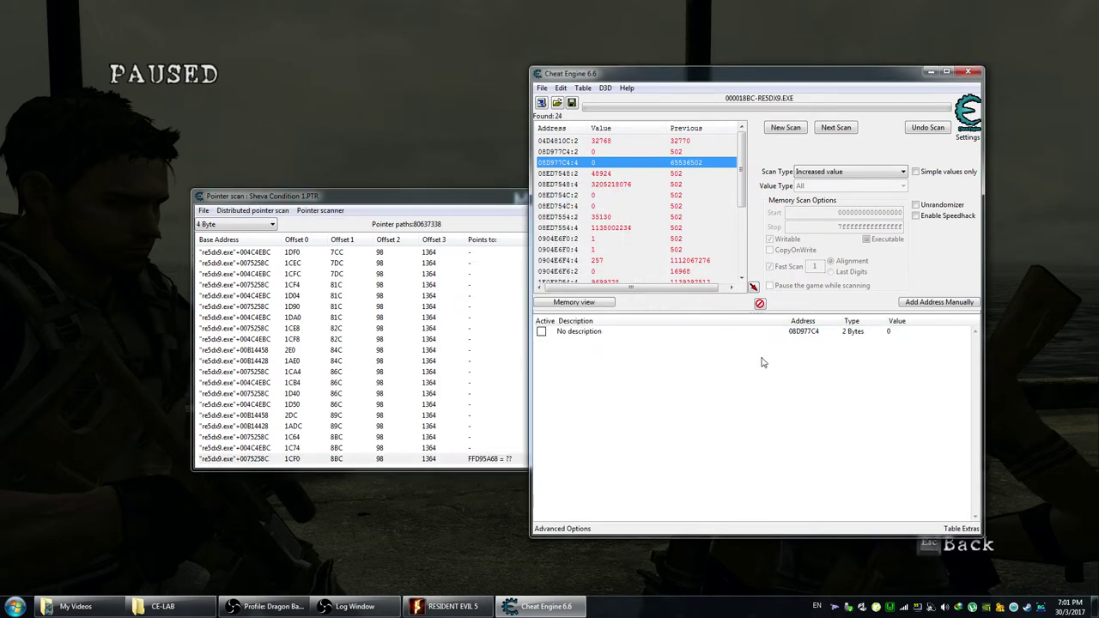
click(457, 99)
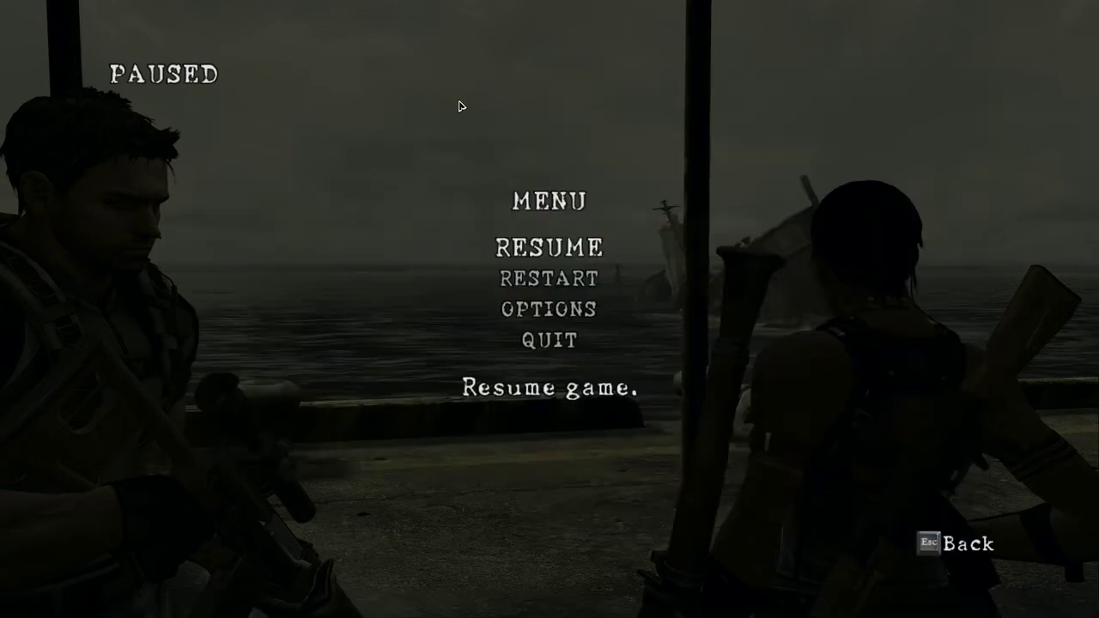
key(Escape)
key(alt+Tab)
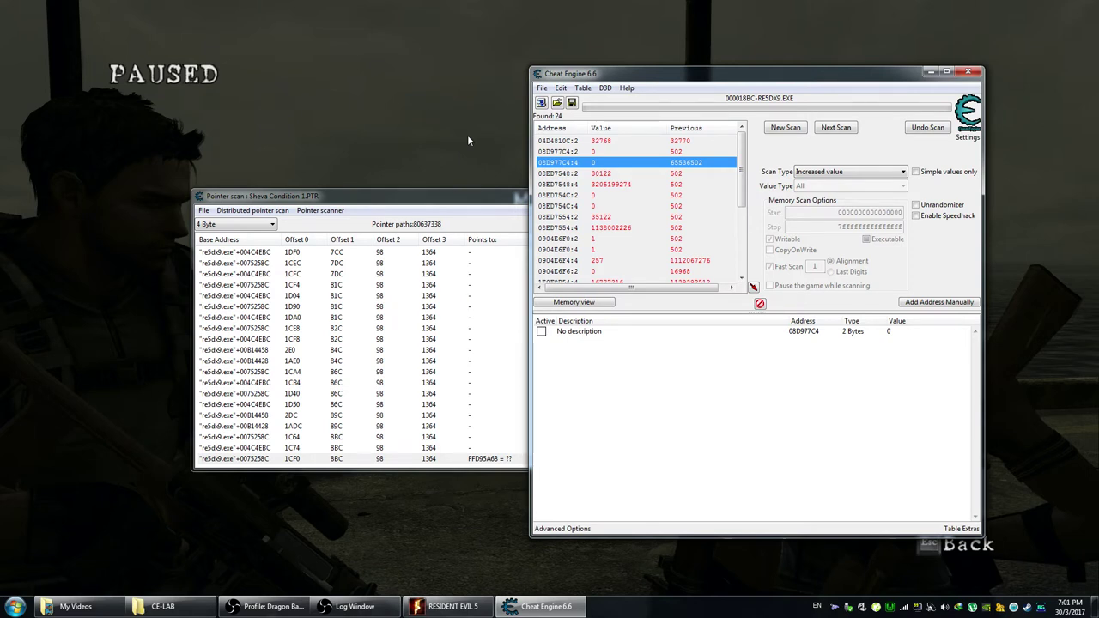
key(alt+Tab)
key(Escape)
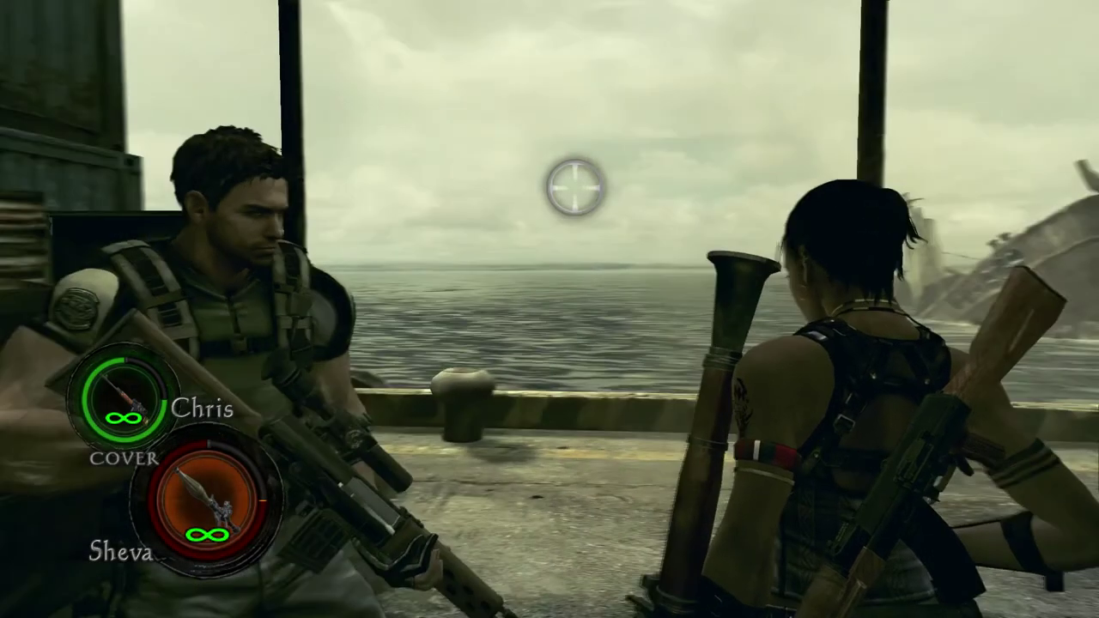
- Switch to Cheat Engine and start a new first scan for an unknown initial value with value type All
key(alt+Tab)
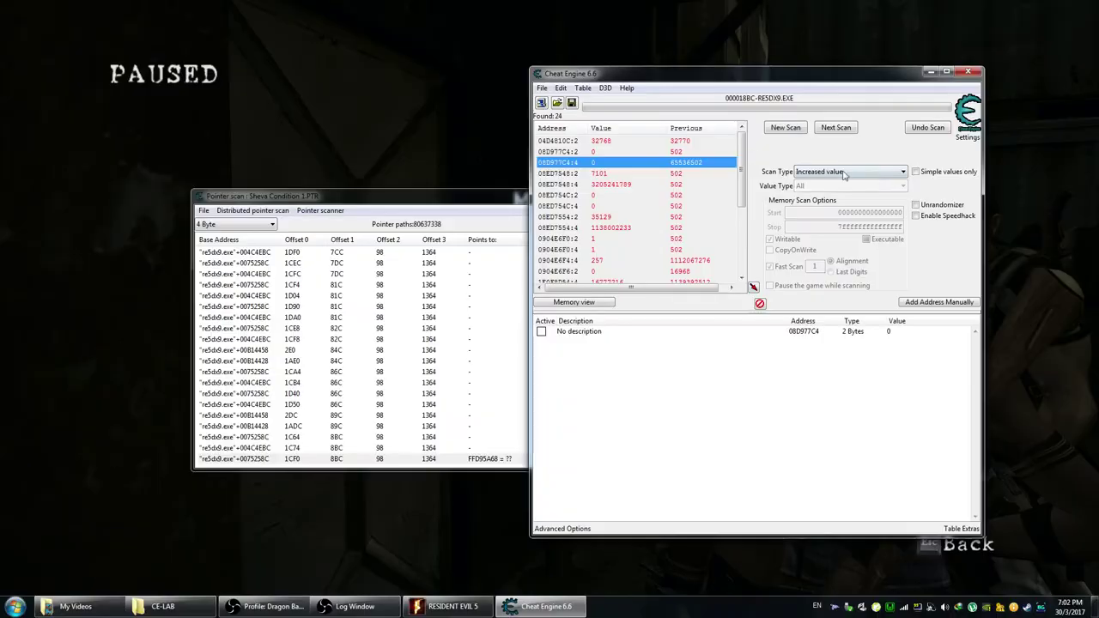
click(785, 128)
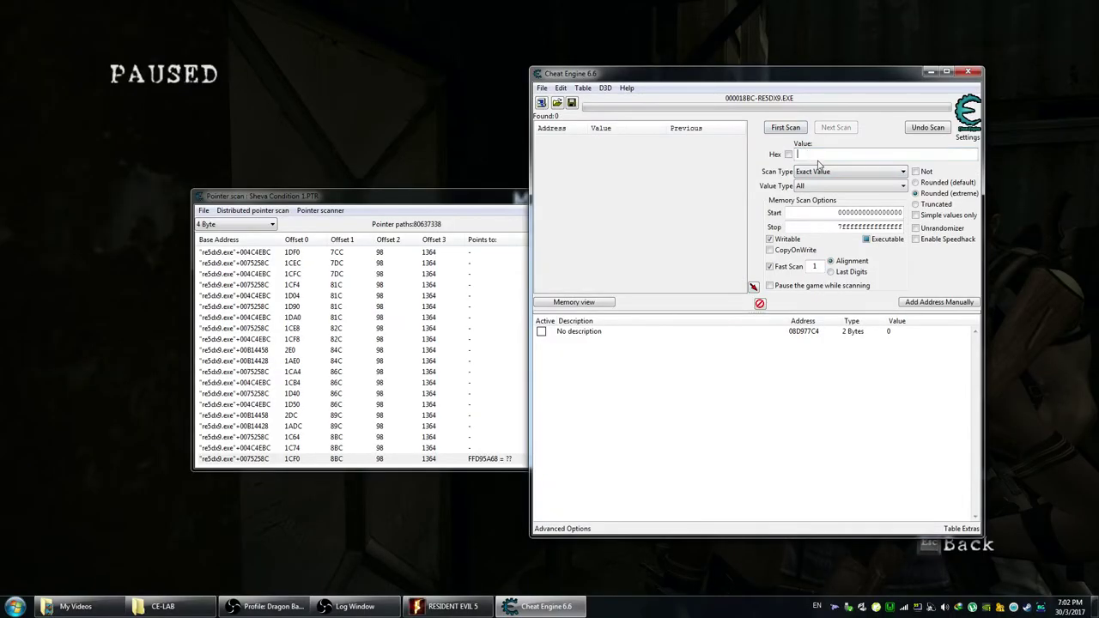
click(840, 168)
click(839, 166)
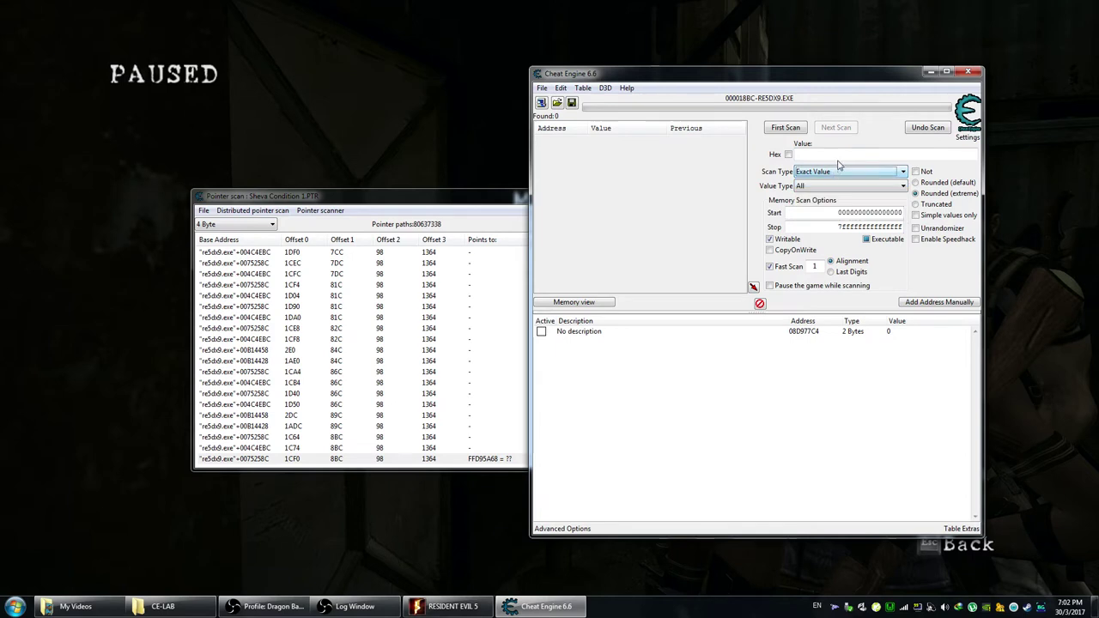
click(839, 173)
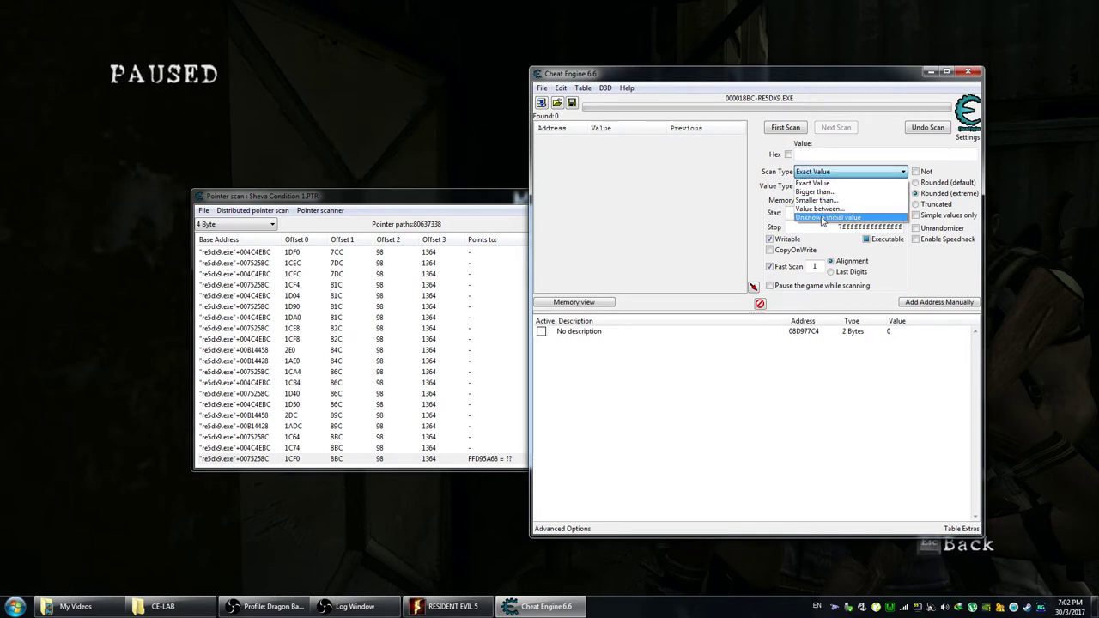
click(822, 218)
click(791, 132)
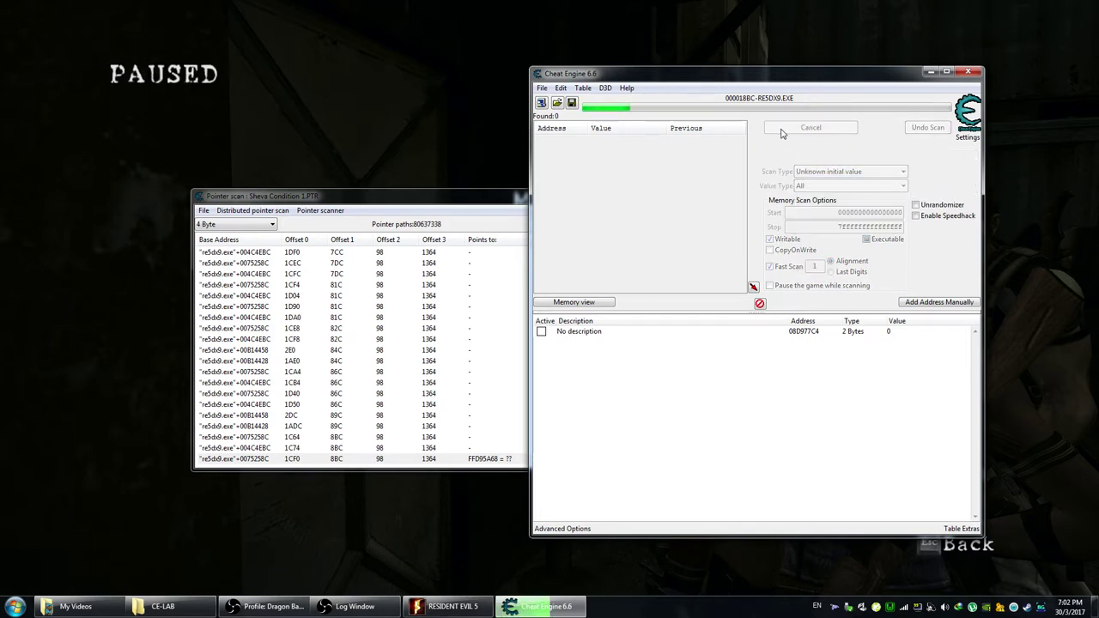
- Switch to Resident Evil 5, resume play and use a healing item from Sheva's inventory to restore her health
key(alt+Tab)
key(Escape)
key(Tab)
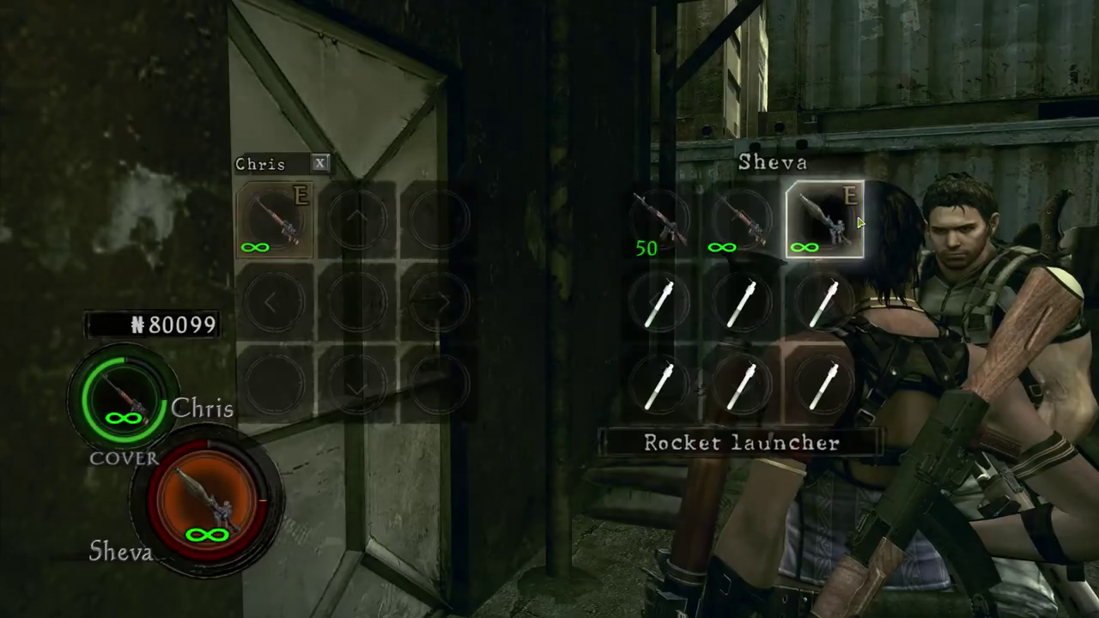
key(Down)
key(Left)
key(Left)
key(Tab)
click(700, 280)
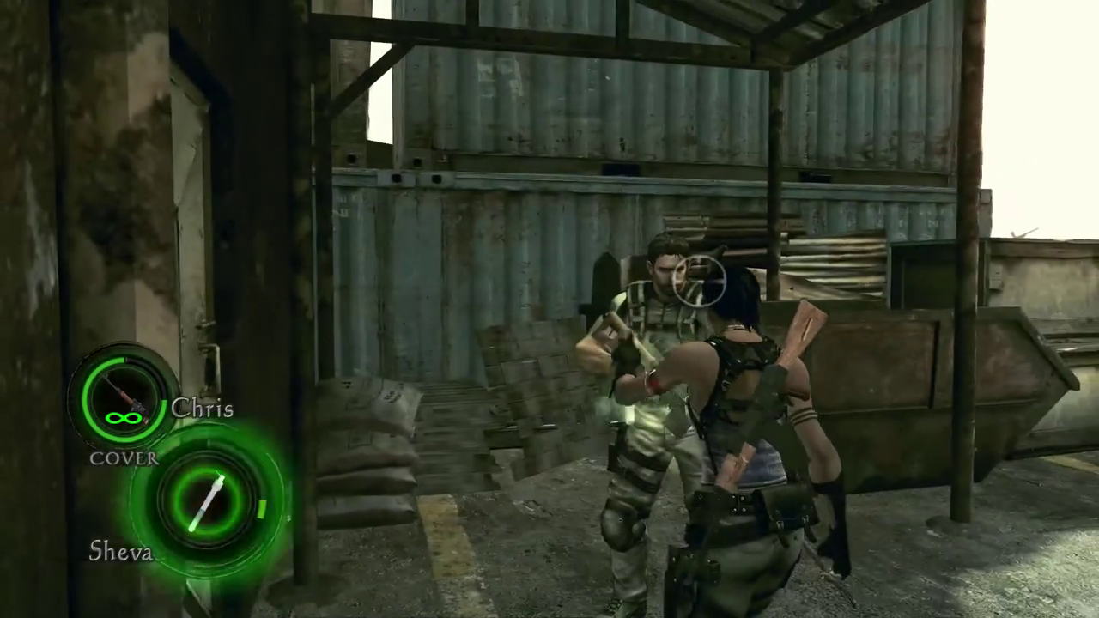
- Run a next scan in Cheat Engine for Increased value and resume play in Resident Evil 5
key(alt+Tab)
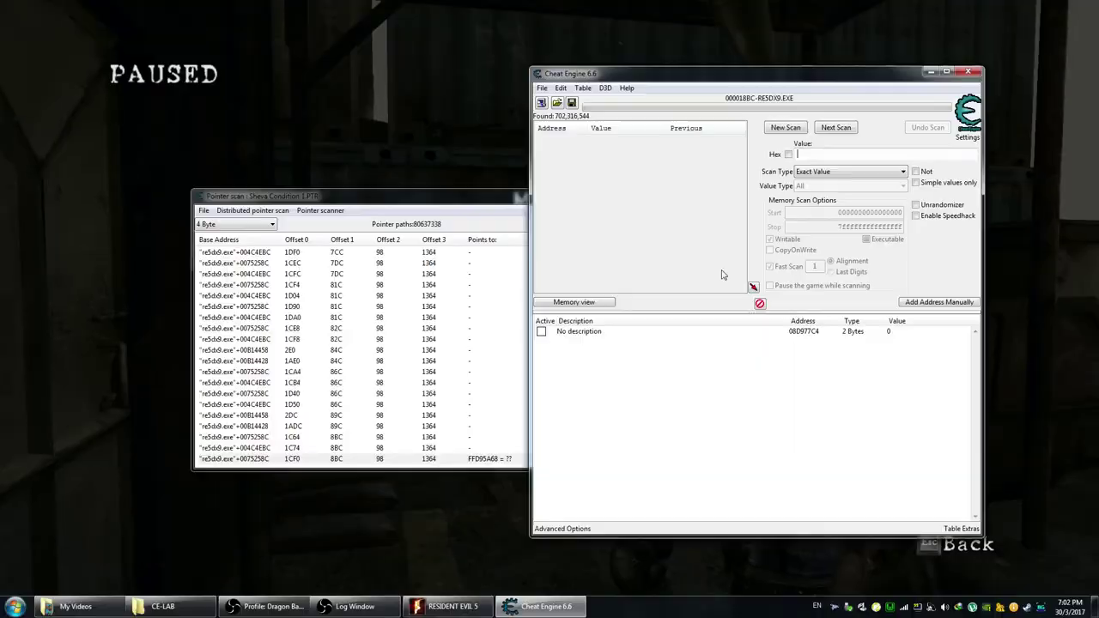
click(859, 176)
click(841, 217)
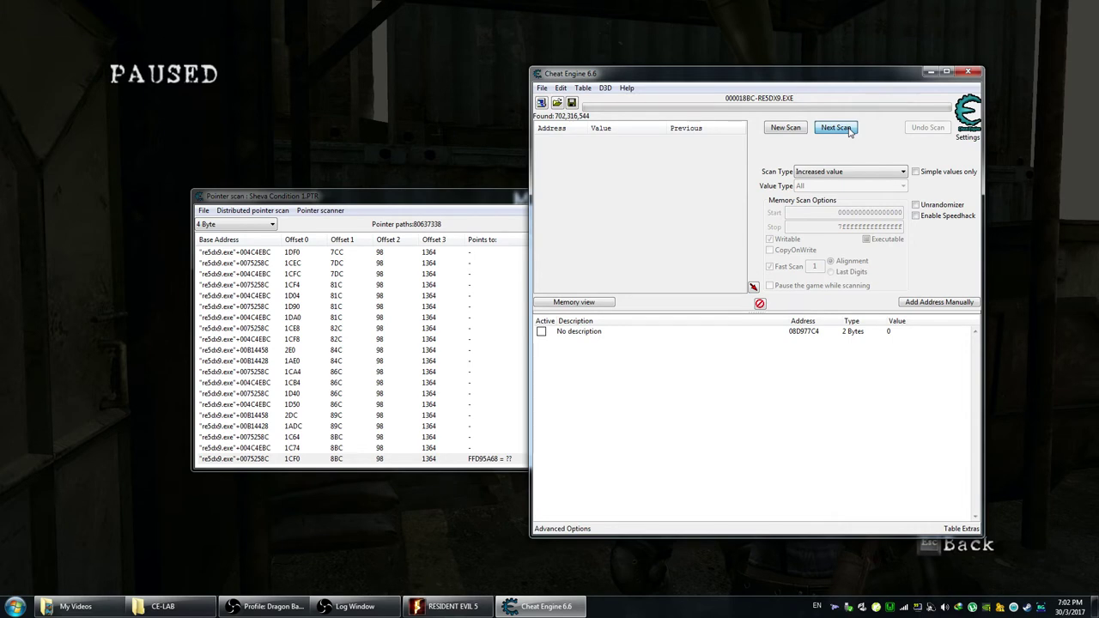
click(850, 130)
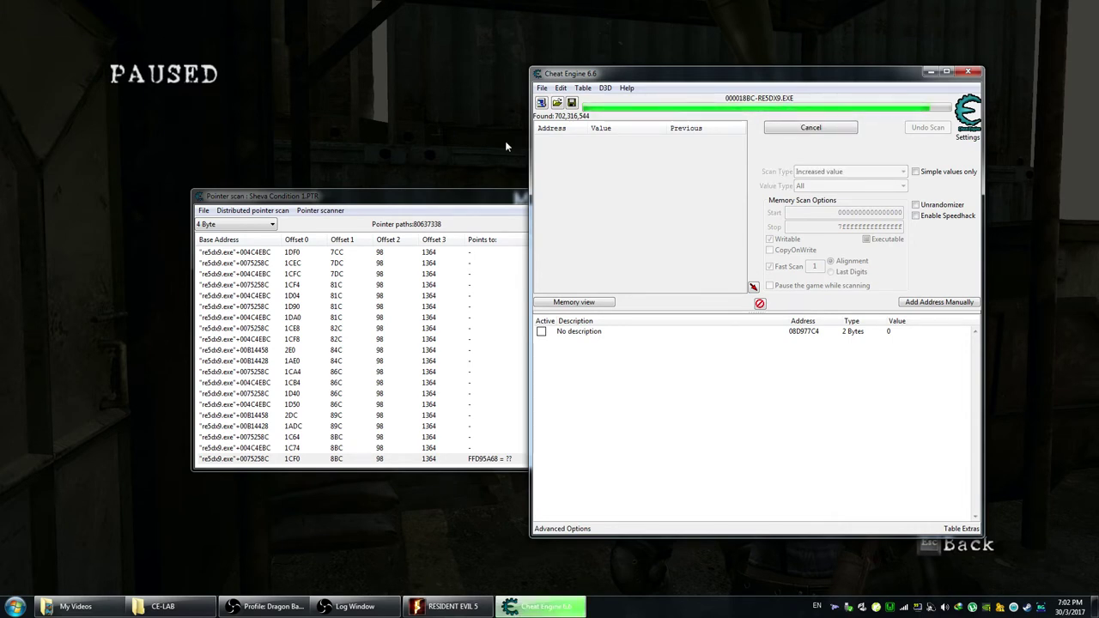
click(505, 141)
key(Escape)
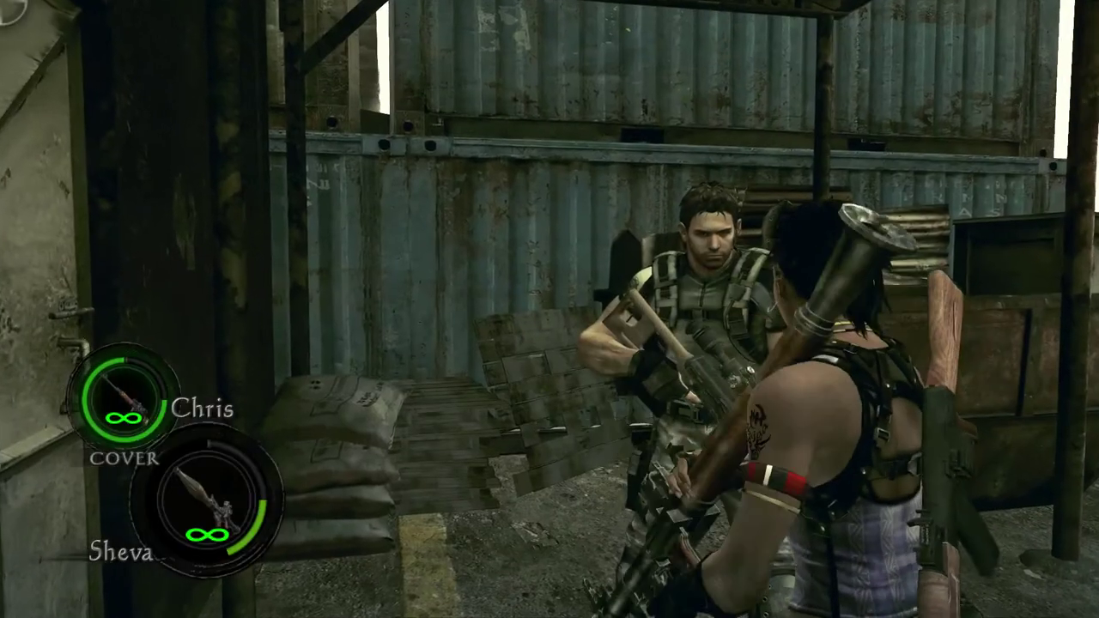
- Use another healing item from Sheva's inventory, then switch to Cheat Engine and run a next scan for Increased value
key(Tab)
key(Up)
key(Left)
key(Tab)
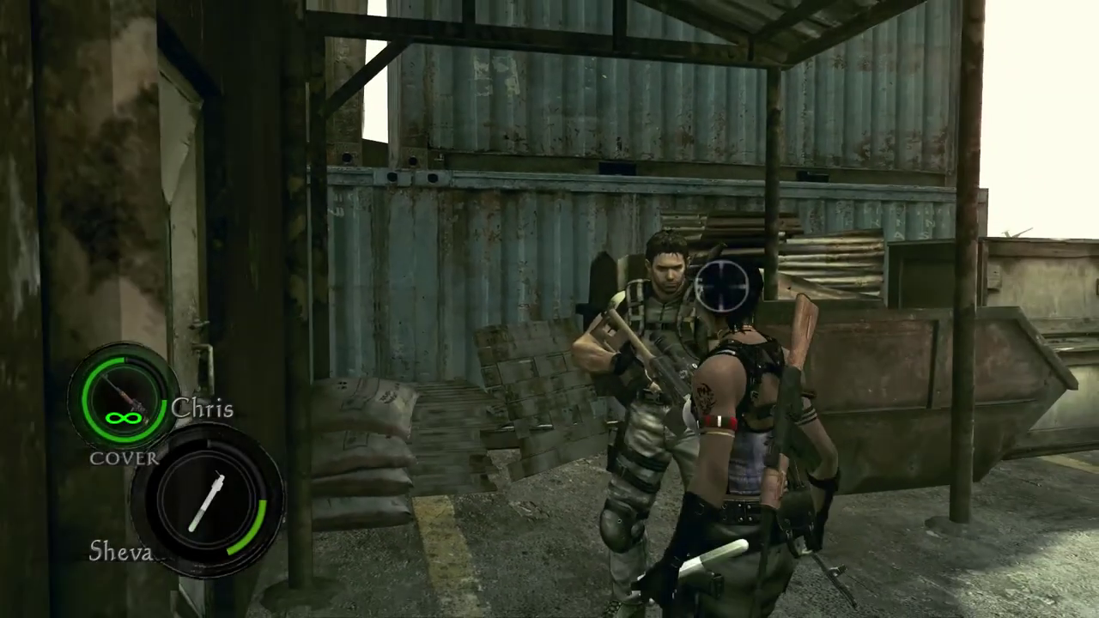
key(alt+Tab)
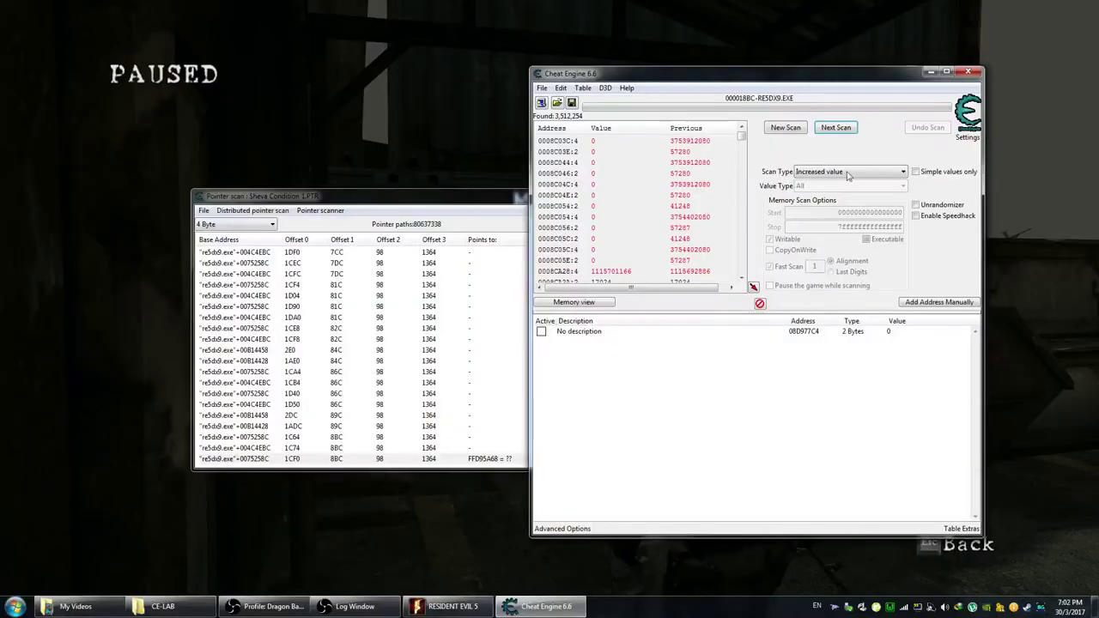
click(834, 128)
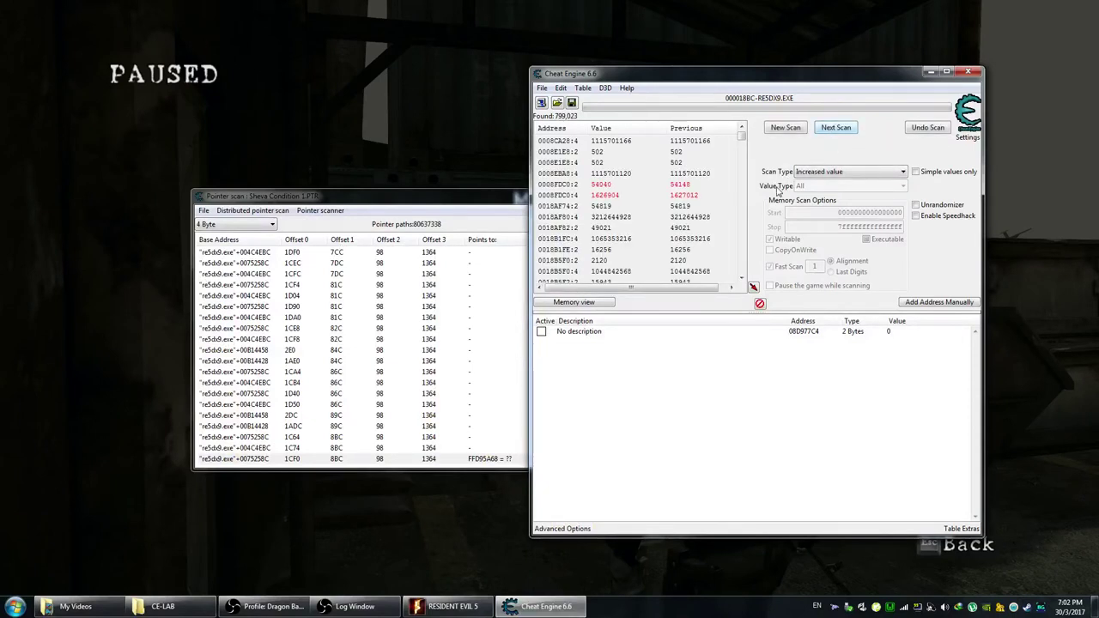
- Switch to Resident Evil 5, equip and use one more healing item from Sheva's inventory, and return to Cheat Engine
key(alt+Tab)
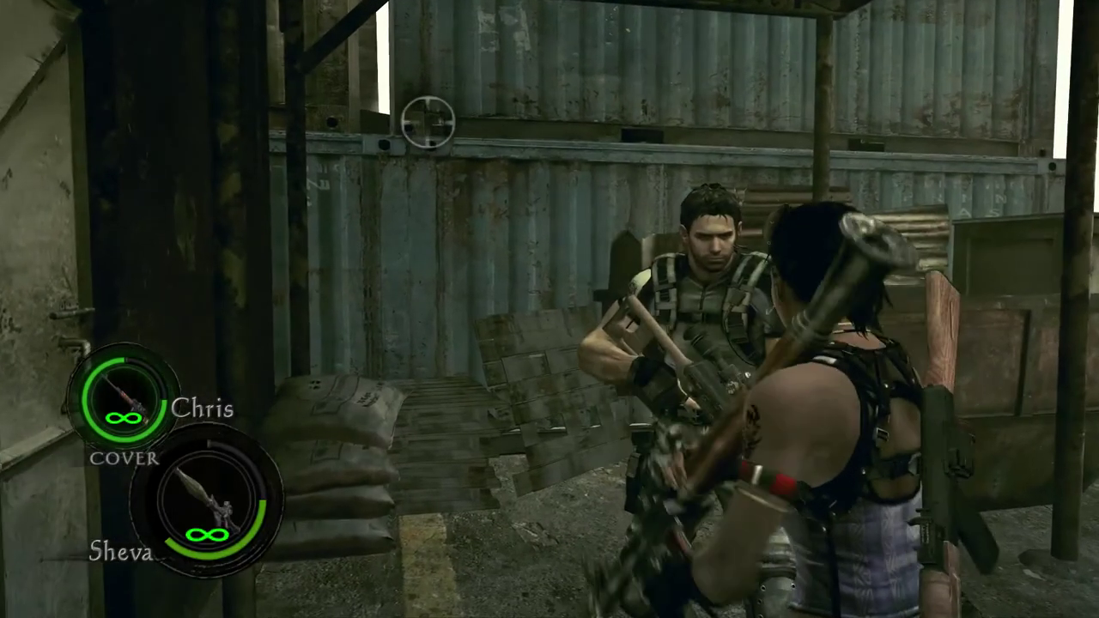
key(Tab)
click(792, 298)
key(Tab)
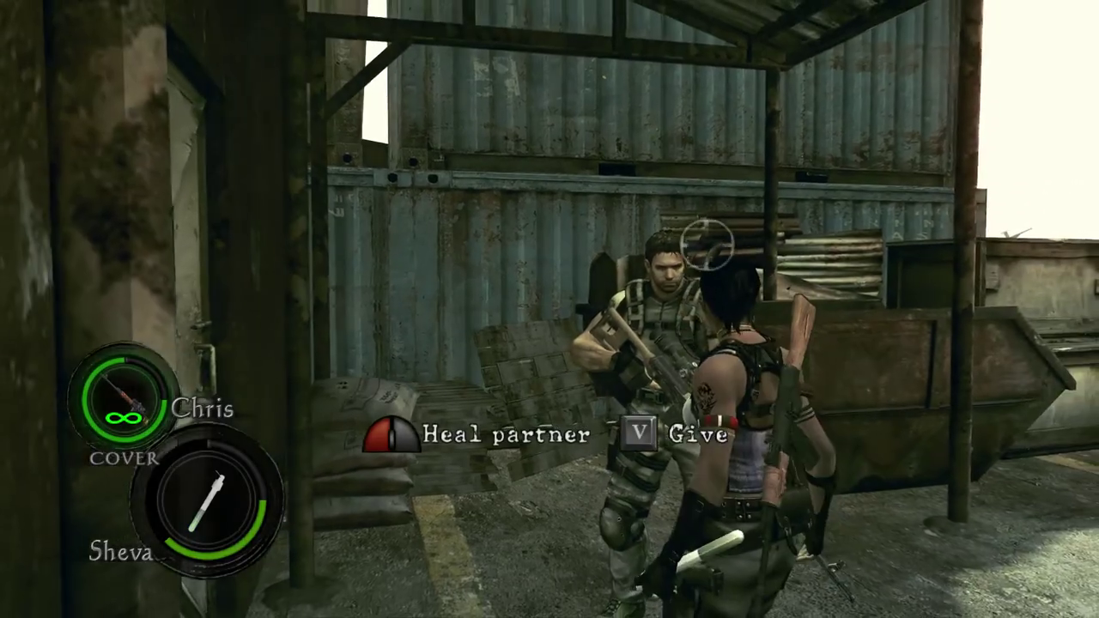
click(792, 298)
key(alt+Tab)
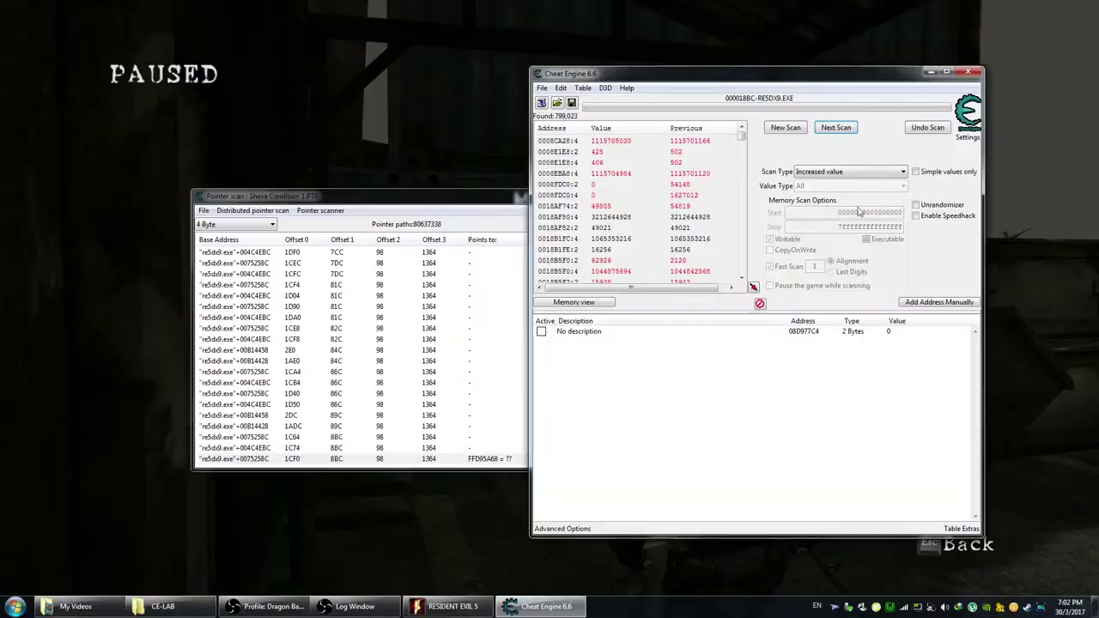
- Narrow the scan results with a next scan for Increased value followed by one for Unchanged value
click(855, 172)
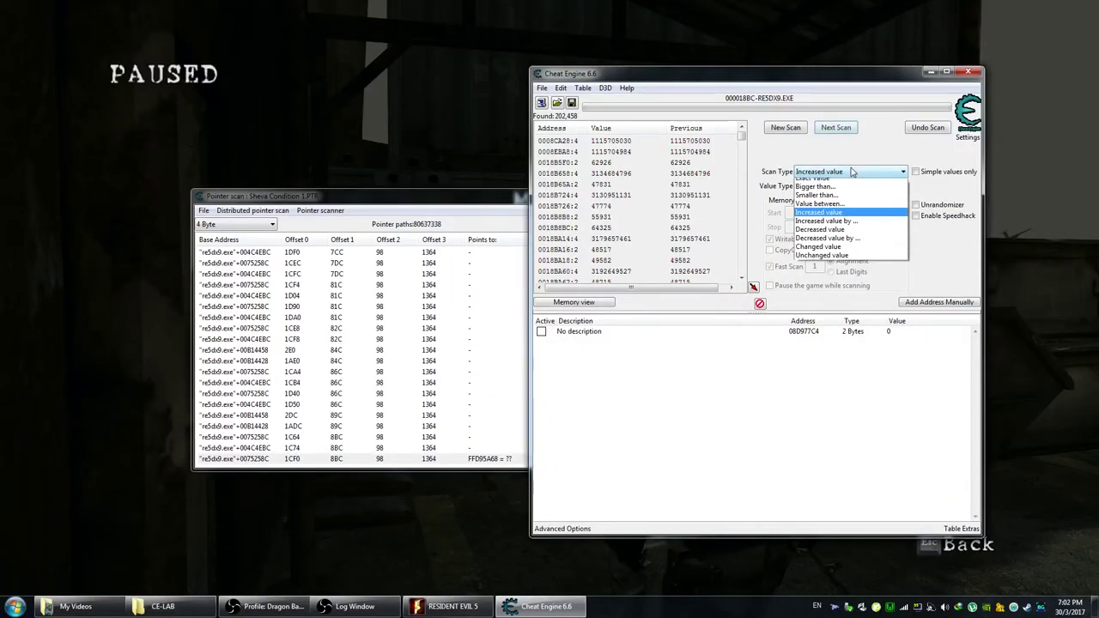
click(822, 260)
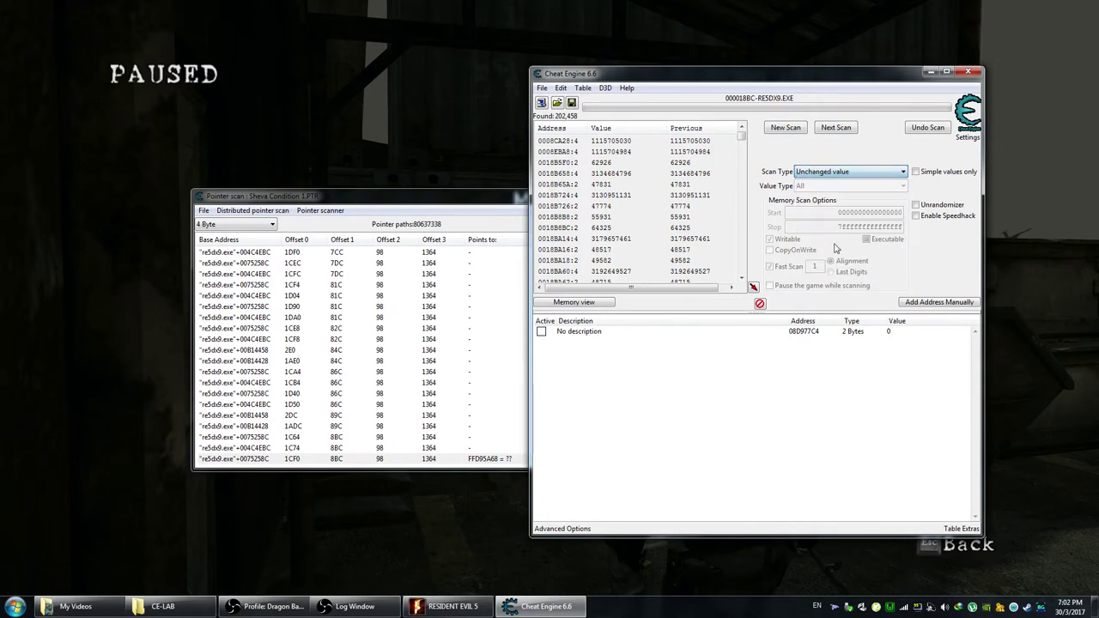
click(836, 127)
- Set the scan type to Increased value and use a further healing item with Sheva in Resident Evil 5
click(840, 172)
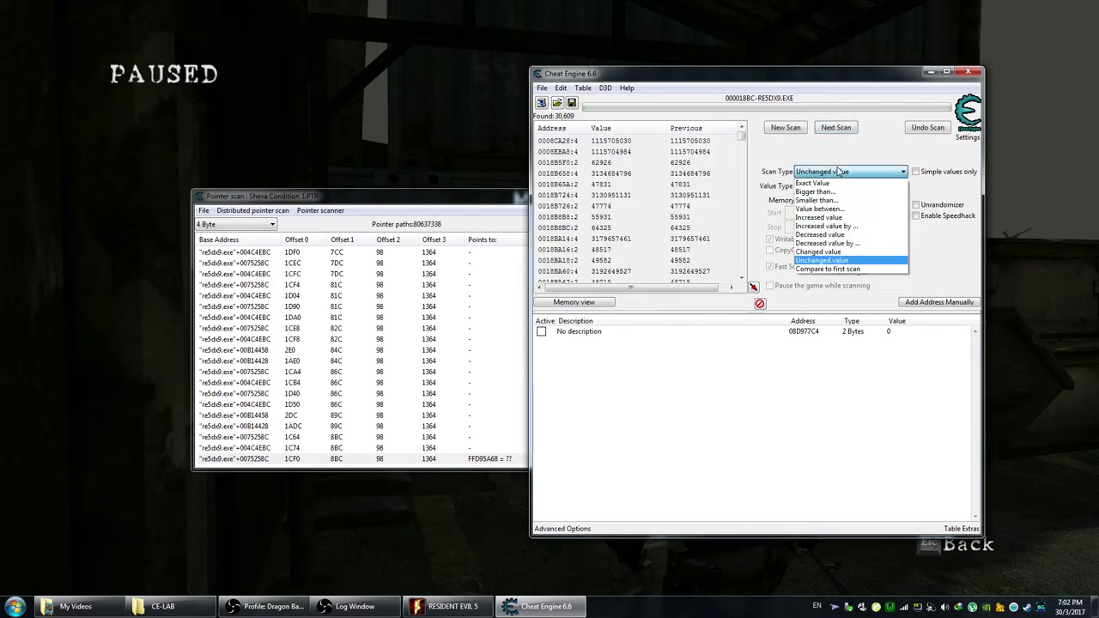
click(829, 221)
key(alt+Tab)
key(Return)
key(Tab)
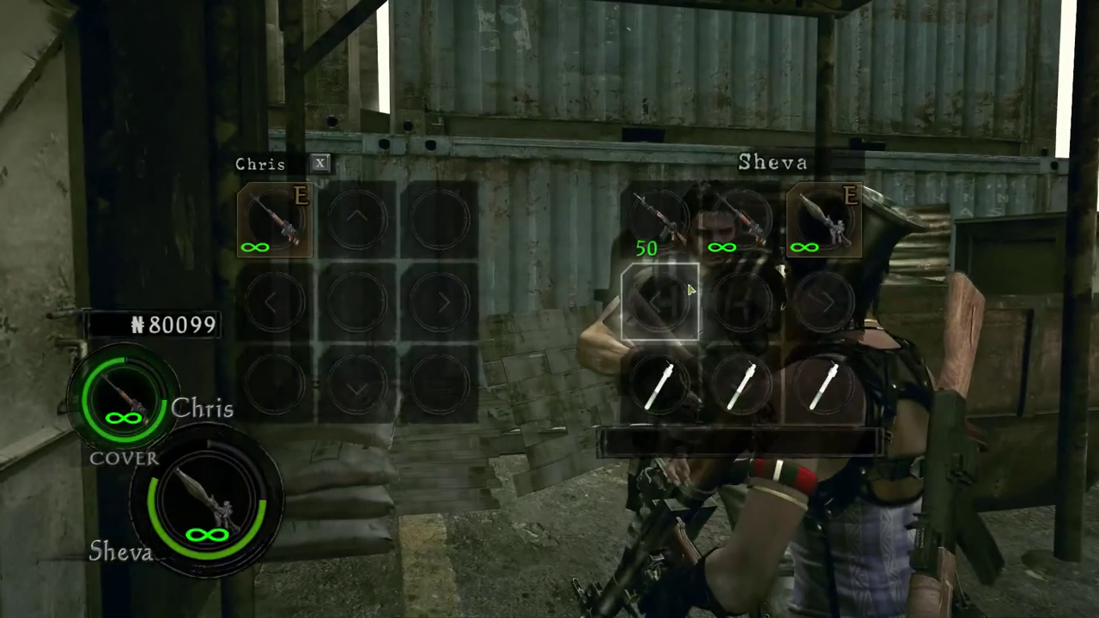
key(Down)
key(Tab)
click(668, 316)
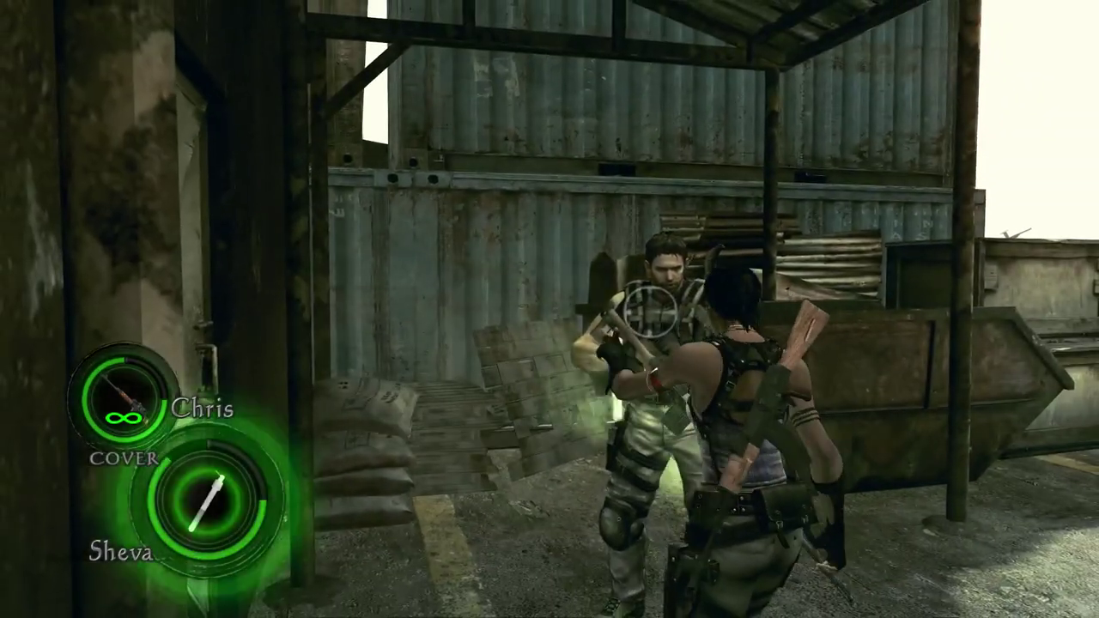
- Run a next scan in Cheat Engine for Increased value, followed by two next scans for Unchanged value
key(alt+Tab)
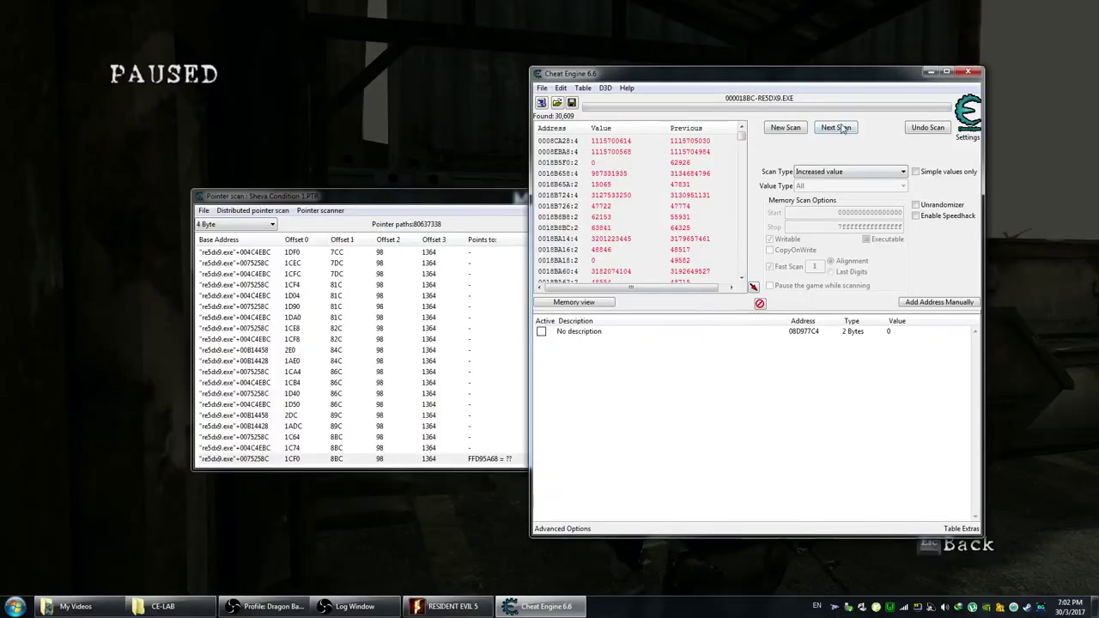
click(835, 128)
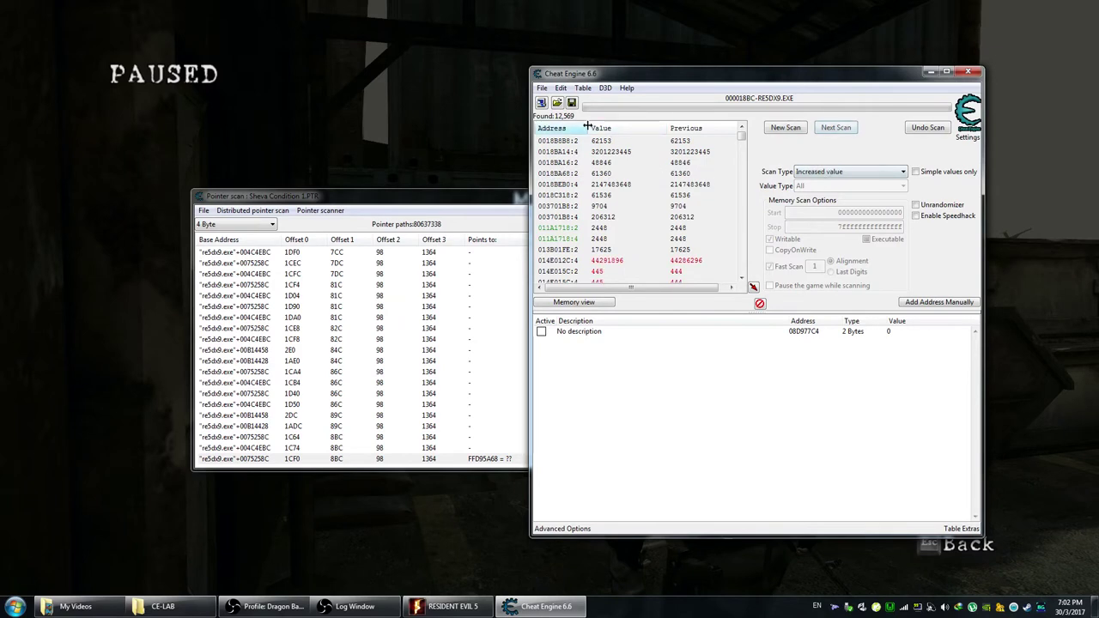
click(837, 172)
click(823, 258)
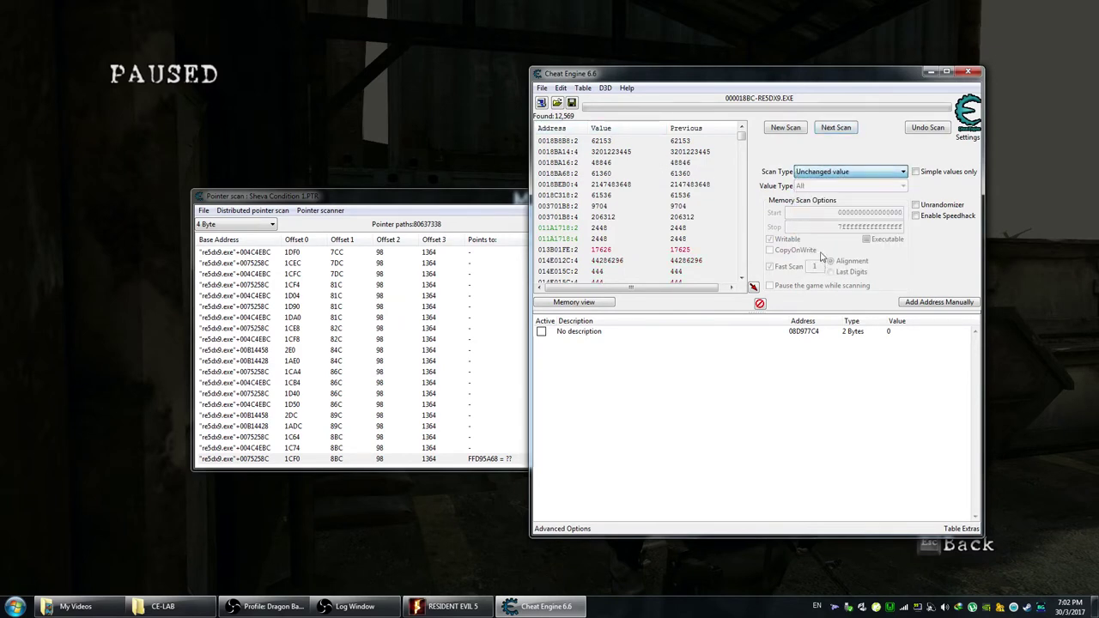
click(835, 128)
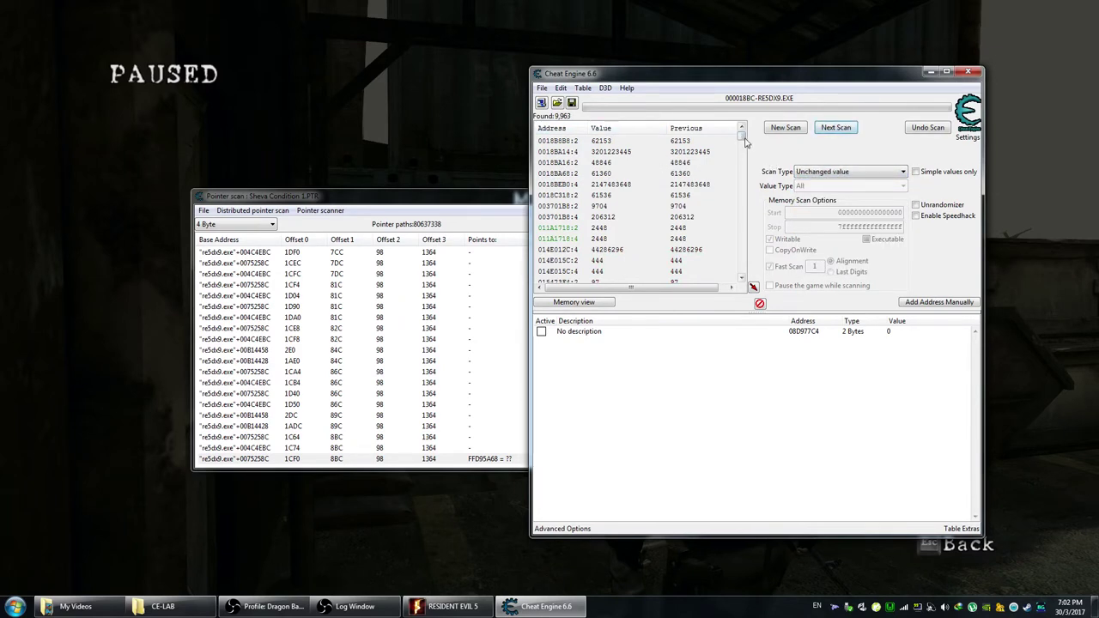
click(817, 132)
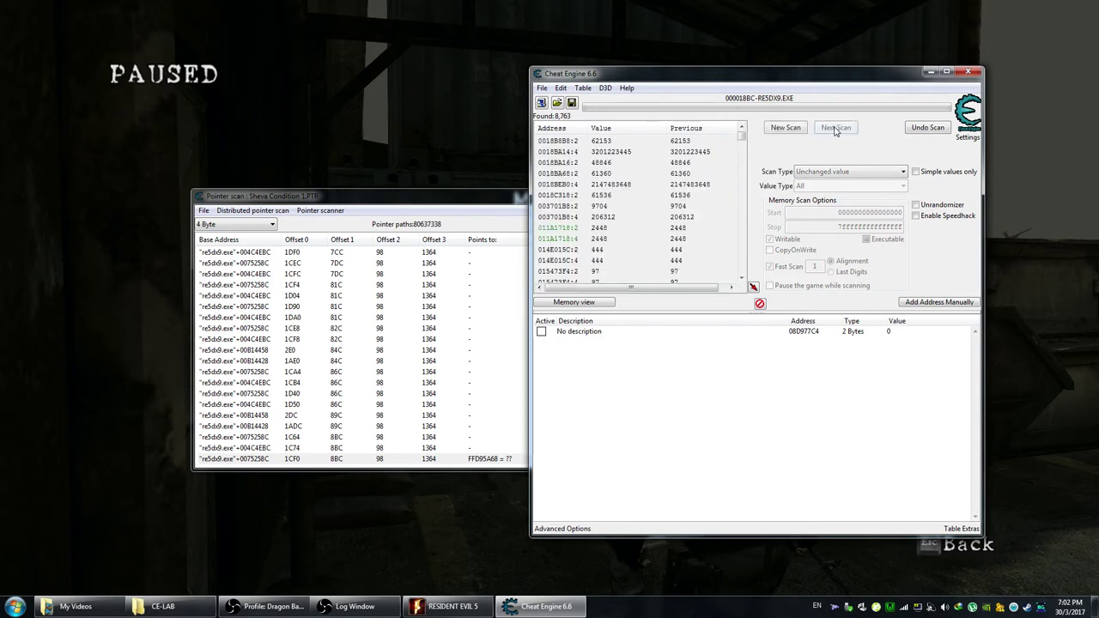
- Run a next scan for Exact Value 1000 and add the first result, 08D568E4, to the address list
click(826, 172)
click(830, 184)
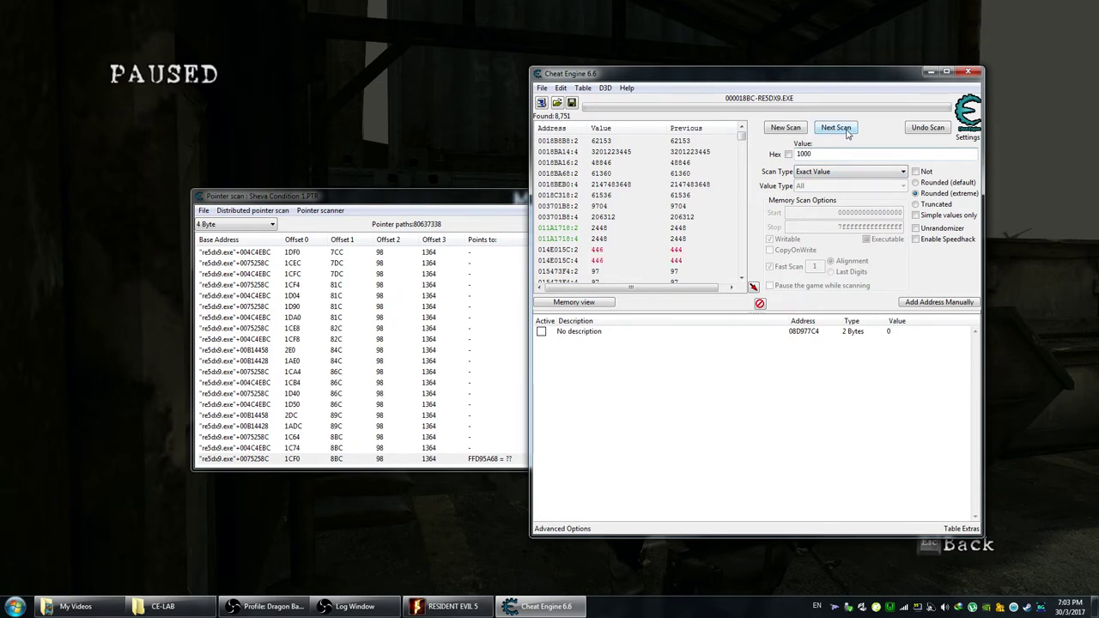
click(845, 131)
click(591, 142)
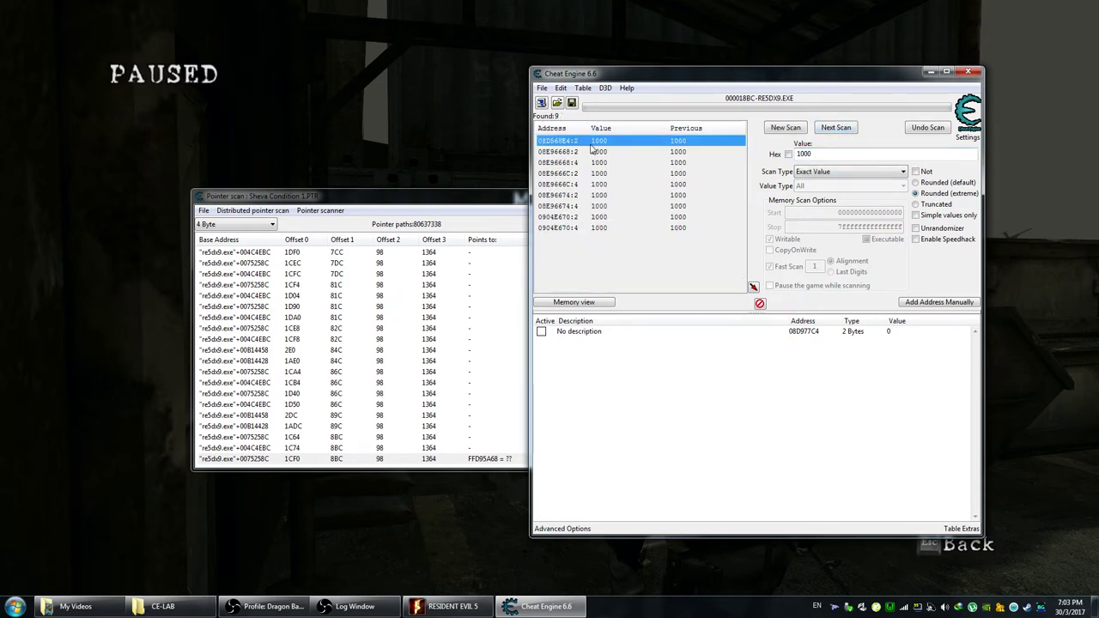
double_click(590, 144)
- Set the value of 08D568E4 to 200, resume Resident Evil 5 to check Sheva's health gauge, and return to Cheat Engine
double_click(895, 342)
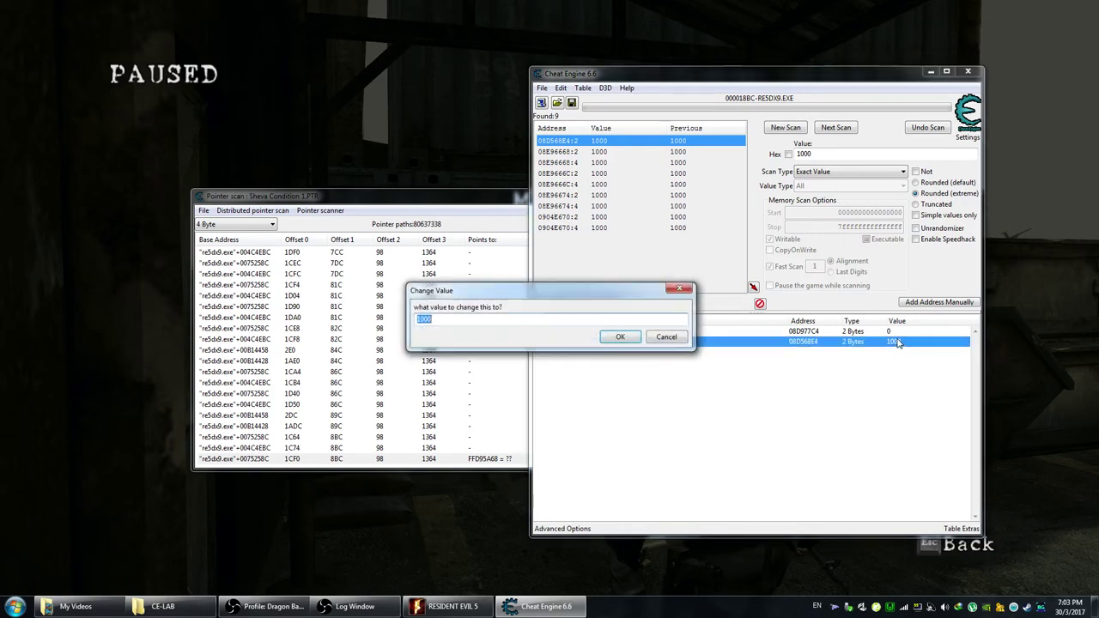
key(Return)
click(487, 146)
key(Escape)
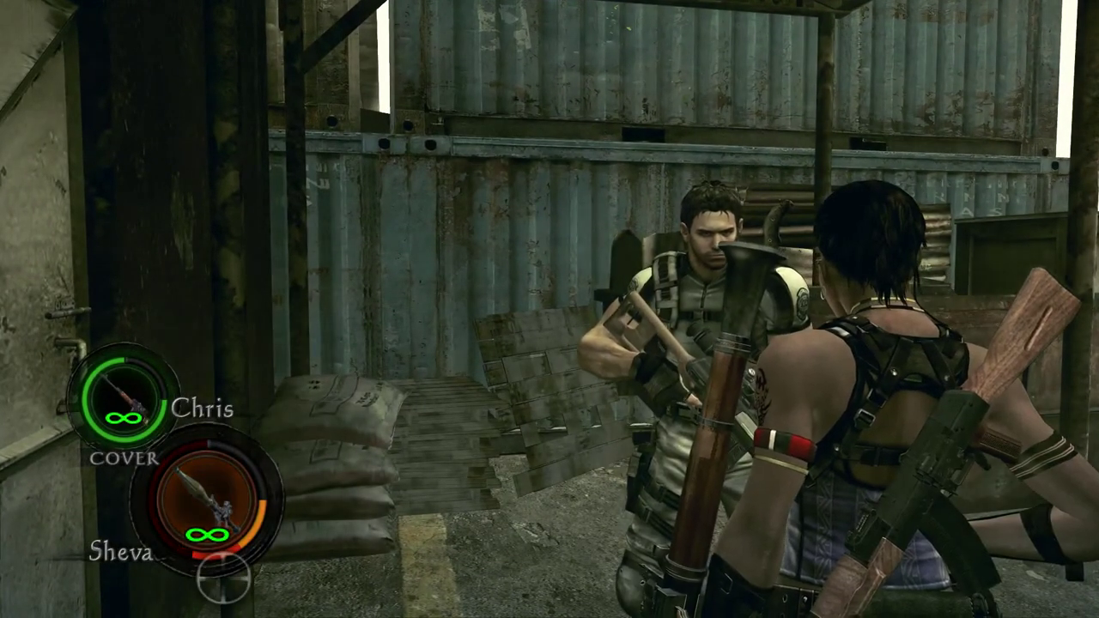
key(alt+Tab)
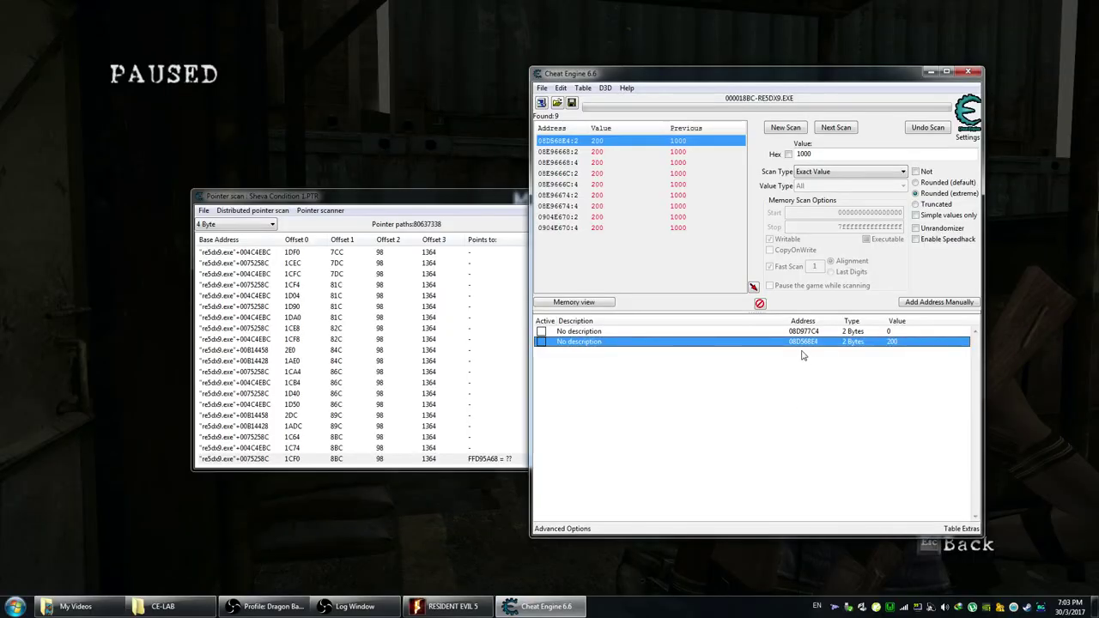
- Change the description of 08D977C4 to "Address 1" and of 08D568E4 to "Address 2"
click(817, 333)
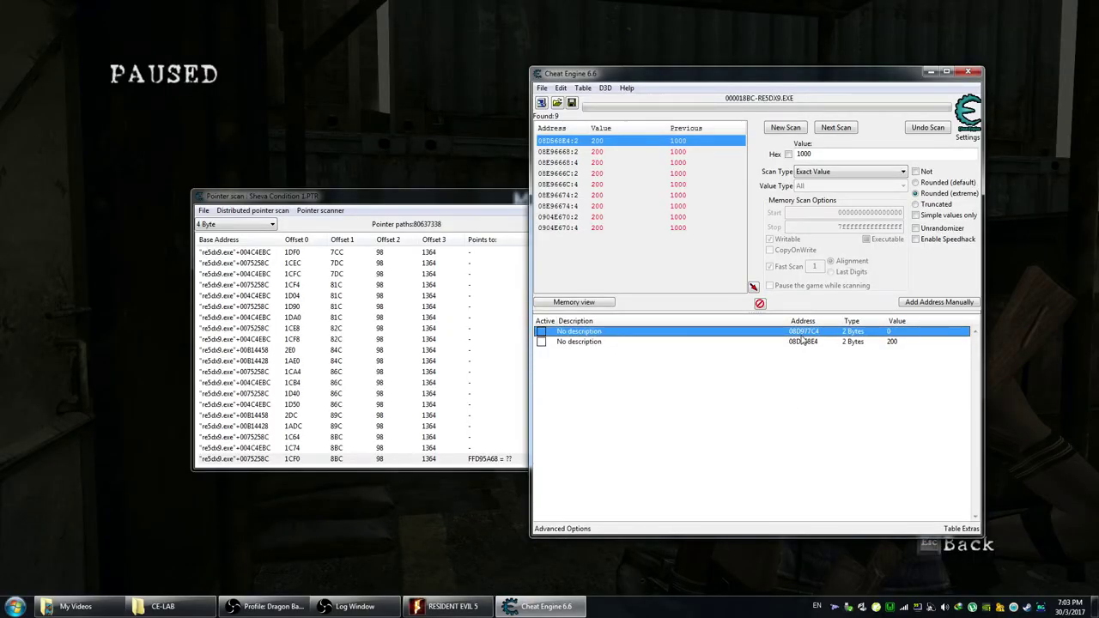
double_click(662, 336)
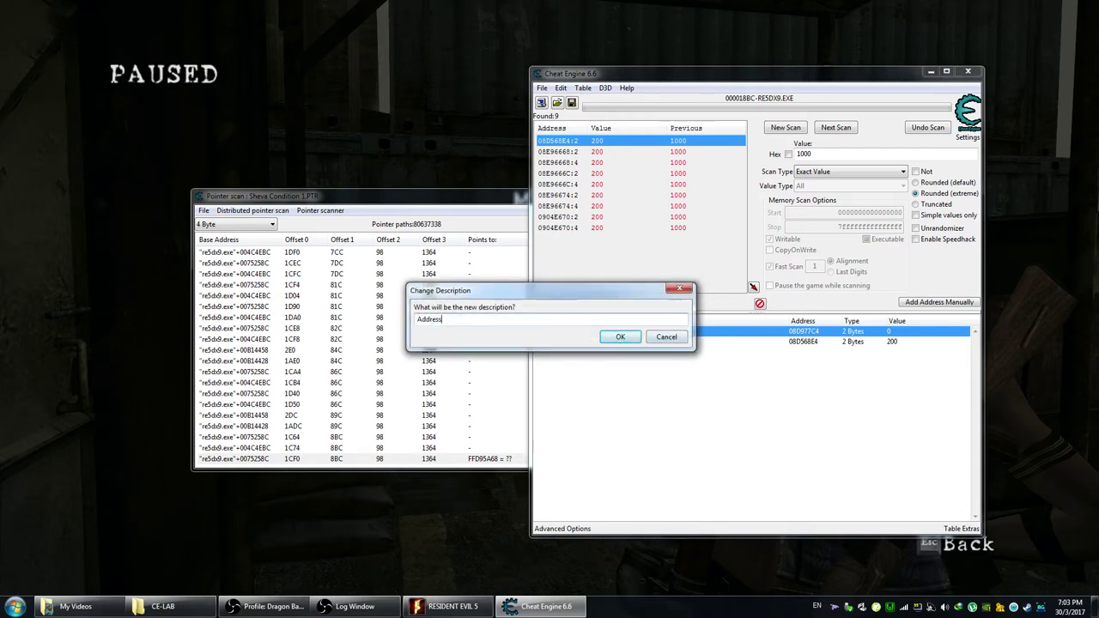
click(633, 337)
double_click(610, 344)
text(Address 2)
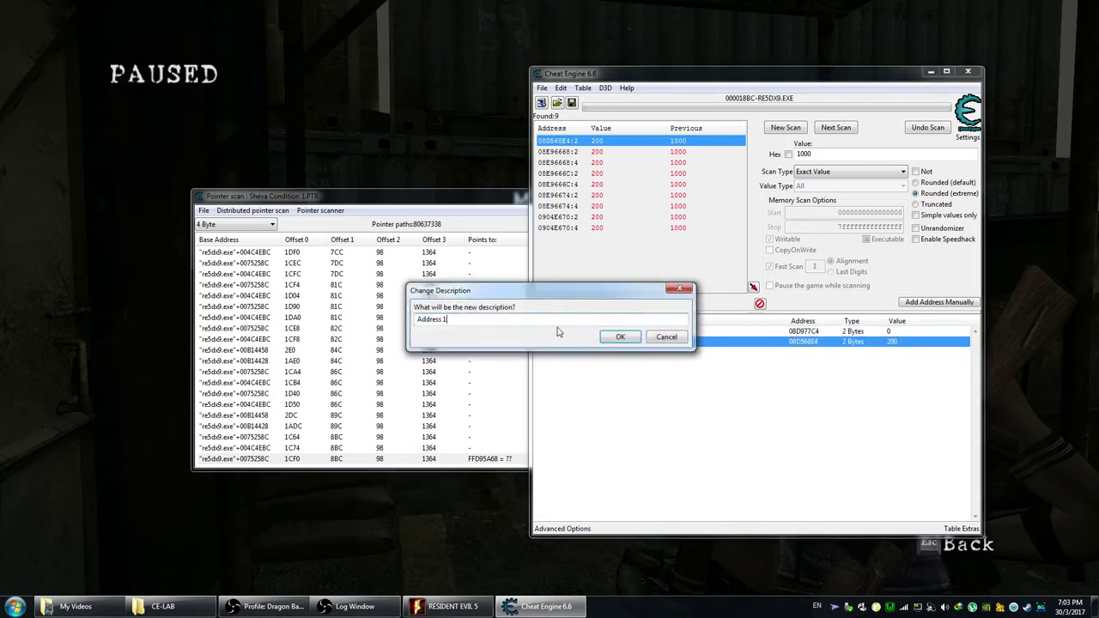
click(620, 337)
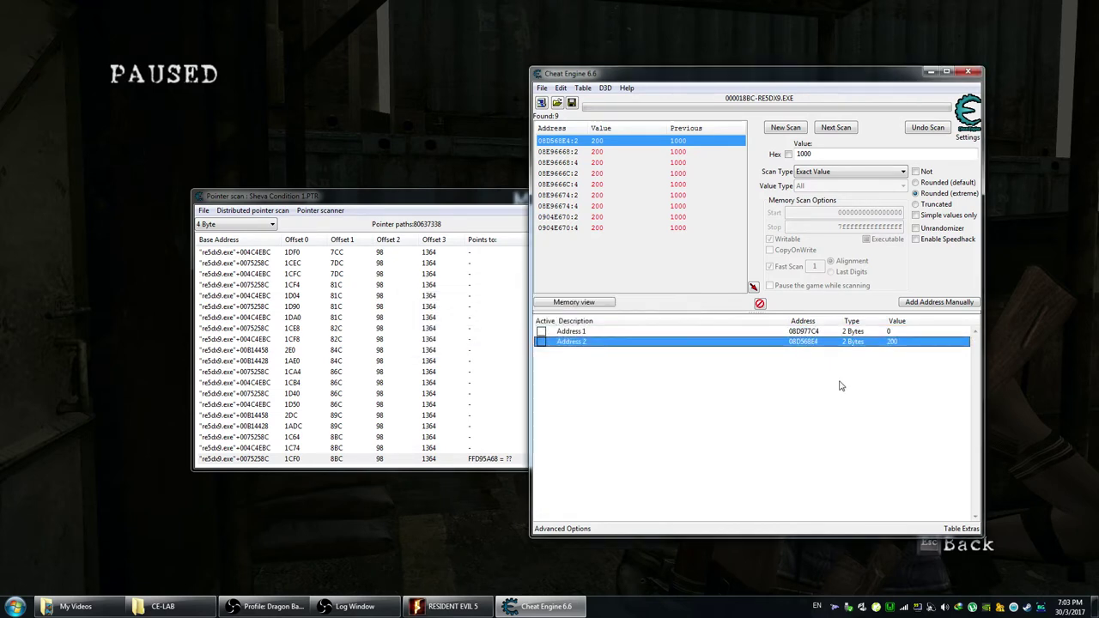
right_click(803, 344)
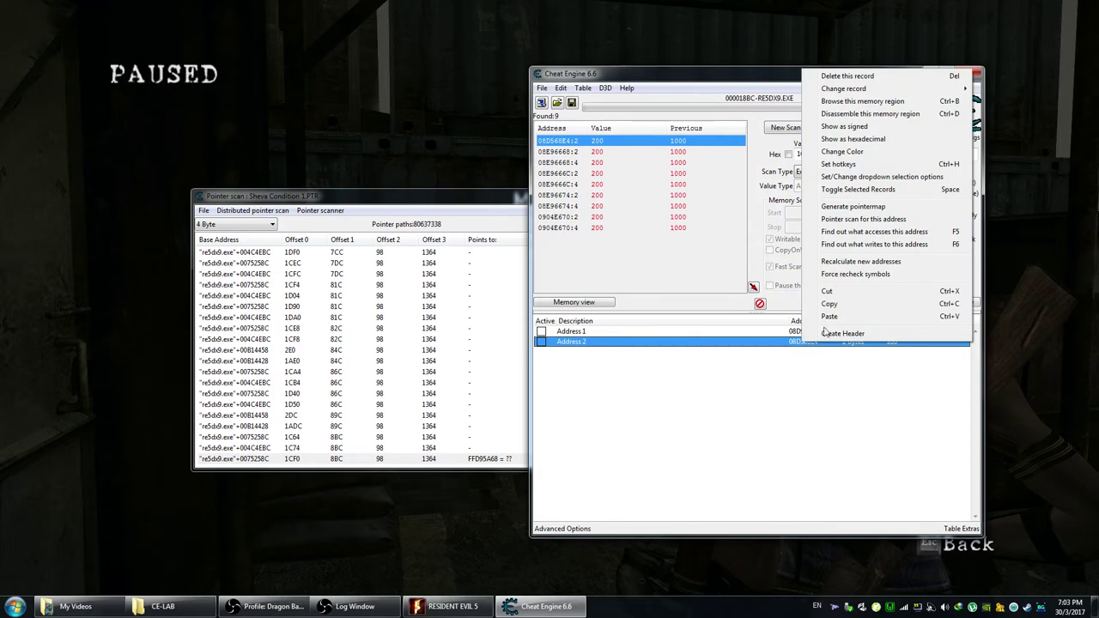
click(851, 220)
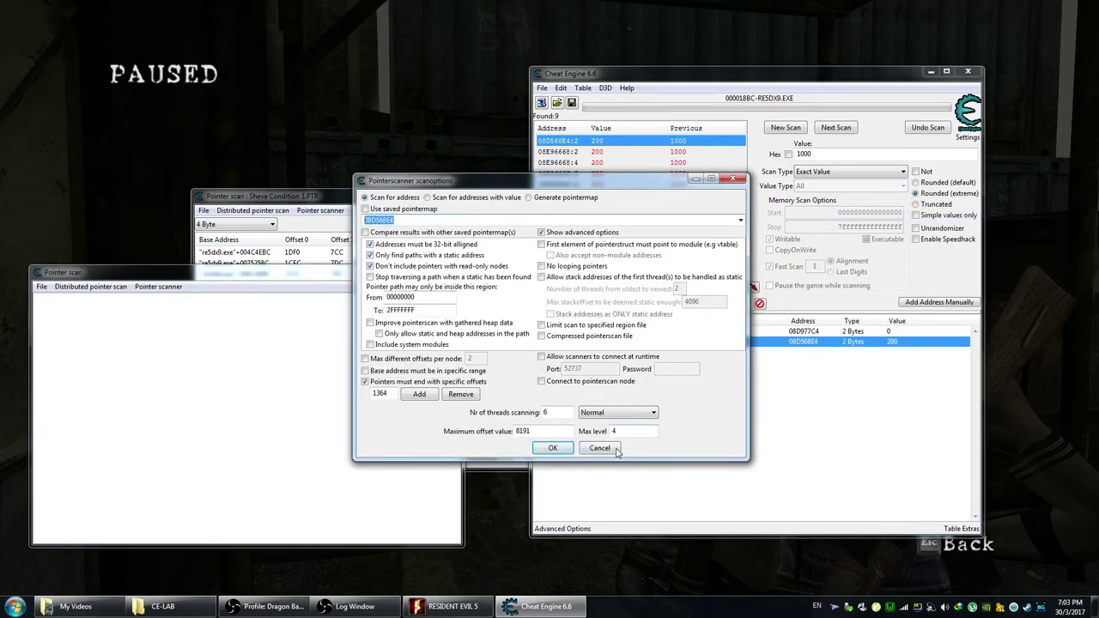
click(599, 447)
click(448, 270)
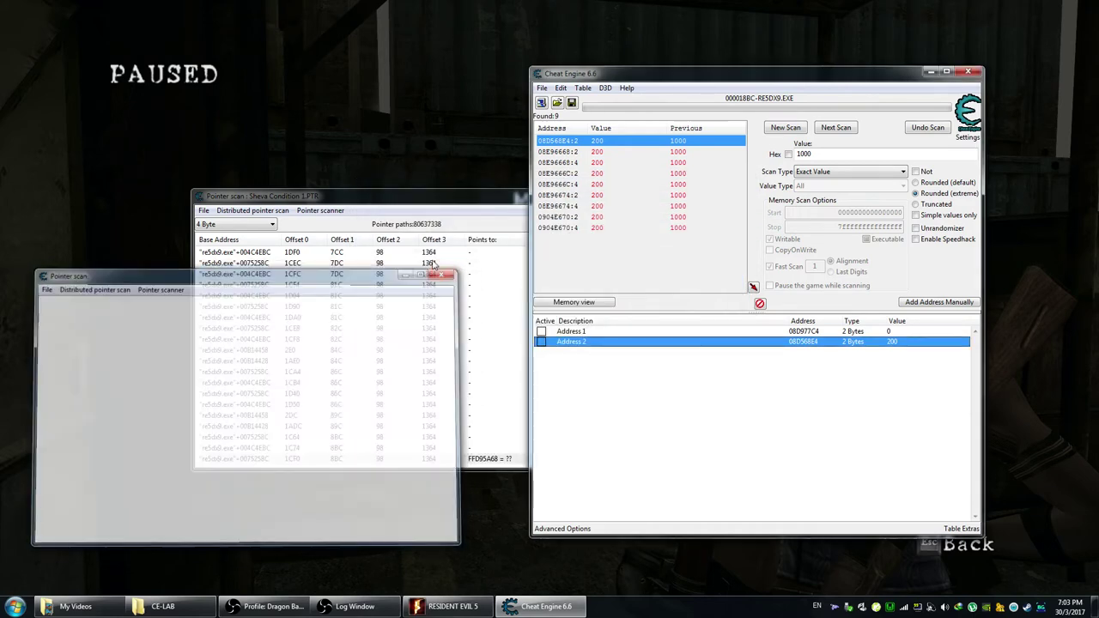
- Rescan the memory of the Sheva Condition 1 pointer list with 08D568E4 as the address to find
click(322, 211)
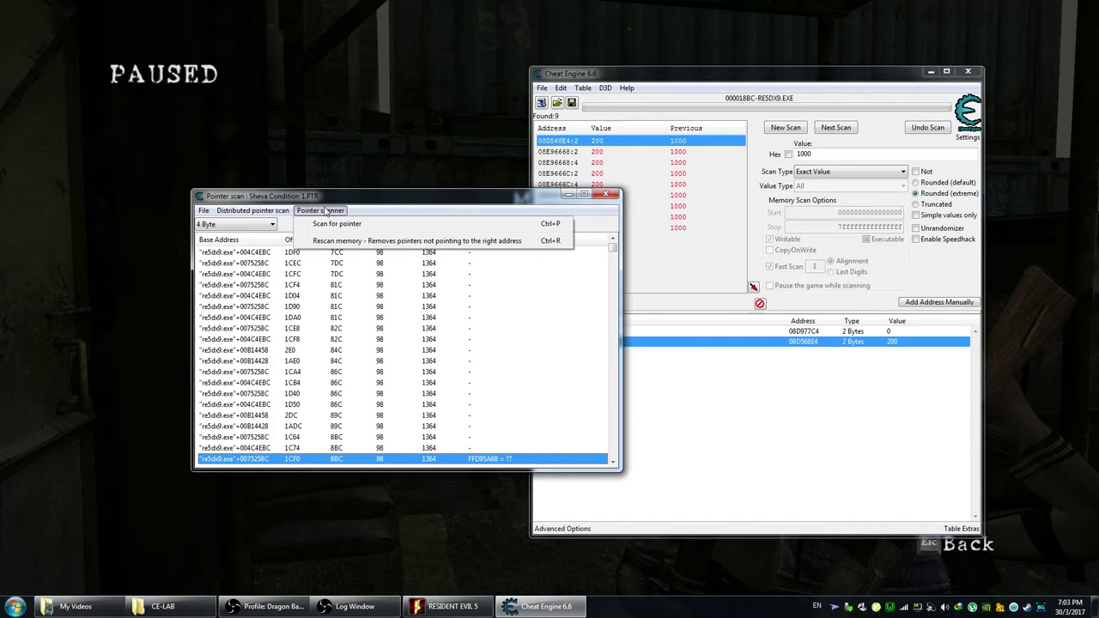
click(378, 242)
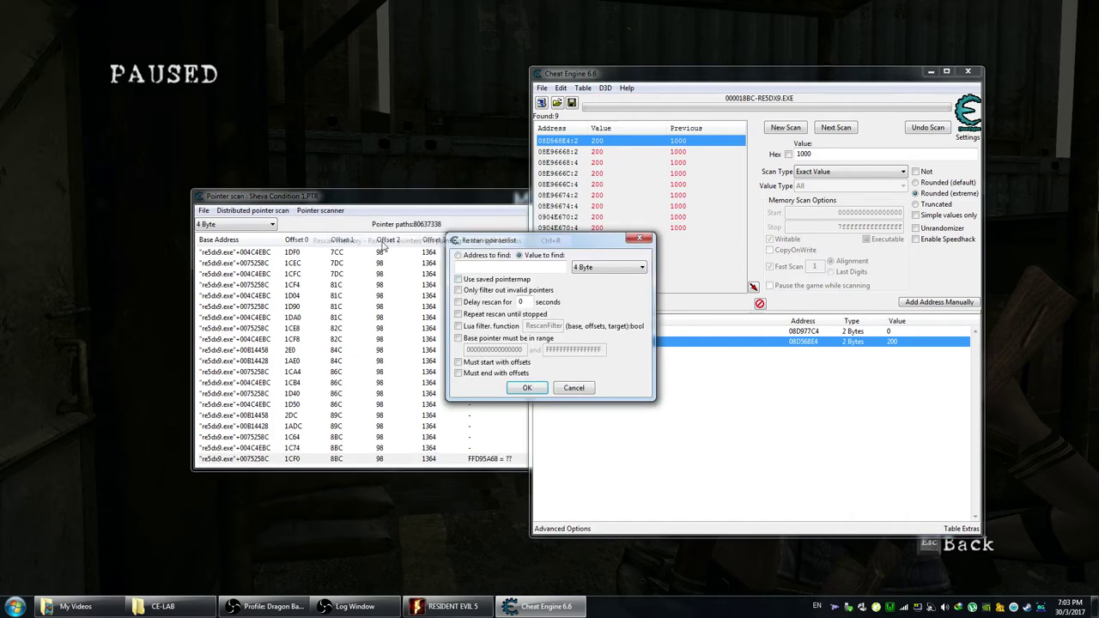
click(468, 255)
text(08D568E4)
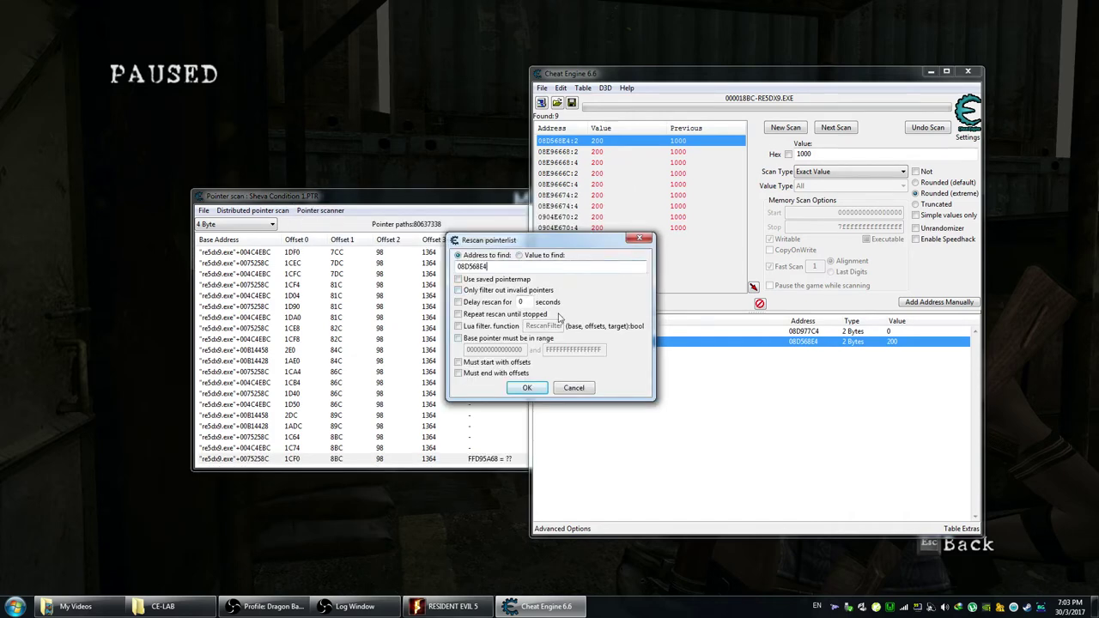
click(528, 388)
- Save the rescan results as Sheva Condition 2.PTR in the Pointer folder
click(435, 466)
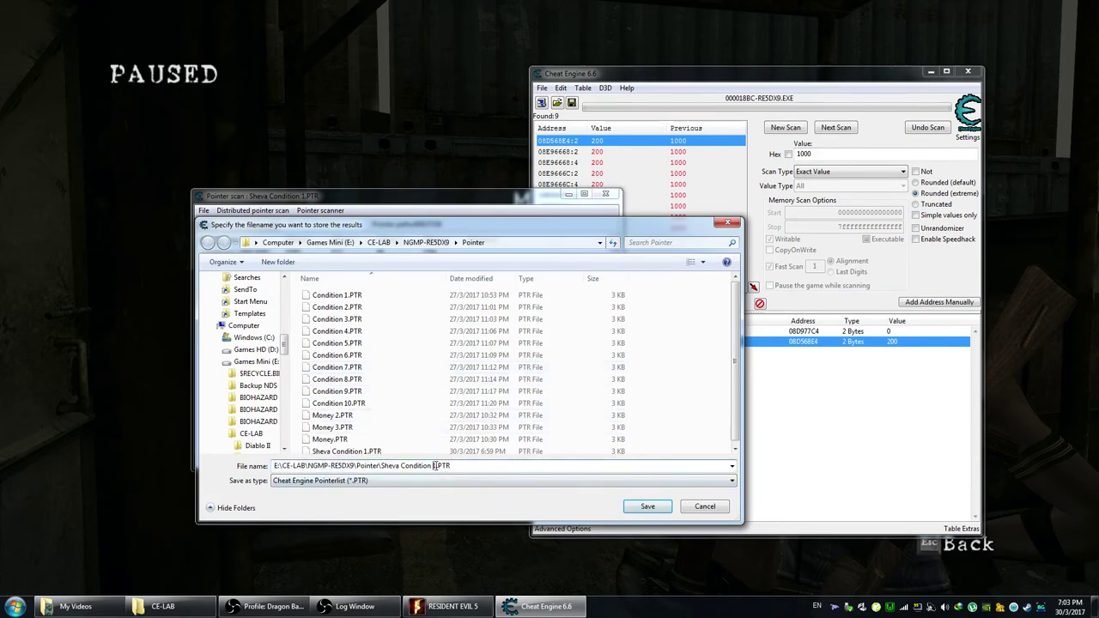
key(BackSpace)
text(2)
click(650, 506)
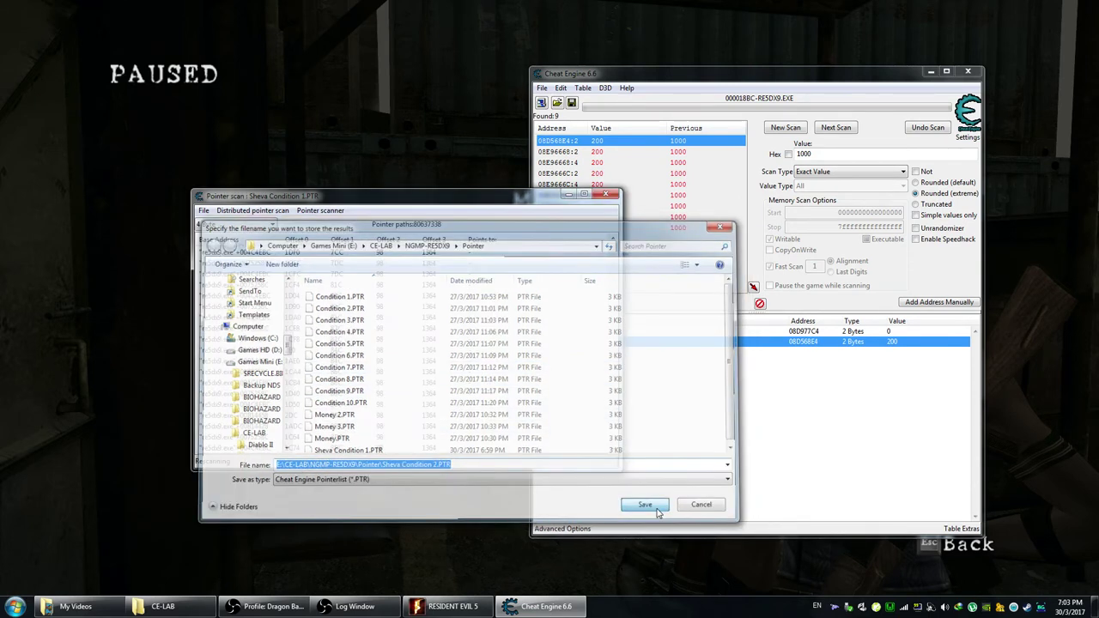
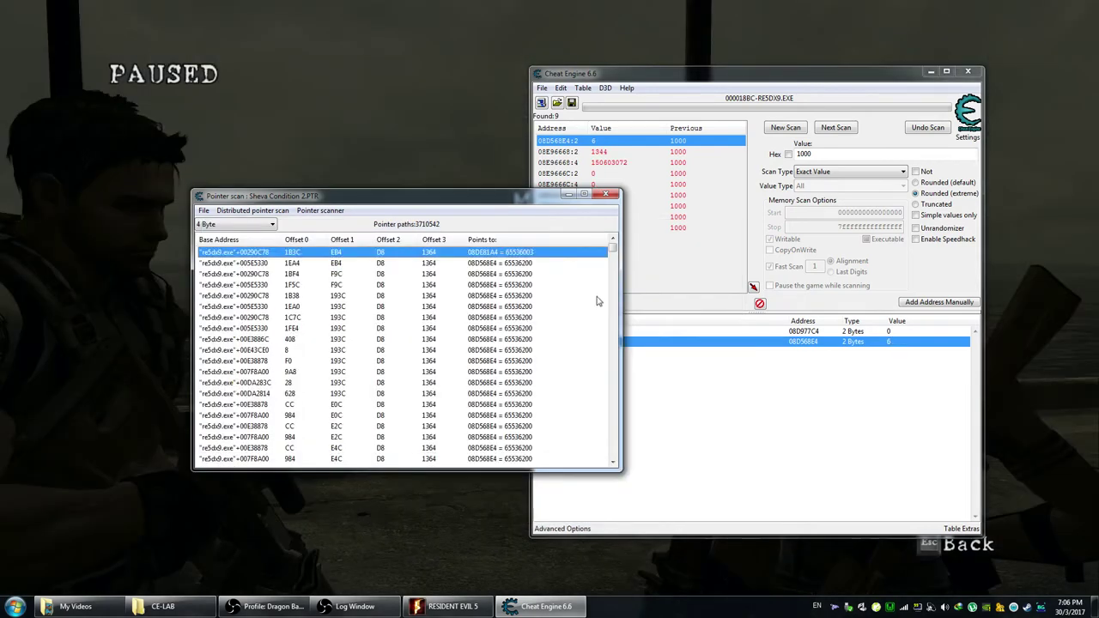
- Examine the Sheva Condition 2 pointer list to compare the addresses and values its pointers currently resolve to
key(Down)
key(Down)
key(Down)
key(Down)
key(Down)
key(Down)
key(Down)
key(Down)
key(Down)
key(Down)
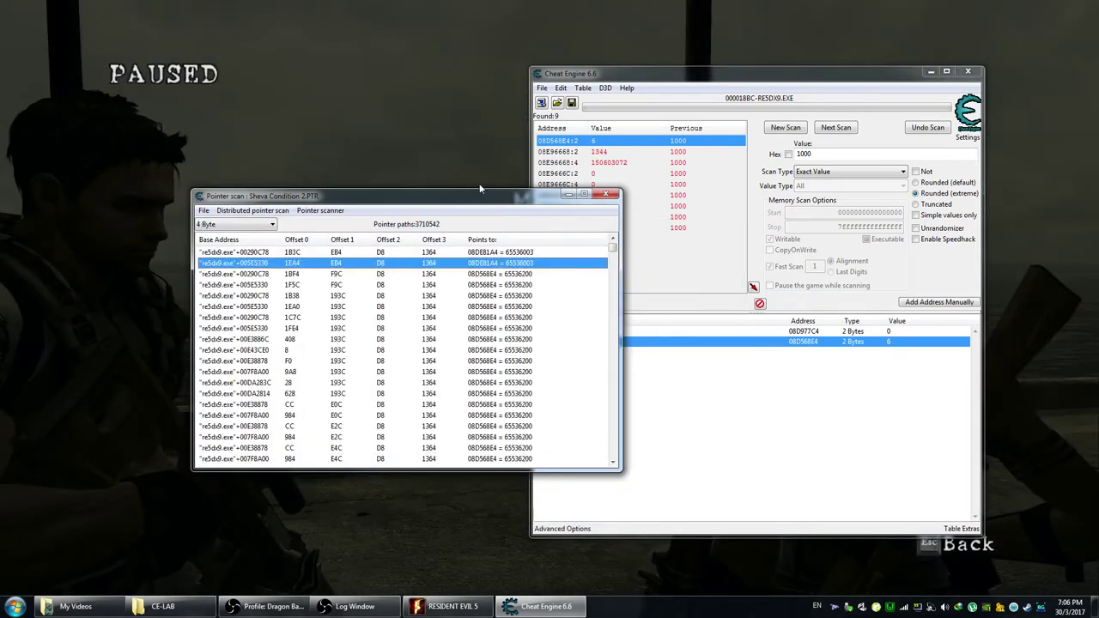
key(Down)
key(Down)
key(Down)
key(Down)
key(Down)
key(Down)
key(Down)
key(Down)
key(Down)
key(Down)
key(Down)
key(Down)
key(Down)
key(Down)
key(Down)
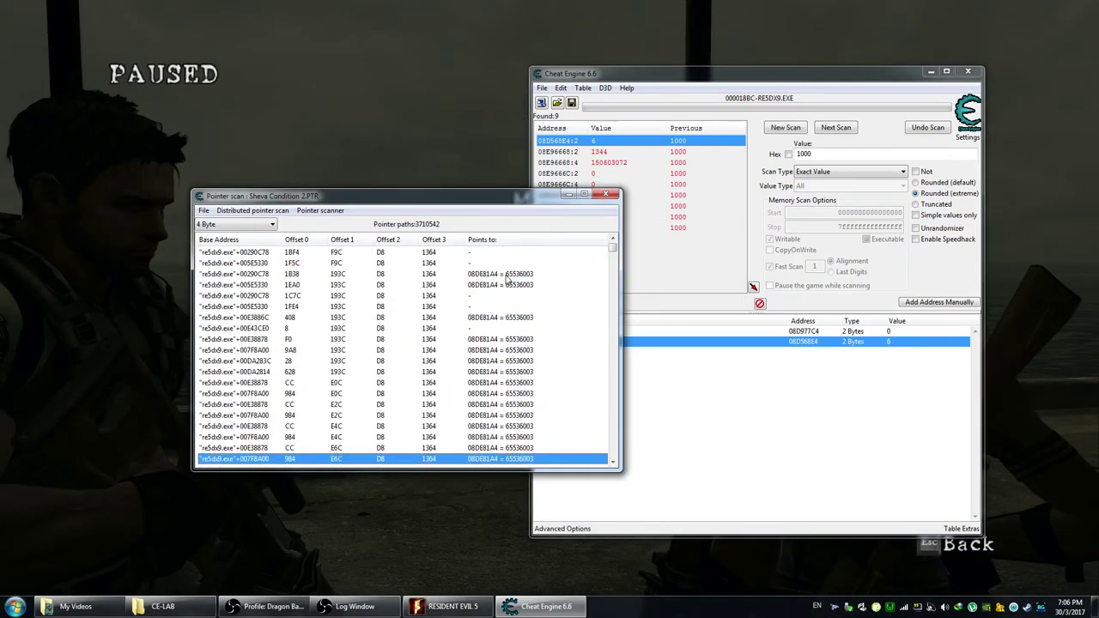
scroll(552, 342, up, 2)
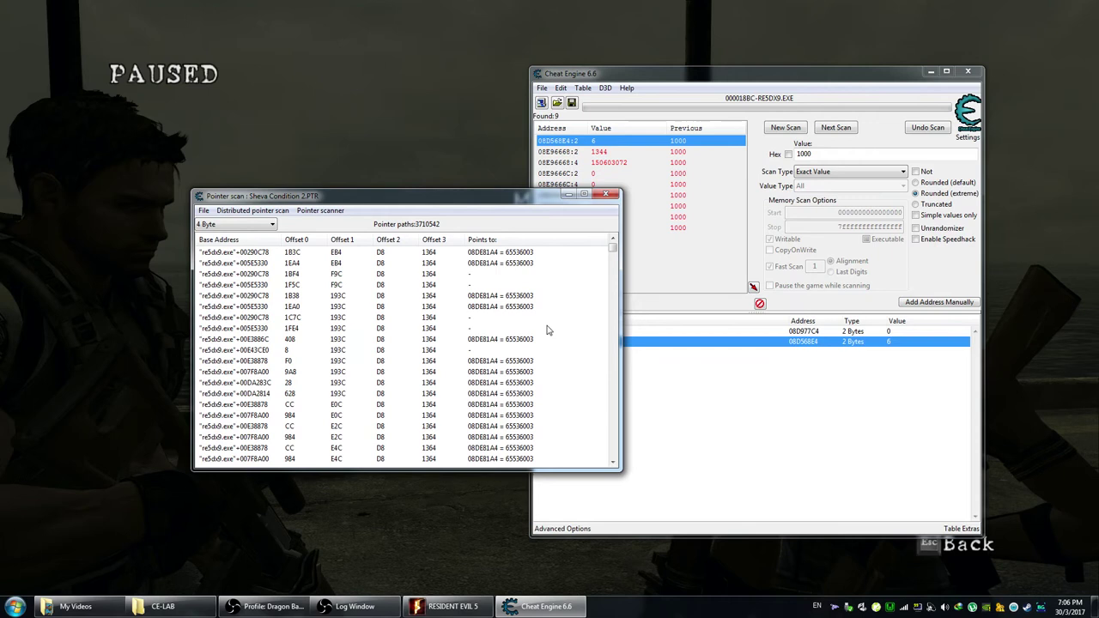
- Add the pointer "re5dx9.exe"+00290C78 with first offset 1B3C to the address list and set its type to 2 Bytes
double_click(533, 256)
click(782, 371)
click(854, 354)
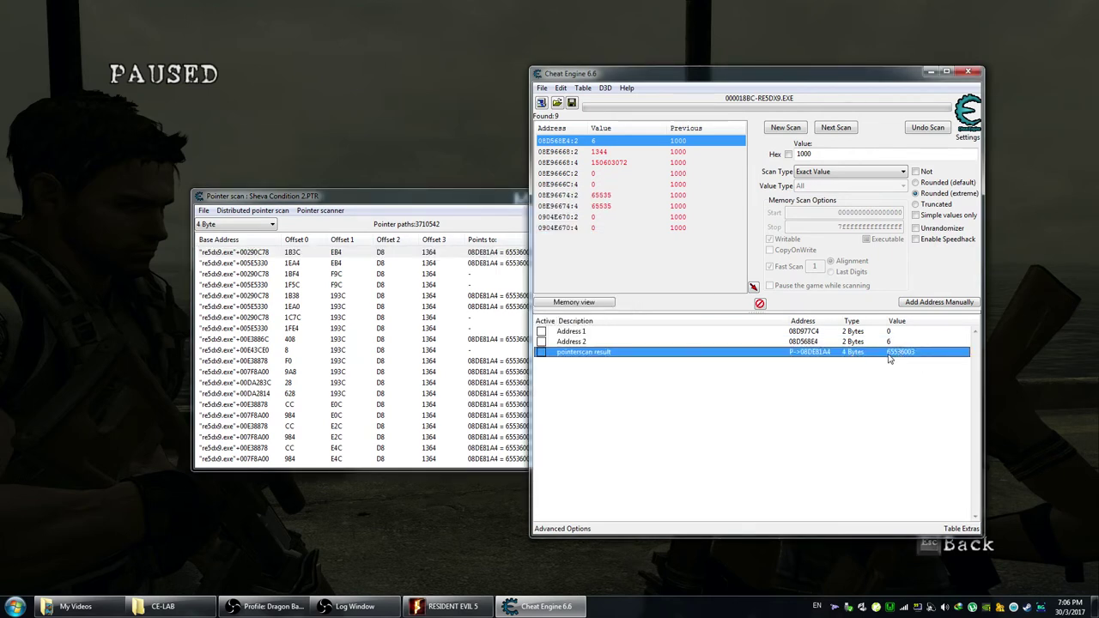
double_click(850, 359)
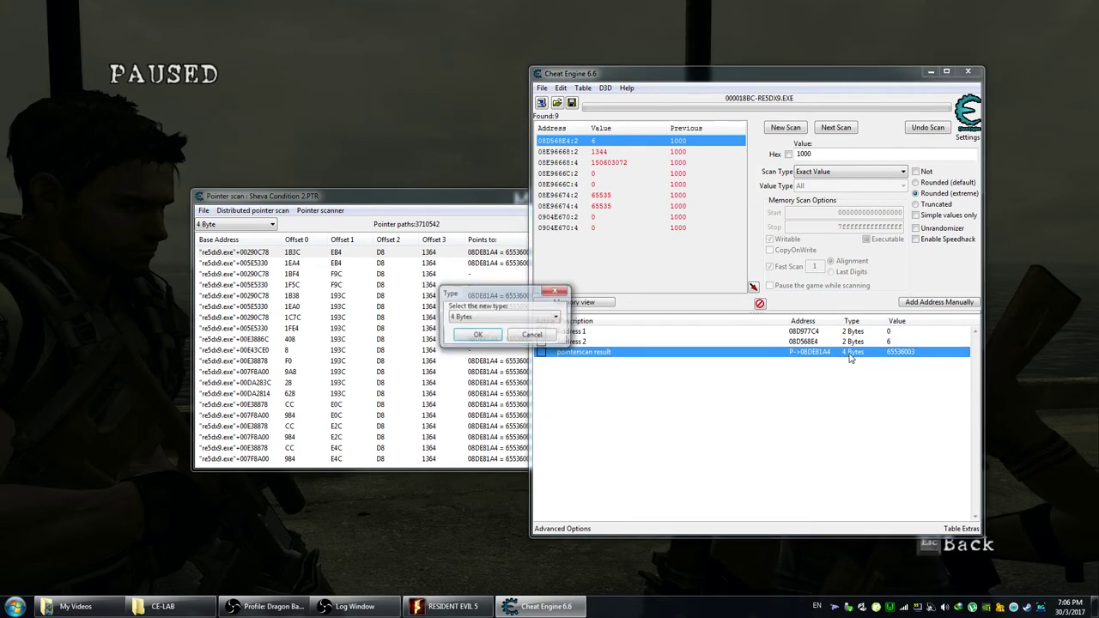
click(495, 318)
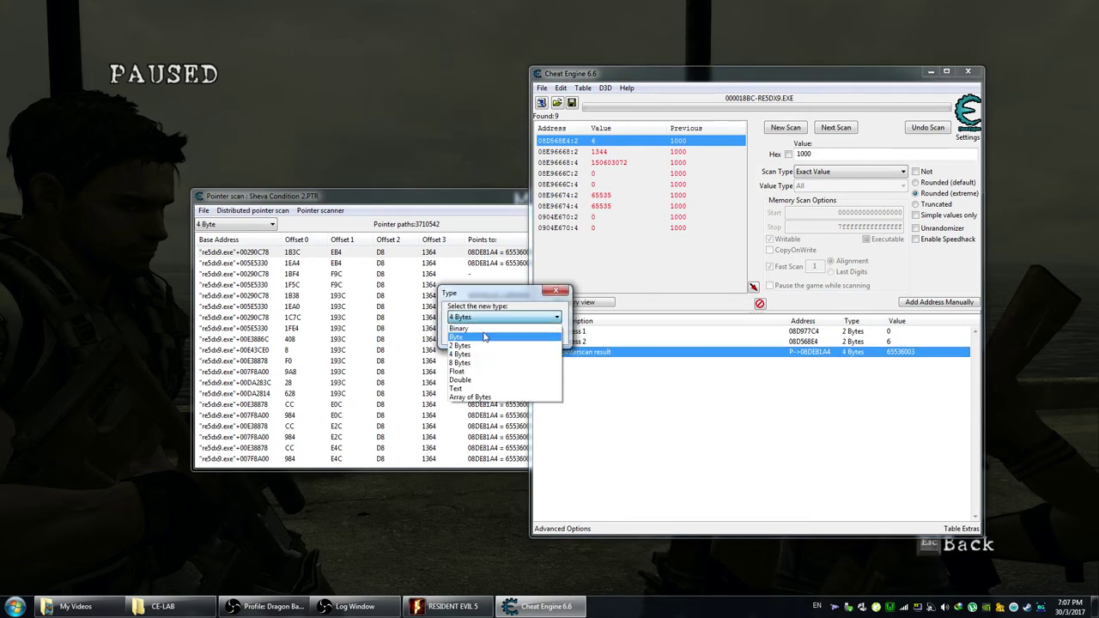
click(486, 337)
click(478, 336)
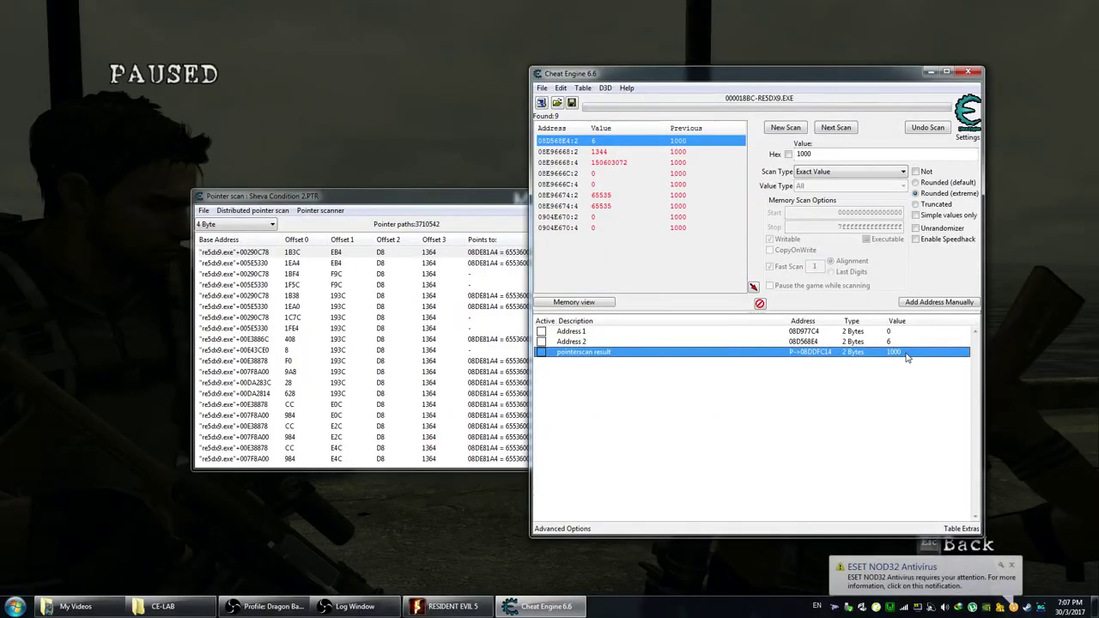
- Add the pointer "re5dx9.exe"+00E3886C with first offset 408 to the address list and set its type to 2 Bytes
key(alt+Tab)
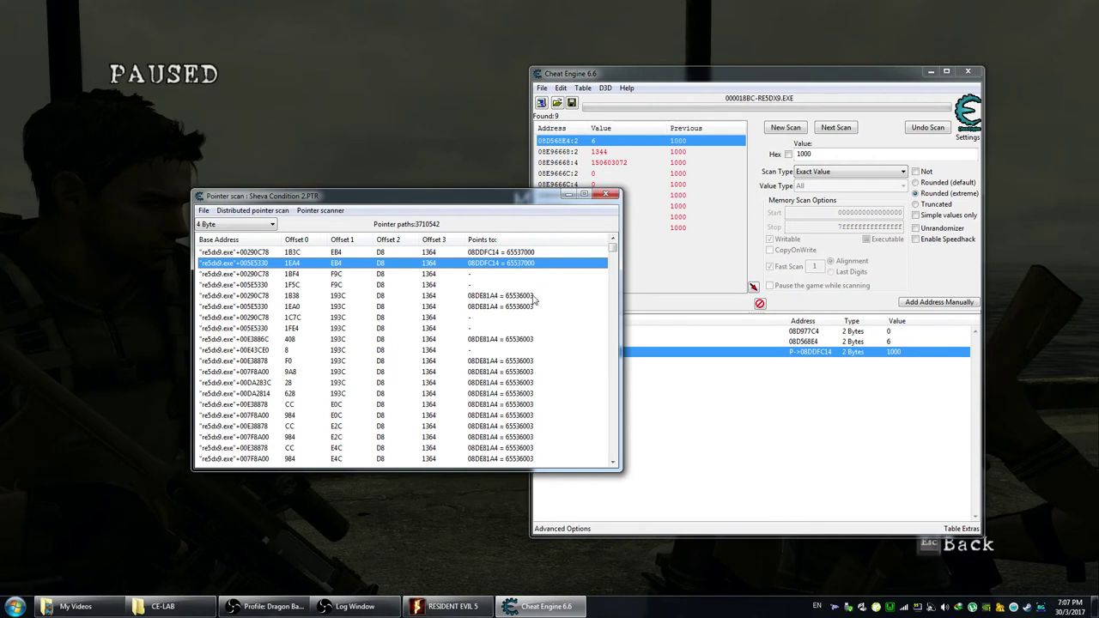
click(534, 298)
click(537, 308)
click(541, 341)
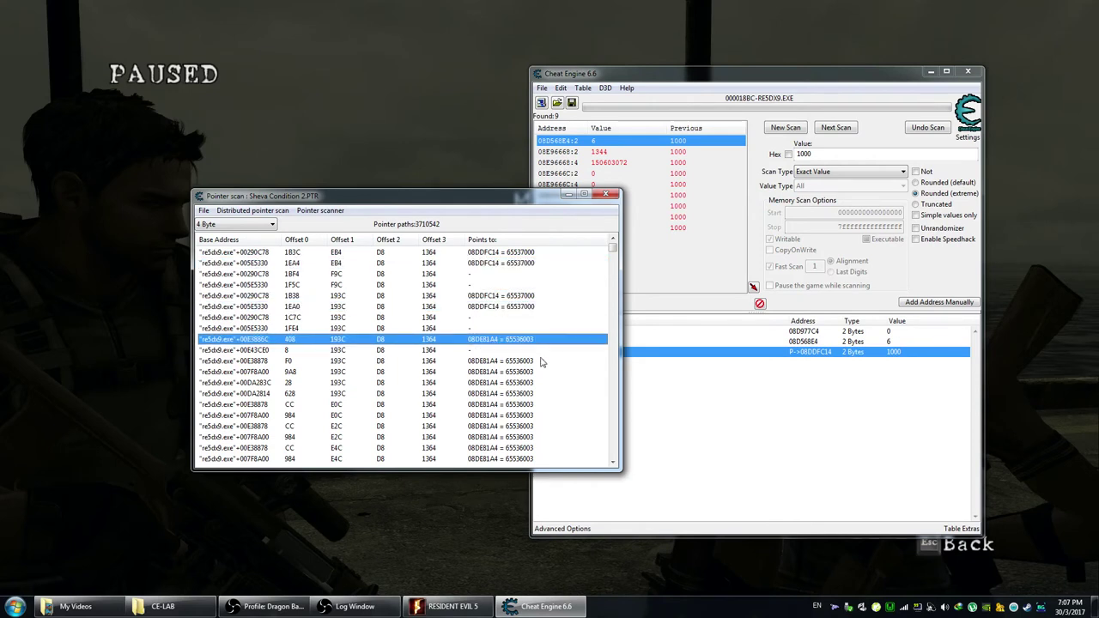
double_click(526, 341)
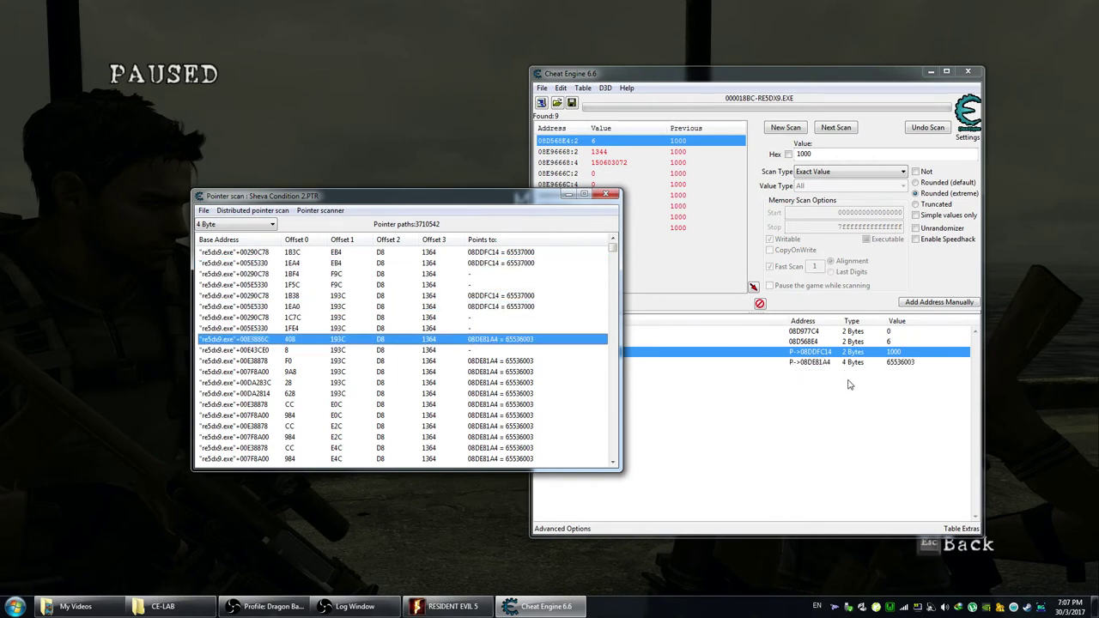
click(812, 363)
double_click(812, 362)
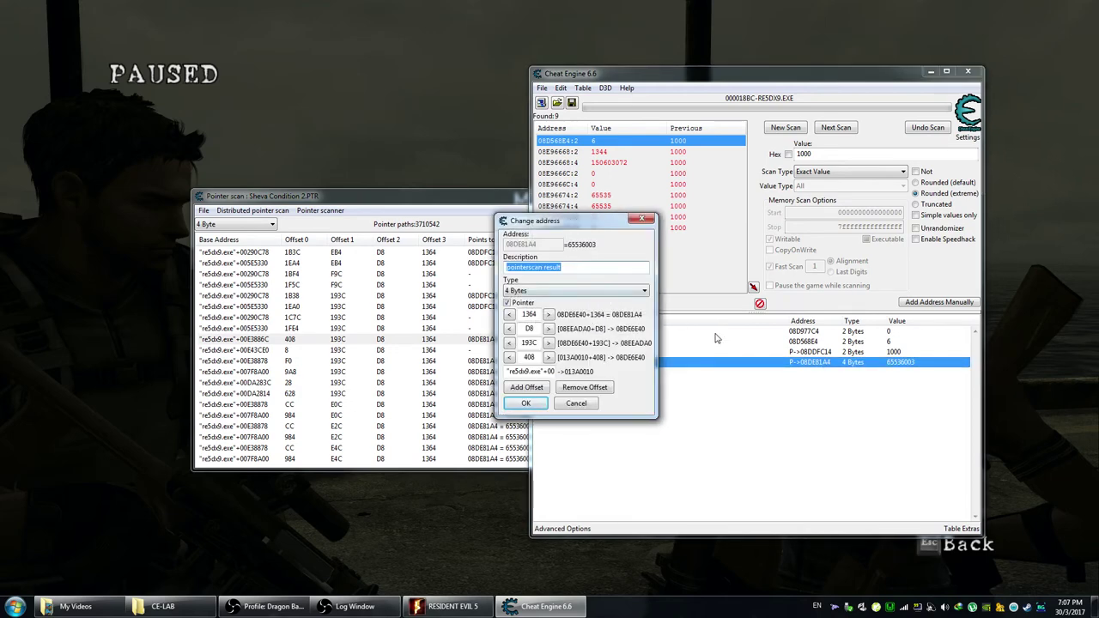
click(576, 404)
double_click(853, 362)
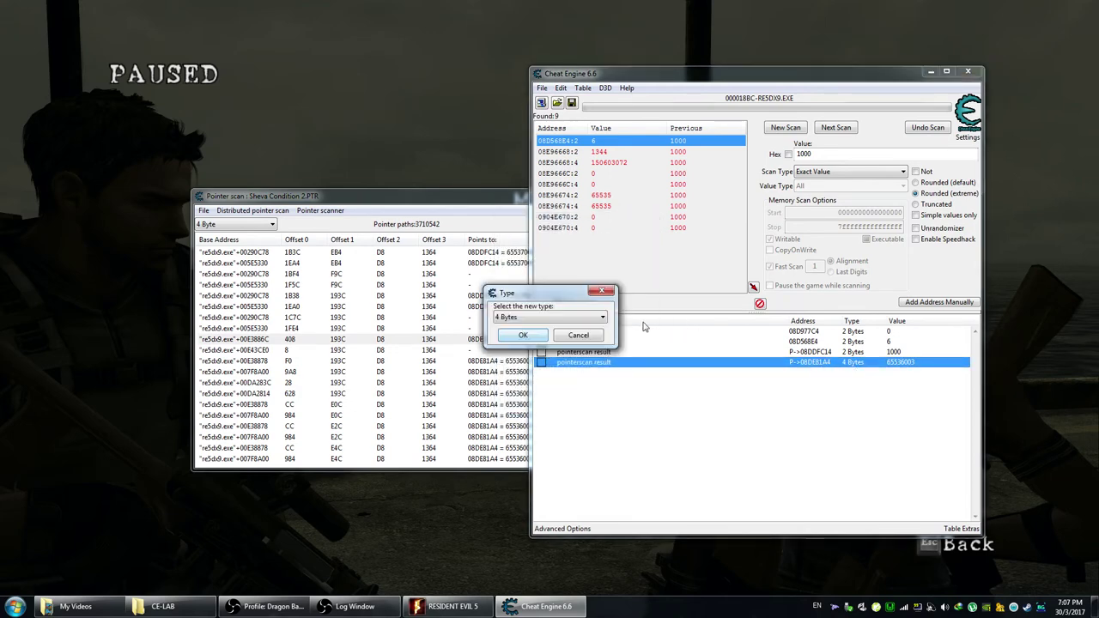
click(565, 323)
click(506, 327)
click(525, 354)
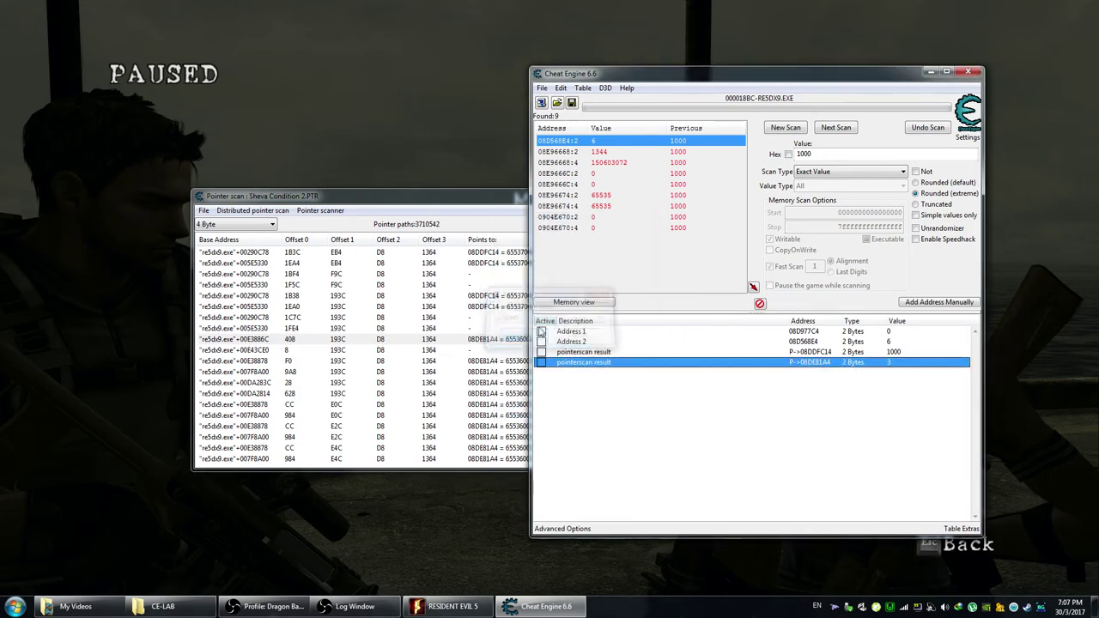
- Resume Resident Evil 5 briefly, and return to Cheat Engine to compare the two added pointers
click(409, 148)
key(Escape)
key(alt+Tab)
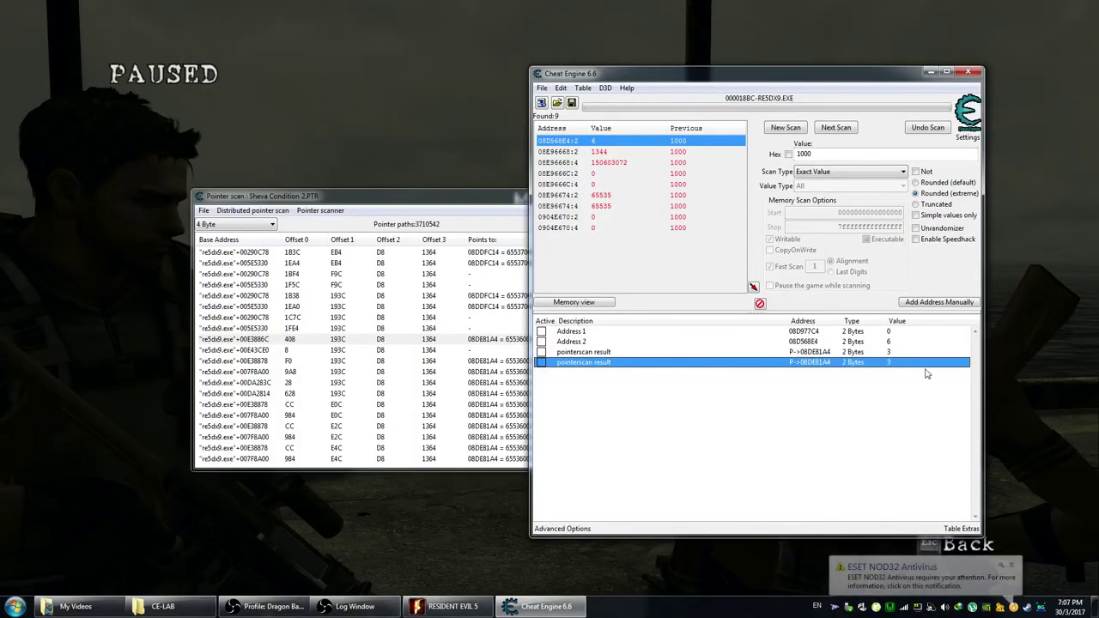
- Set the value of the second pointerscan result to 500, check Sheva's health in Resident Evil 5, and return to Cheat Engine
double_click(909, 362)
key(Return)
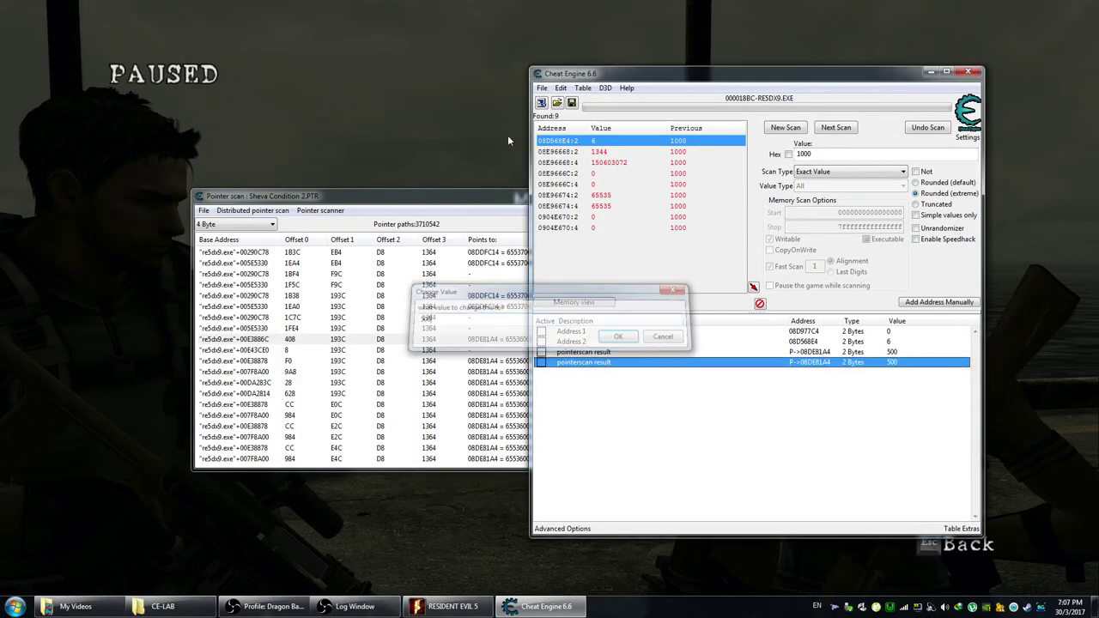
click(406, 119)
key(Escape)
key(alt+Tab)
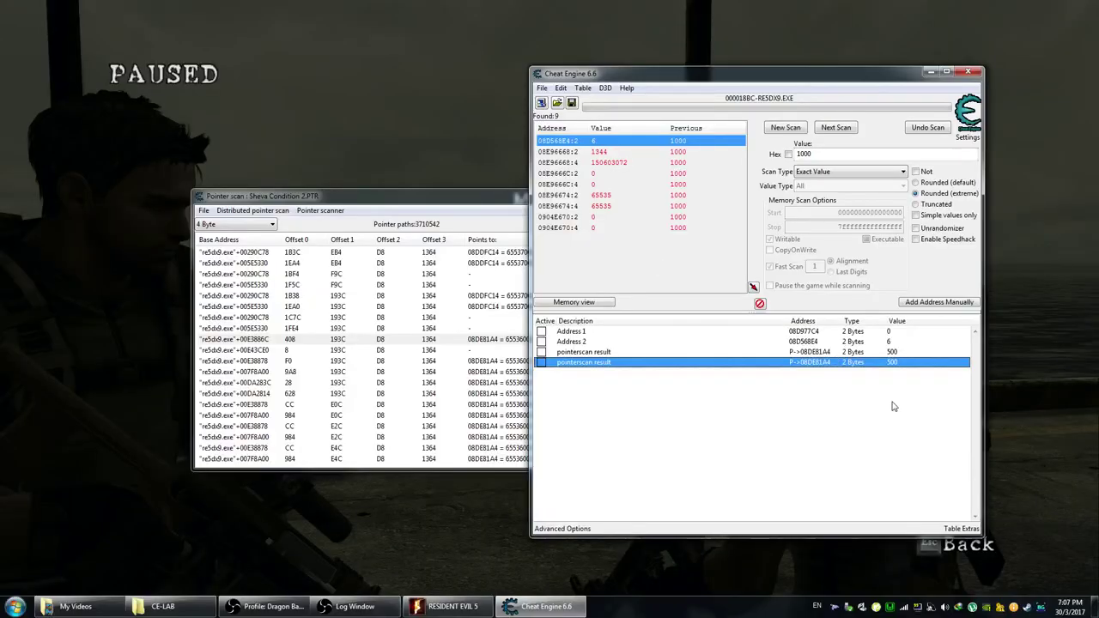
- Rescan the memory of the Sheva Condition 2 pointer list with 08DE81A4 as the address to find
right_click(817, 368)
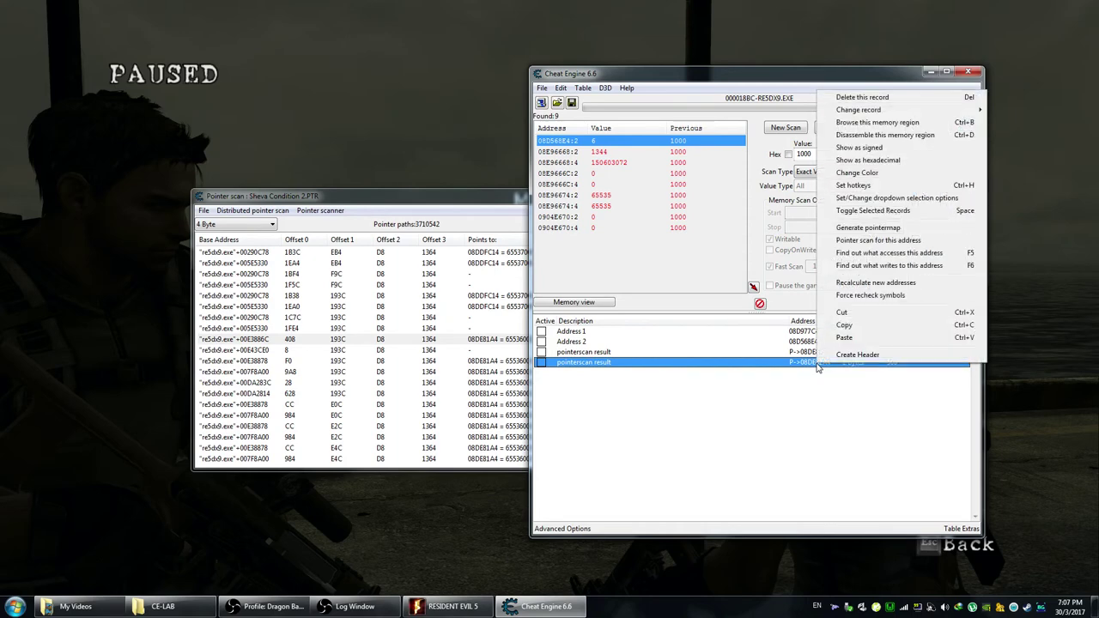
click(868, 241)
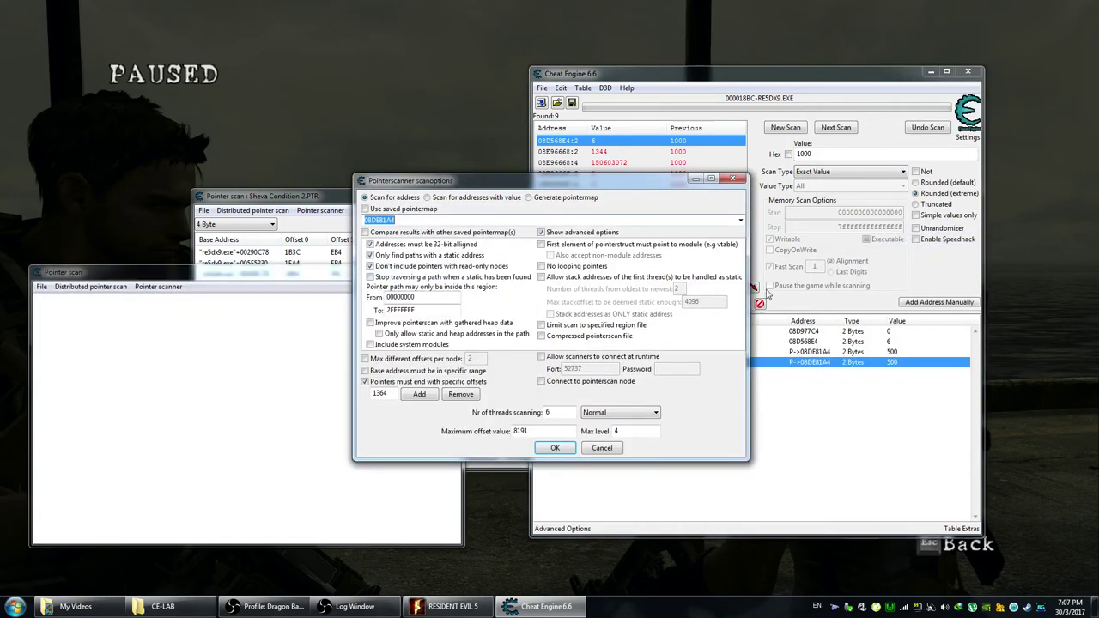
click(601, 449)
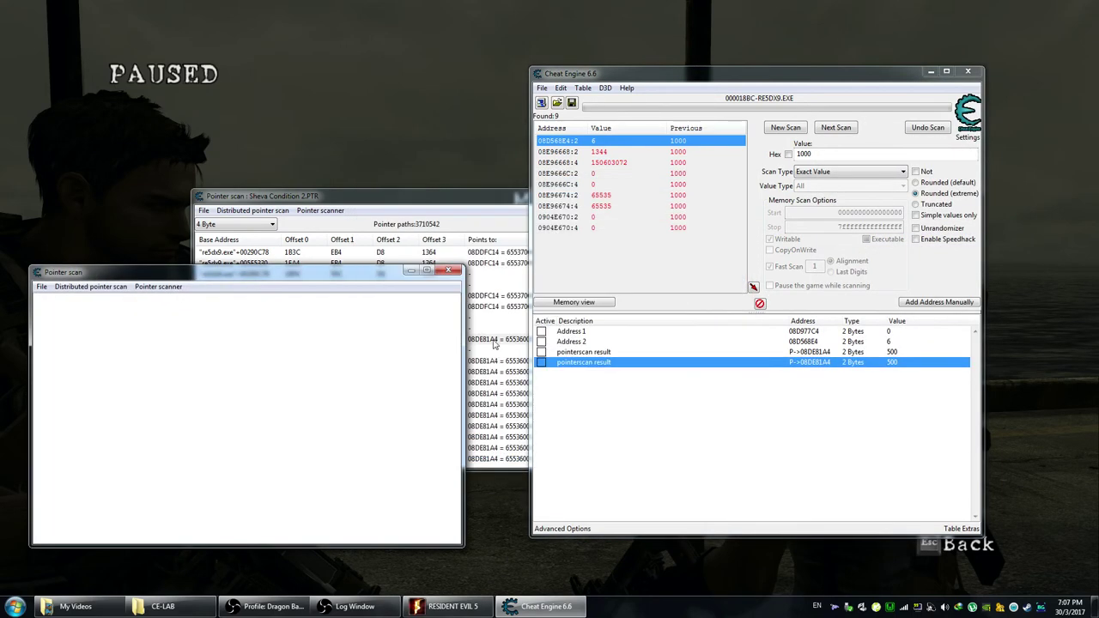
click(438, 262)
click(320, 210)
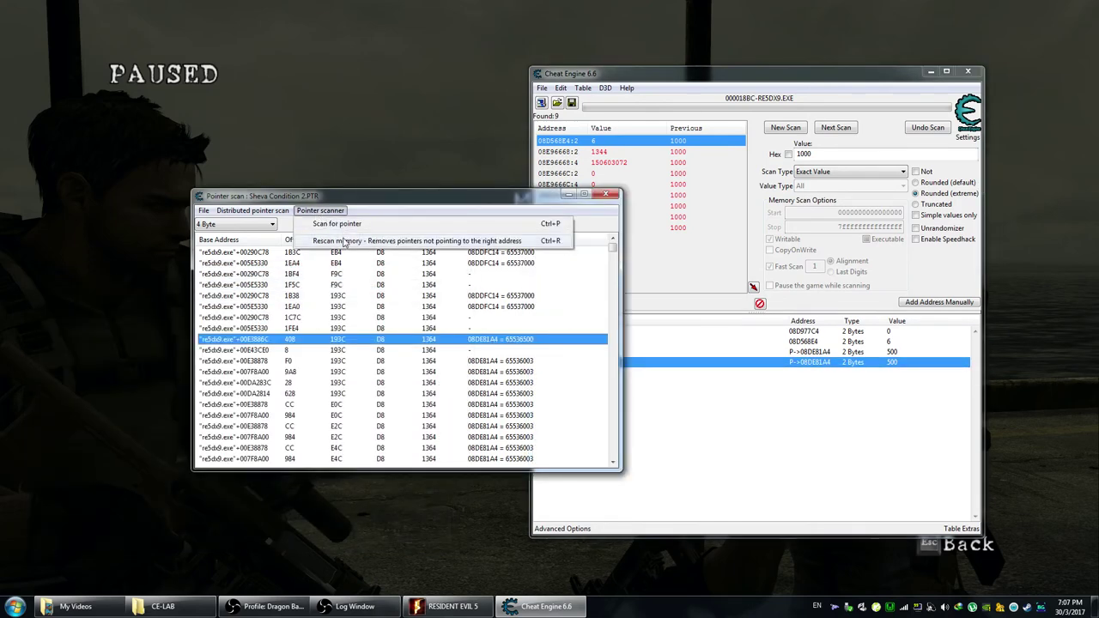
click(348, 241)
double_click(507, 266)
text(08DE81A4)
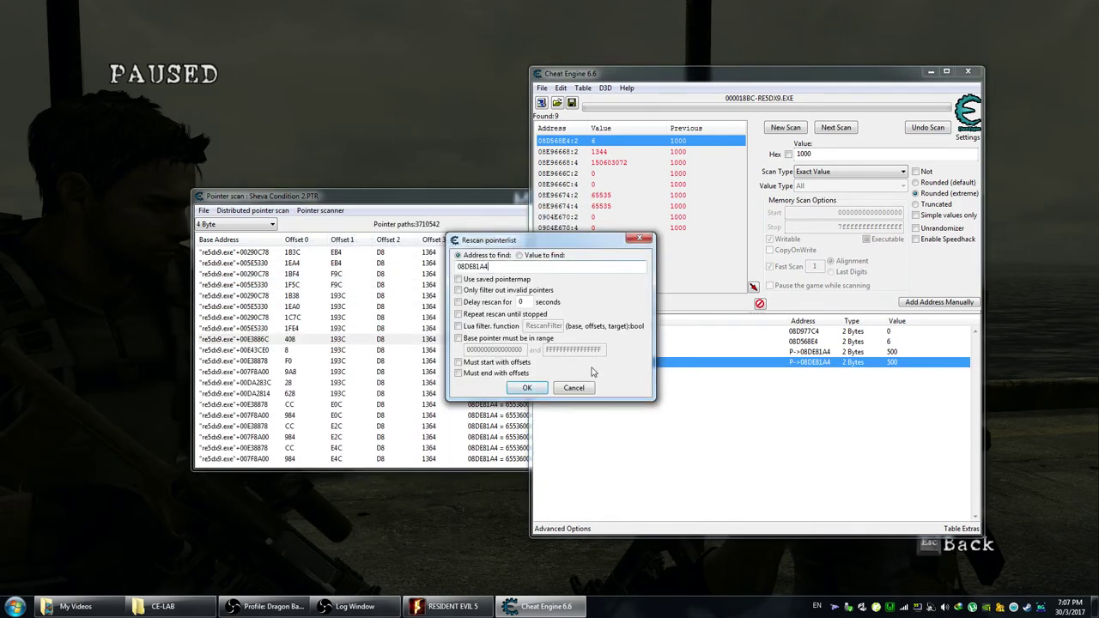
click(539, 391)
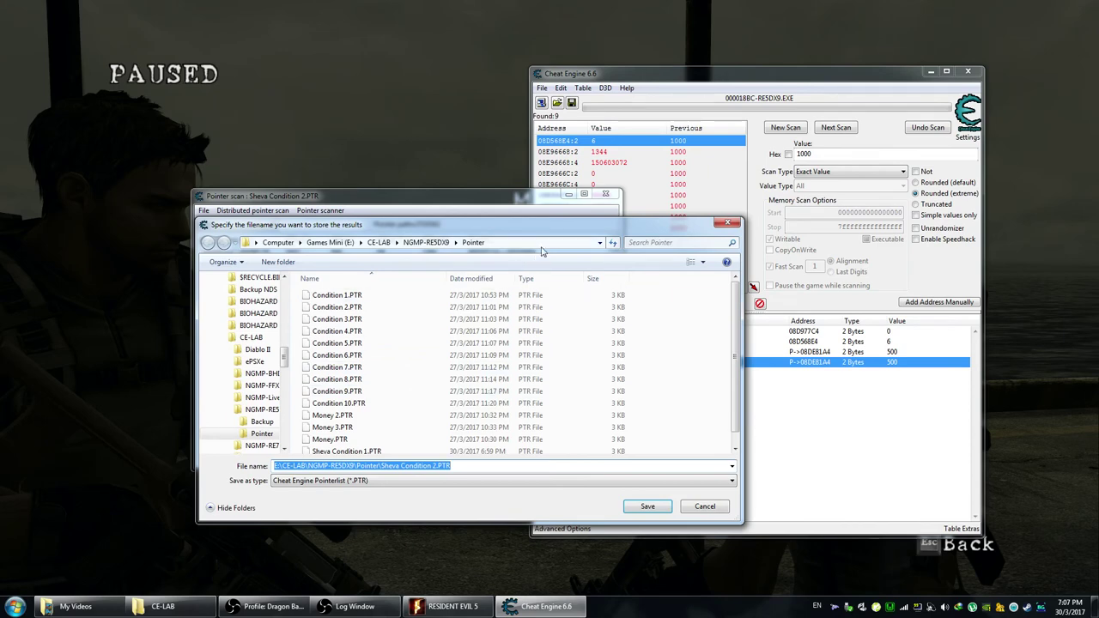
- Save the rescan results as Sheva Condition 3.PTR in the Pointer folder
drag(550, 223, 642, 258)
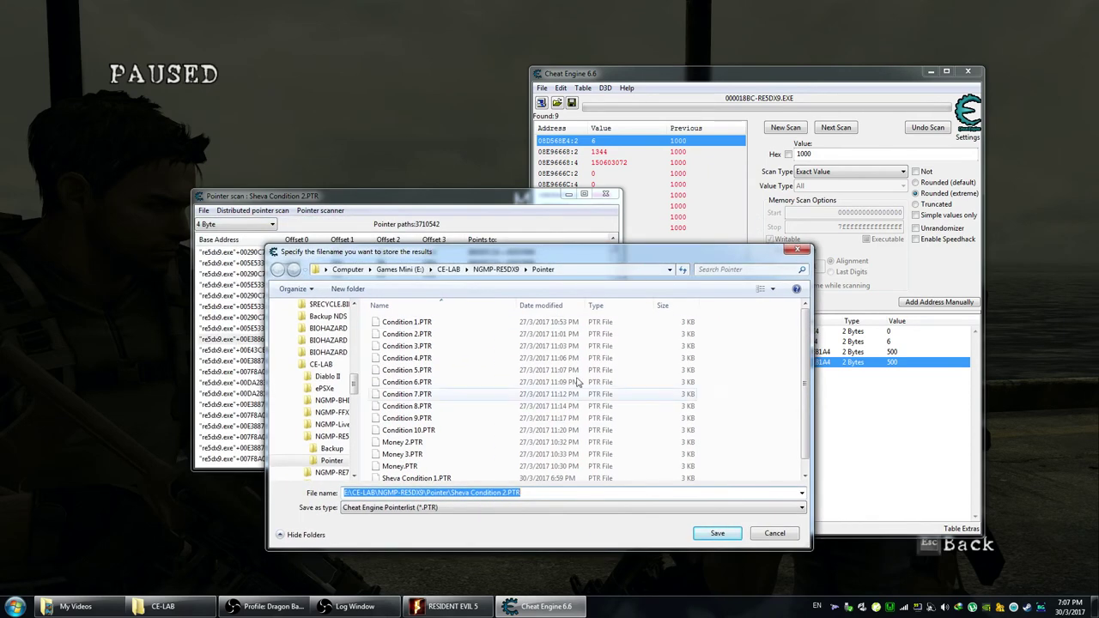
click(508, 494)
key(BackSpace)
text(3)
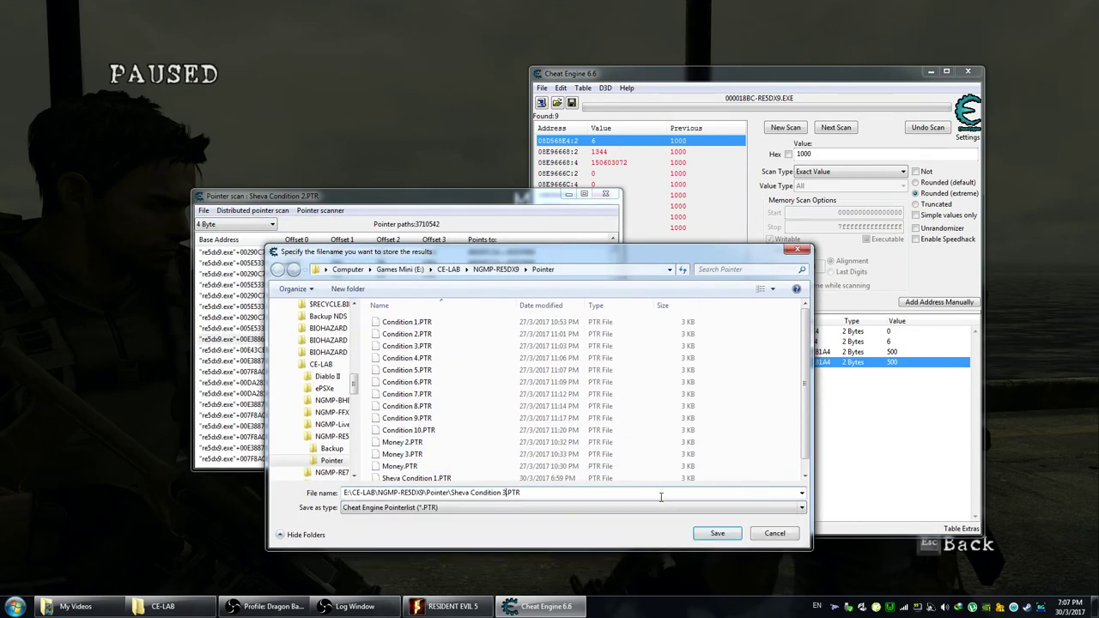
click(718, 534)
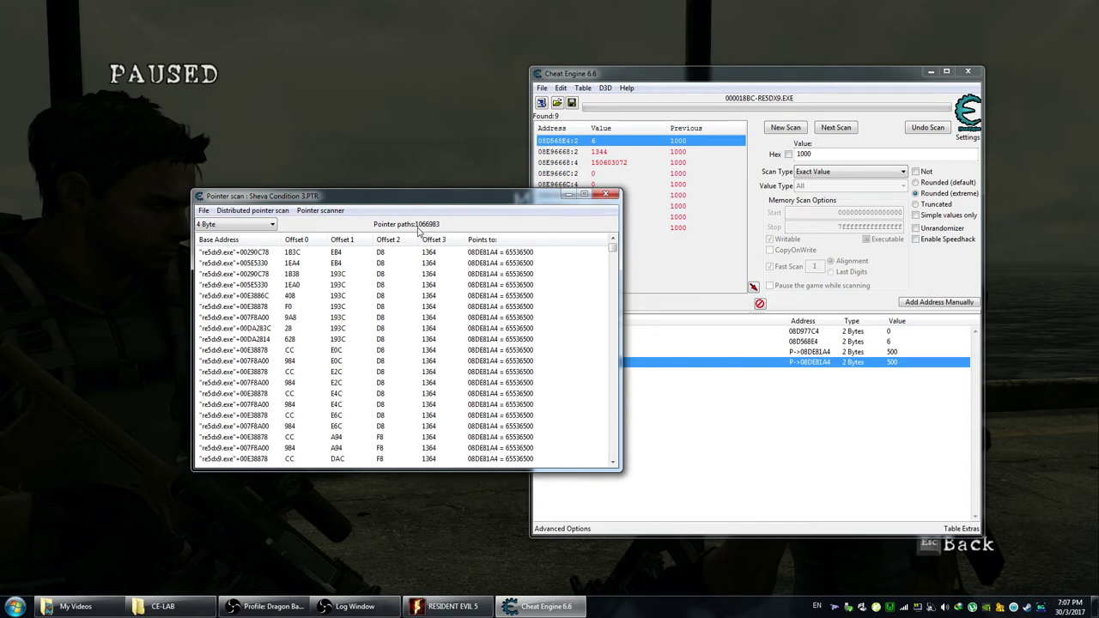
- Quit Resident Evil 5 and relaunch it from the desktop
click(505, 132)
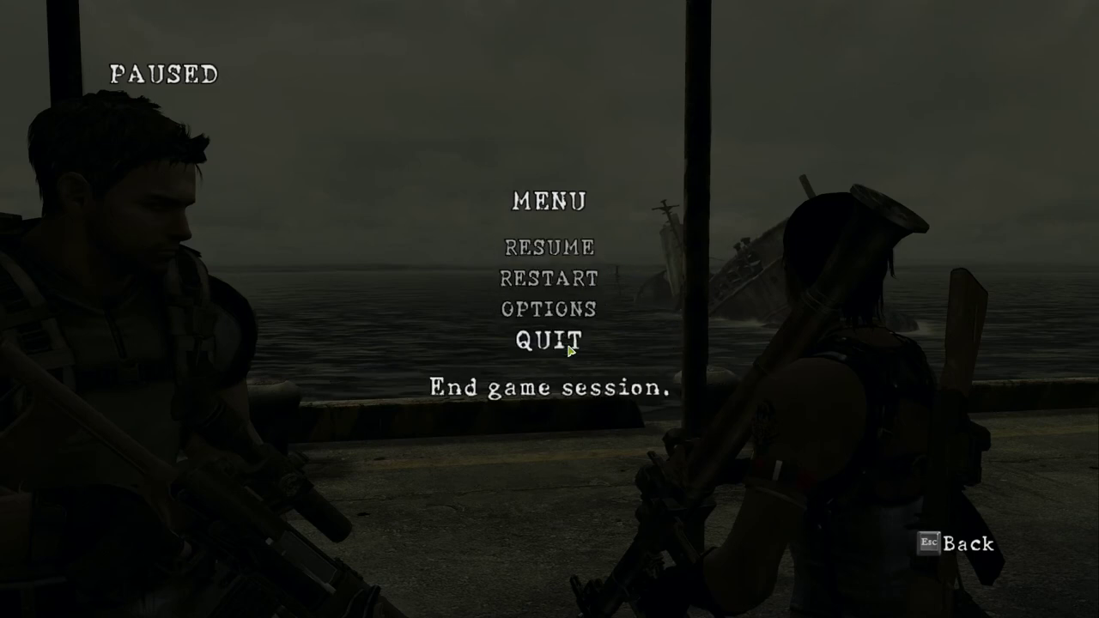
key(alt+Tab)
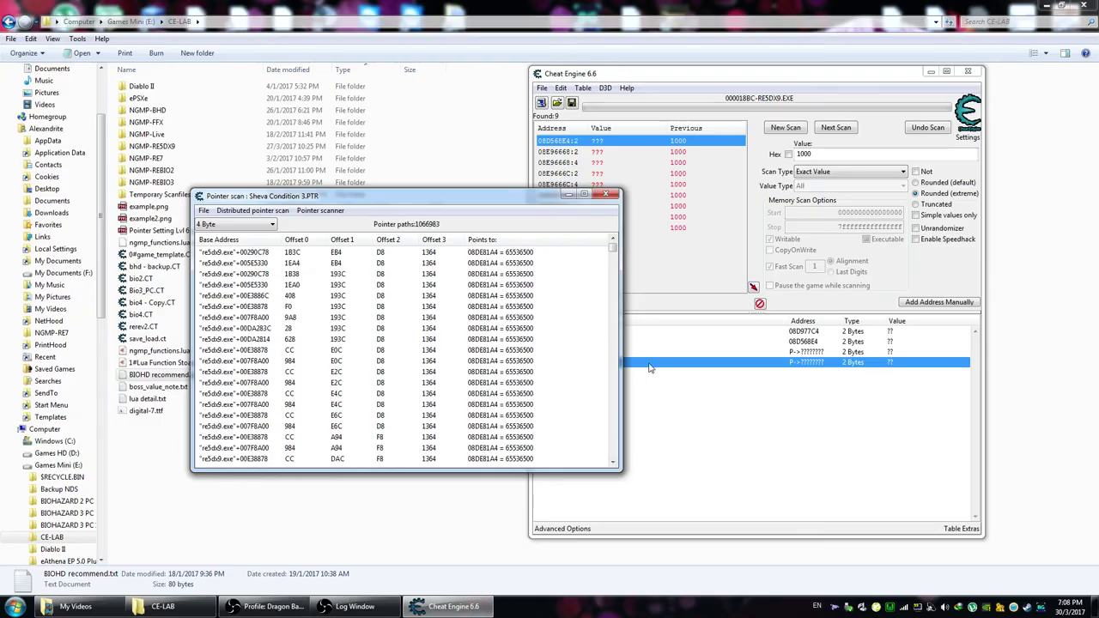
click(1095, 606)
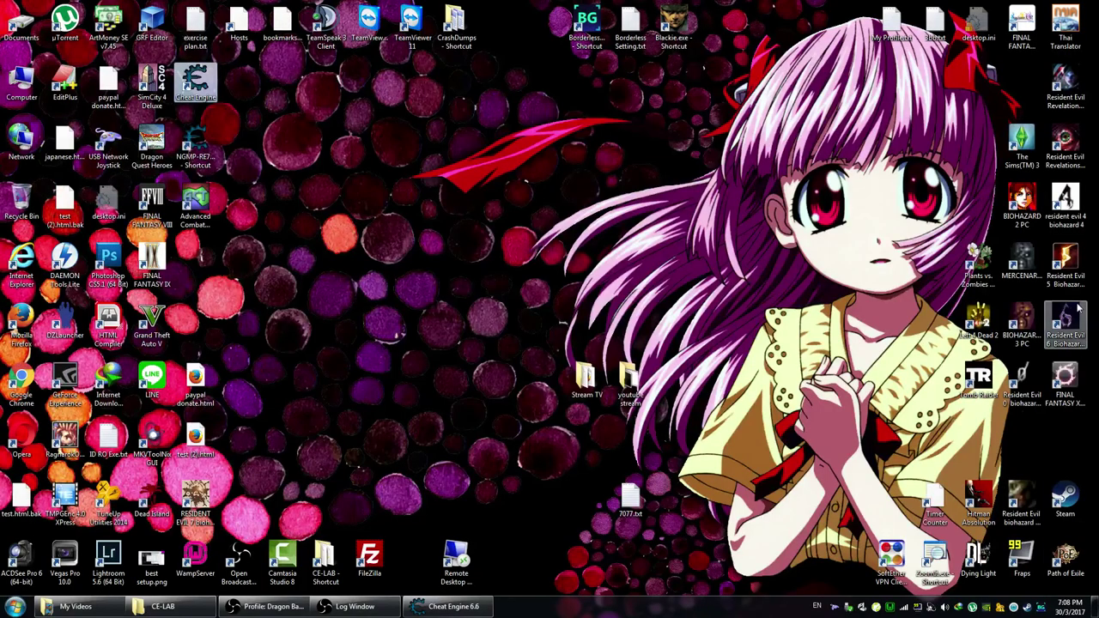
double_click(1076, 266)
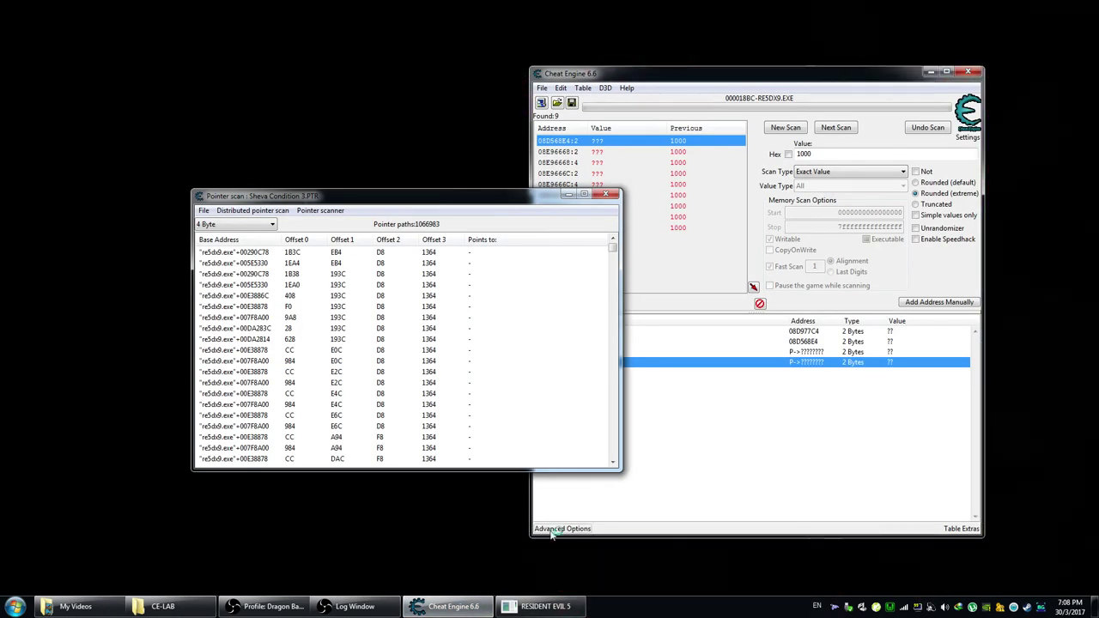
- Attach Cheat Engine to the restarted RE5DX9.EXE process and keep the current address list
click(542, 102)
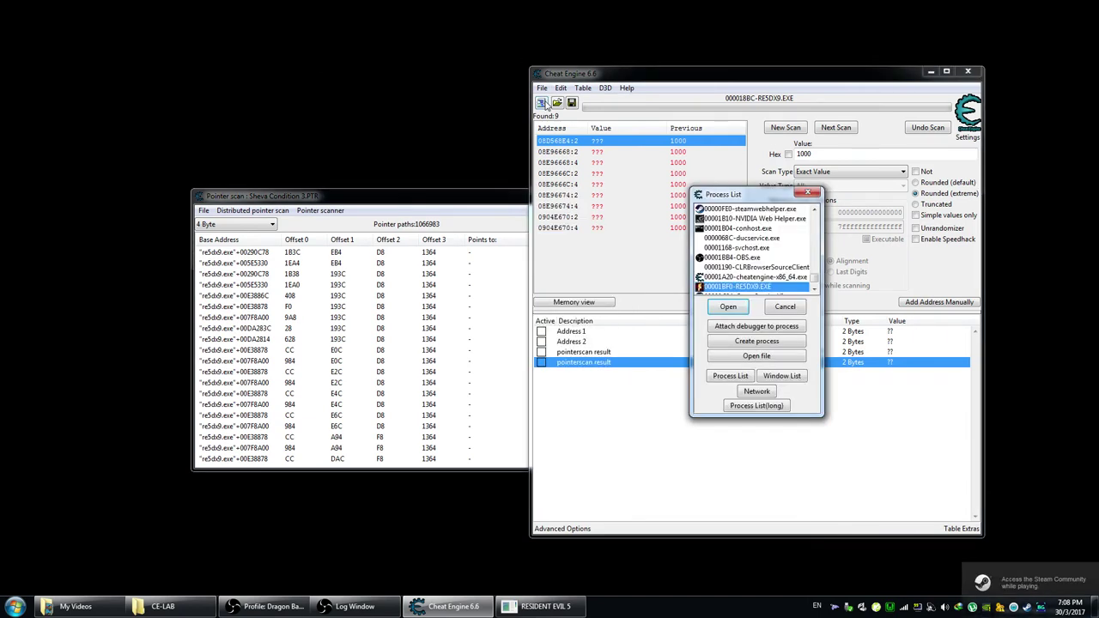
double_click(757, 287)
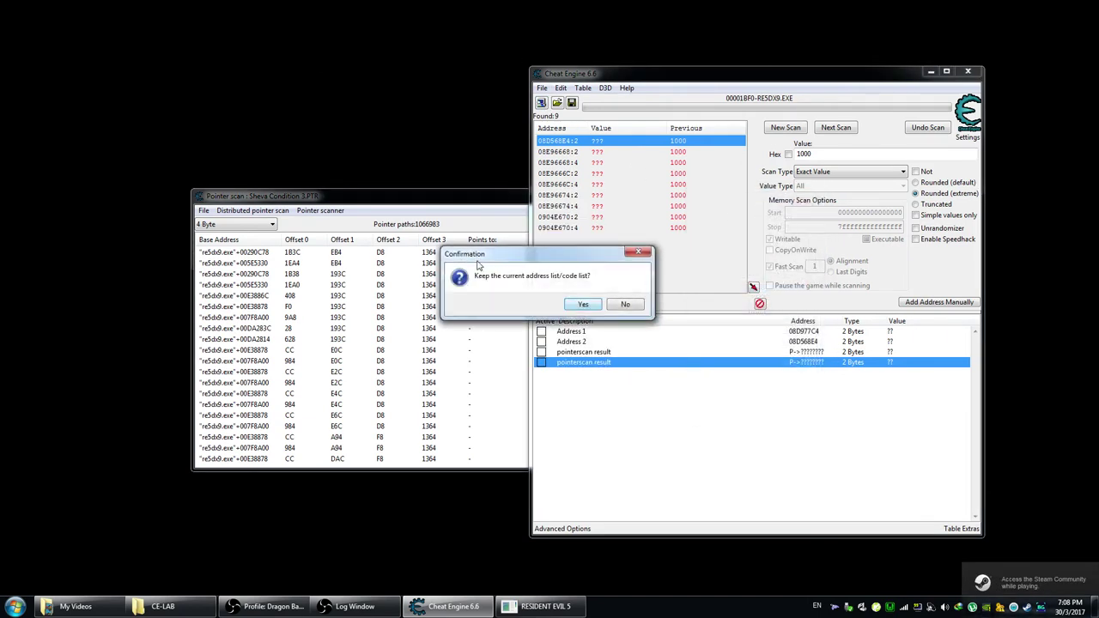
click(583, 305)
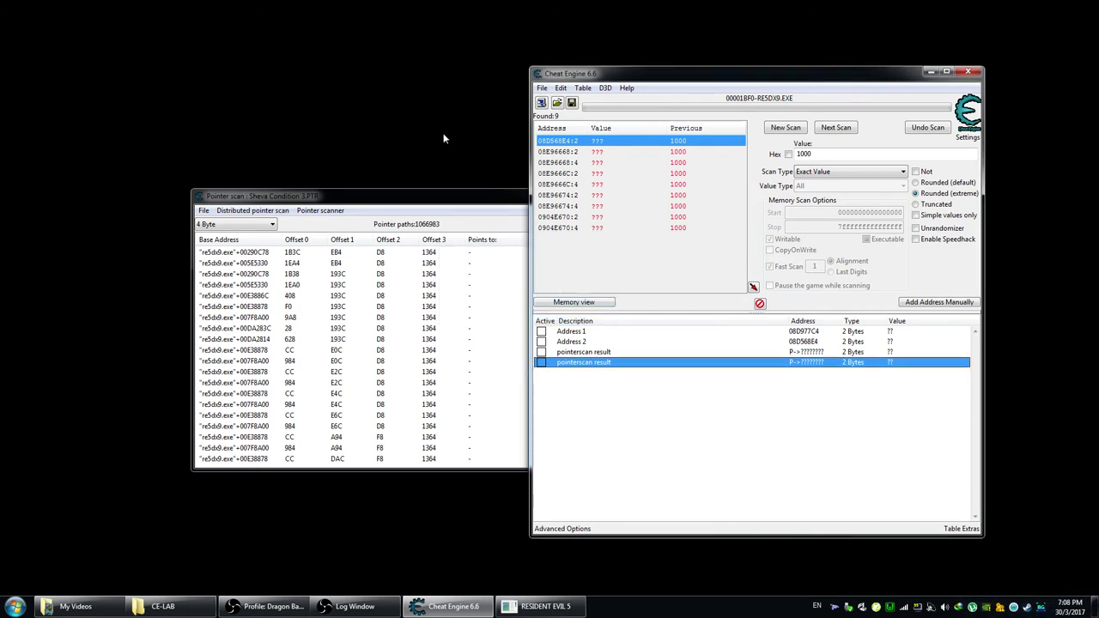
- Switch to Resident Evil 5, start the game, continue from the last stage and confirm the inventory as ready
key(alt+Tab)
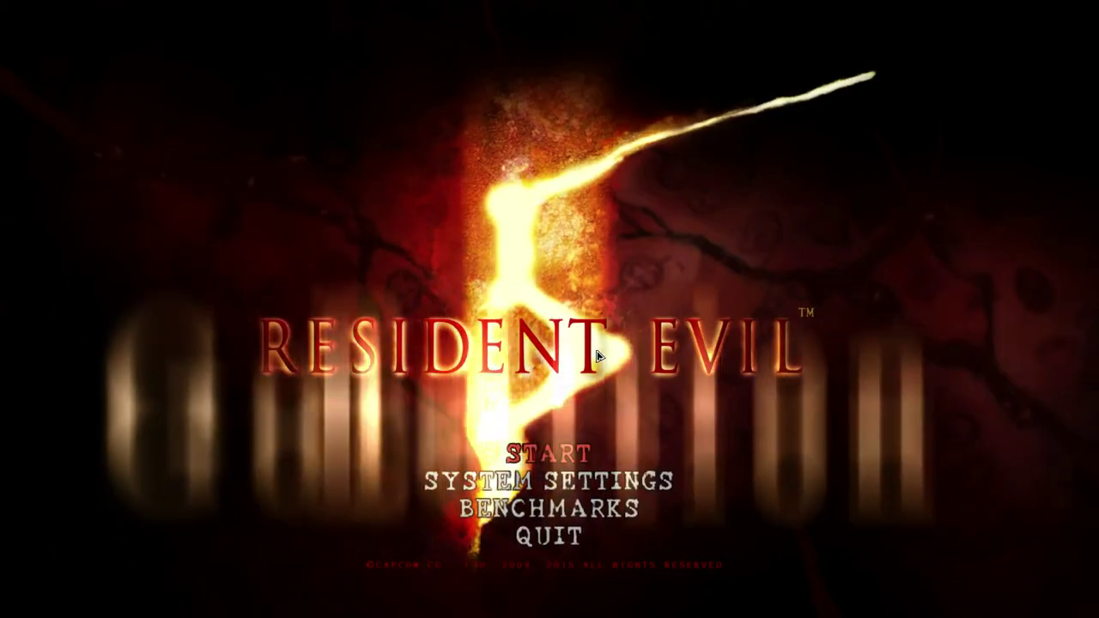
click(589, 454)
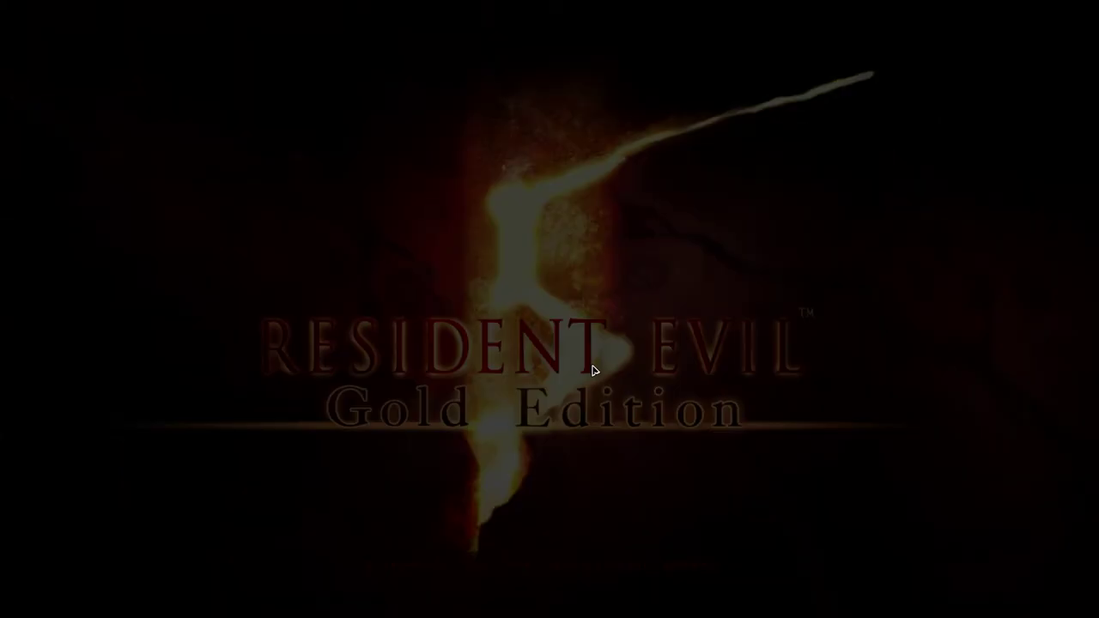
click(562, 397)
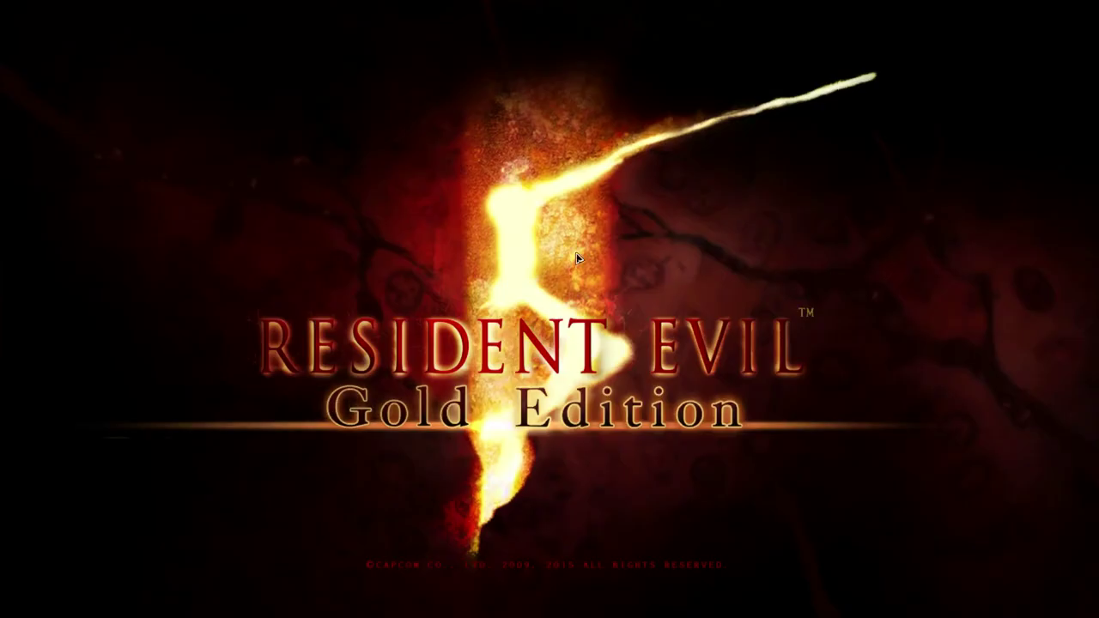
click(473, 192)
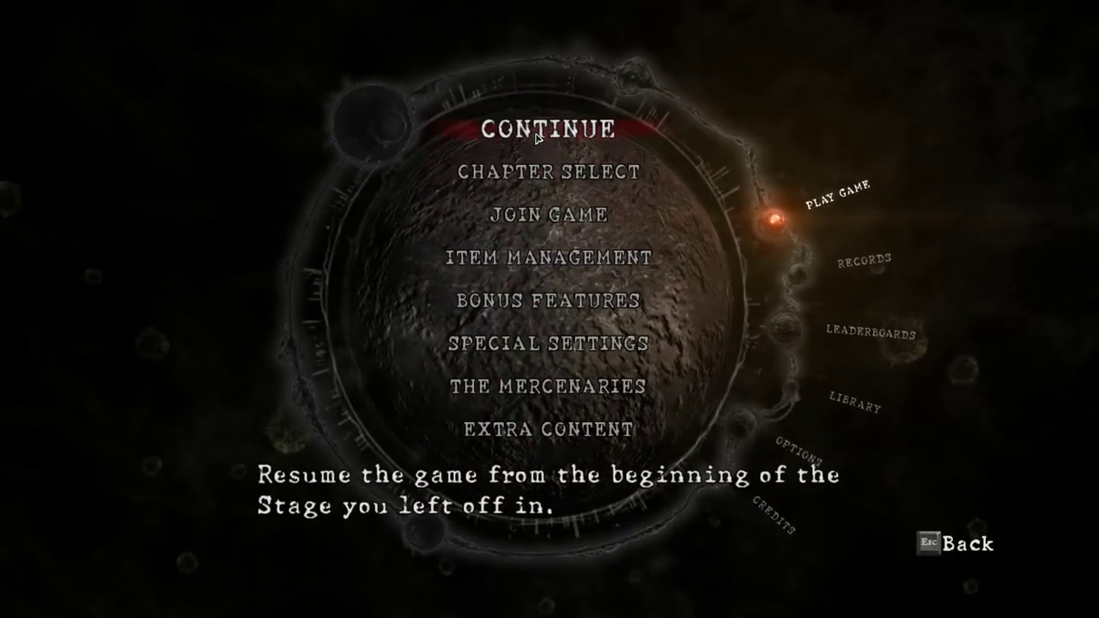
click(507, 129)
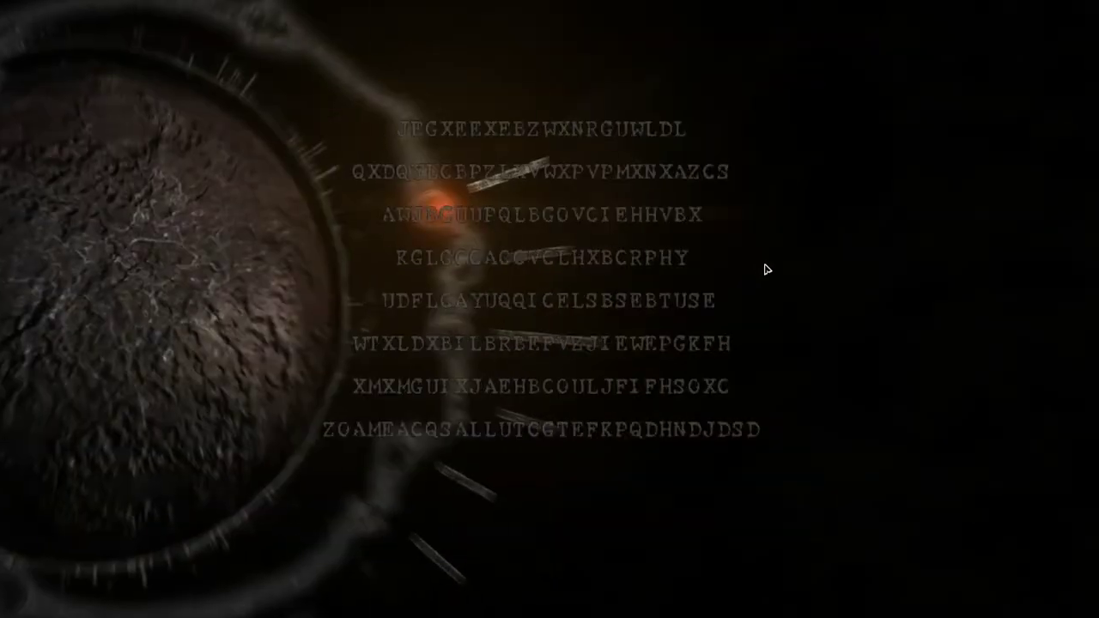
click(820, 544)
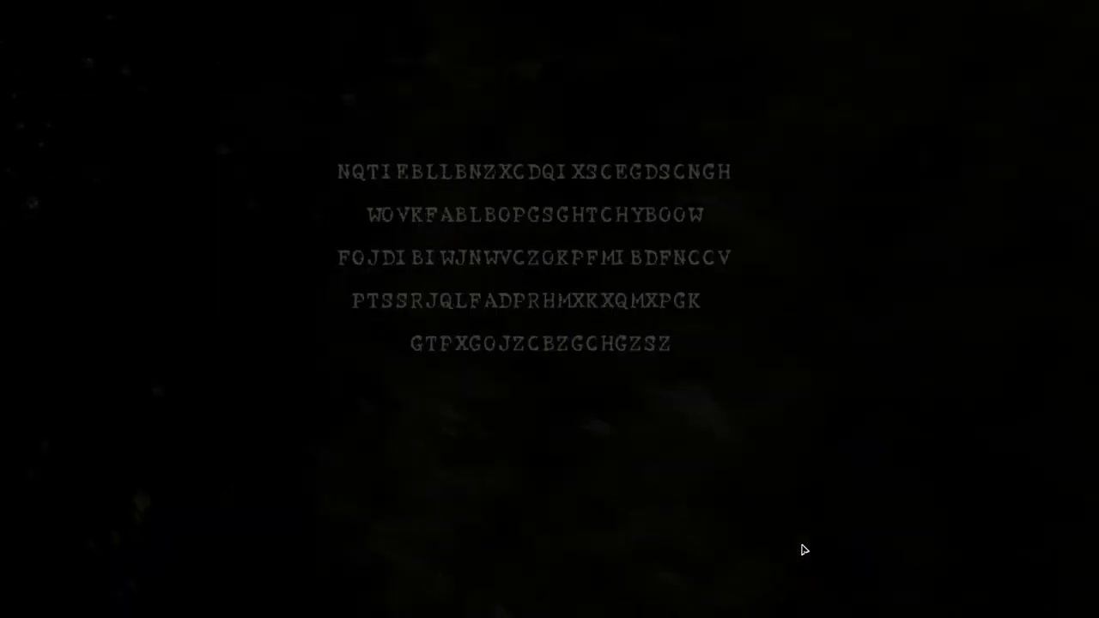
click(568, 348)
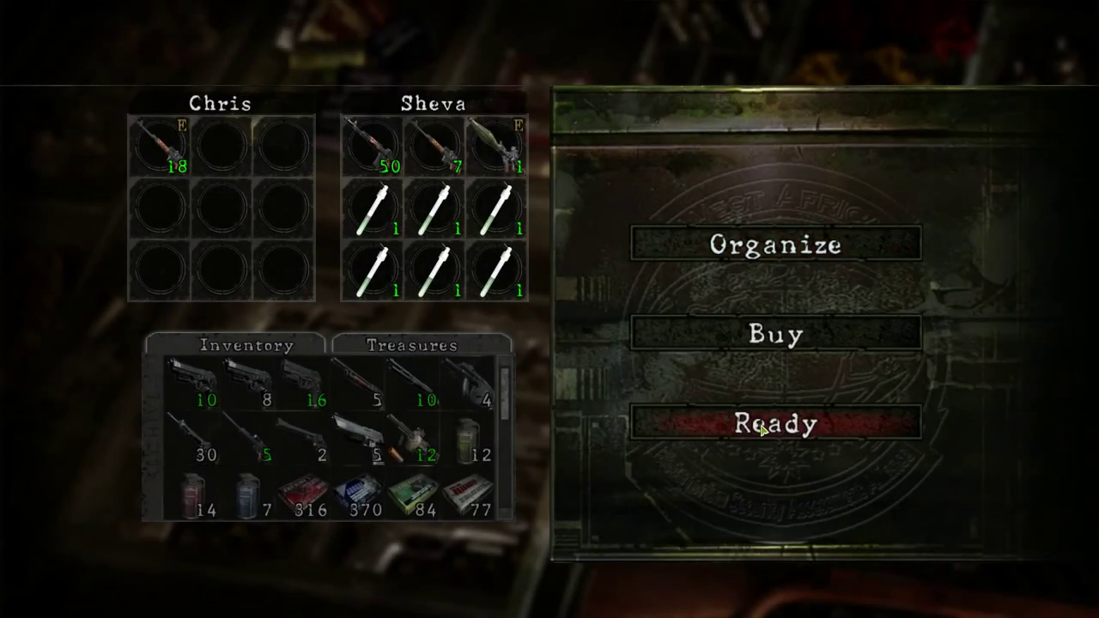
click(762, 427)
click(706, 489)
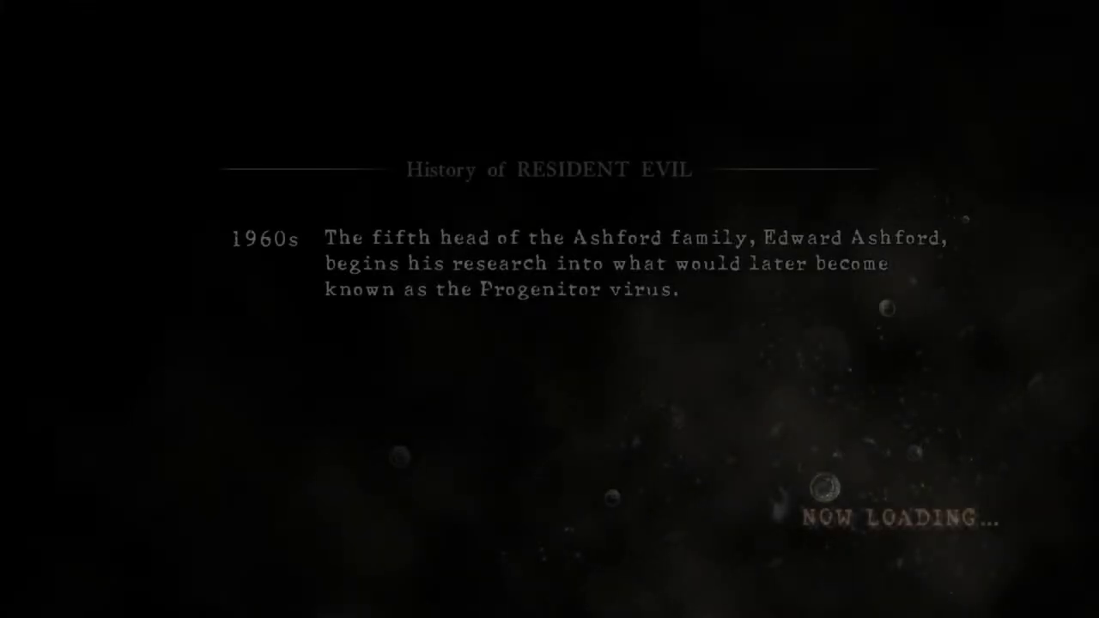
- Switch back to Cheat Engine and compare both pointerscan results with the addresses in the Sheva Condition 3 pointer list
key(alt+Tab)
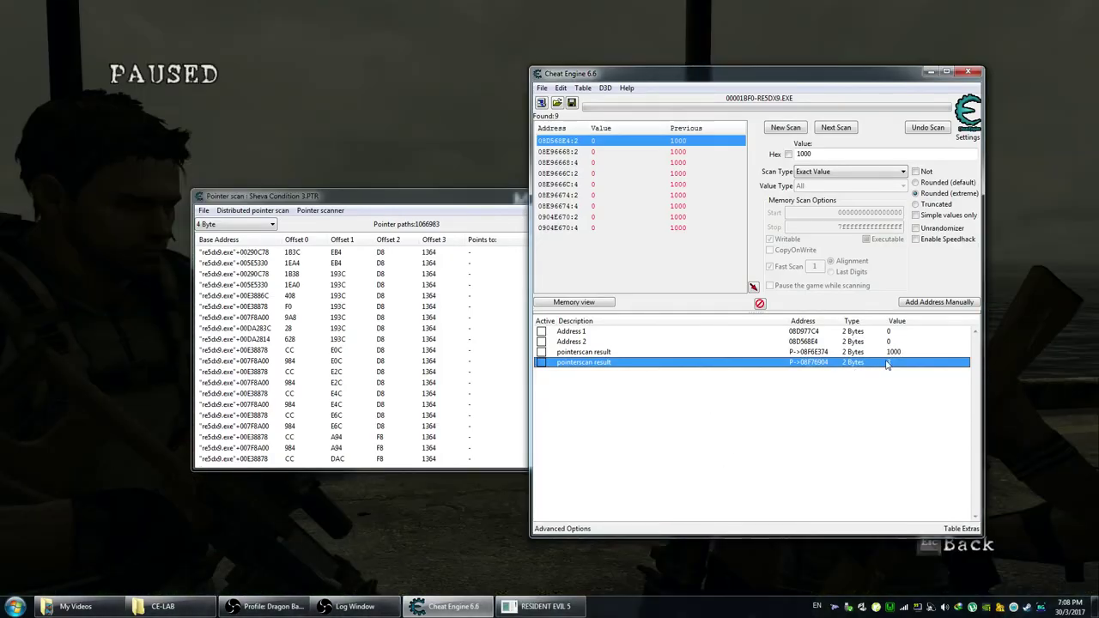
click(813, 352)
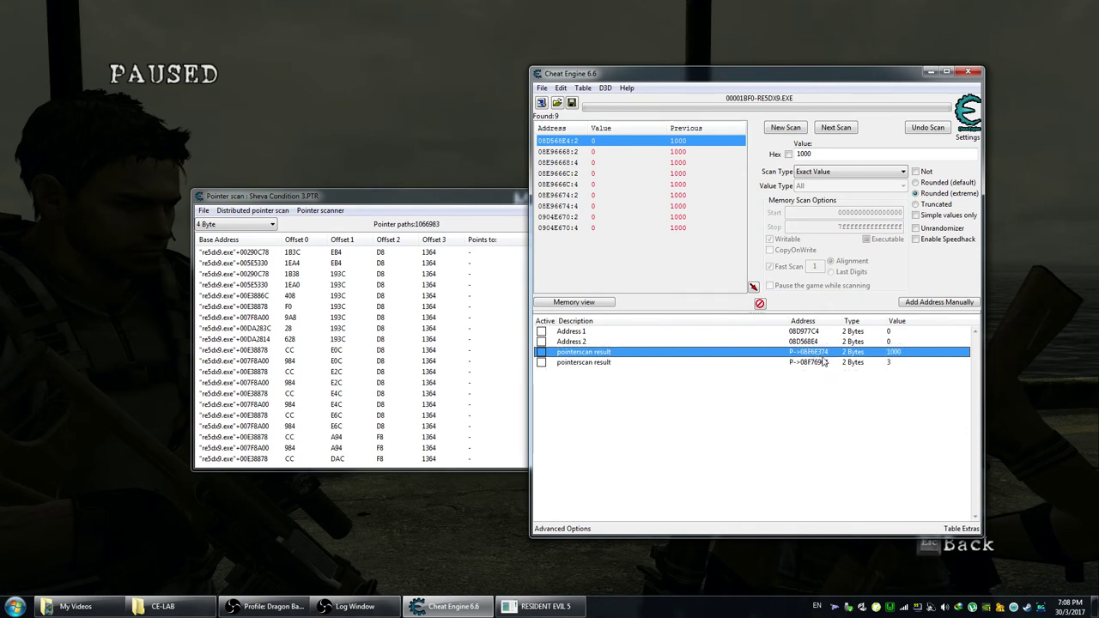
click(820, 363)
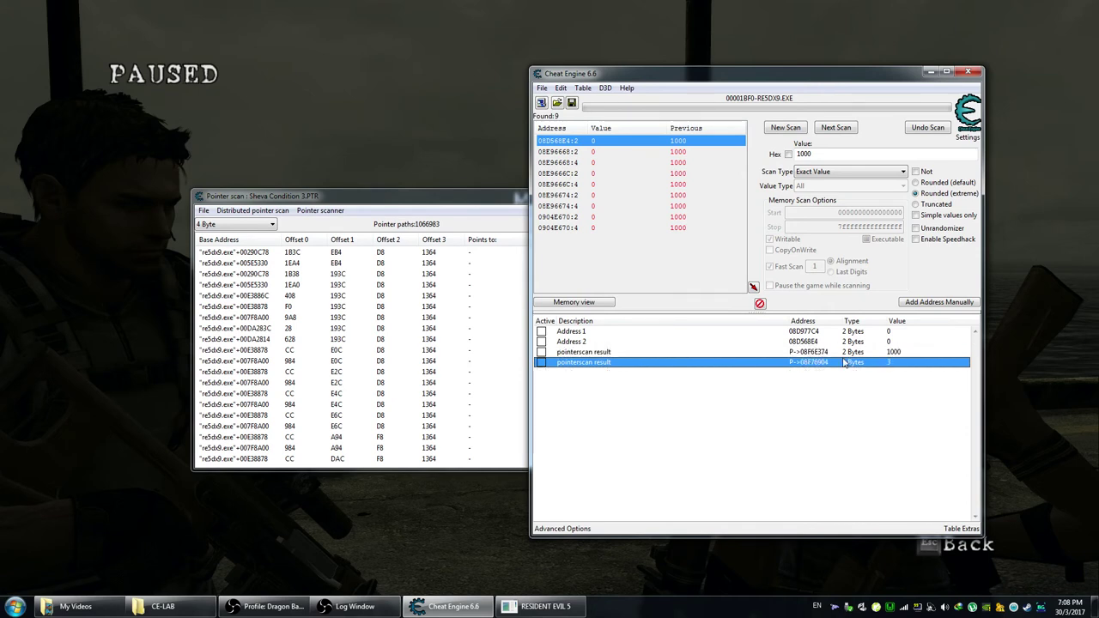
click(440, 301)
click(534, 262)
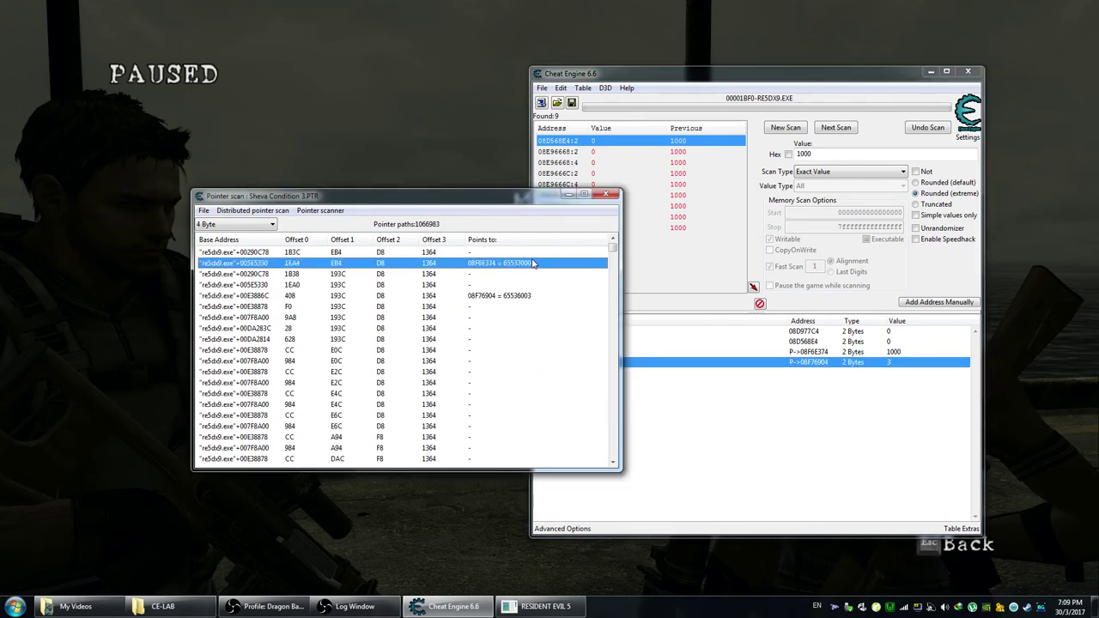
click(559, 255)
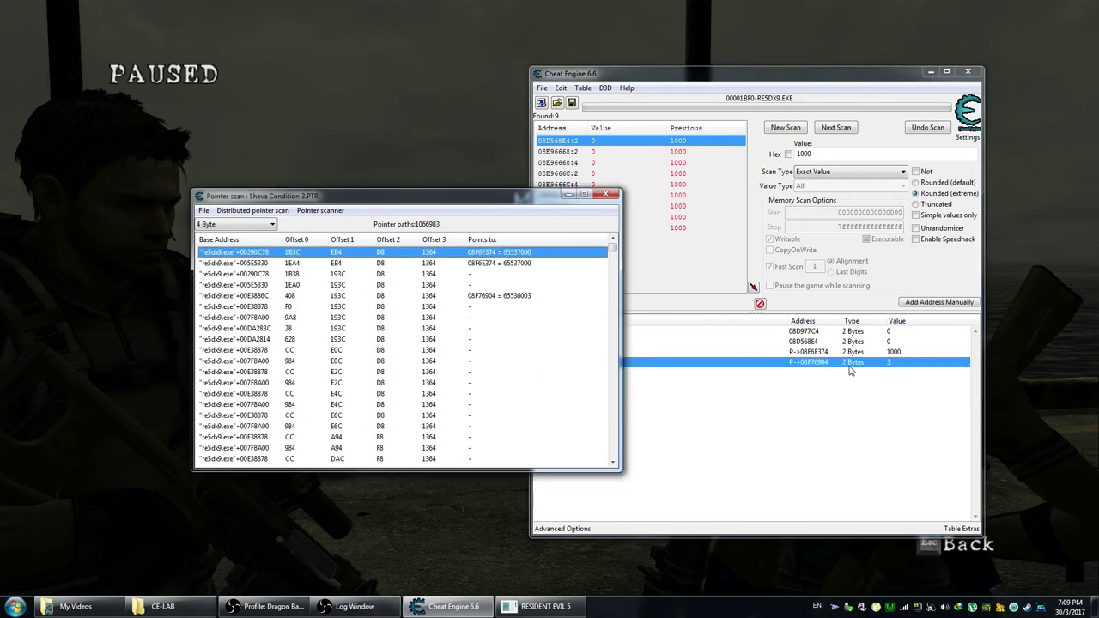
- Set the value of the last pointerscan result to 500 and check Sheva's health in the game
double_click(893, 366)
text(500)
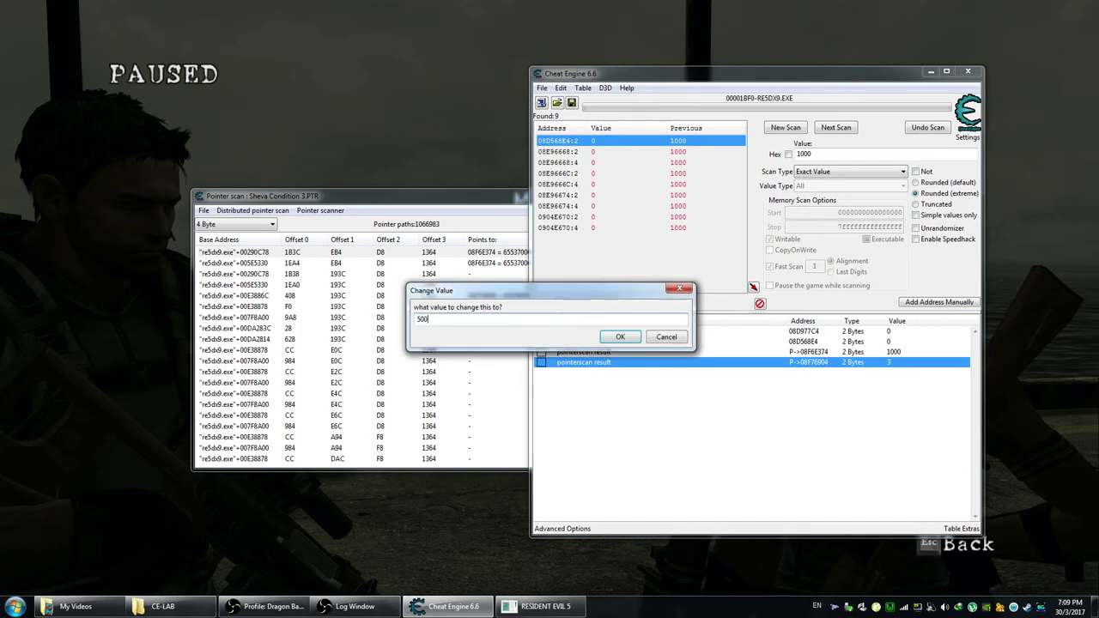
key(Return)
click(290, 89)
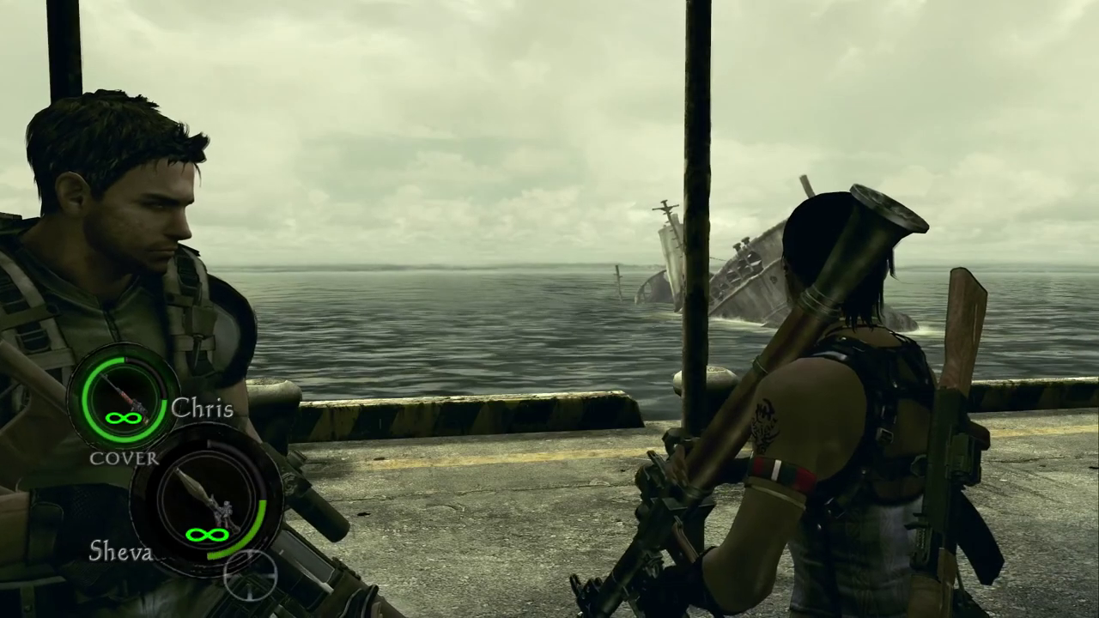
key(alt+Tab)
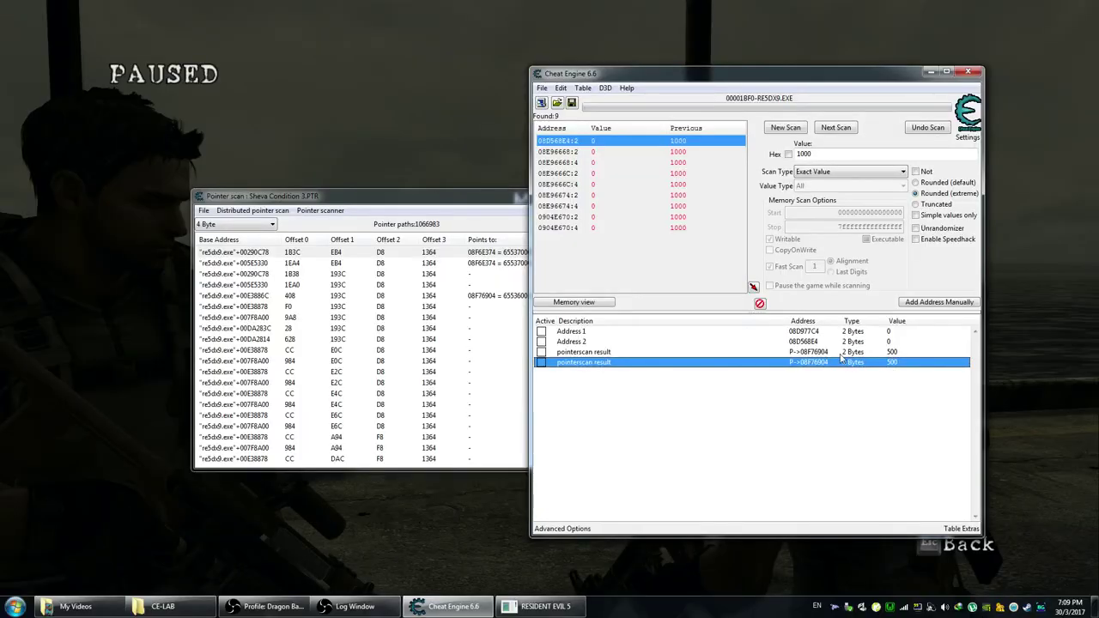
- Rescan the memory of the Sheva Condition 3 pointer list with 08F76904, the last pointerscan result's address, as the address to find
right_click(805, 362)
key(Escape)
right_click(807, 363)
click(869, 249)
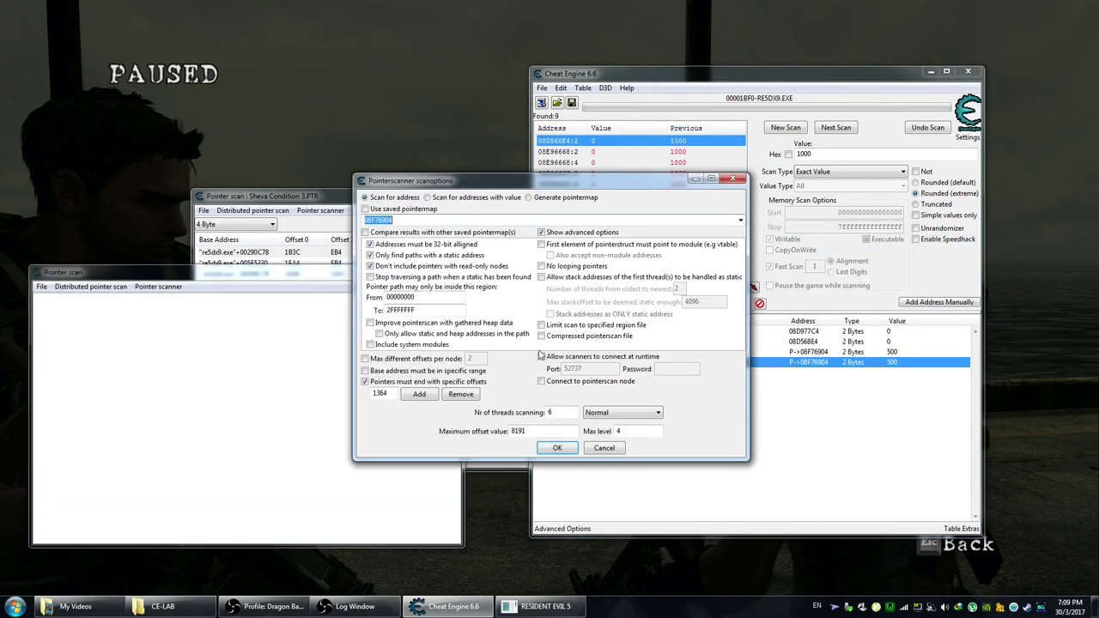
click(610, 449)
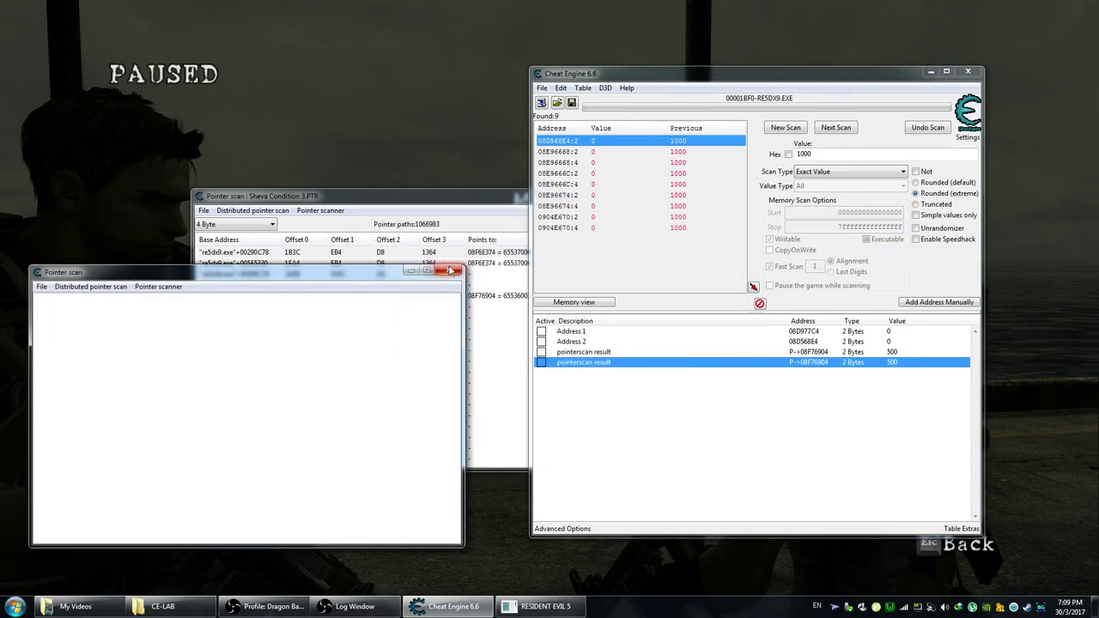
click(450, 270)
click(320, 211)
click(337, 242)
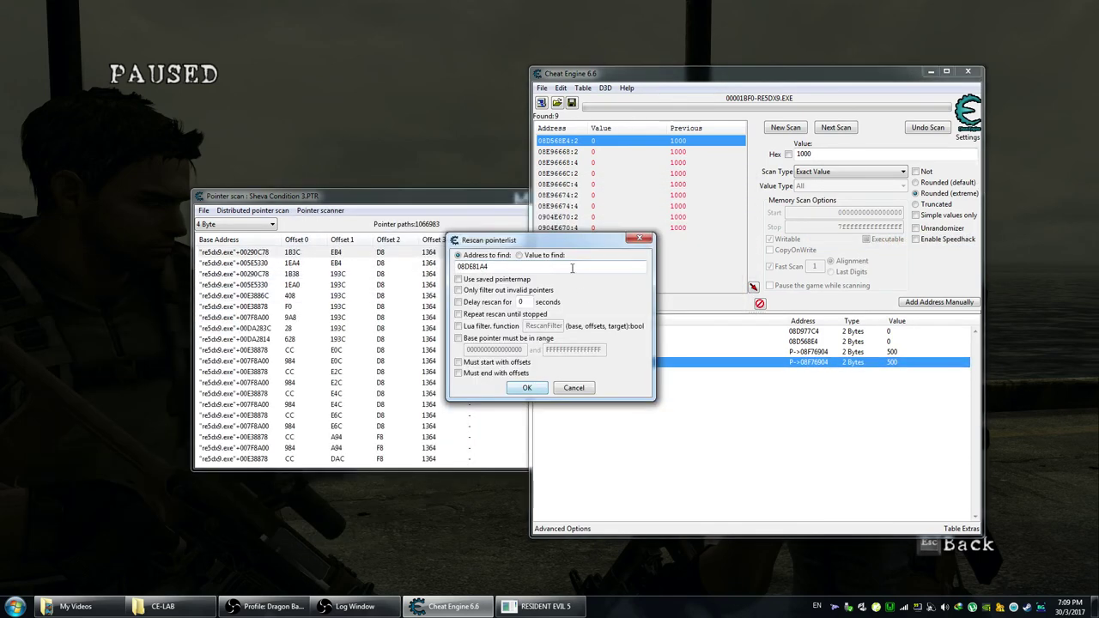
click(527, 388)
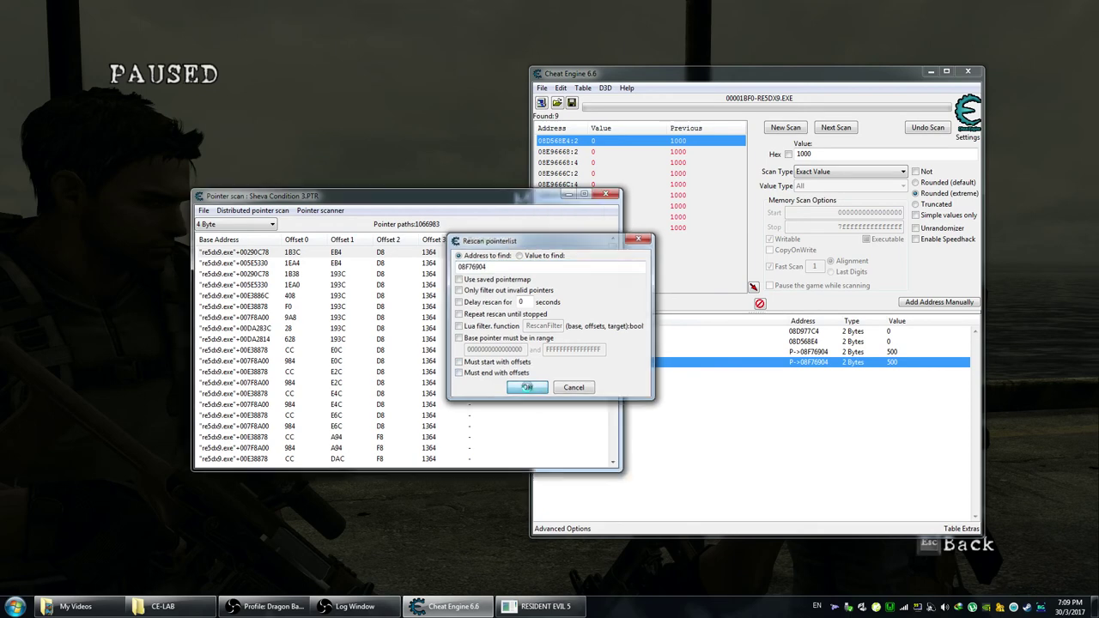
- Save the rescan results as Sheva Condition 4.PTR in the Pointer folder
click(506, 492)
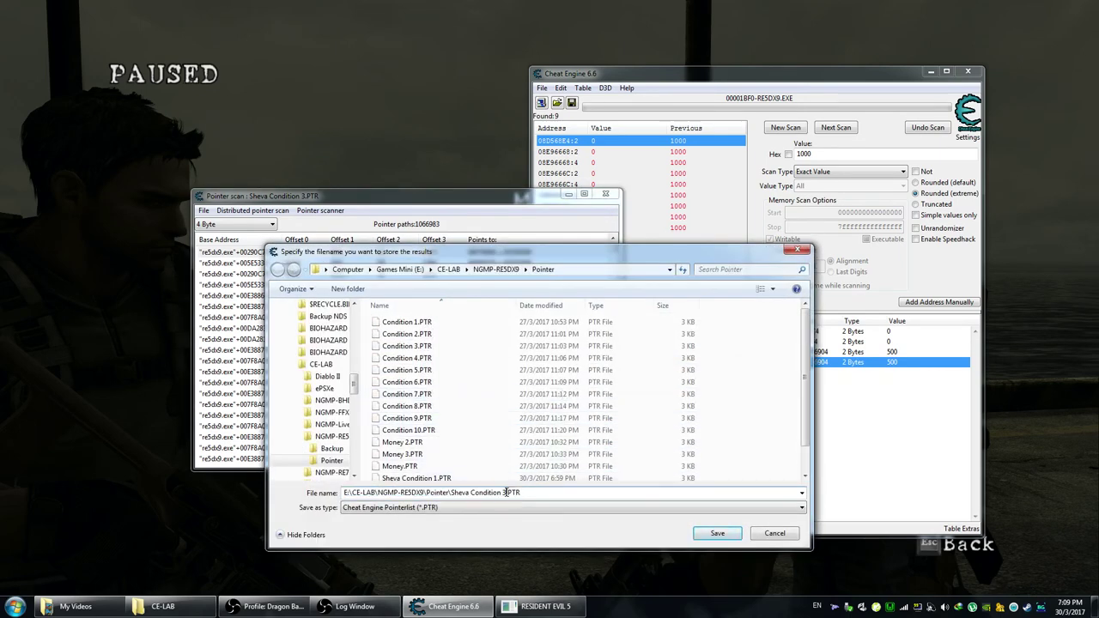
text(4)
click(718, 533)
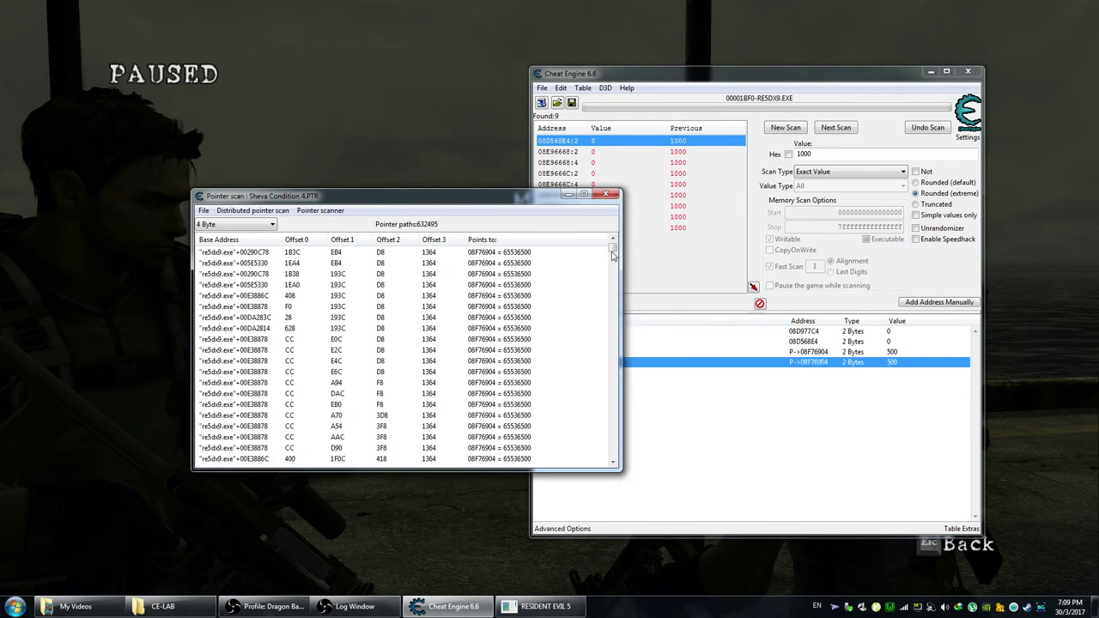
- Sort the Sheva Condition 4 pointer list by Offset 3 and select its first pointer path
click(478, 252)
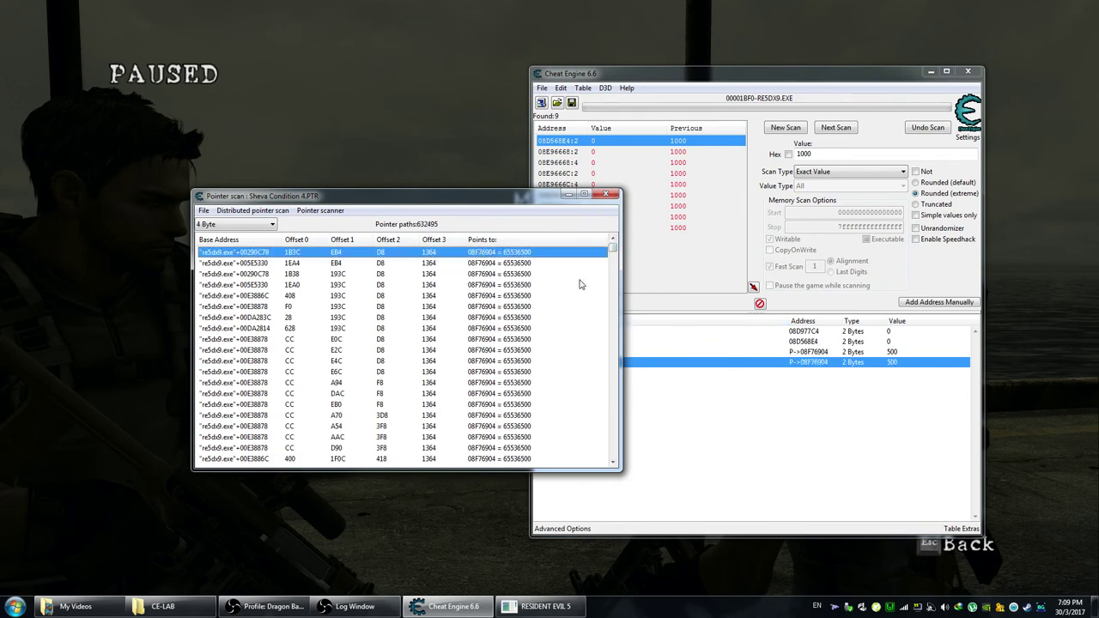
click(445, 242)
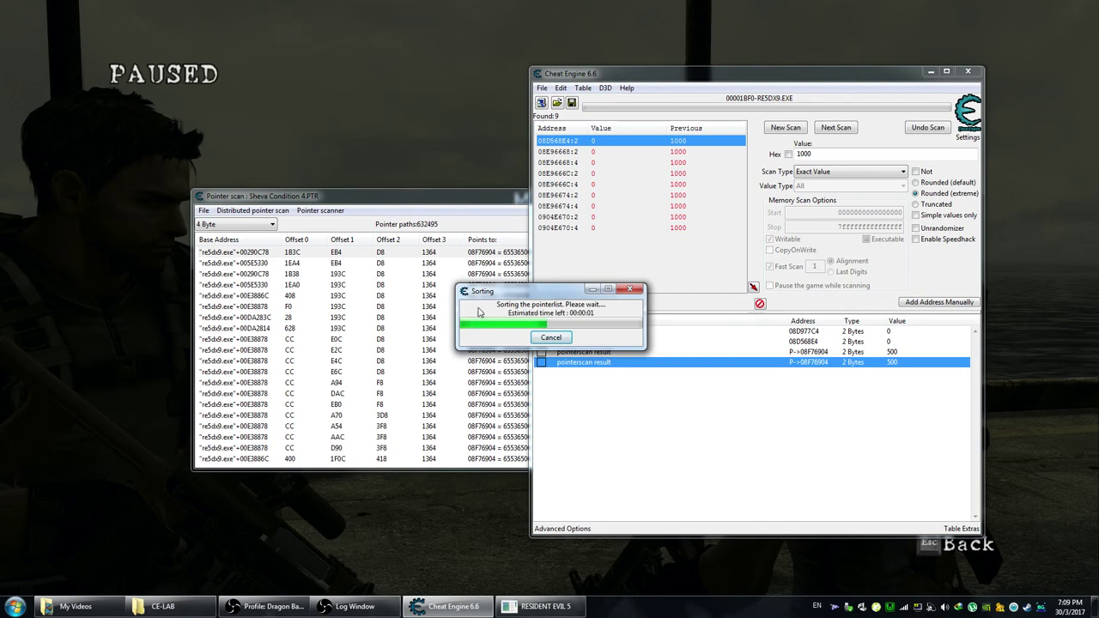
click(268, 252)
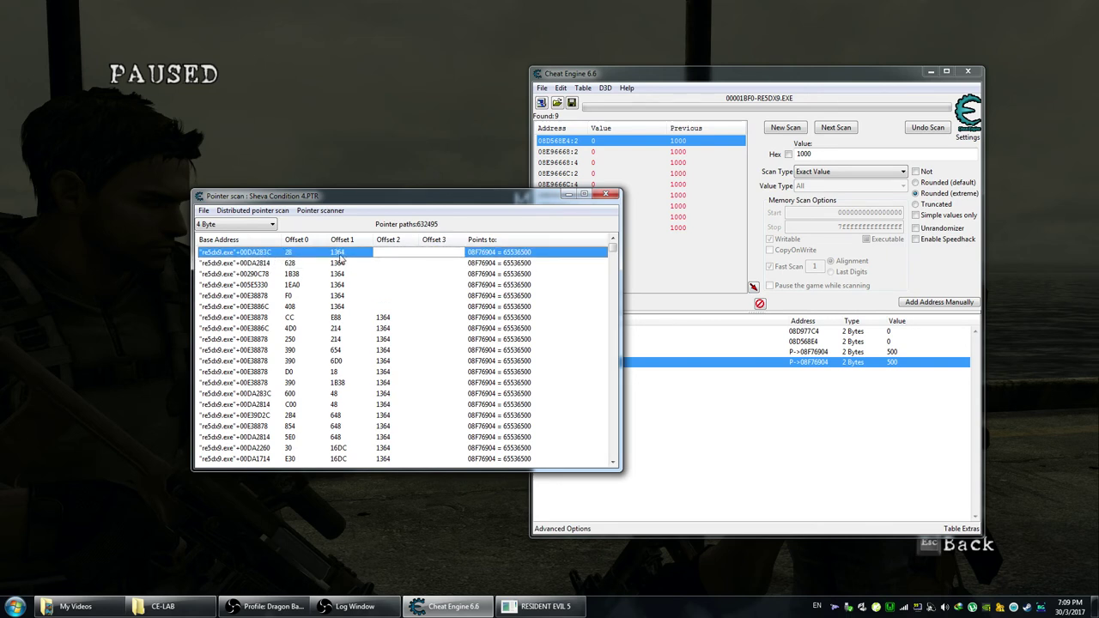
- Review the rescan settings and the pointer scan options, including the required ending offset, and cancel both without scanning
click(320, 211)
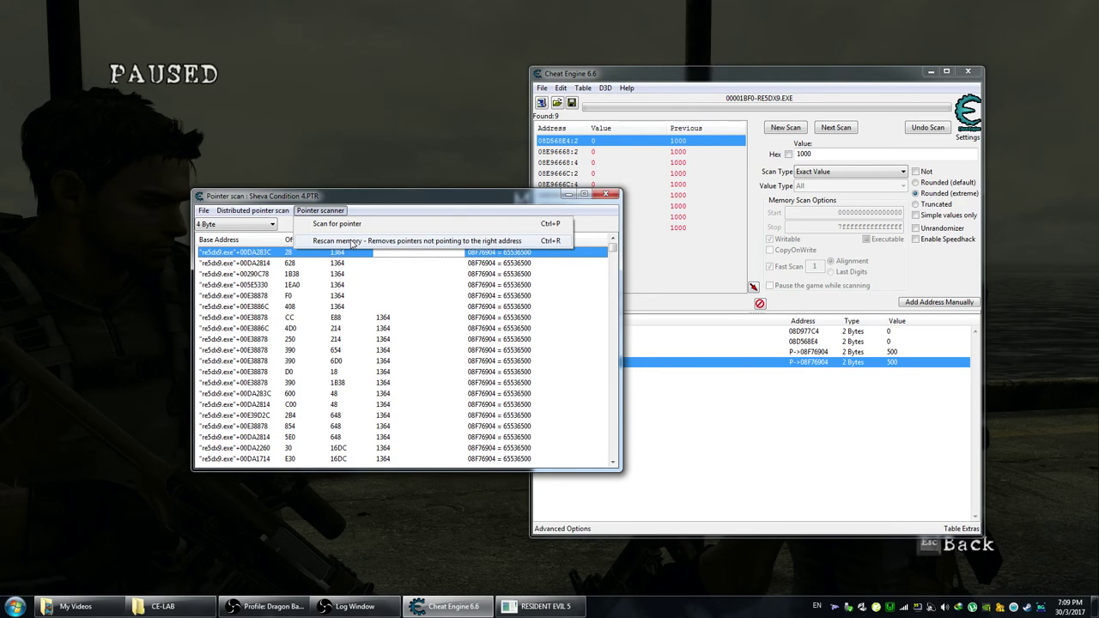
click(352, 243)
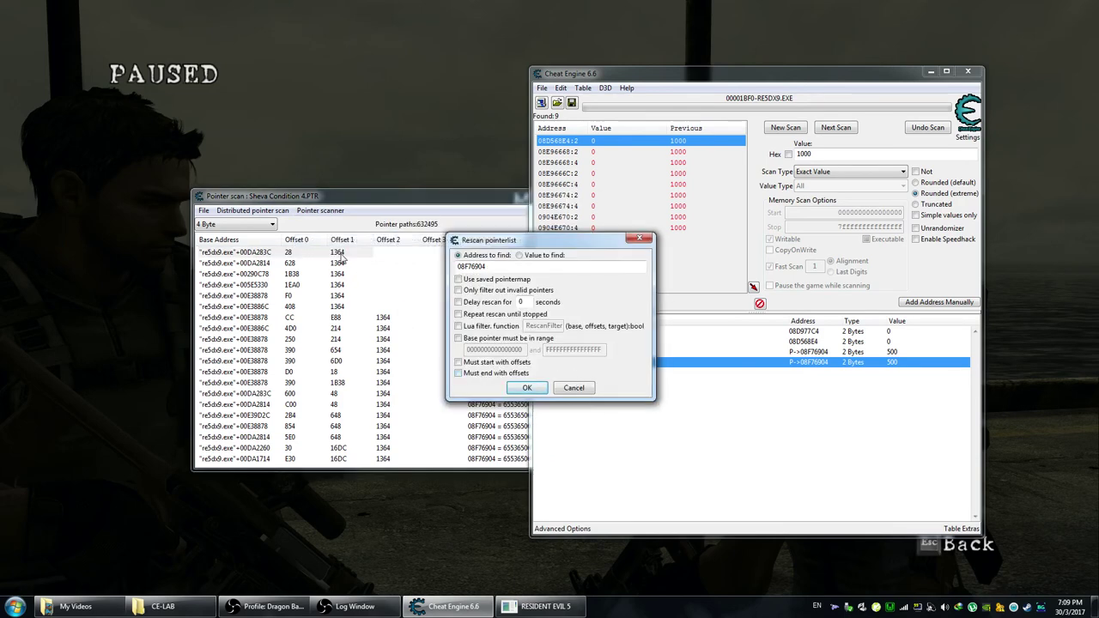
click(574, 388)
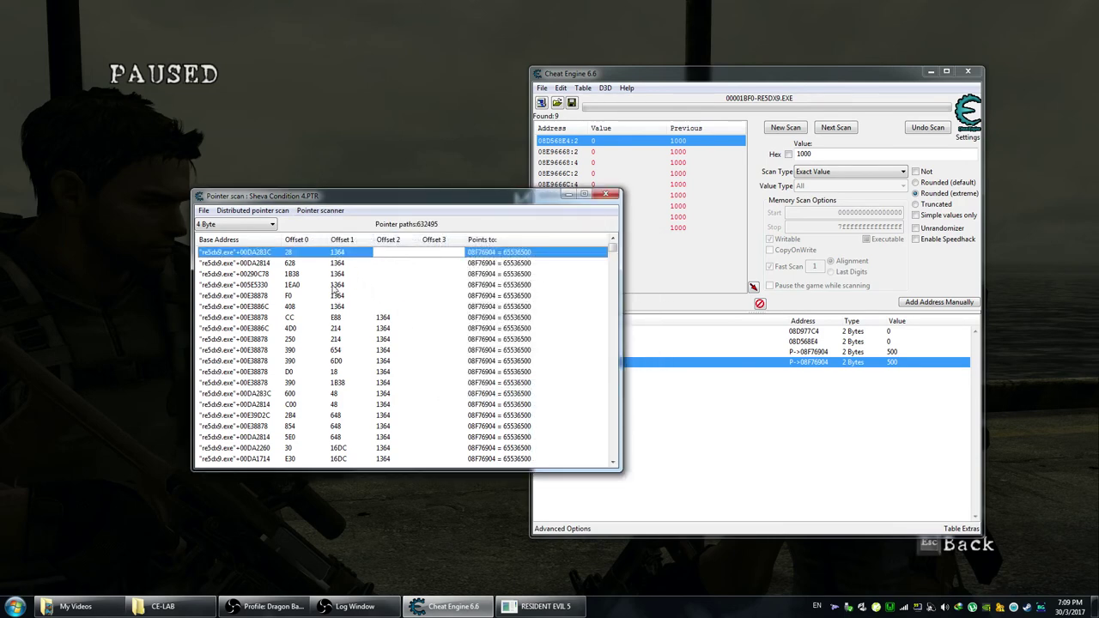
click(320, 210)
click(361, 226)
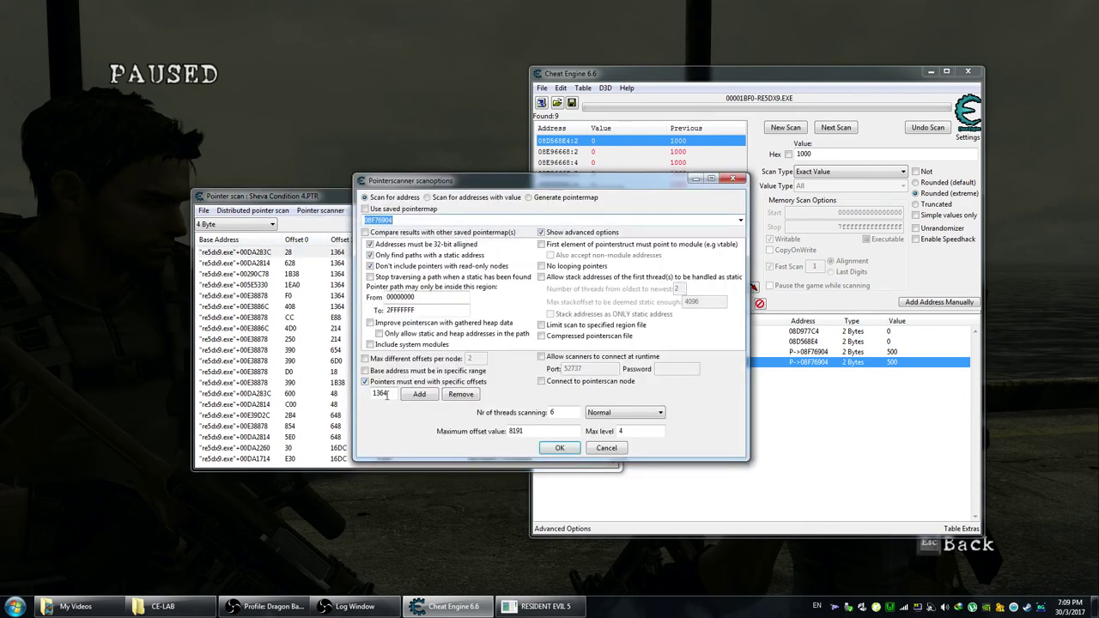
click(606, 448)
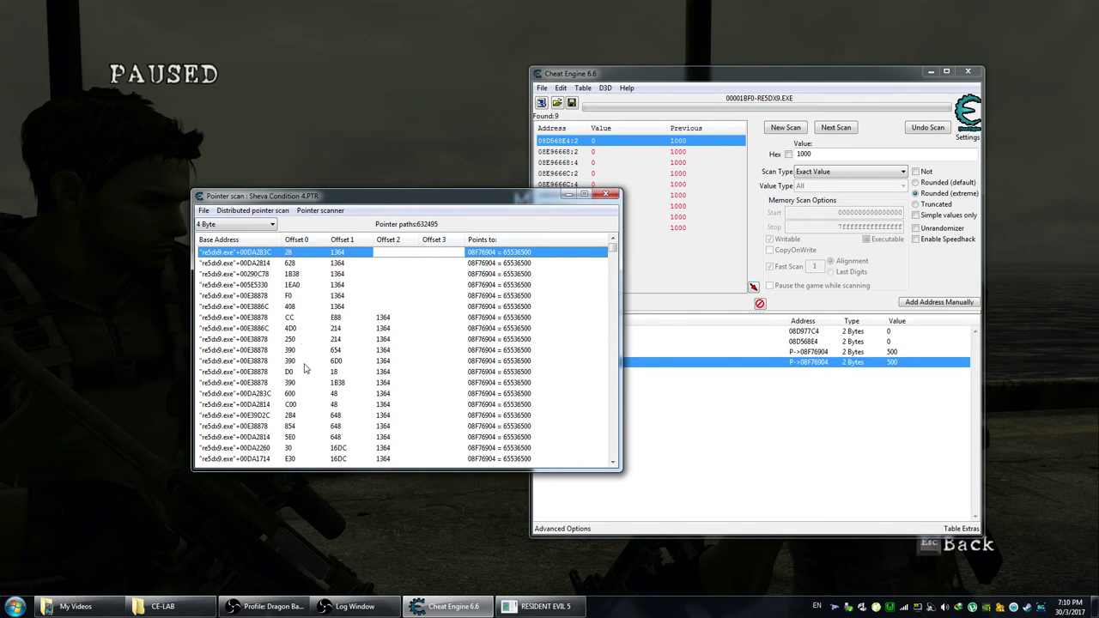
- Add the pointer with base "re5dx9.exe"+00DA283C and offsets 28 and 1364 to the address list
click(291, 275)
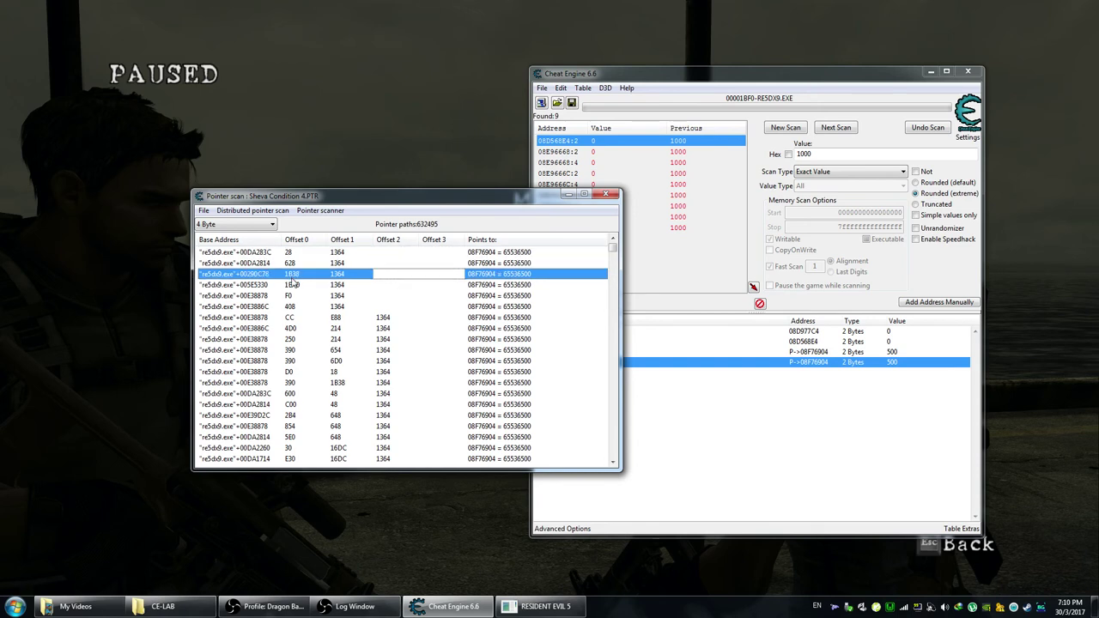
click(289, 285)
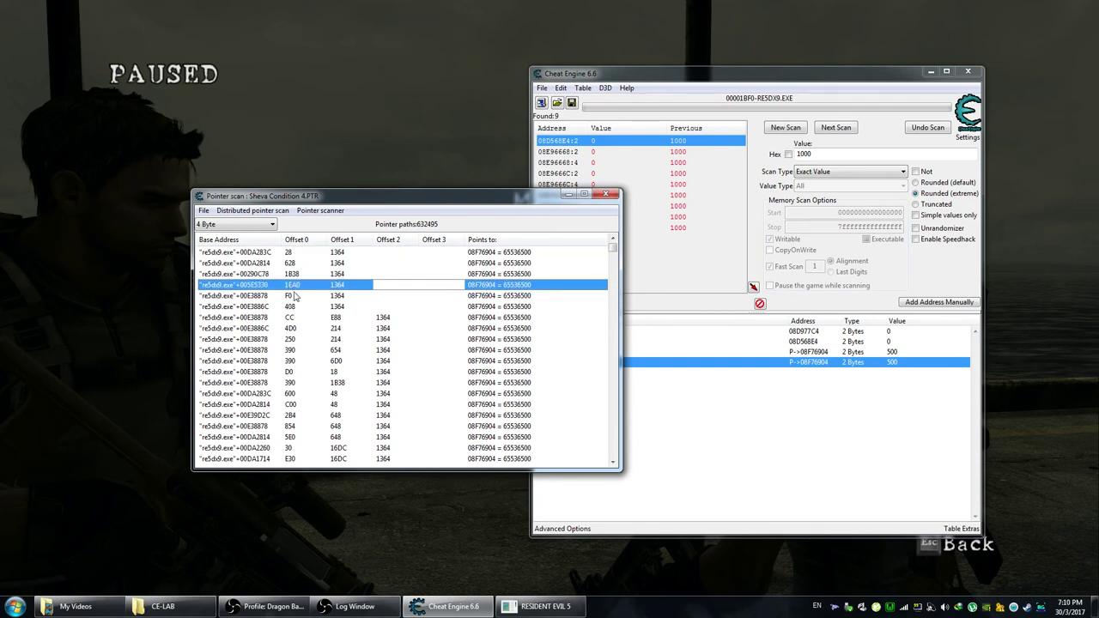
click(291, 252)
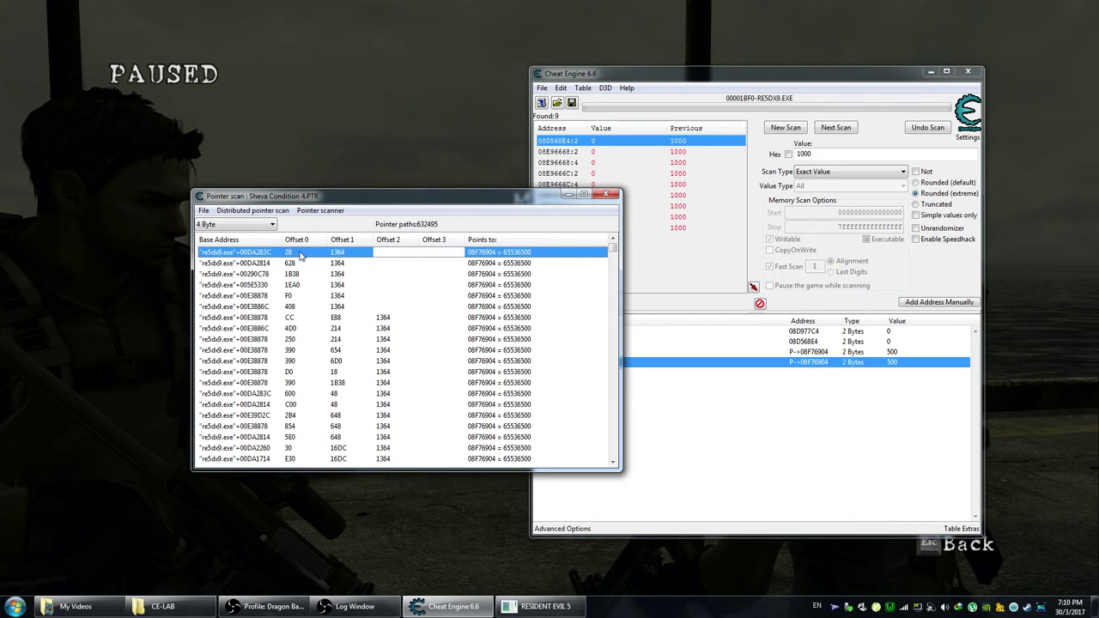
click(930, 433)
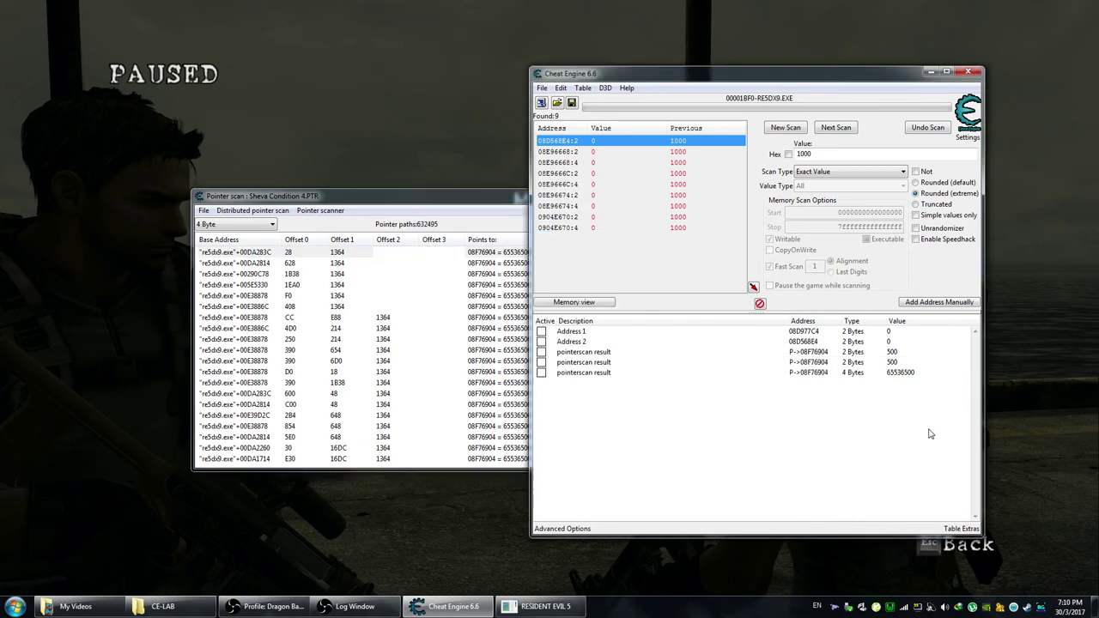
- Change the newly added third pointerscan result's value type to 2 Bytes
click(857, 373)
double_click(853, 376)
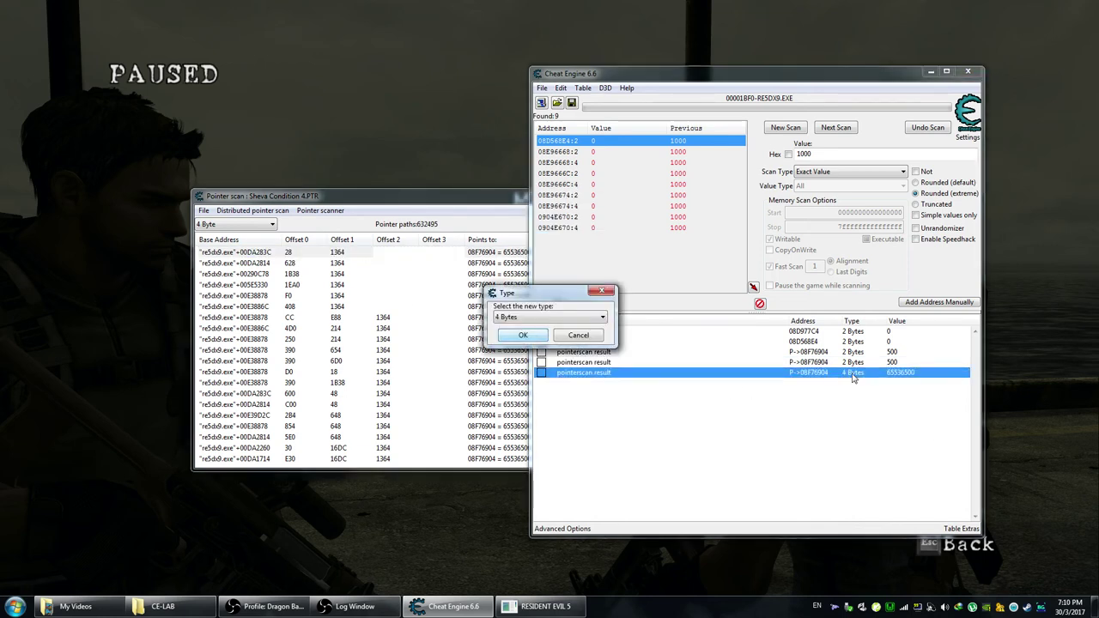
click(547, 318)
click(532, 337)
click(523, 335)
- Delete Address 1, Address 2 and the two older pointerscan results from the address list
click(835, 364)
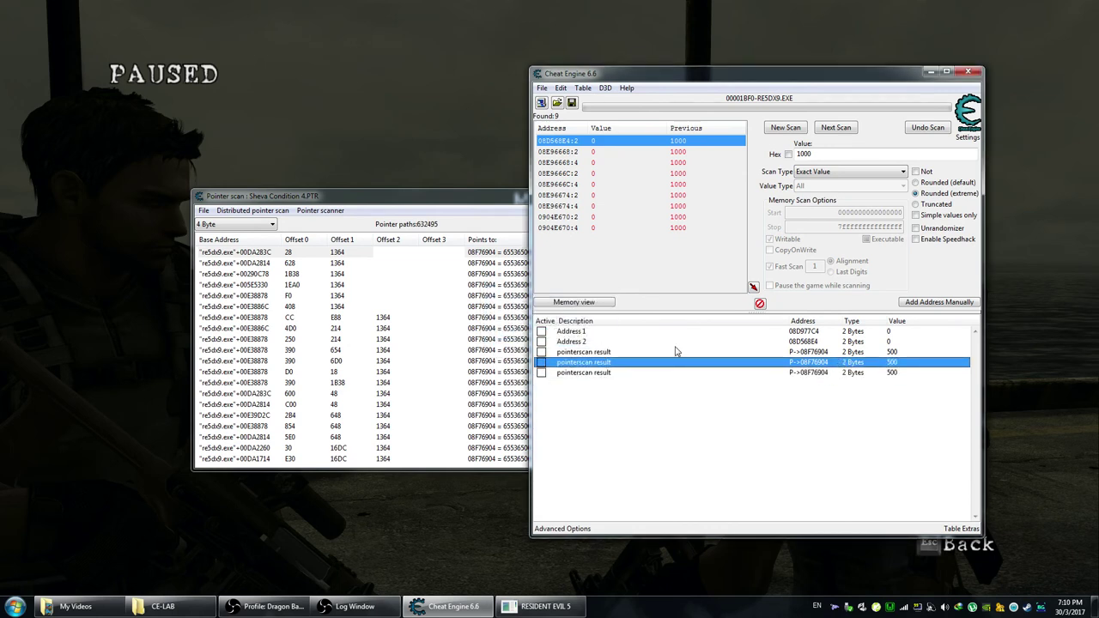
shift+click(590, 332)
key(Delete)
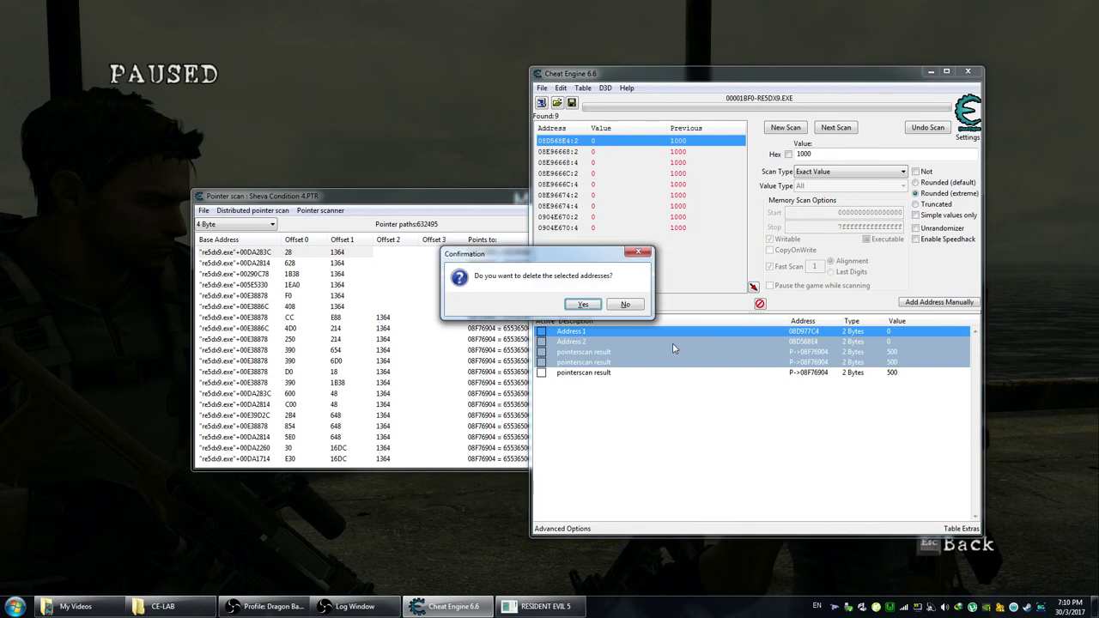
key(Return)
- Switch to Resident Evil 5 and quit the paused session to the main menu without overwriting equipment and status
click(455, 167)
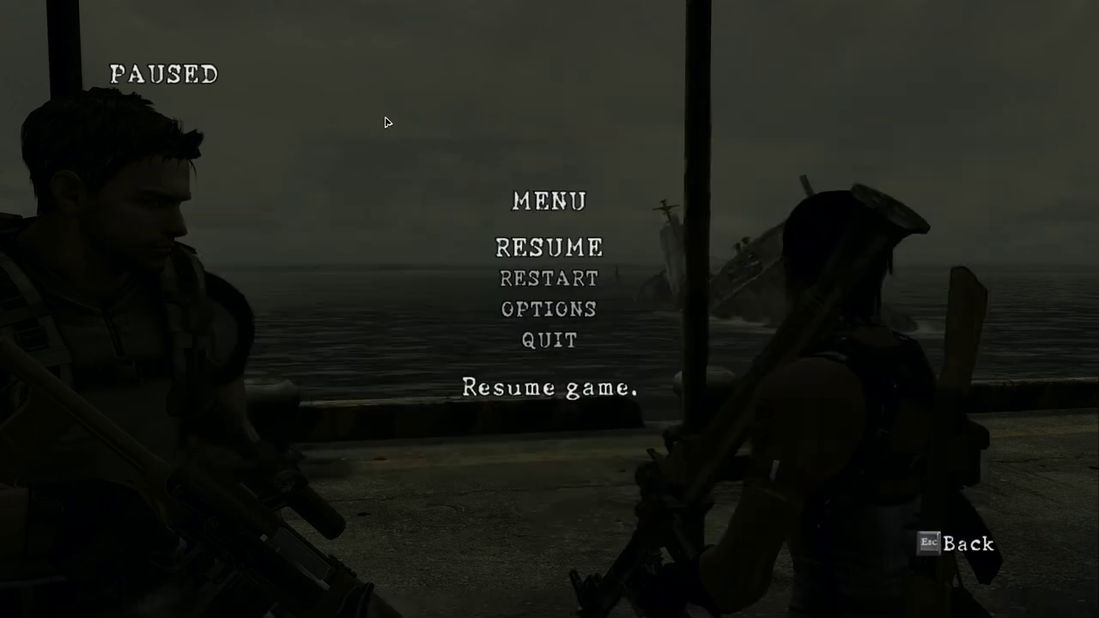
key(Up)
key(Return)
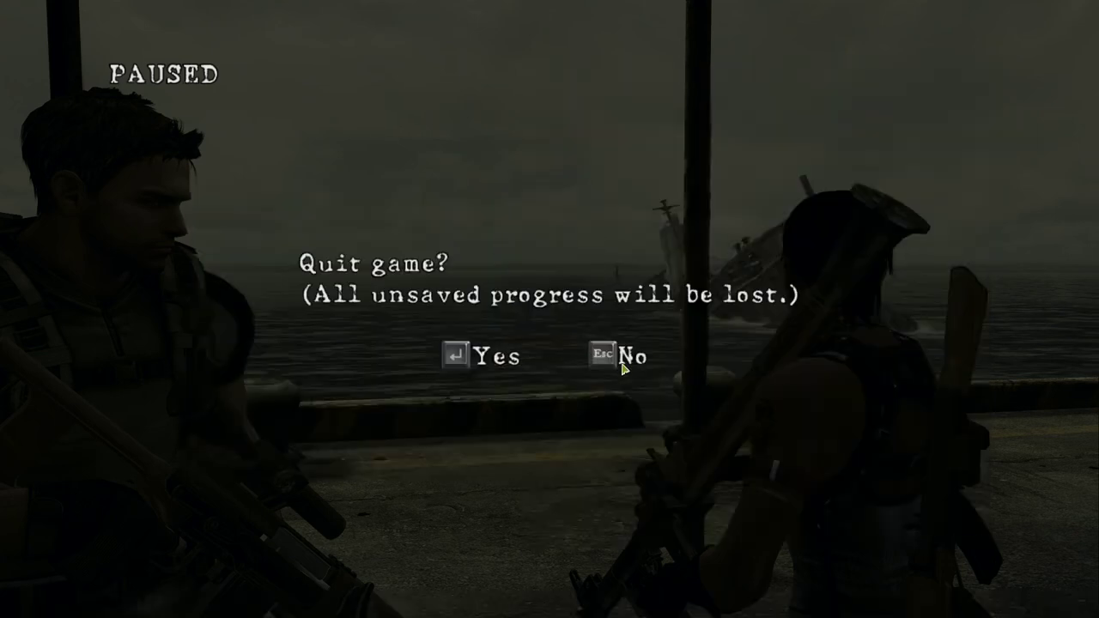
key(Escape)
key(Return)
click(453, 354)
click(611, 366)
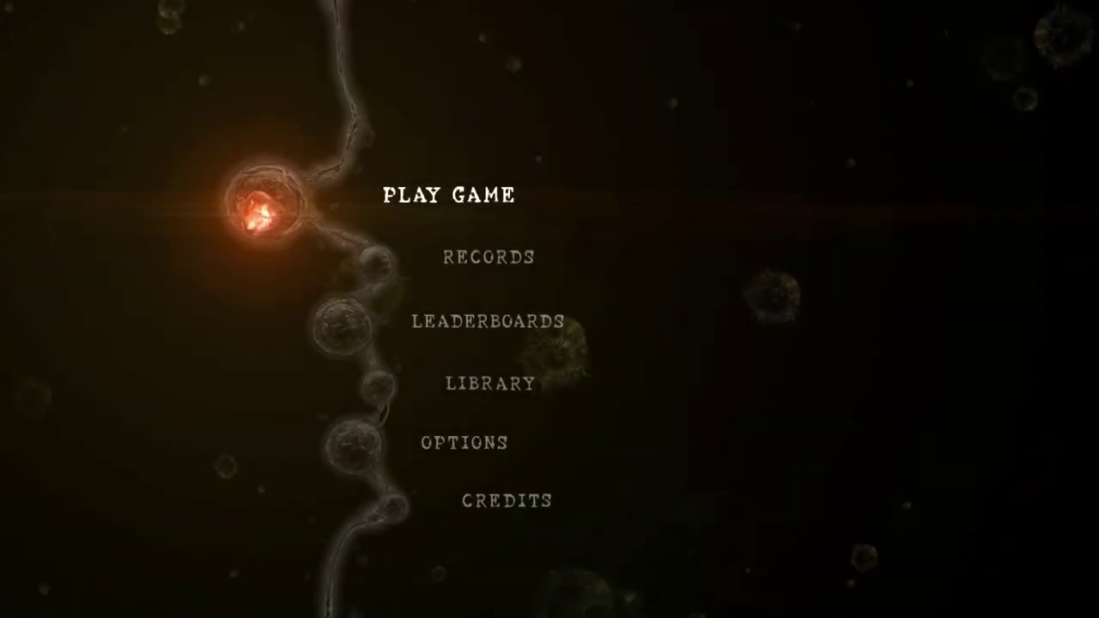
- Choose a chapter through Chapter Select, with Veteran difficulty and Sheva as the playable character
click(391, 209)
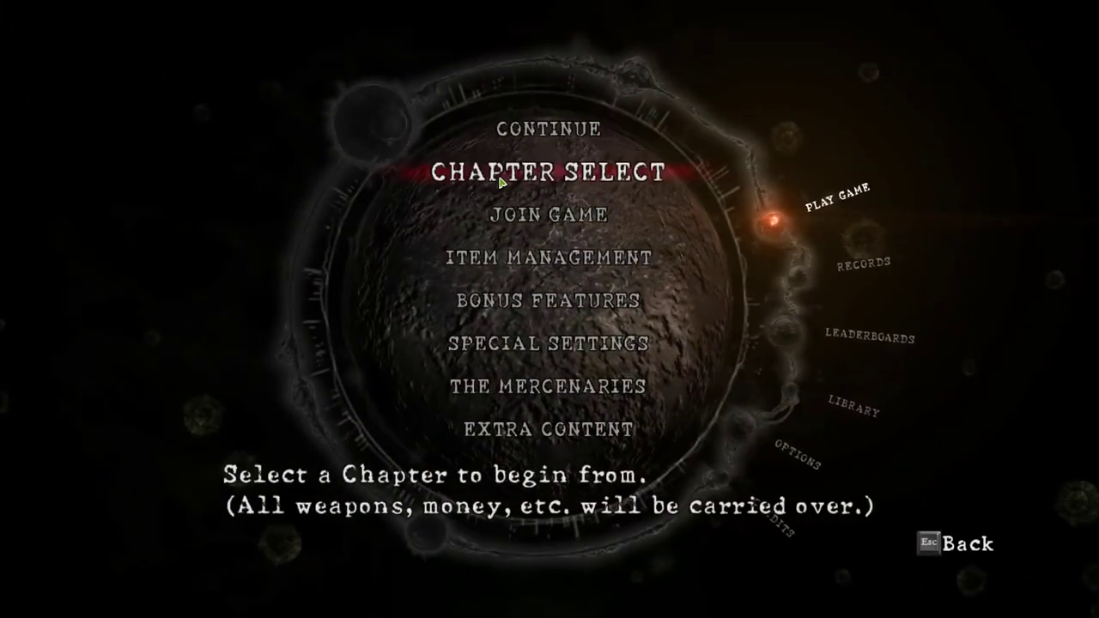
click(501, 182)
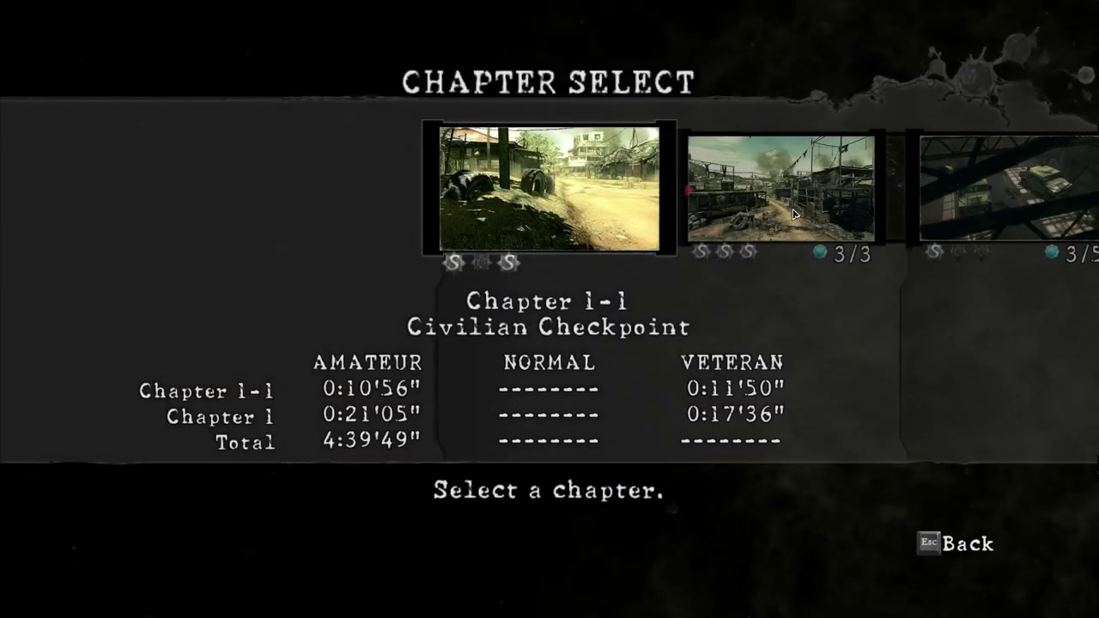
click(474, 189)
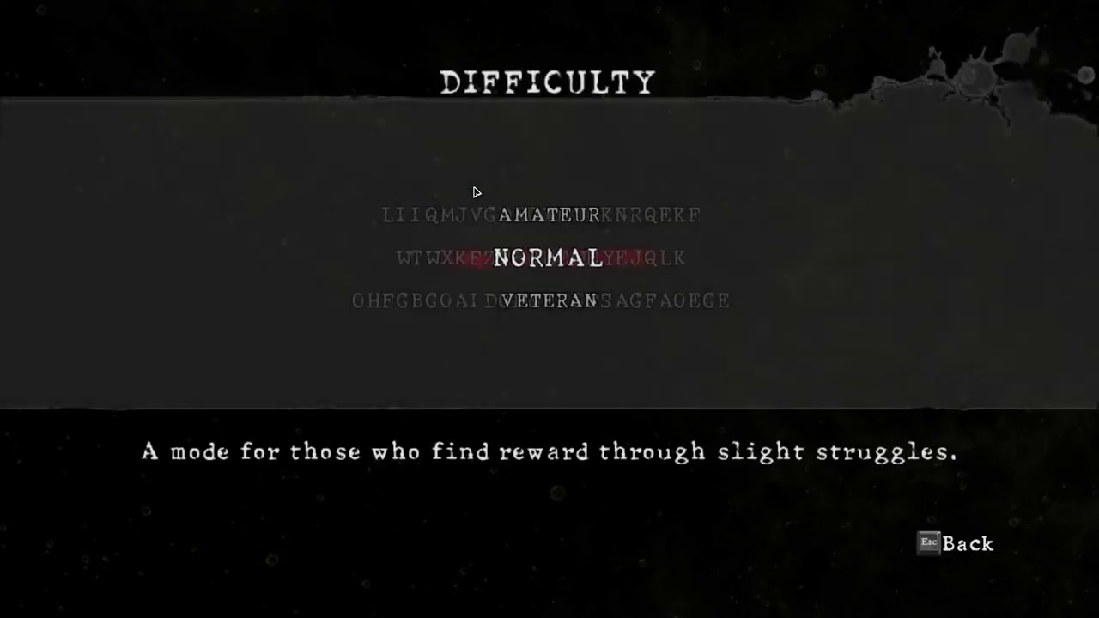
key(Down)
key(Return)
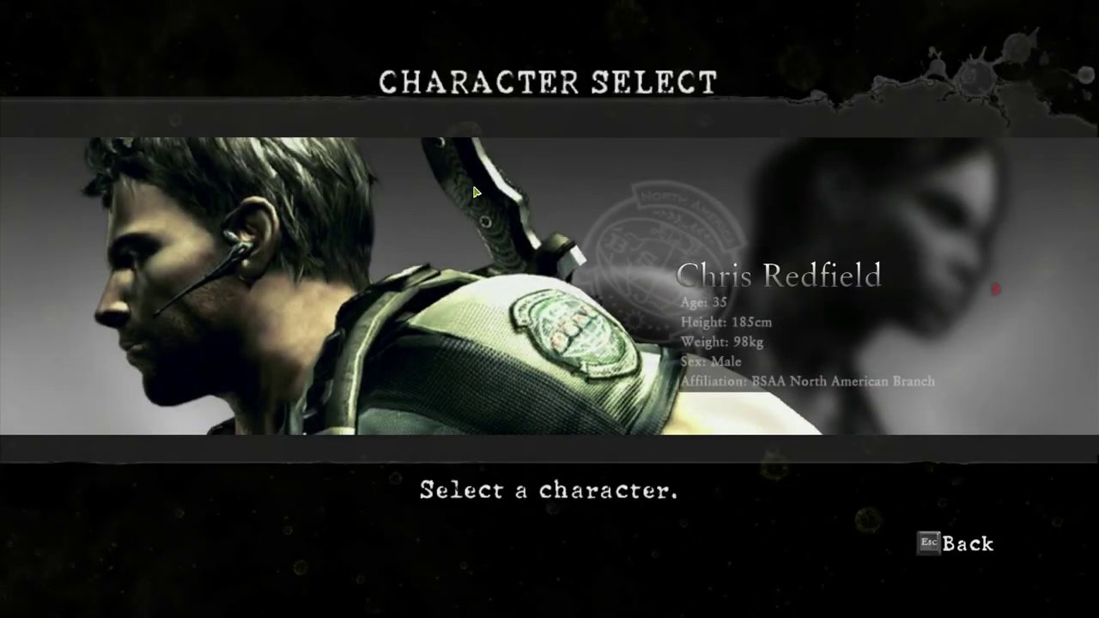
key(Right)
key(Return)
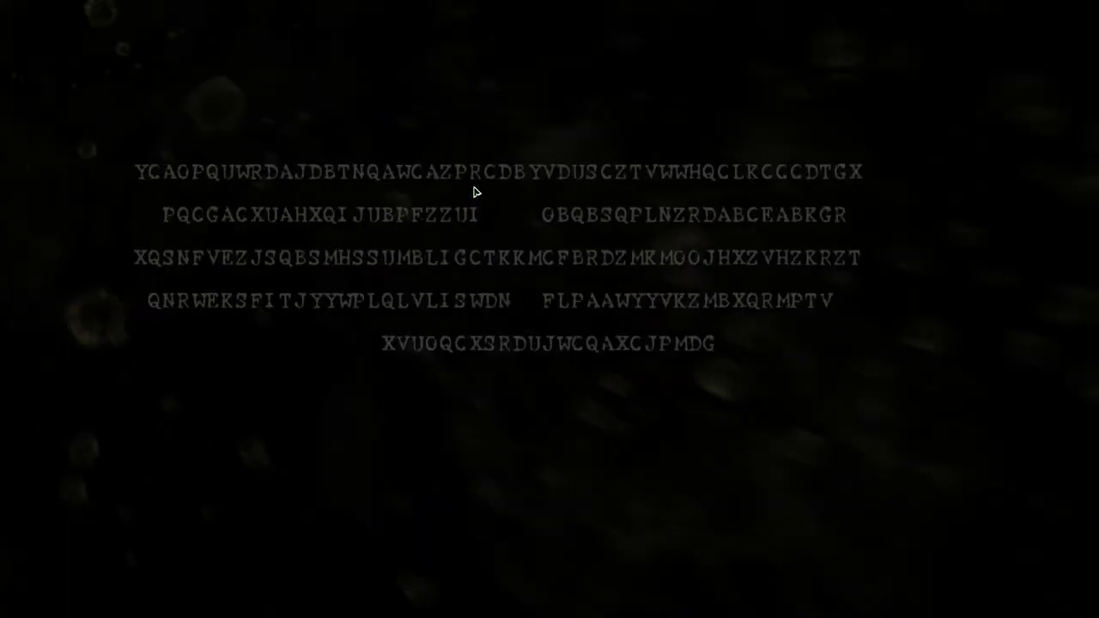
- Start the game with the existing network settings and exit the inventory screen into the chapter
key(Up)
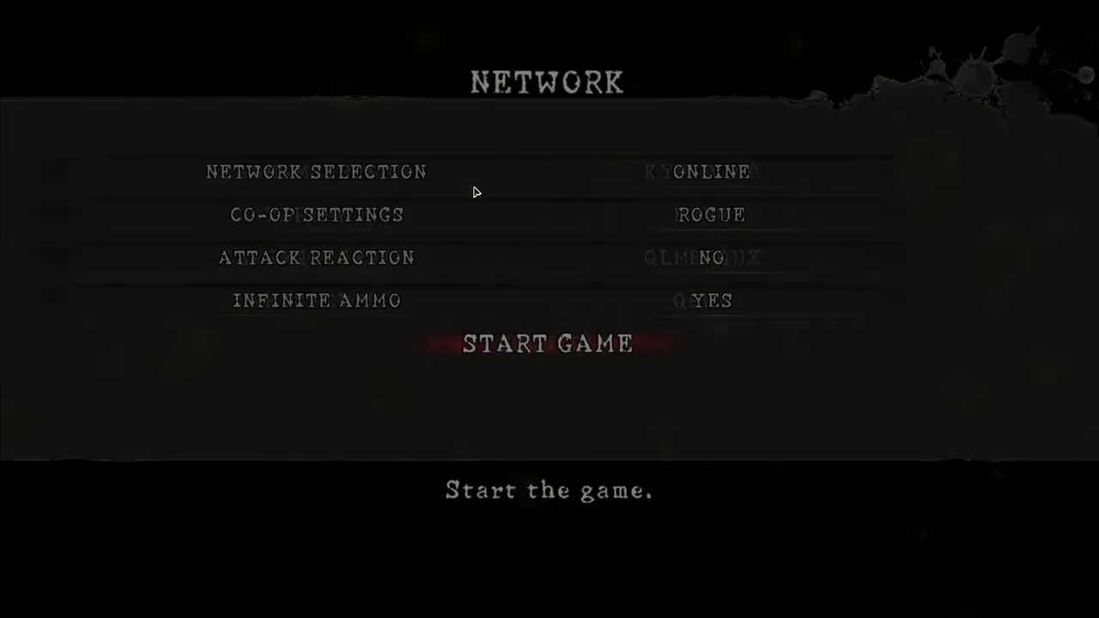
key(Return)
key(Return)
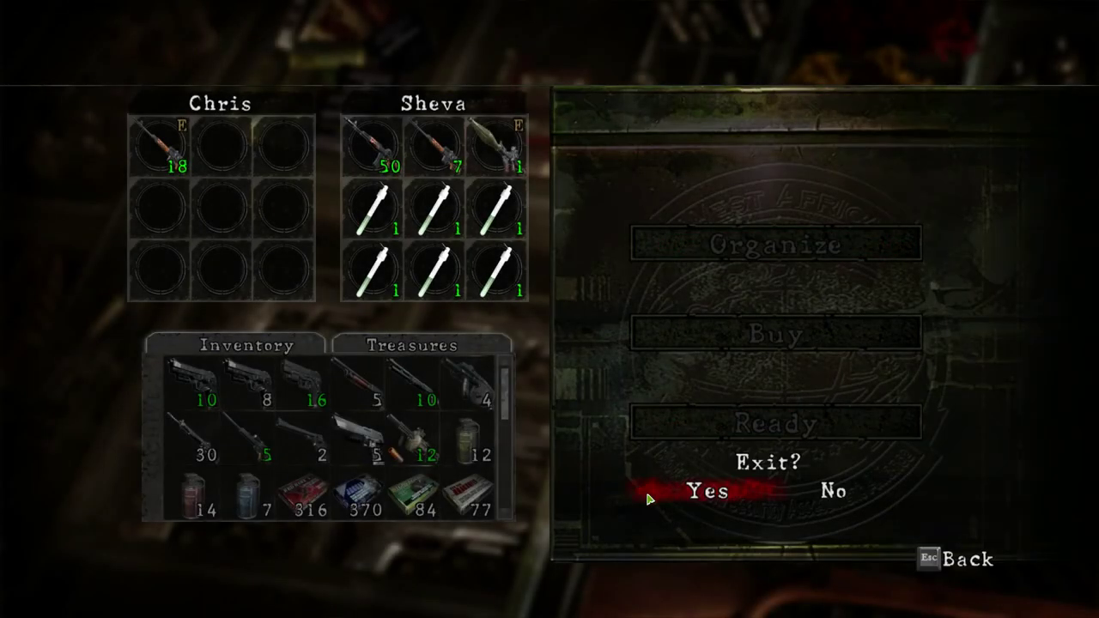
key(Return)
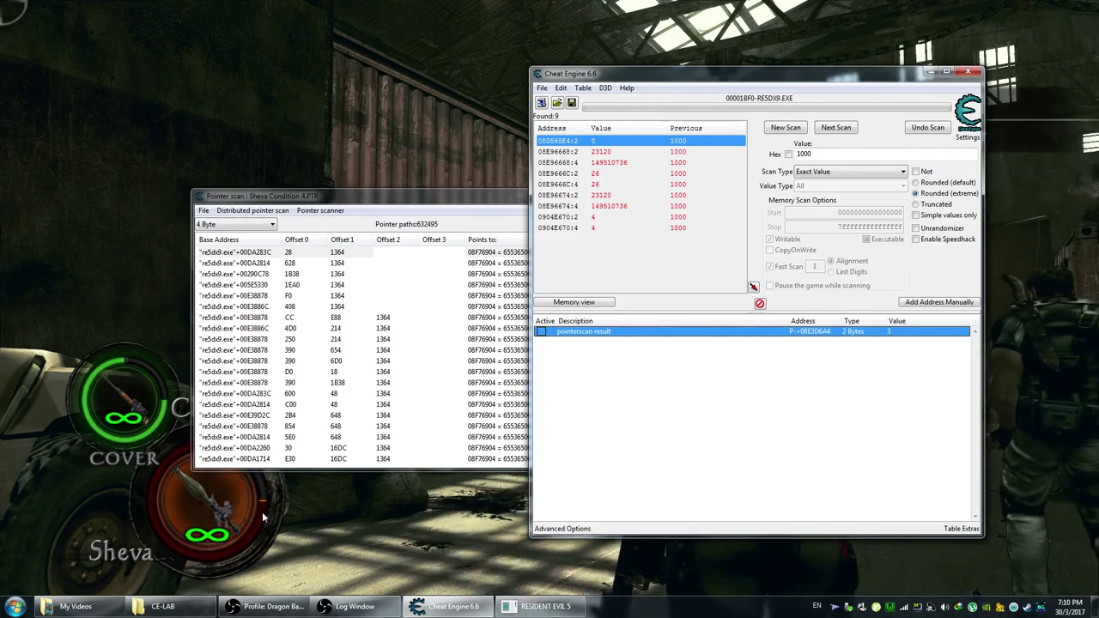
- Set the pointerscan result's value to 999 and resume the game to check Sheva's health
click(914, 333)
double_click(913, 332)
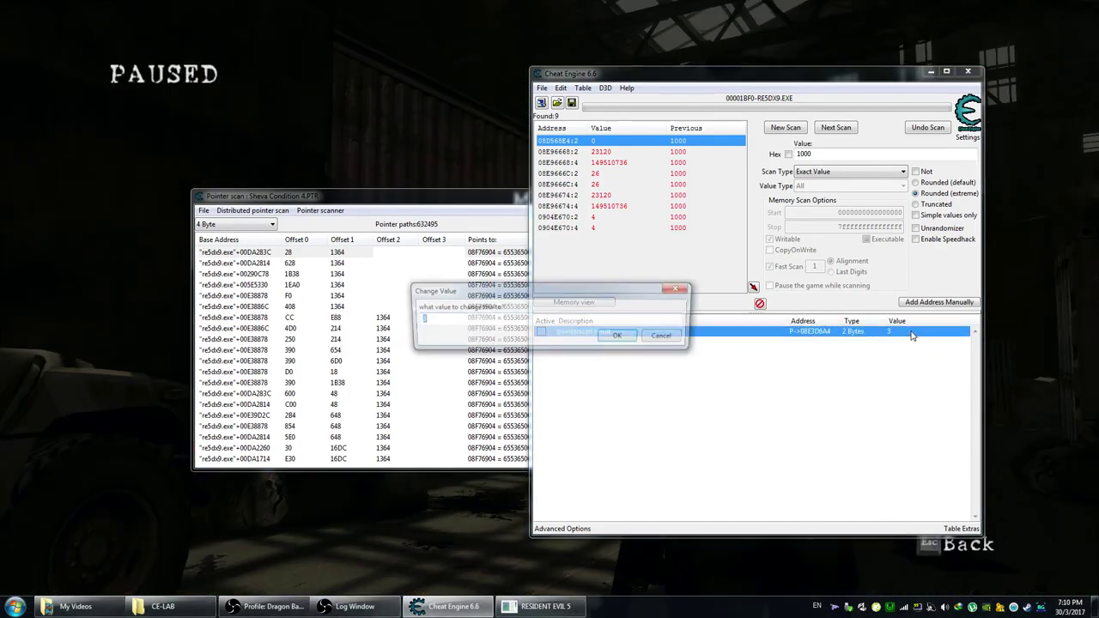
text(999)
key(Return)
click(445, 515)
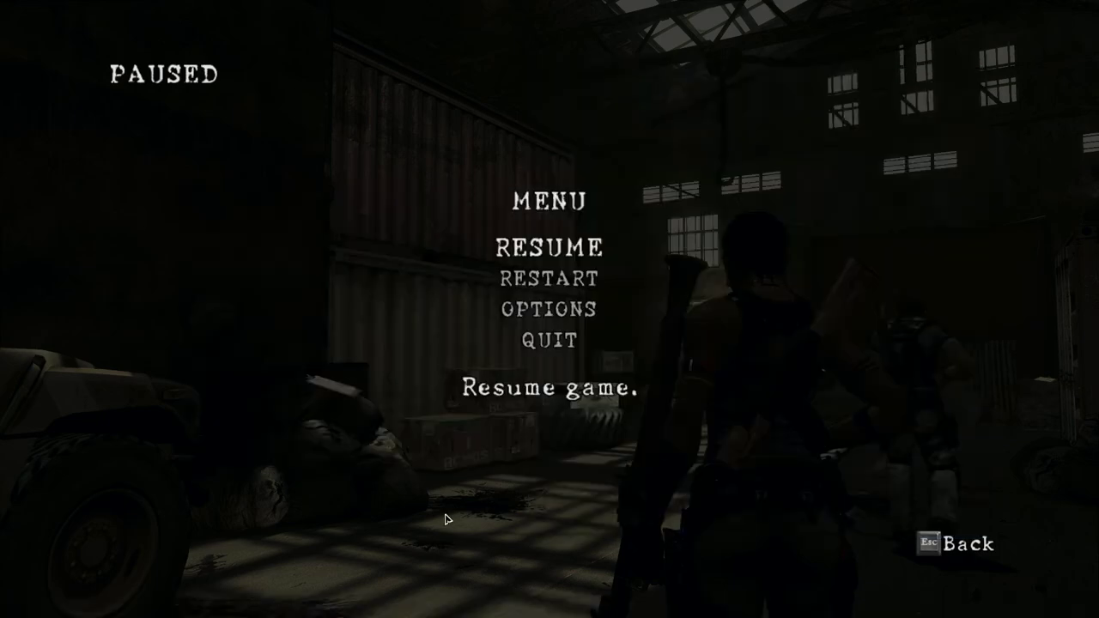
key(Escape)
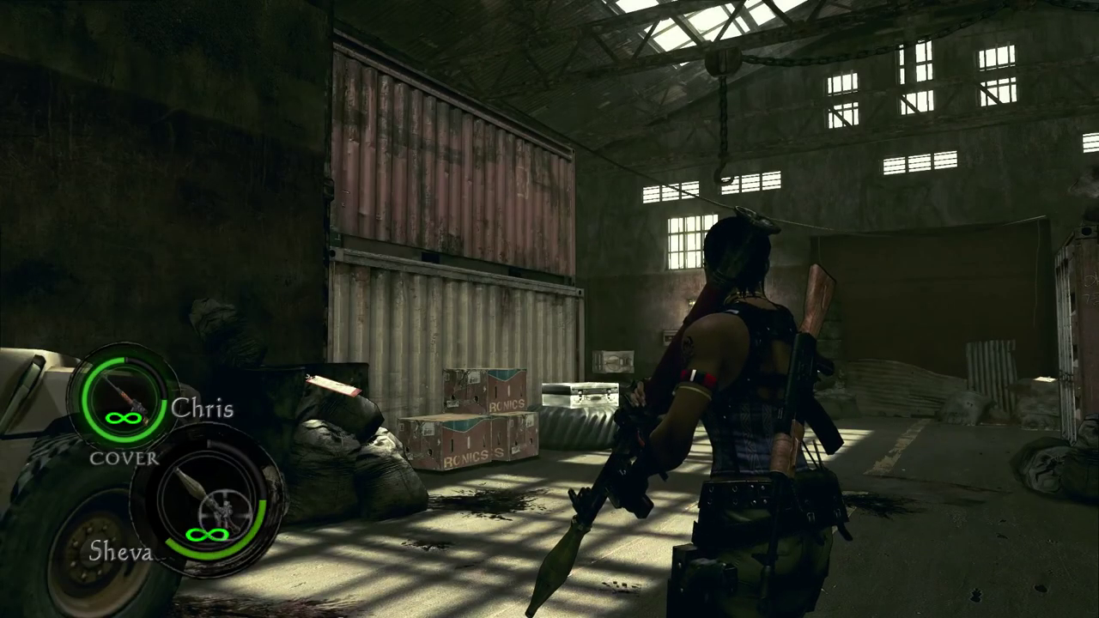
- Set the pointerscan result's value to 1000 in Cheat Engine, check Sheva's health gauge in the game and return
key(alt+Tab)
double_click(893, 333)
text(1000)
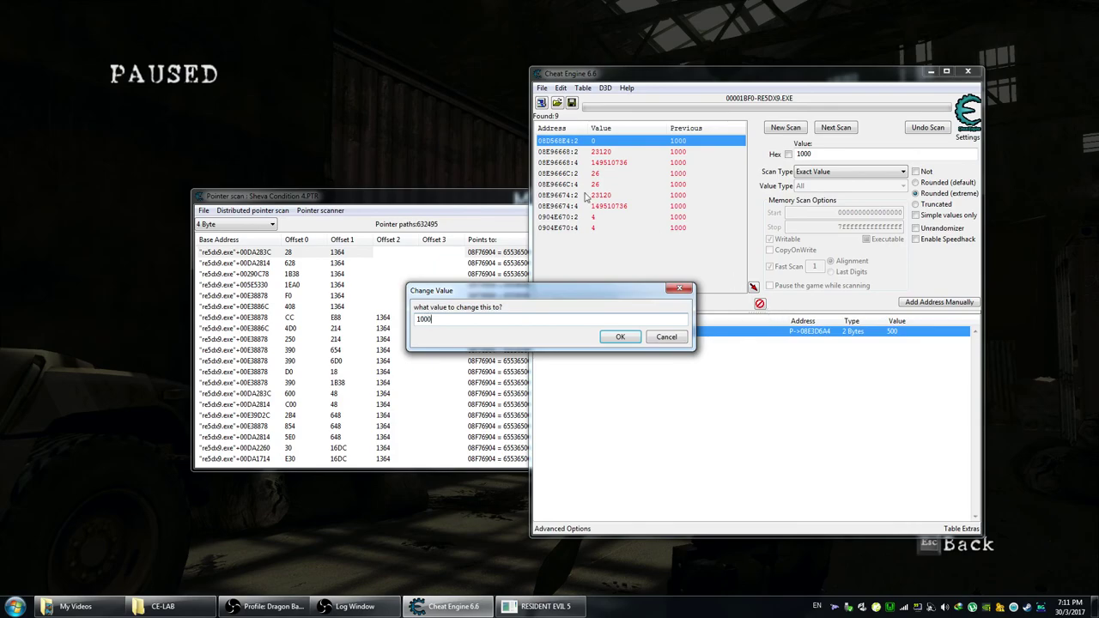
key(Return)
key(alt+Tab)
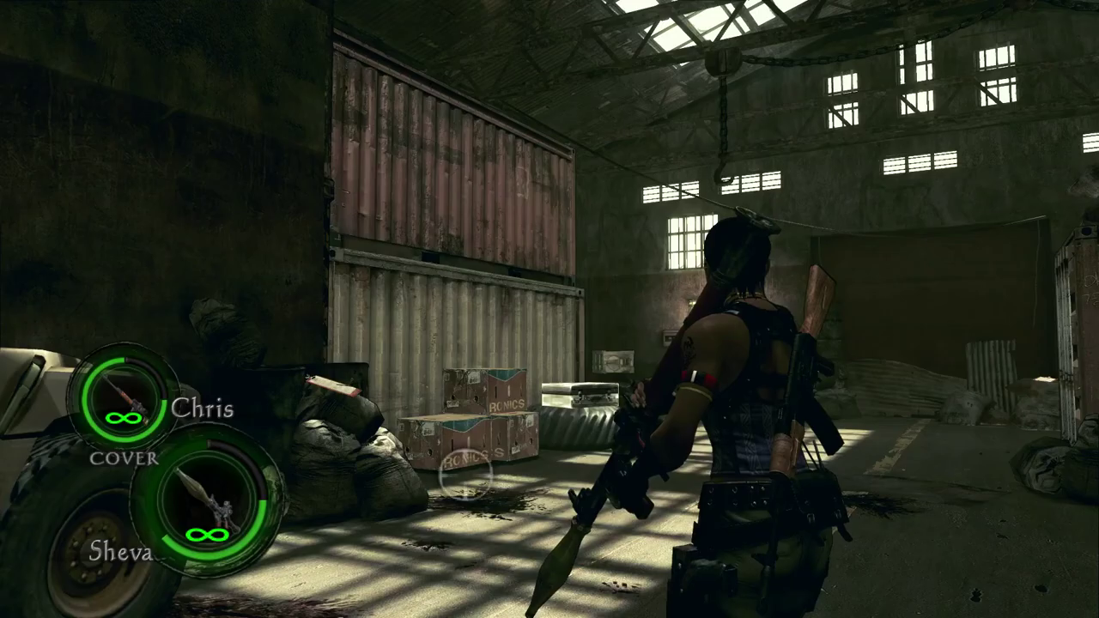
key(alt+Tab)
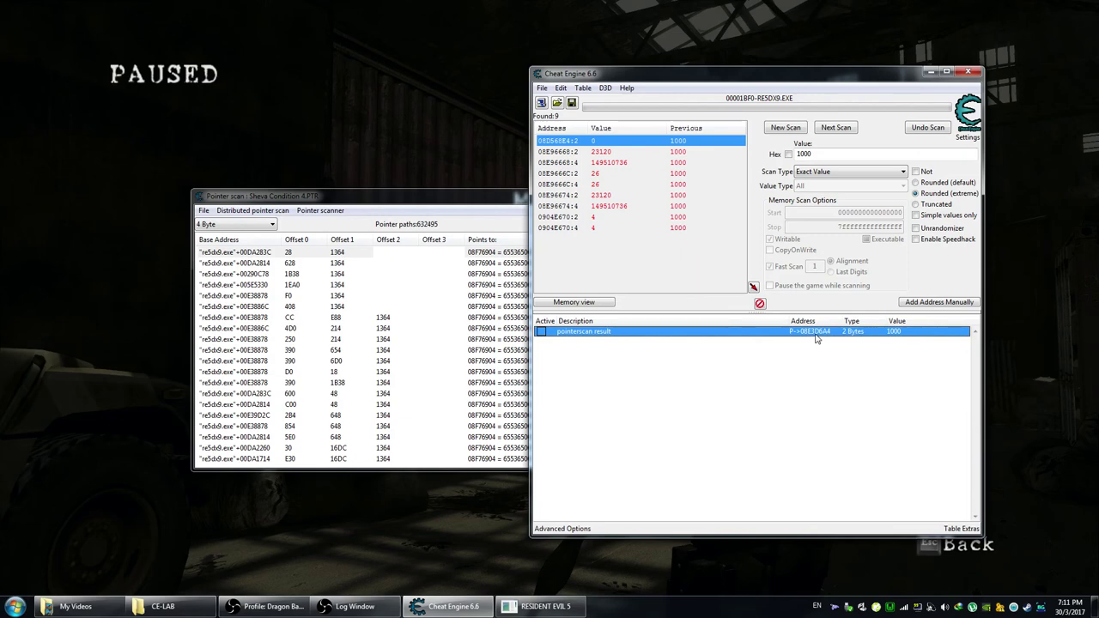
right_click(817, 339)
click(856, 212)
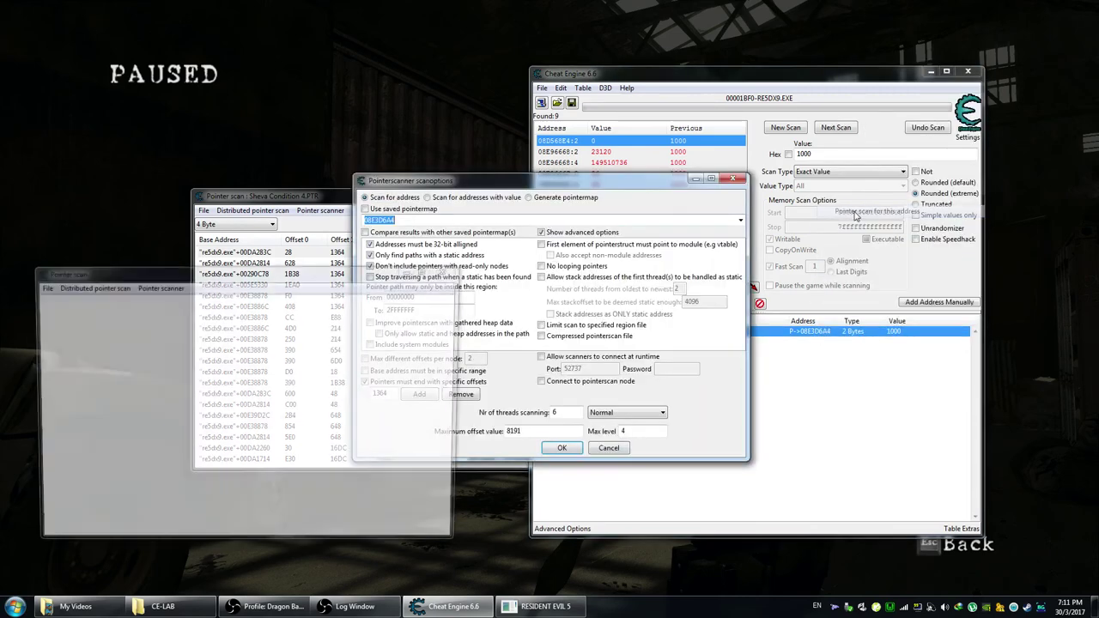
click(609, 448)
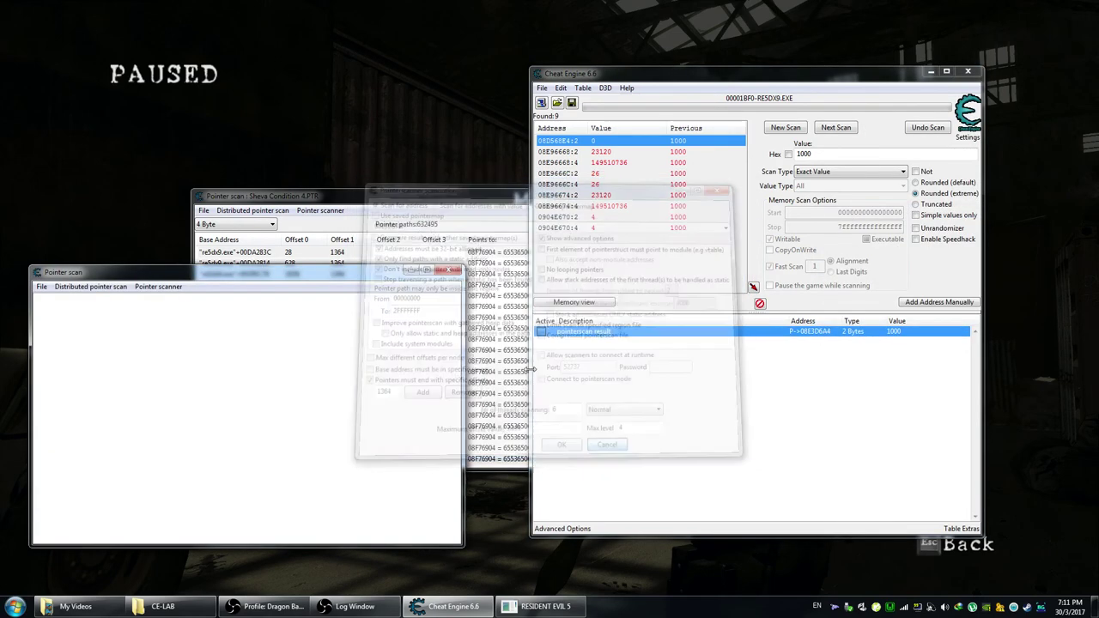
- Rescan the pointer list for address 08E3D6A4 and save the results as Sheva Condition 5.PTR in the Pointer folder
click(319, 210)
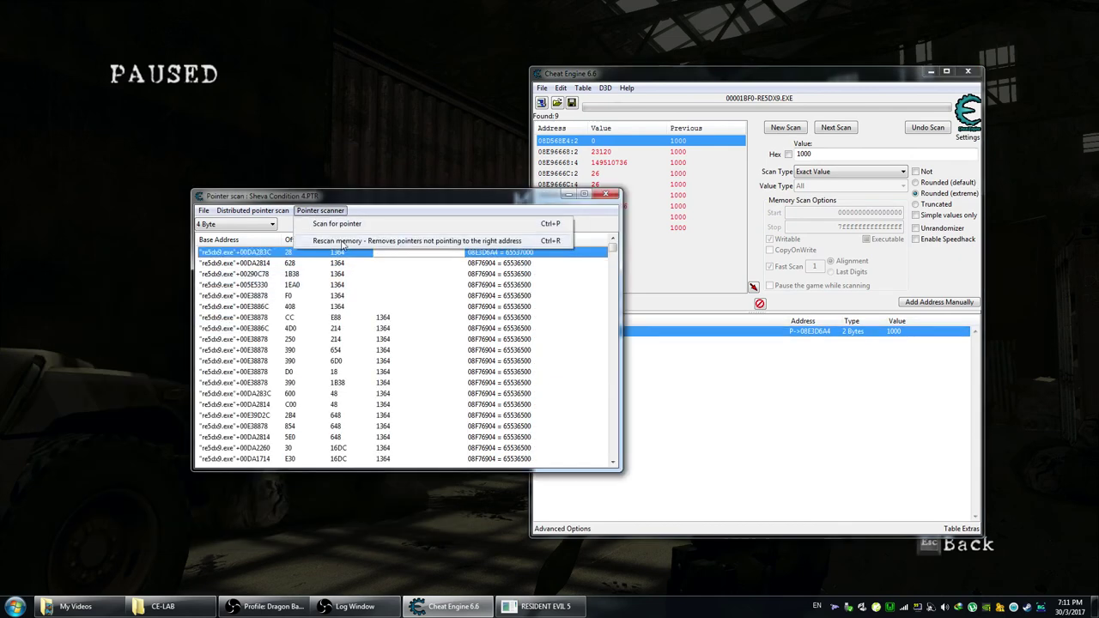
click(343, 240)
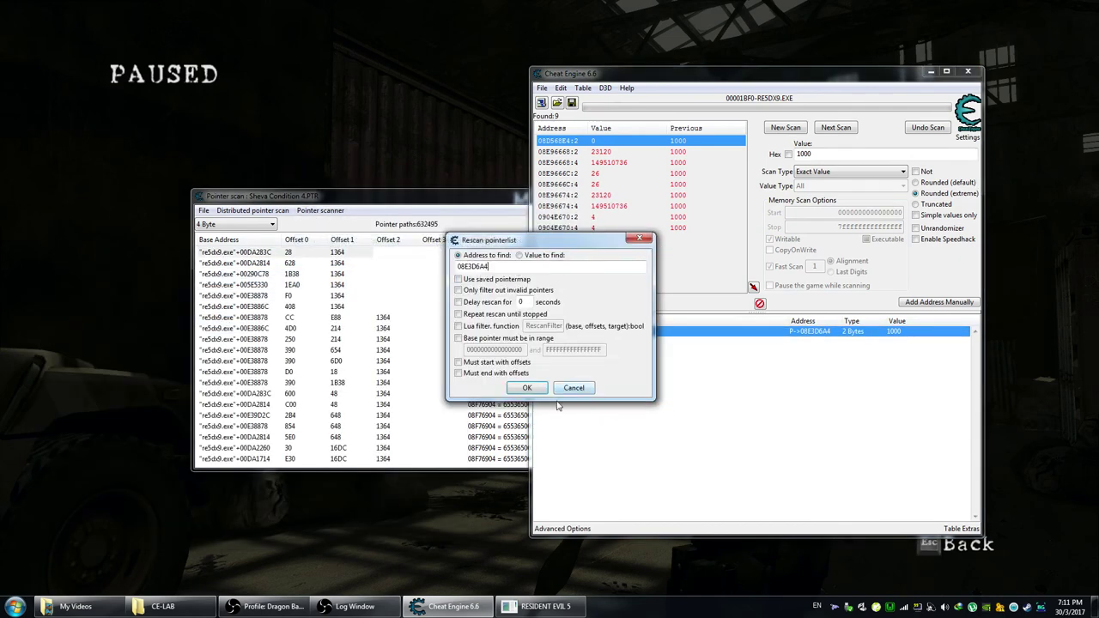
click(527, 388)
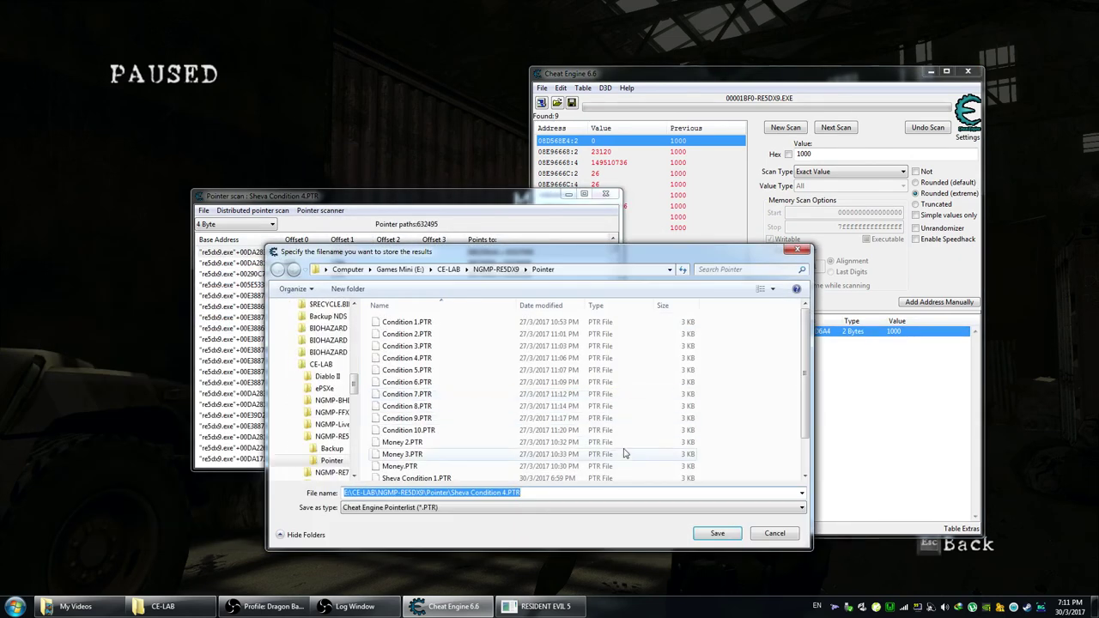
click(504, 493)
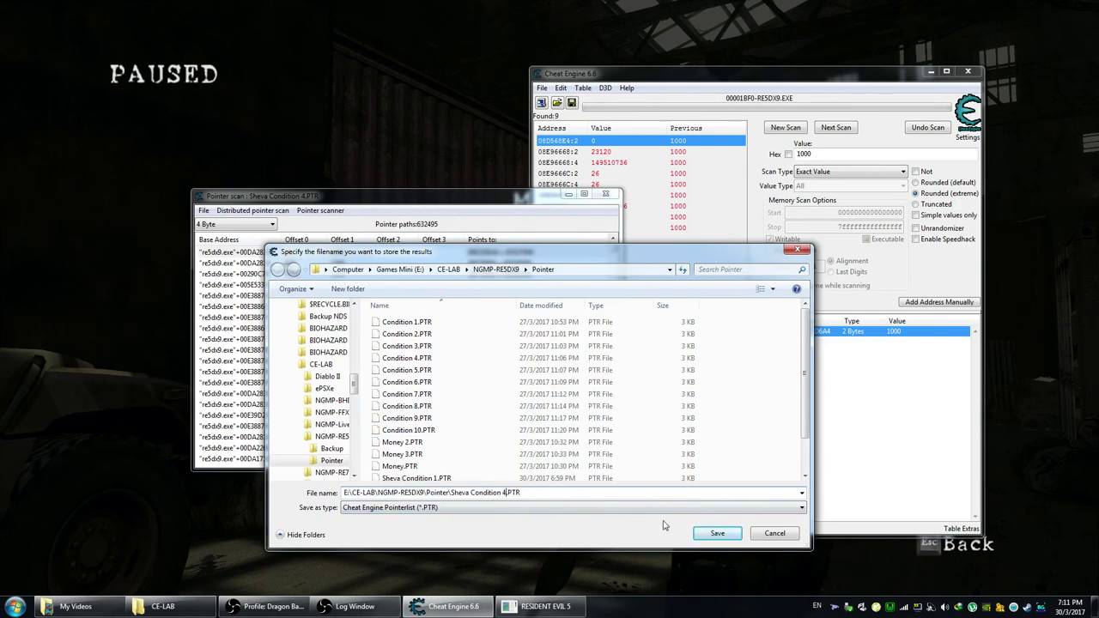
click(718, 534)
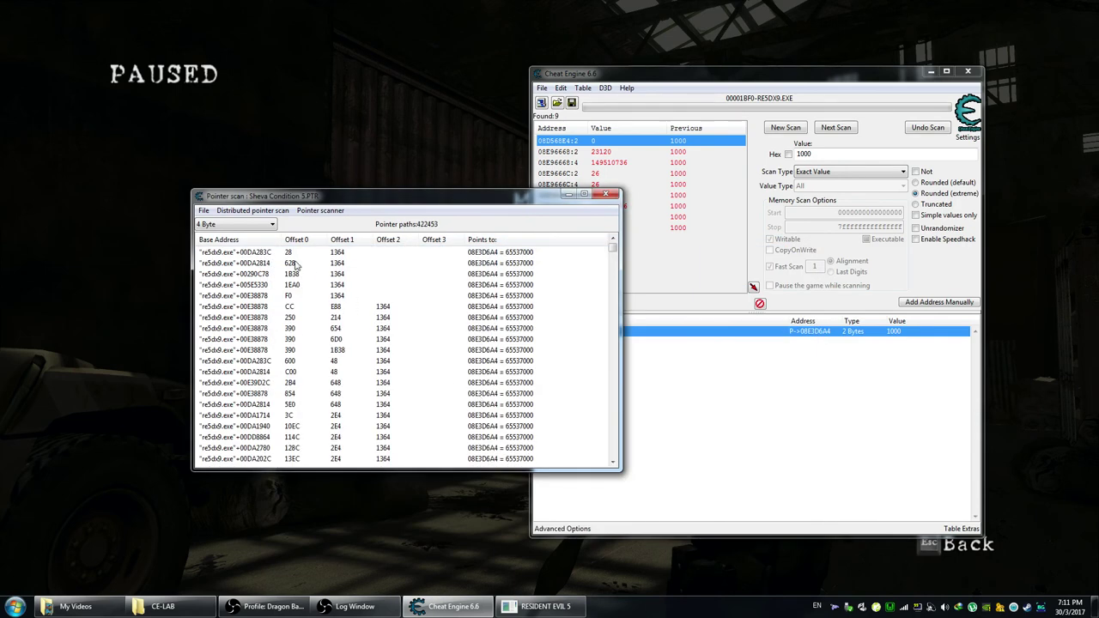
click(294, 251)
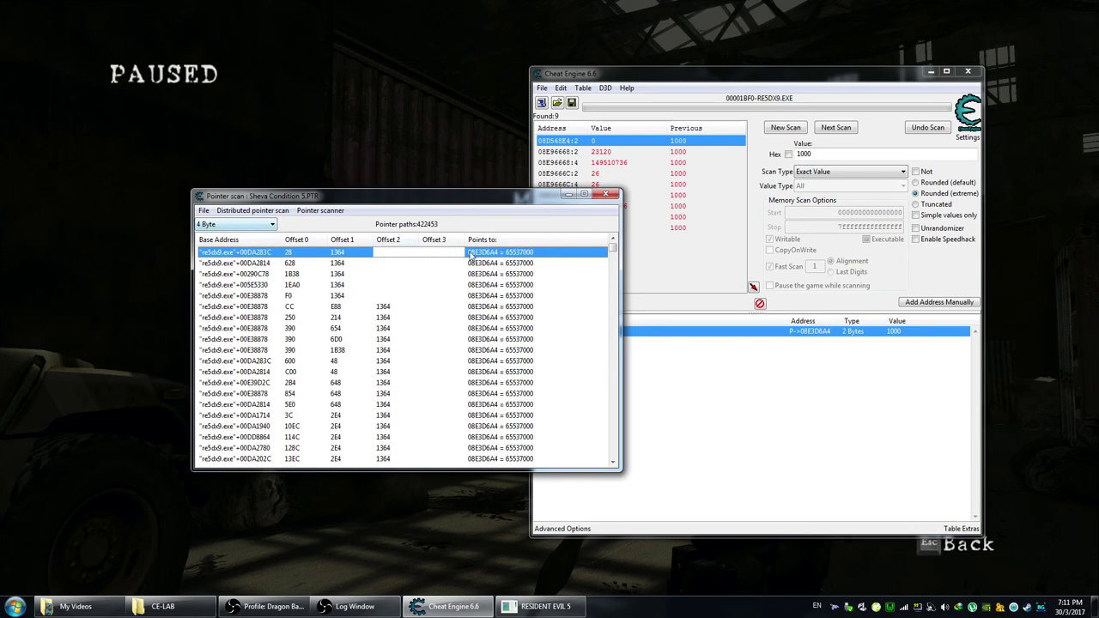
- Open the Sheva Condition 4.PTR pointer list to compare its paths with the new rescan results
click(204, 211)
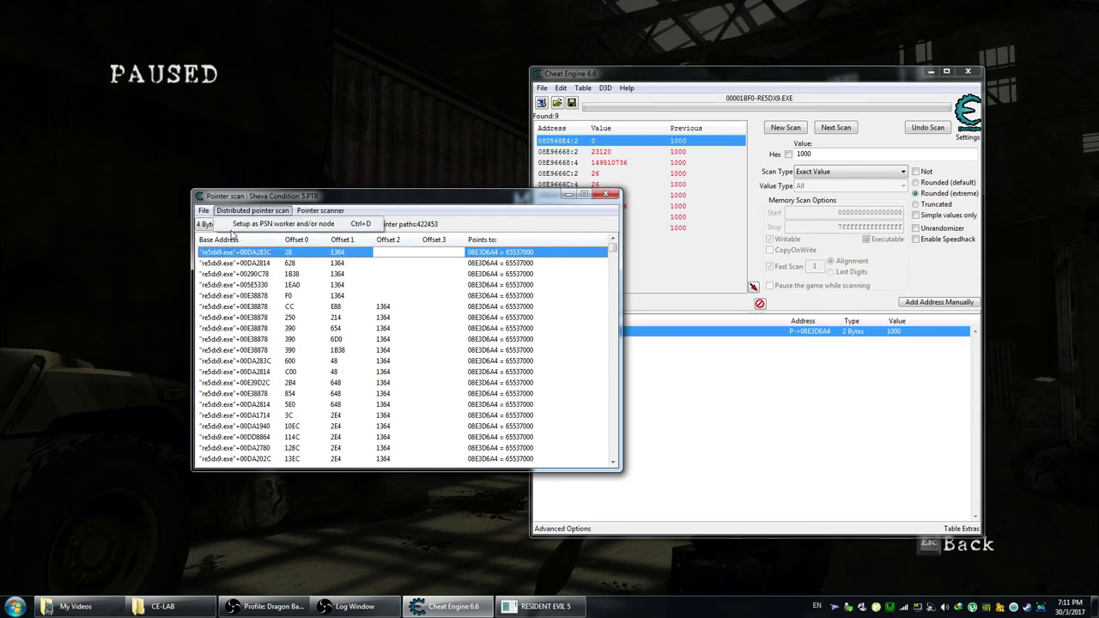
click(220, 224)
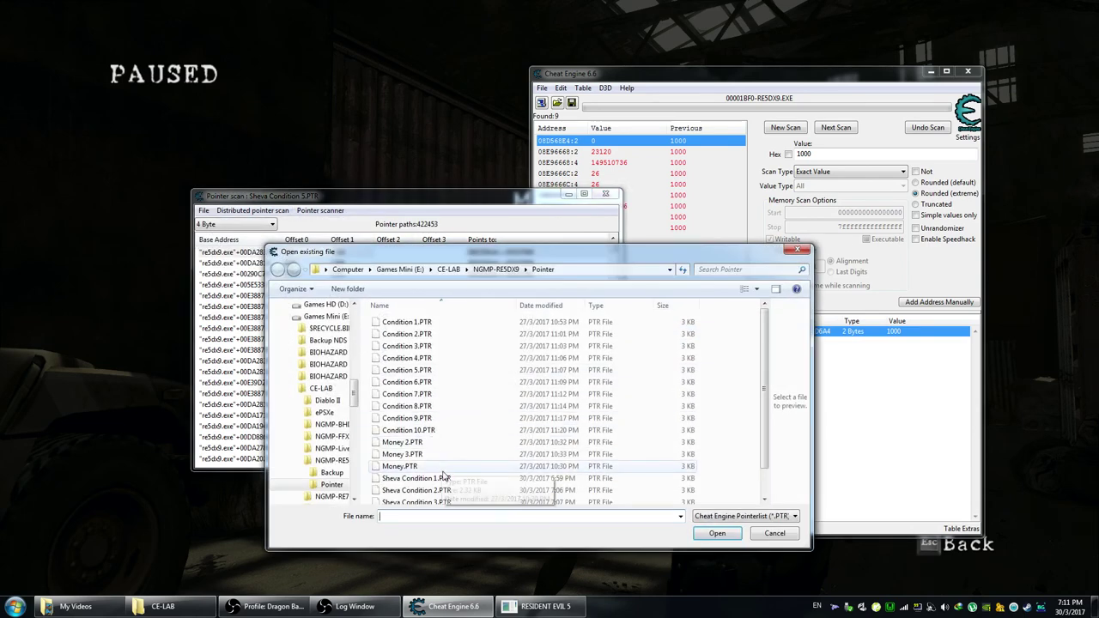
click(401, 466)
scroll(412, 468, down, 1)
click(436, 486)
double_click(436, 486)
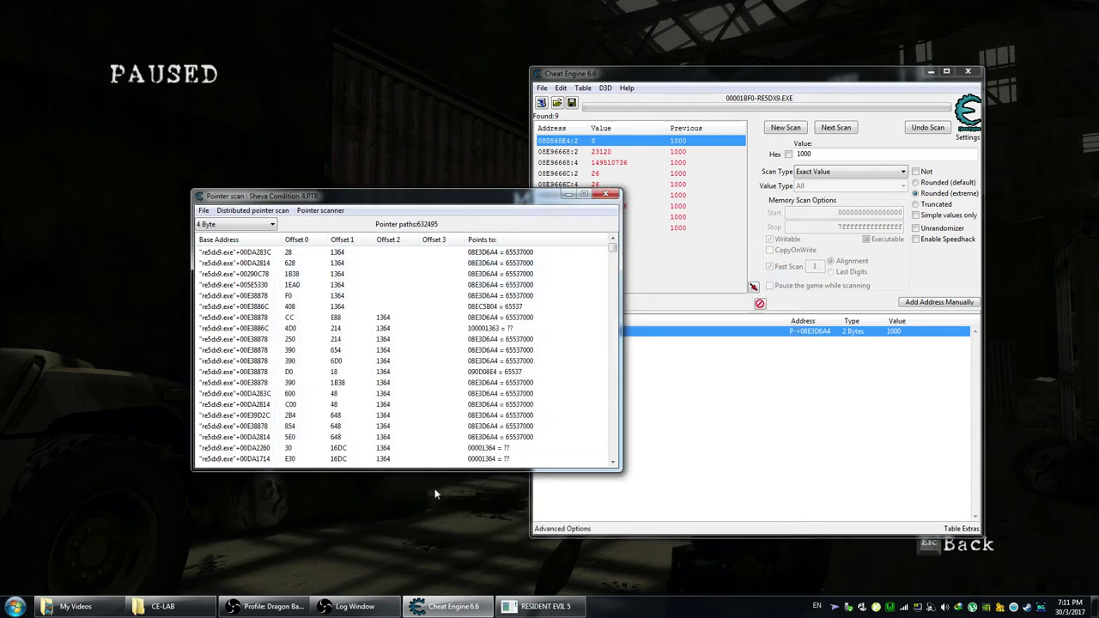
- Reopen Sheva Condition 5.PTR and select the path with base "re5dx9.exe"+00E38878 and offsets CC, E88 and 1364
click(204, 211)
click(220, 224)
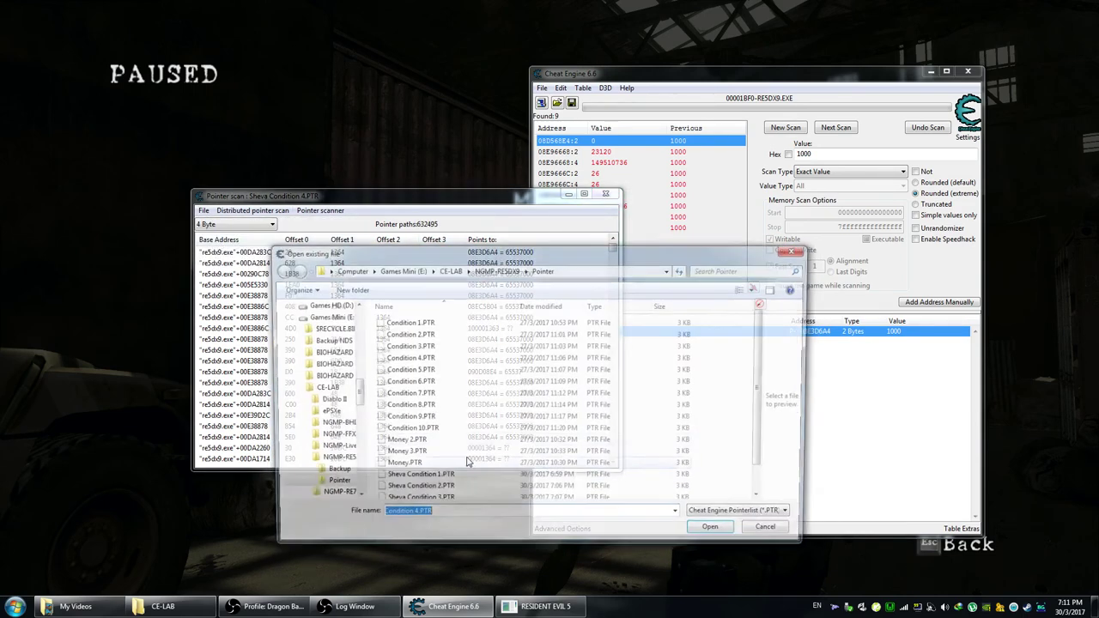
click(455, 480)
scroll(458, 483, down, 1)
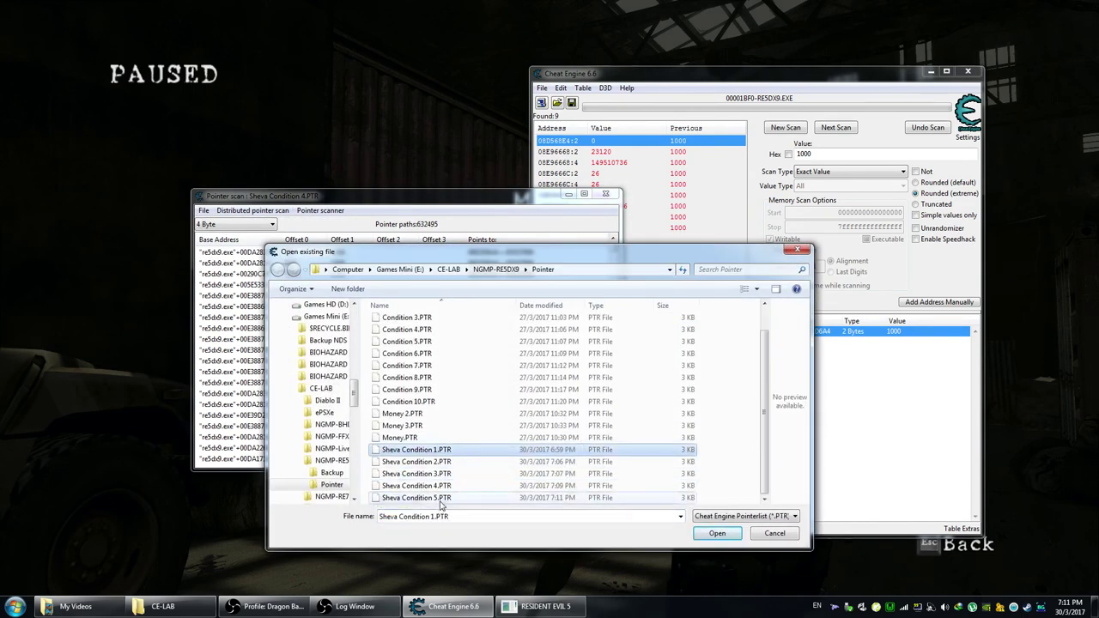
double_click(440, 500)
click(461, 307)
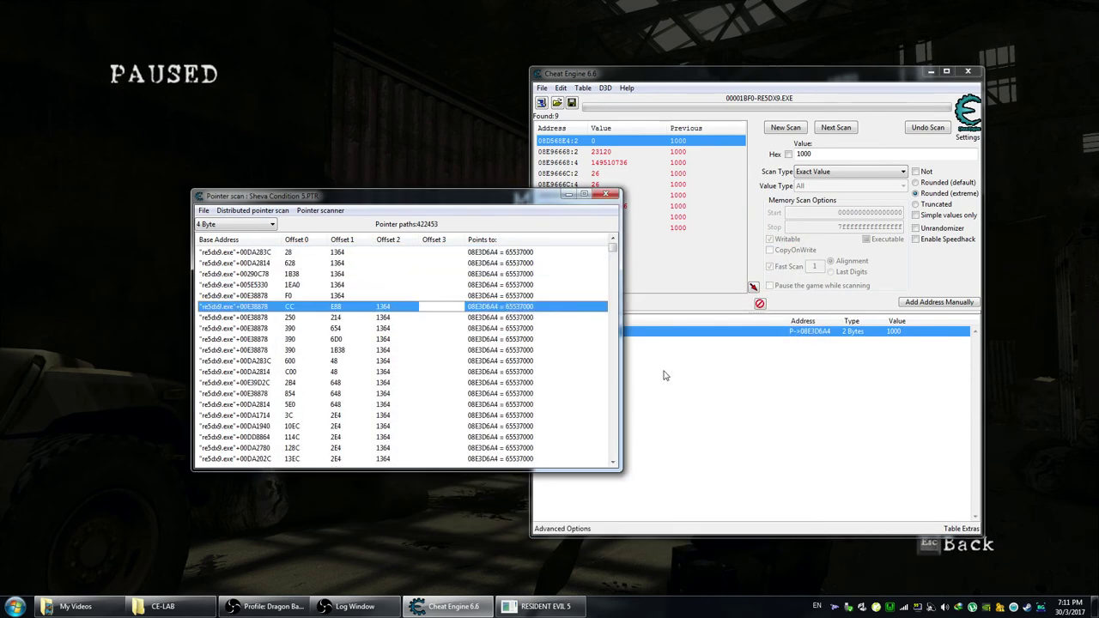
- Select the remaining pointerscan result, resume the game to look at Sheva's health gauge, and return to Cheat Engine
click(849, 387)
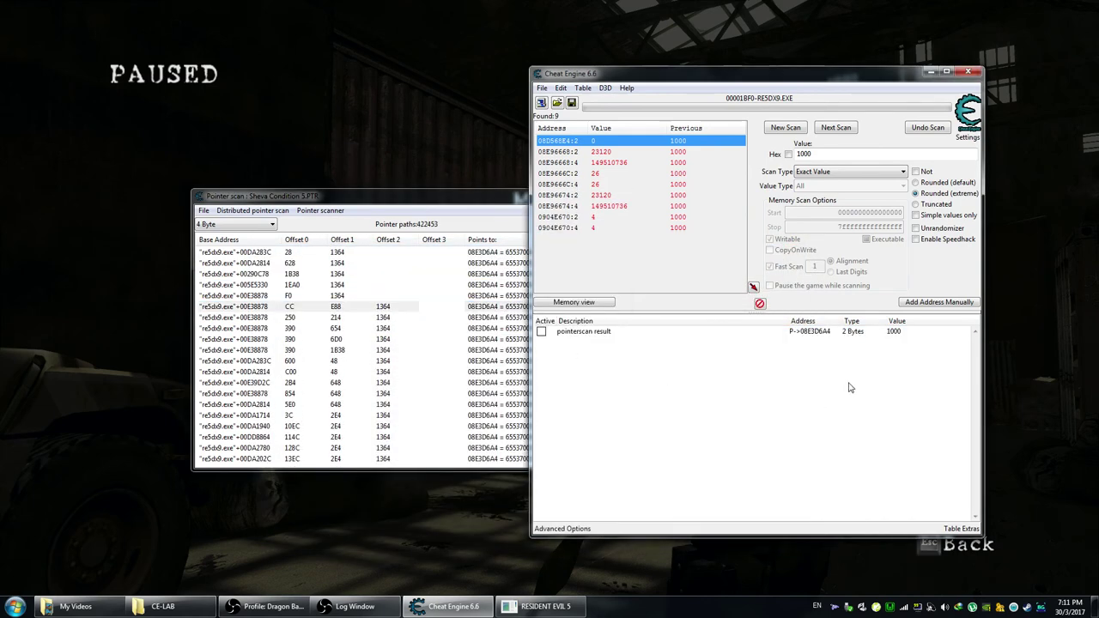
click(895, 334)
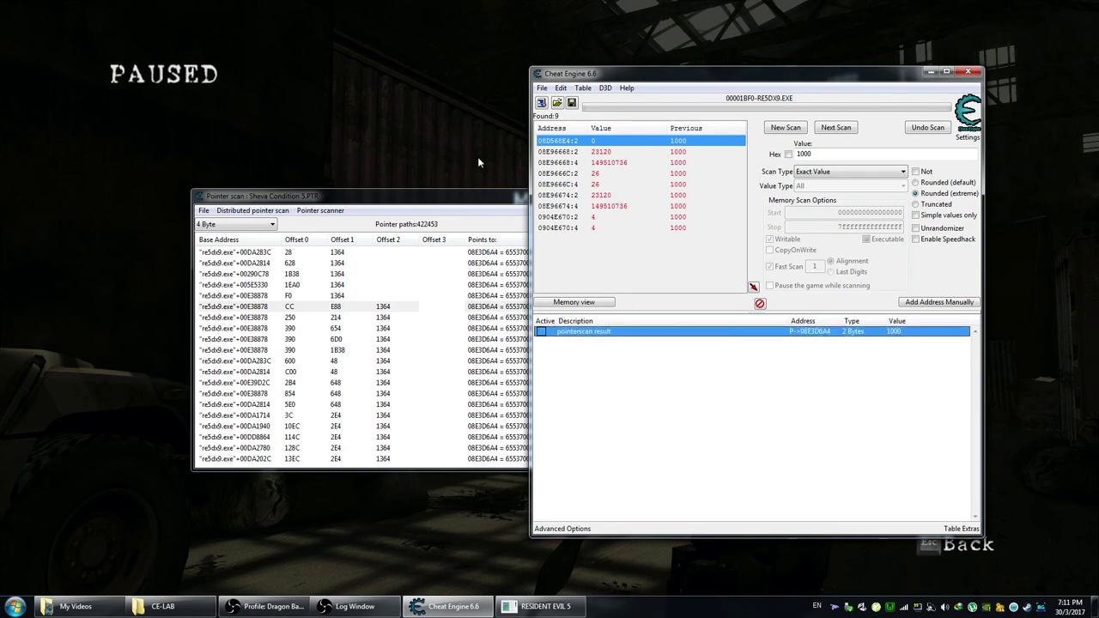
click(478, 163)
key(Escape)
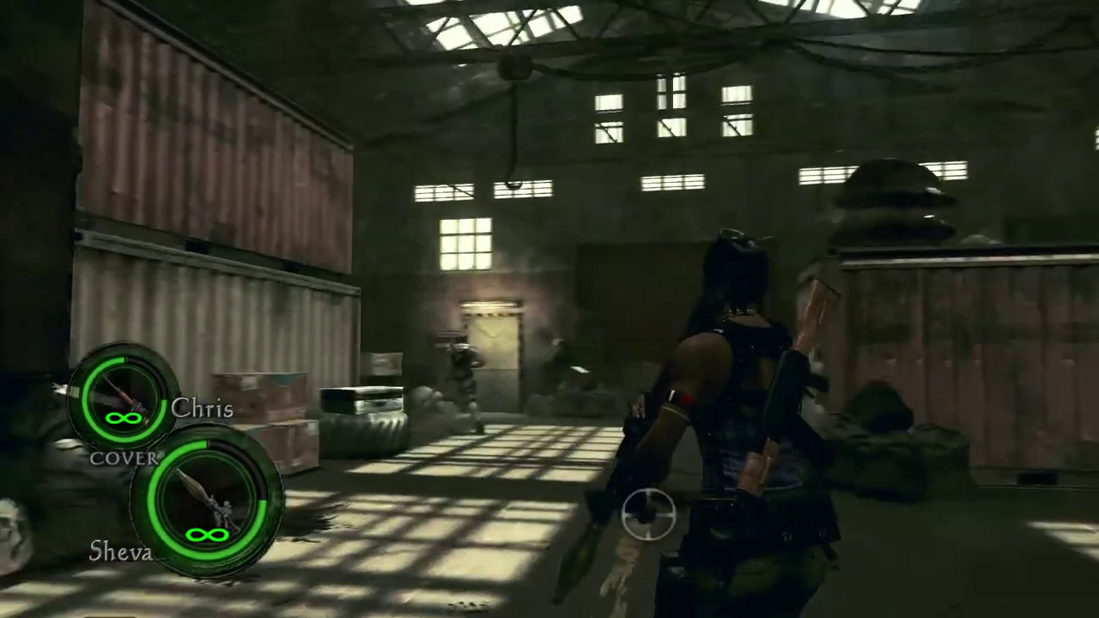
key(alt+Tab)
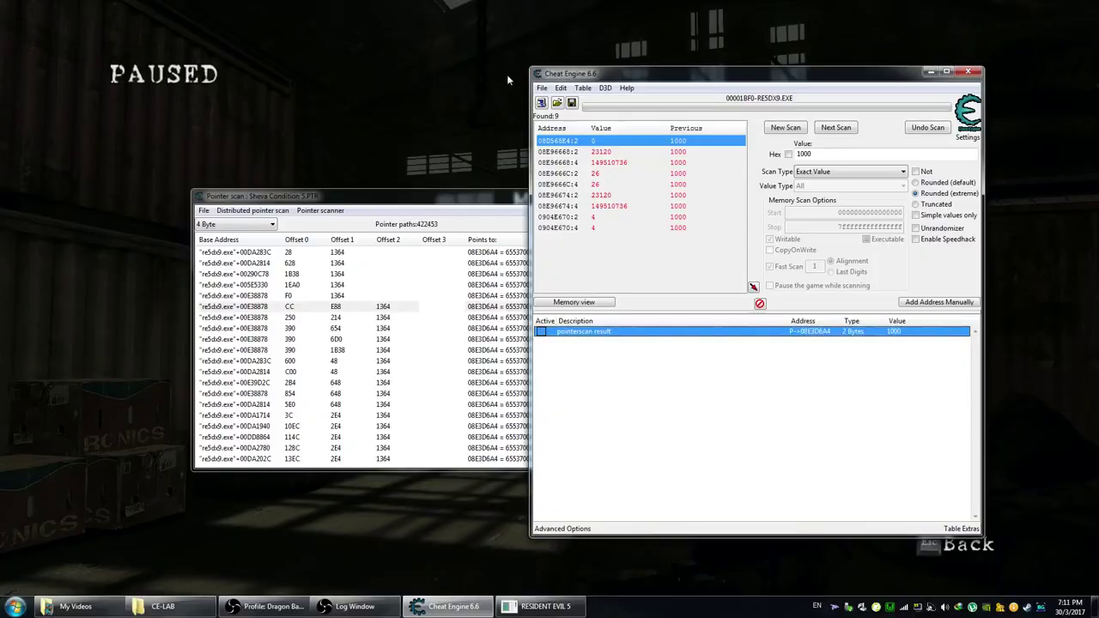
- Switch back to Resident Evil 5 and quit the current game session from its pause menu
click(432, 164)
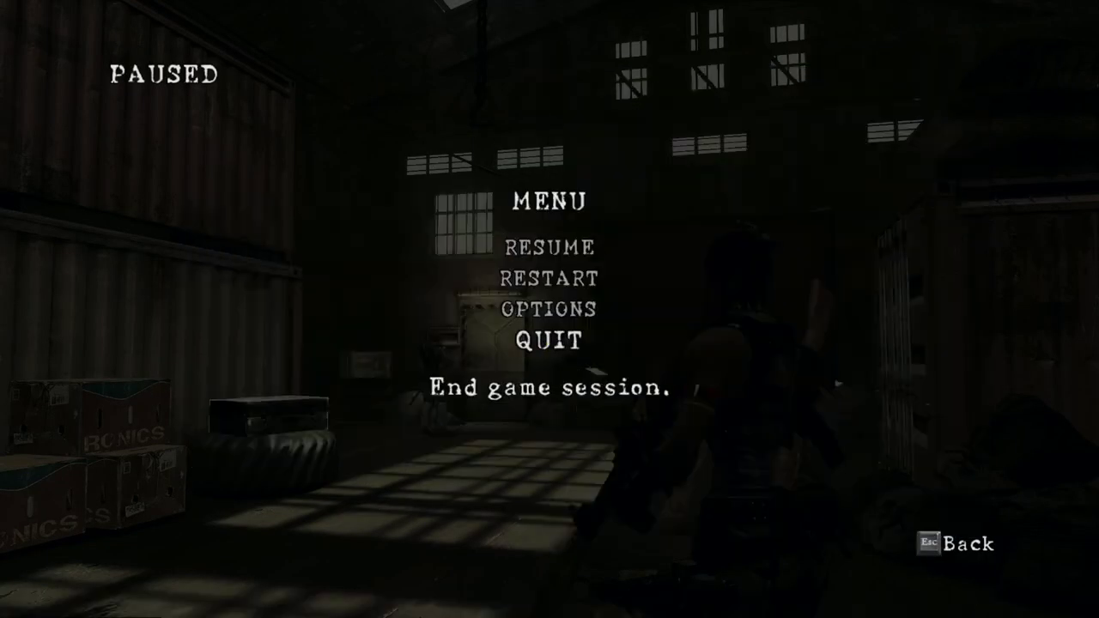
key(Return)
key(Return)
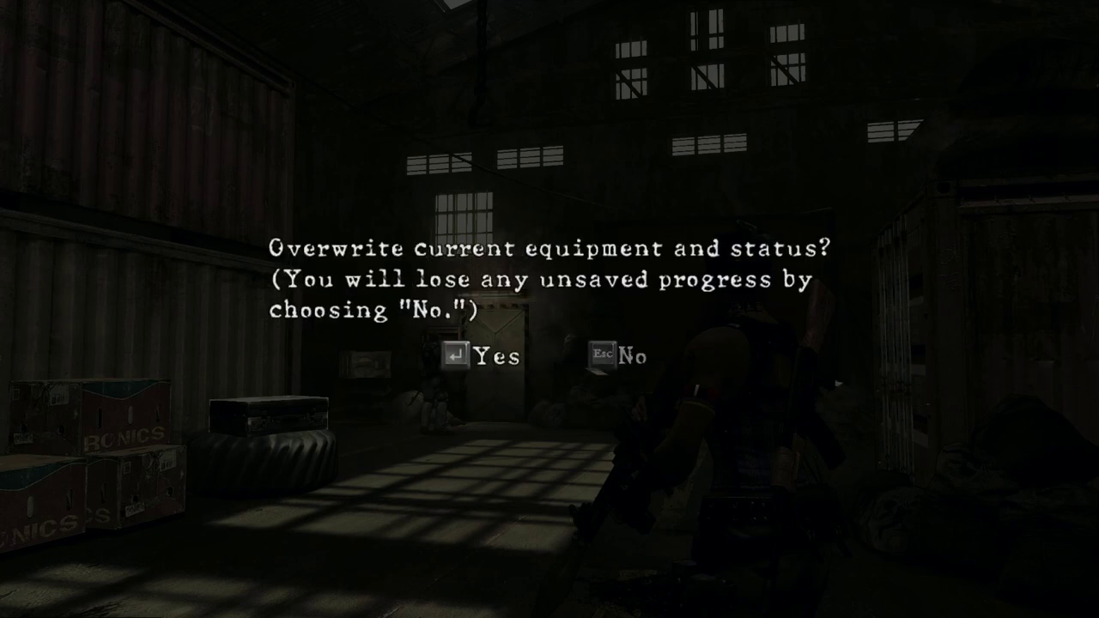